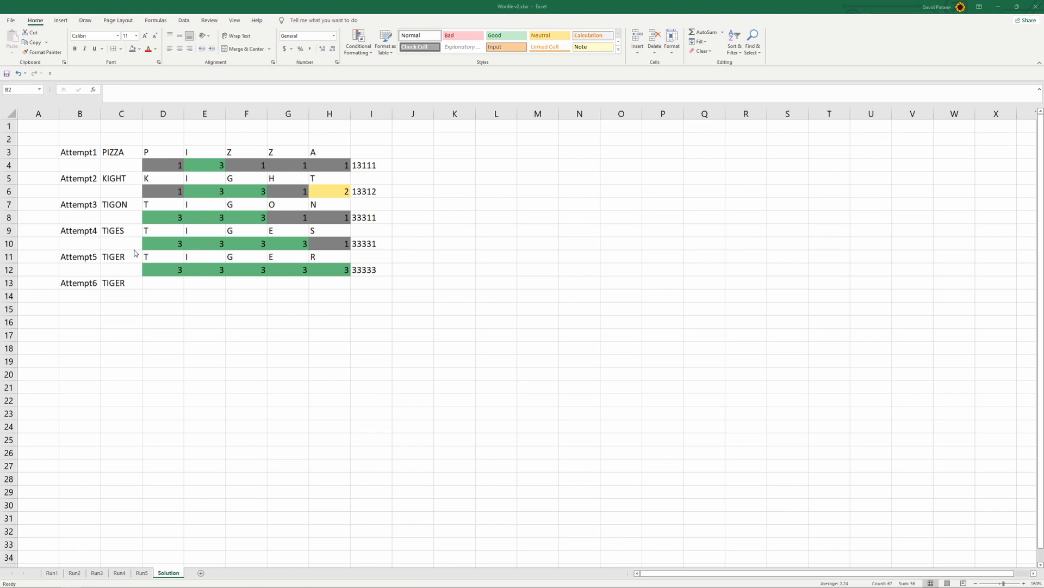
# Examine the attempted words in column C and their split letters, including the repeated letter cells F3:G3 of the first attempt
pyautogui.hotkey('ctrl', 'a')
pyautogui.click(128, 149)
pyautogui.click(130, 178)
pyautogui.click(129, 205)
pyautogui.click(133, 232)
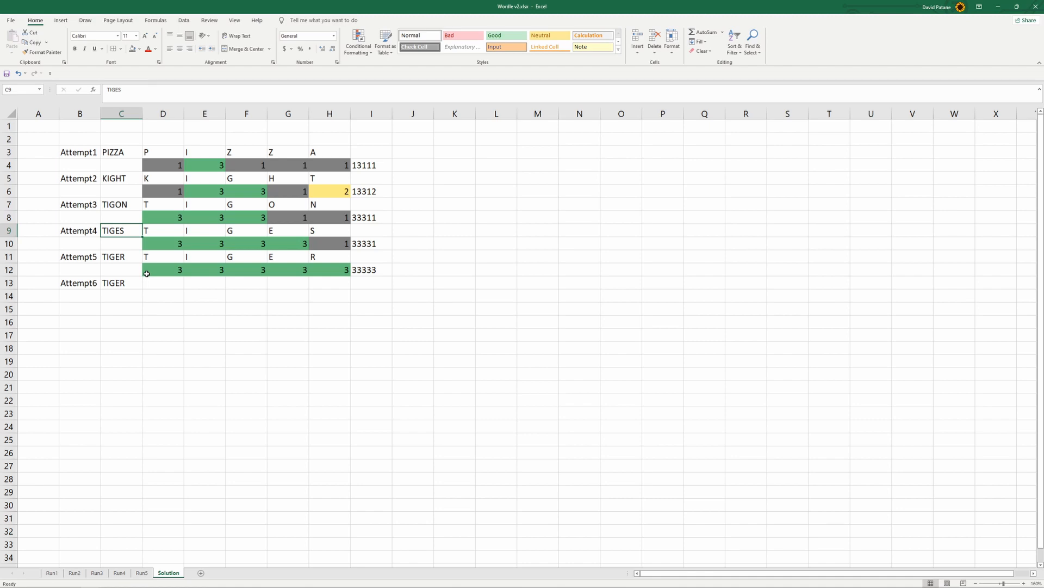
pyautogui.click(272, 174)
pyautogui.moveTo(246, 155); pyautogui.dragTo(283, 150)
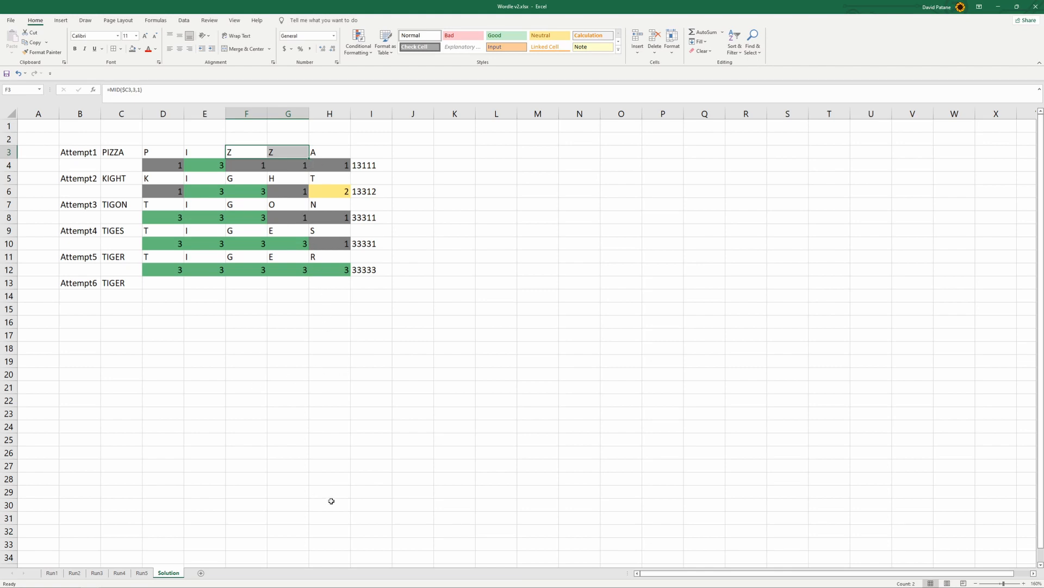
# Paste the alphabet from A to Z down column L, in cells L3 to L28
pyautogui.click(514, 309)
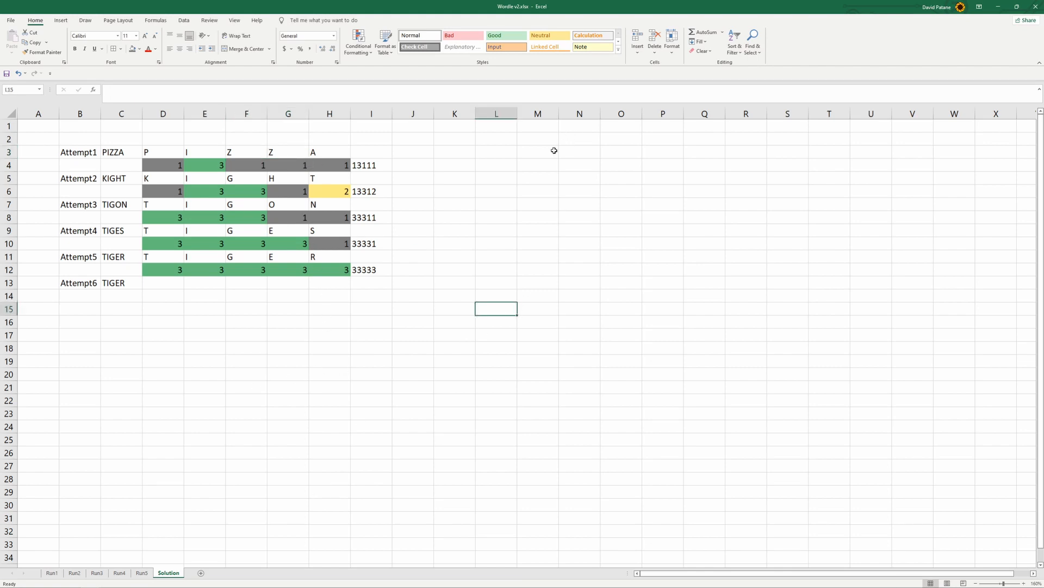
pyautogui.click(537, 155)
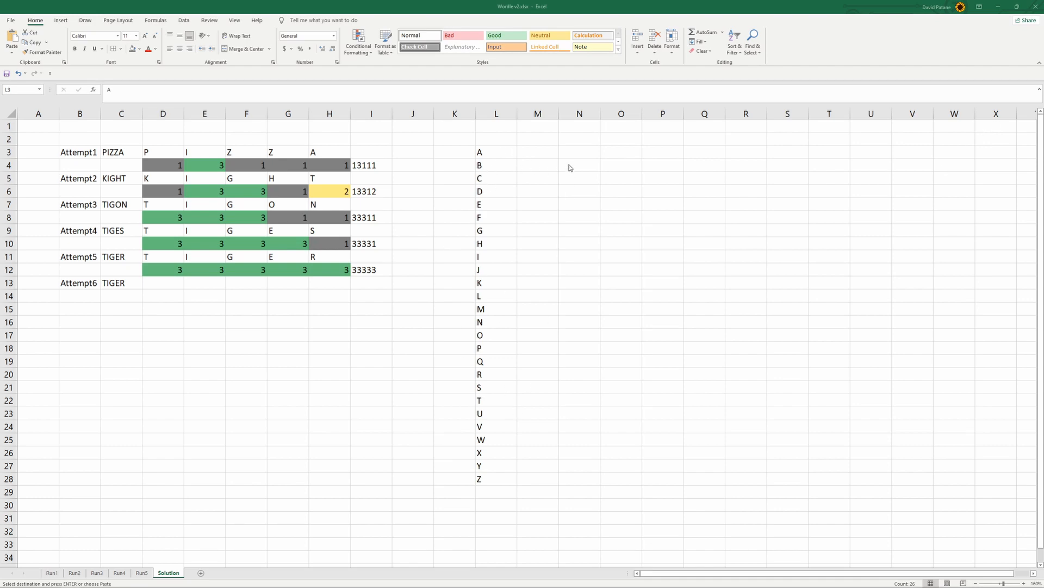
pyautogui.hotkey('ctrl', 'v')
# Enter the column headers Run1, Run2, Run3, Run4 and Run5 in cells M2 to Q2
pyautogui.click(521, 140)
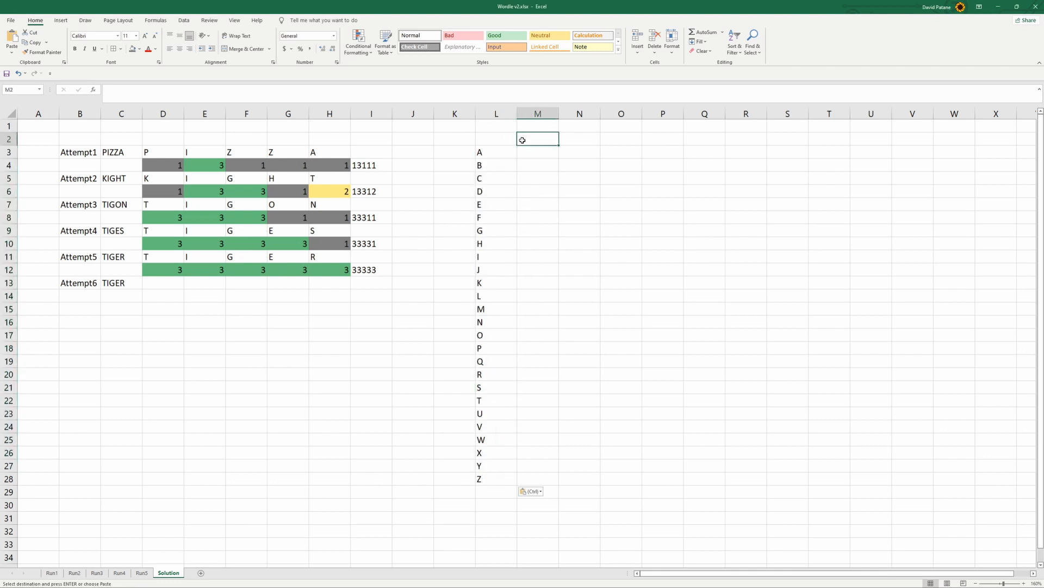
pyautogui.write('Run1')
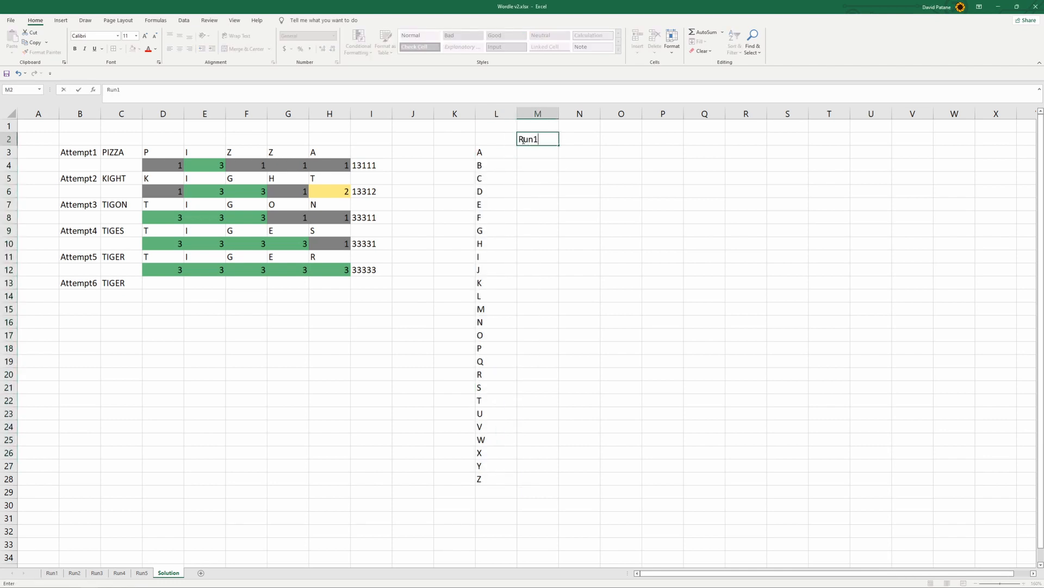
pyautogui.press('Tab')
pyautogui.write('Run2')
pyautogui.press('Tab')
pyautogui.write('Run3')
pyautogui.press('Tab')
pyautogui.write('Run 4')
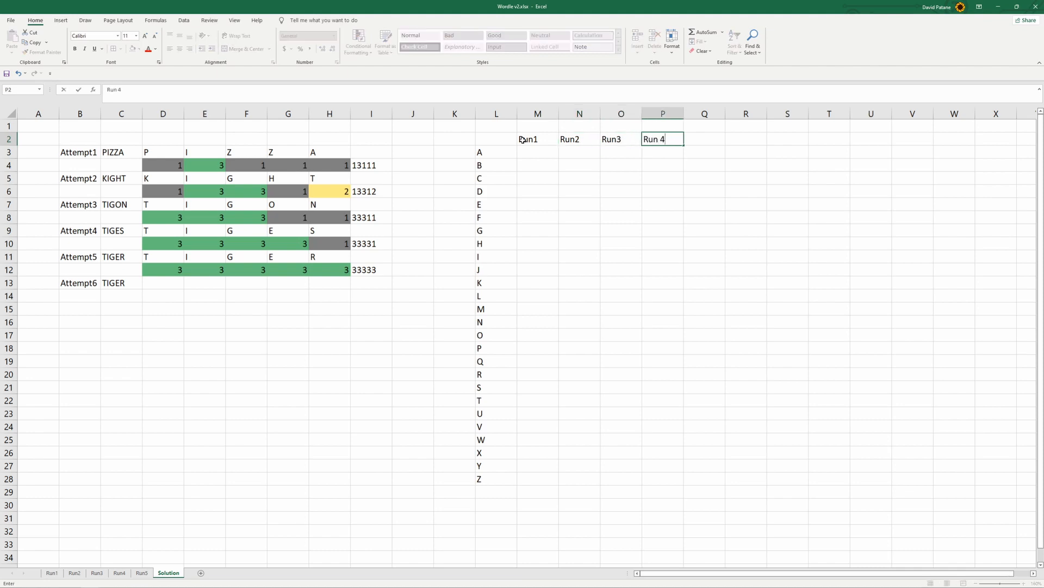
pyautogui.hotkey('shift', 'Tab')
pyautogui.press('Tab')
pyautogui.press('Delete')
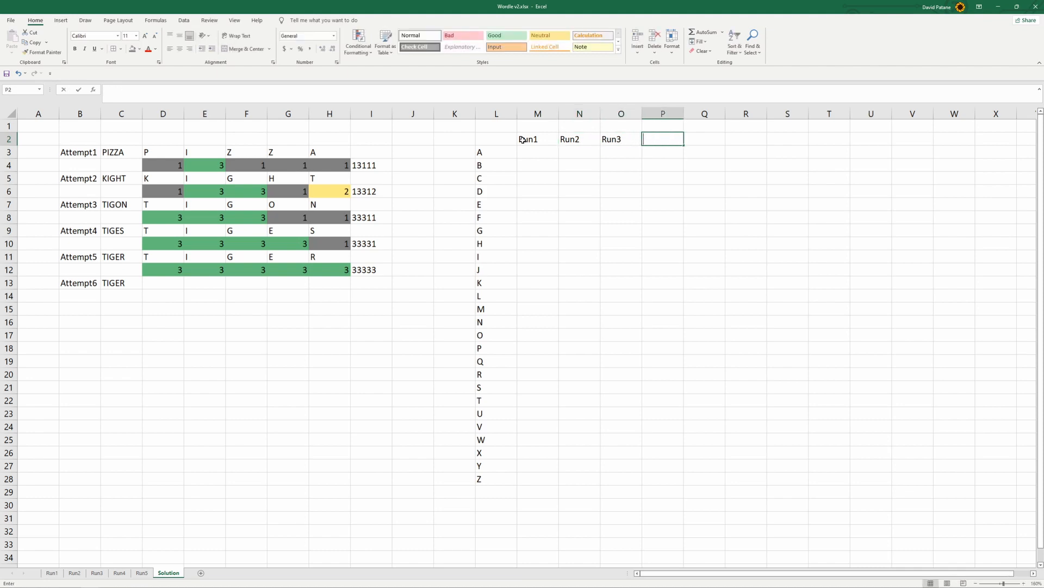
pyautogui.write('Run4')
pyautogui.press('Tab')
pyautogui.write('Run5')
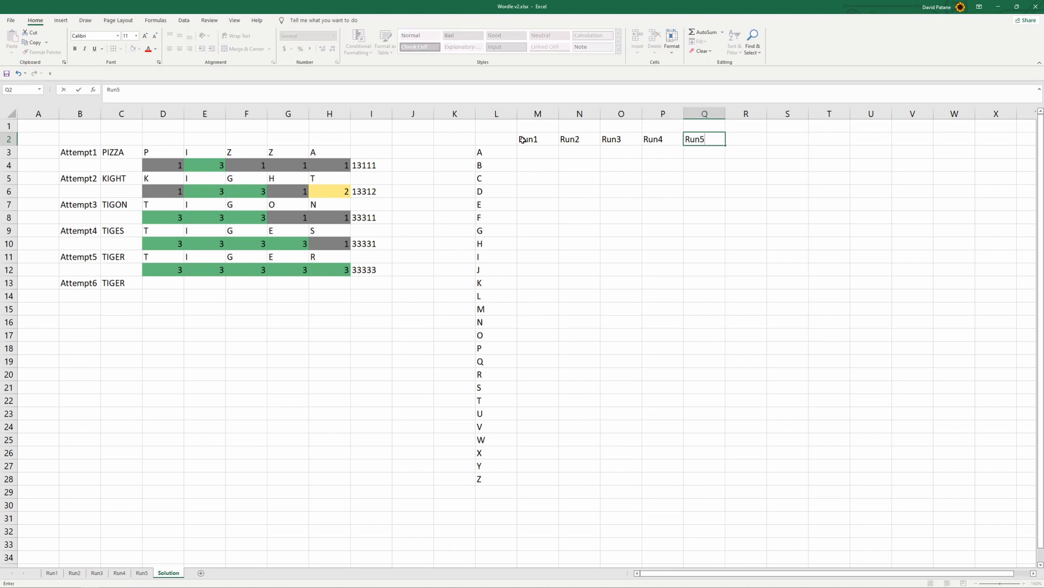
pyautogui.press('Tab')
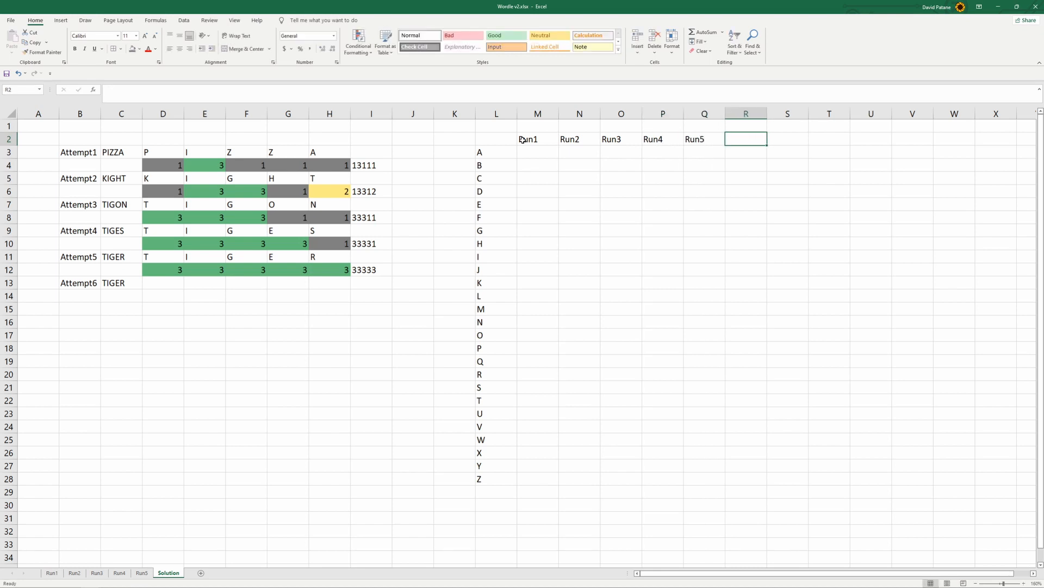
# Examine the word list in column B of the Run1 sheet
pyautogui.click(519, 150)
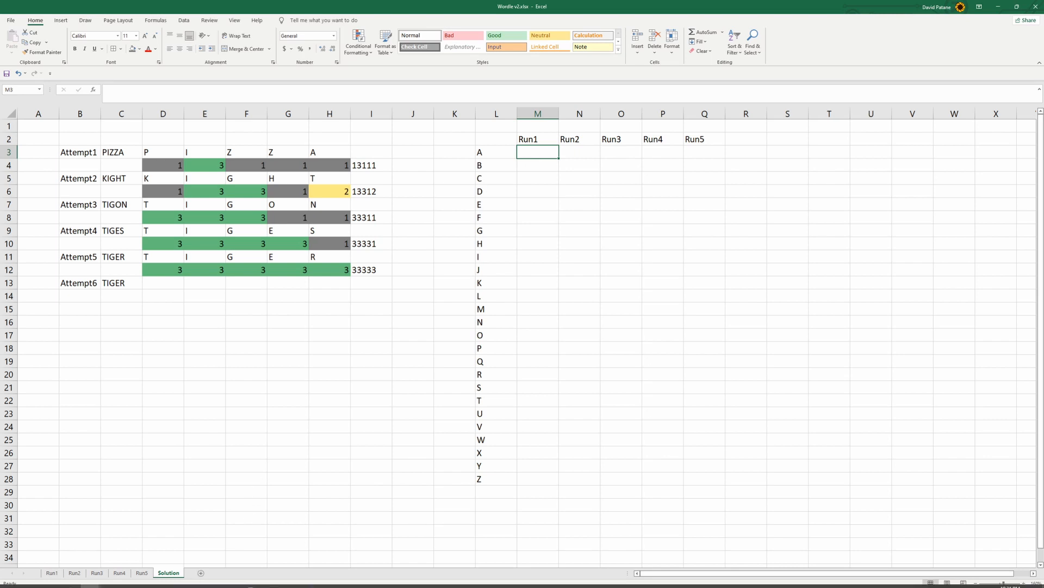
pyautogui.click(150, 579)
pyautogui.click(150, 581)
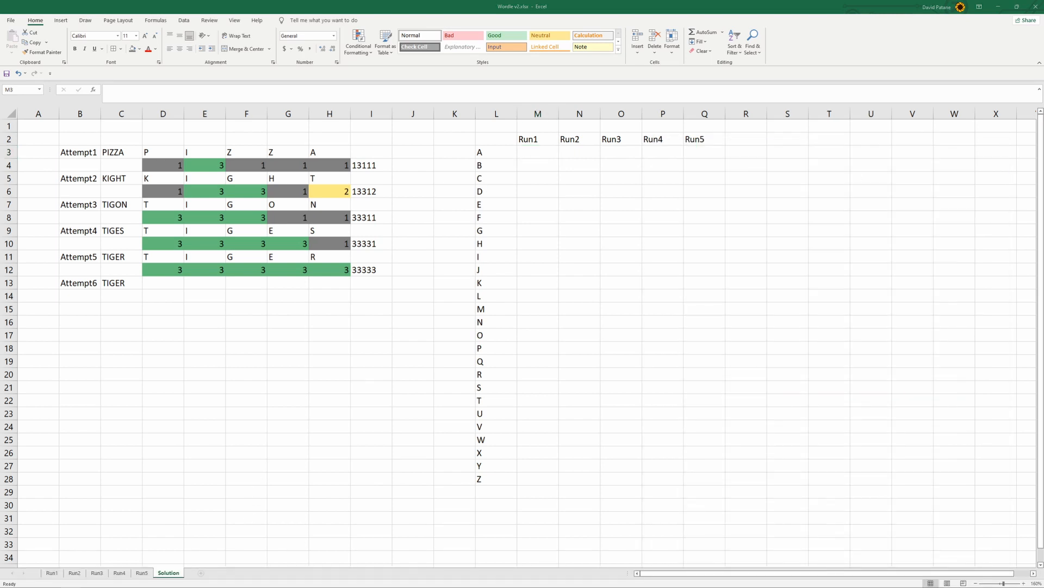
pyautogui.click(498, 152)
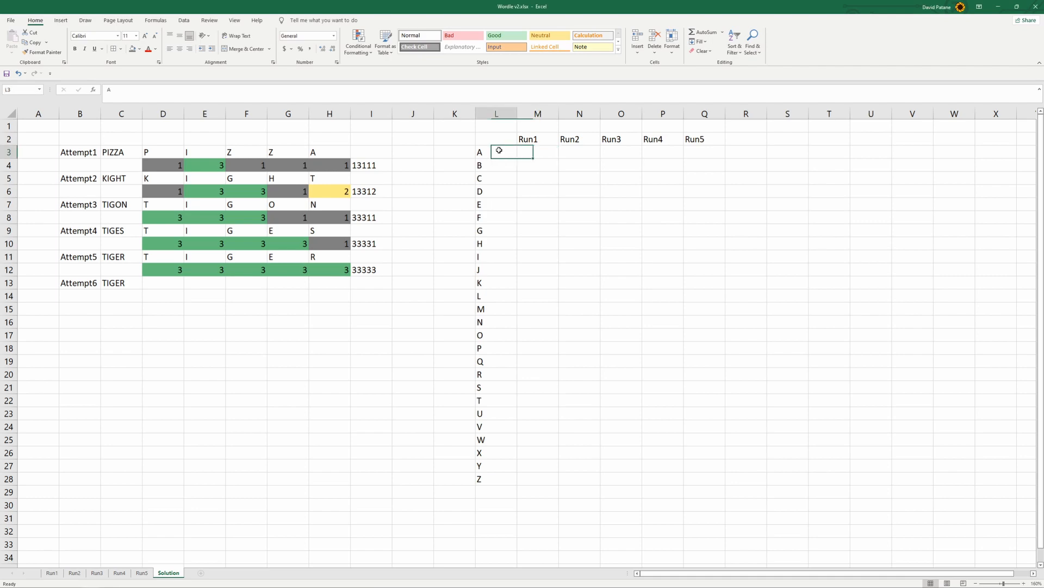
pyautogui.click(52, 573)
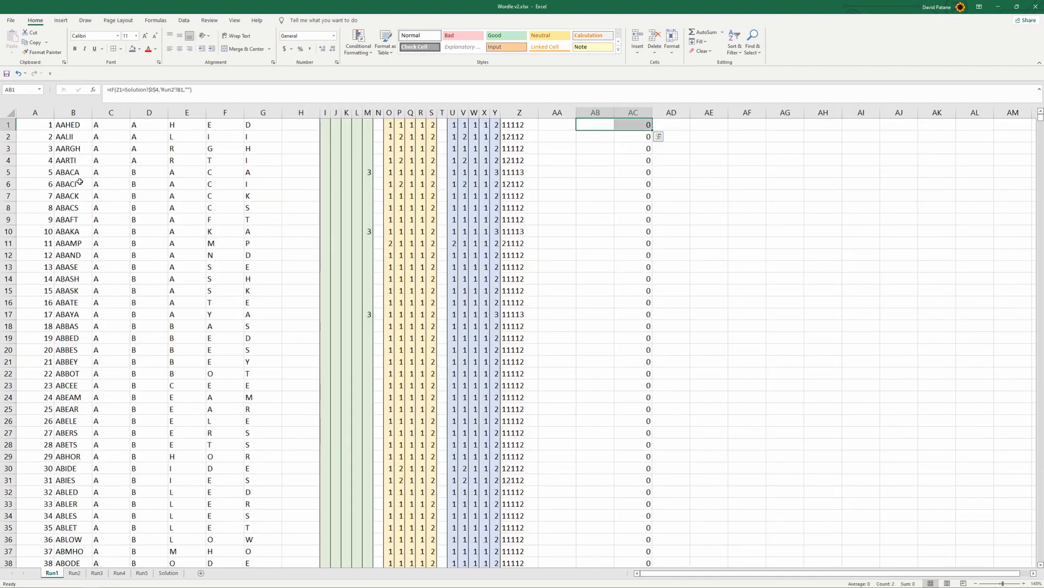
pyautogui.click(70, 114)
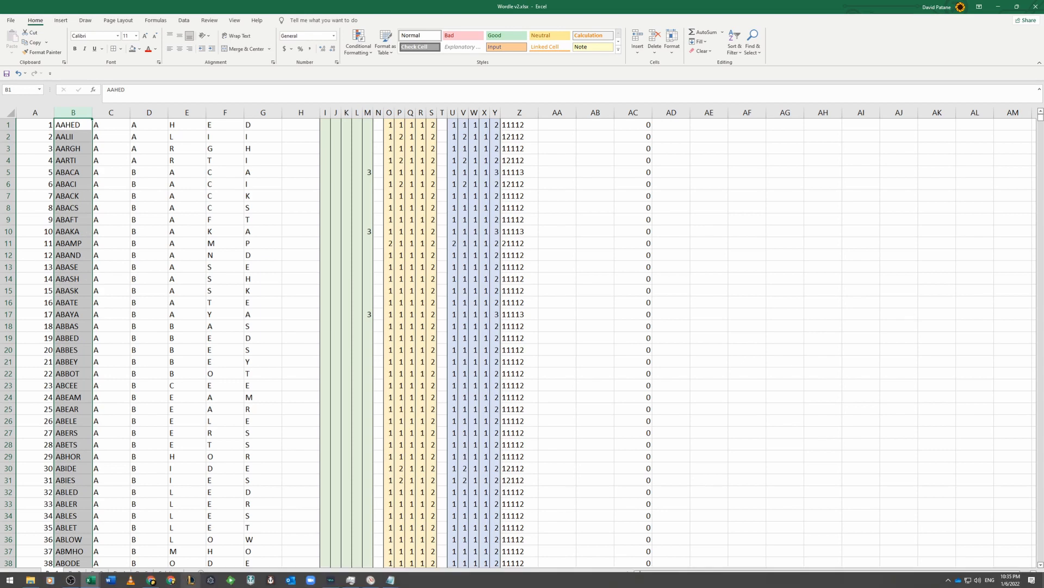
# Switch to Chrome and copy the example SUMPRODUCT formula from the Exceljet page on counting specific characters in a range
pyautogui.click(153, 581)
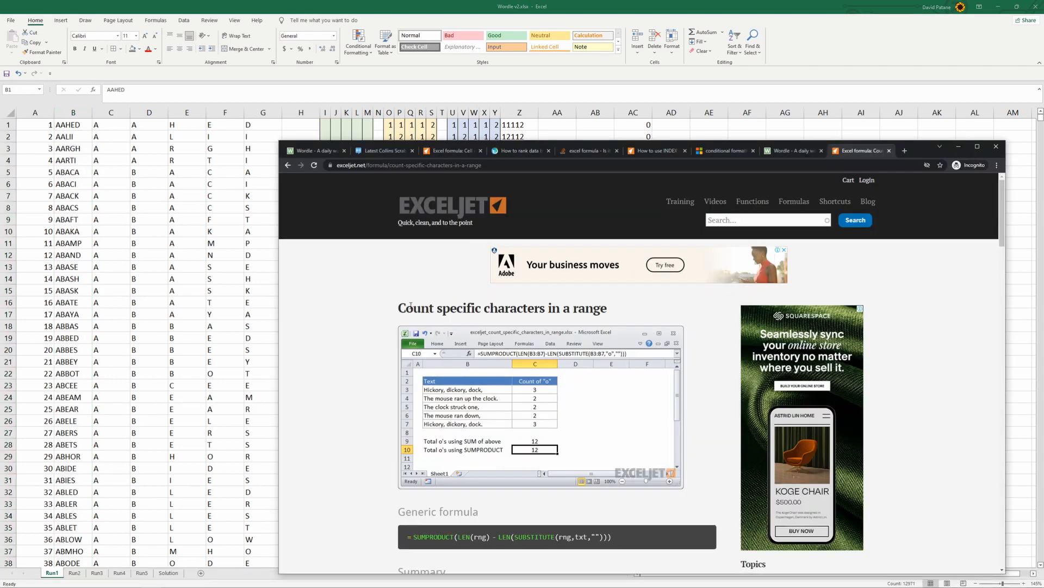
pyautogui.moveTo(398, 308); pyautogui.dragTo(615, 311)
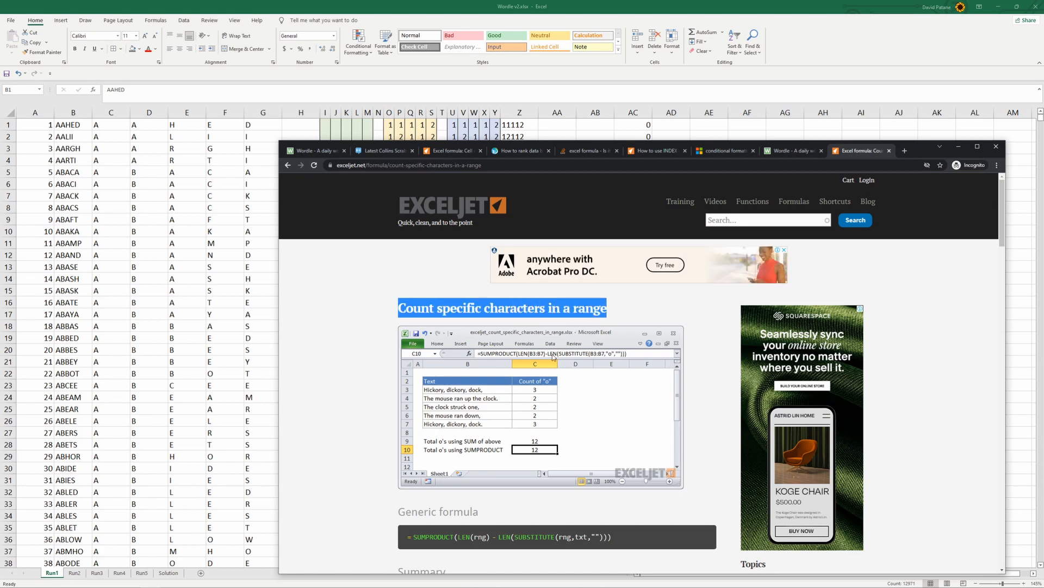
pyautogui.click(643, 313)
pyautogui.moveTo(923, 147); pyautogui.dragTo(869, 59)
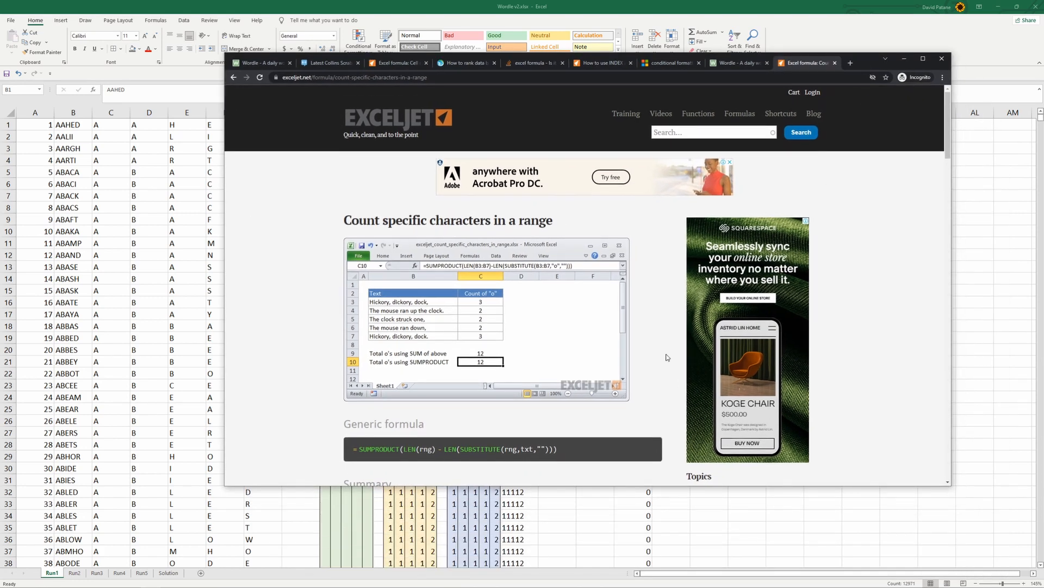
pyautogui.scroll(-2, 526, 384)
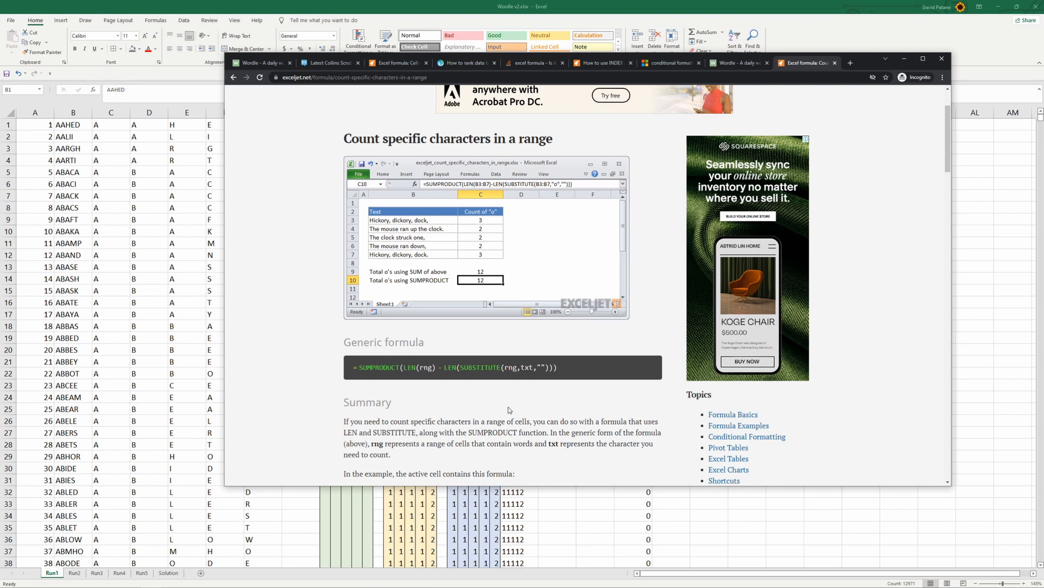
pyautogui.scroll(-1, 506, 408)
pyautogui.scroll(-2, 506, 408)
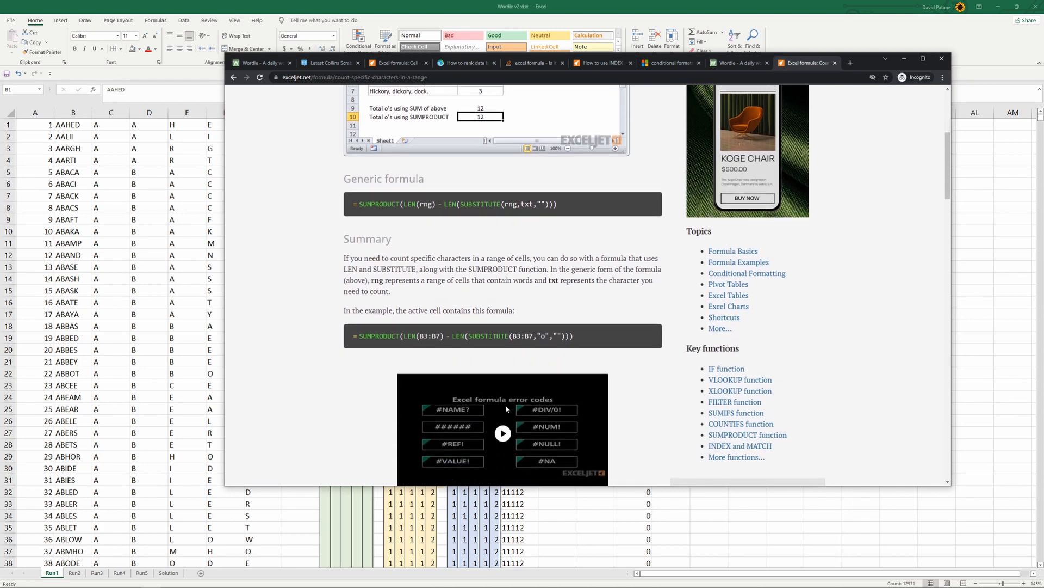
pyautogui.moveTo(575, 256); pyautogui.dragTo(355, 264)
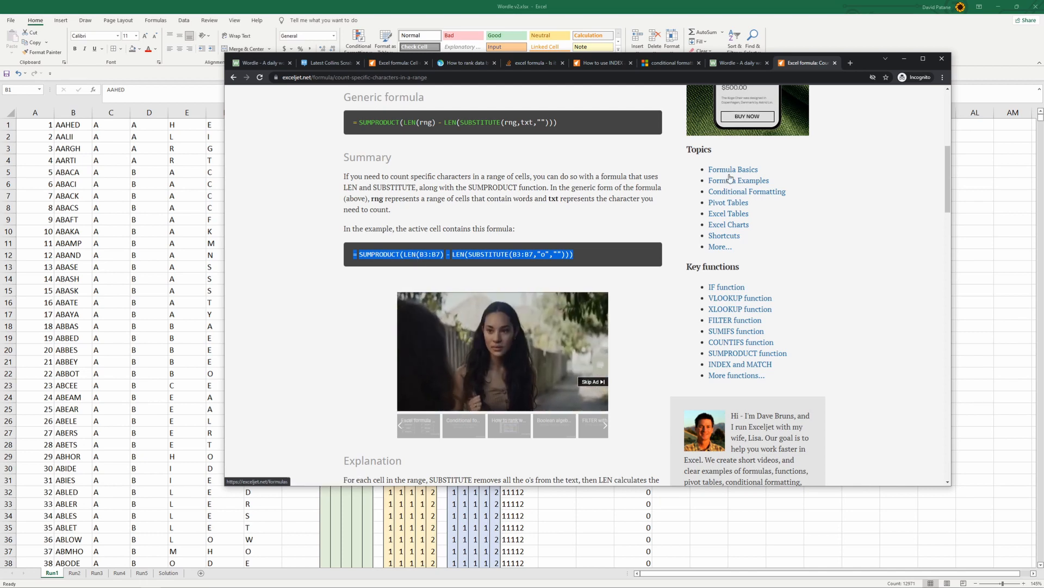
# Return to Excel and paste the copied SUMPRODUCT formula into cell M3 of the Solution sheet
pyautogui.click(905, 58)
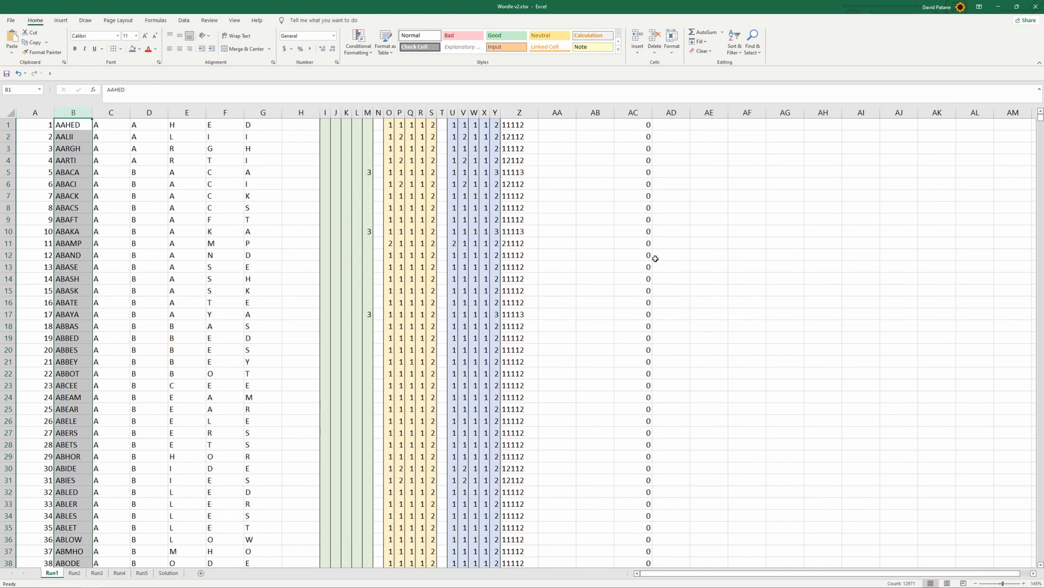
pyautogui.click(173, 573)
pyautogui.click(546, 156)
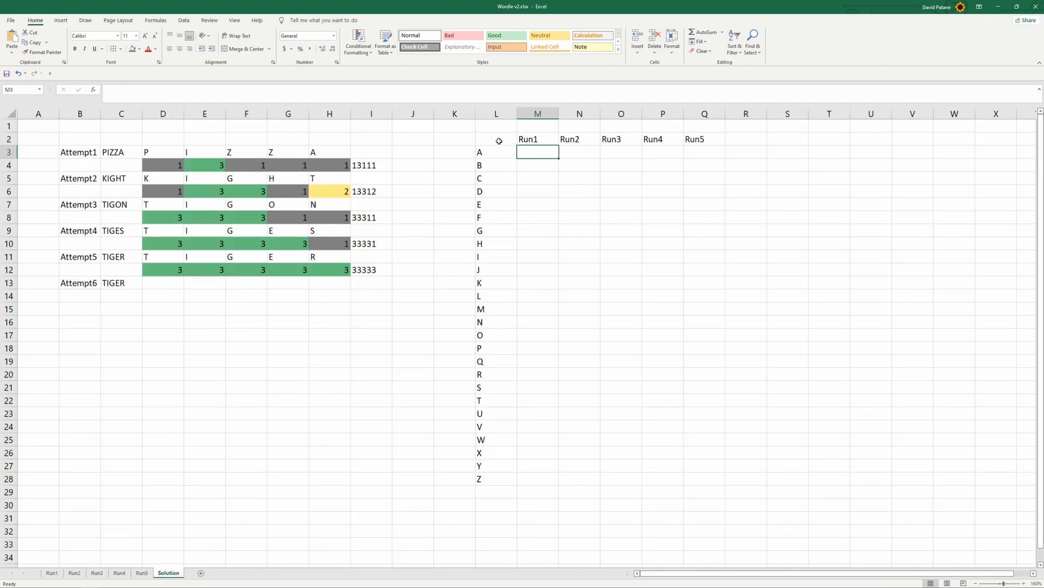
pyautogui.click(400, 96)
pyautogui.write('=SUMPRODUCT(LEN(B3:B7)-LEN(SUBSTITUTE(B3:B7,"o","")))')
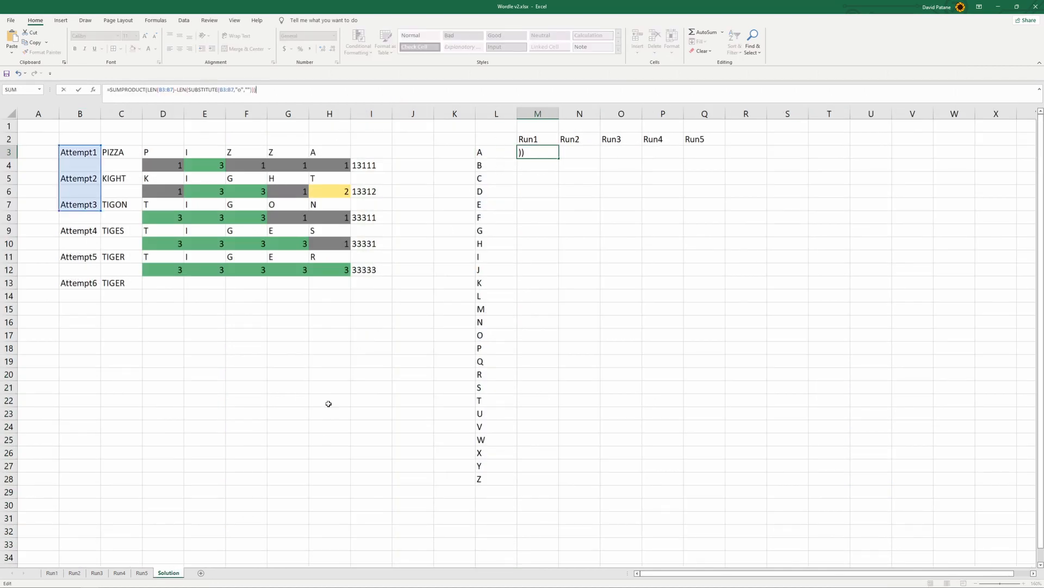
# Replace both B3:B7 ranges in the formula with the whole column B of the Run1 sheet
pyautogui.moveTo(159, 89); pyautogui.dragTo(173, 88)
pyautogui.click(53, 573)
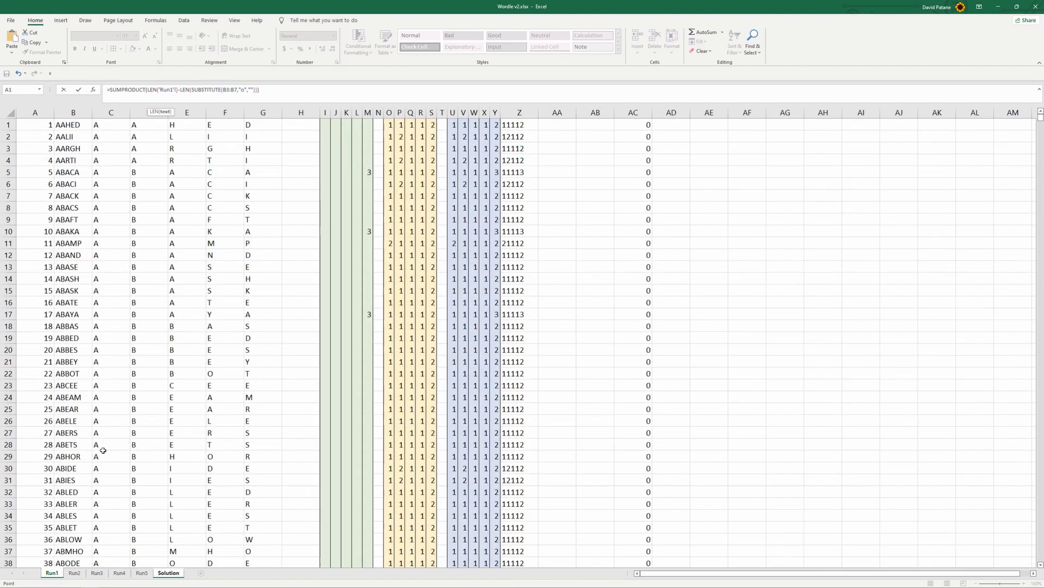
pyautogui.click(73, 111)
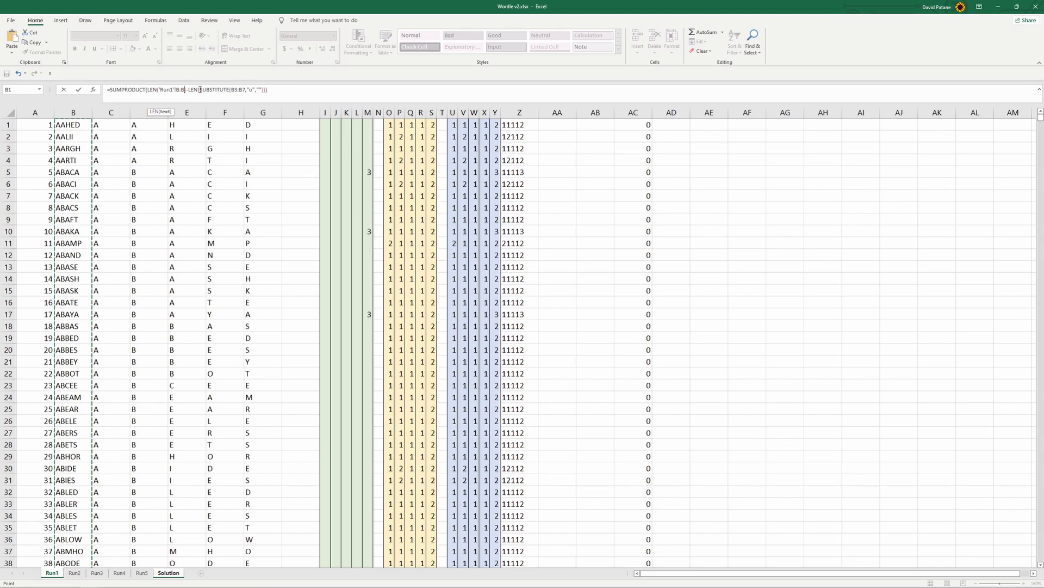
pyautogui.moveTo(231, 90); pyautogui.dragTo(243, 90)
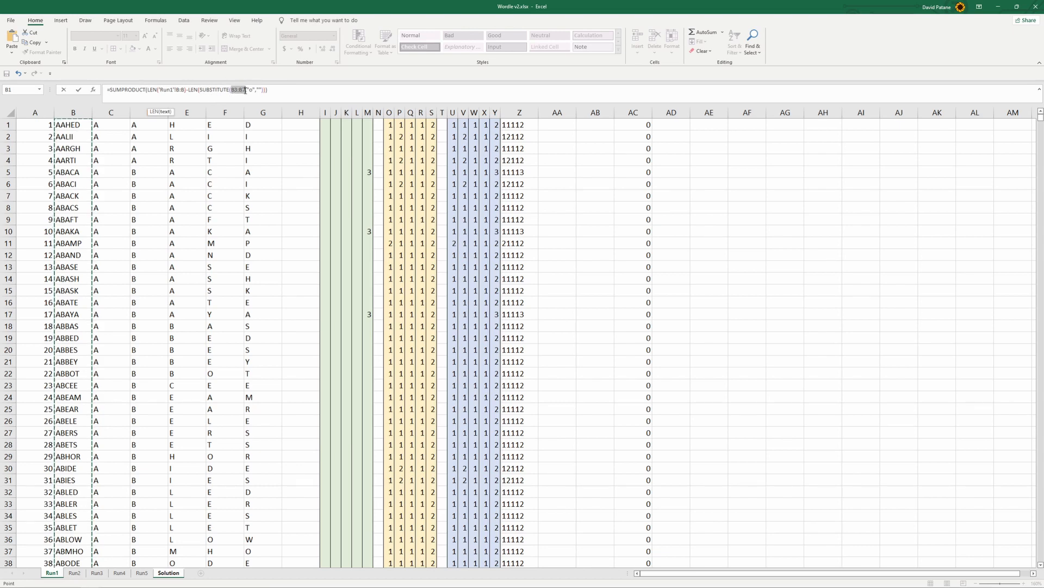
pyautogui.click(74, 111)
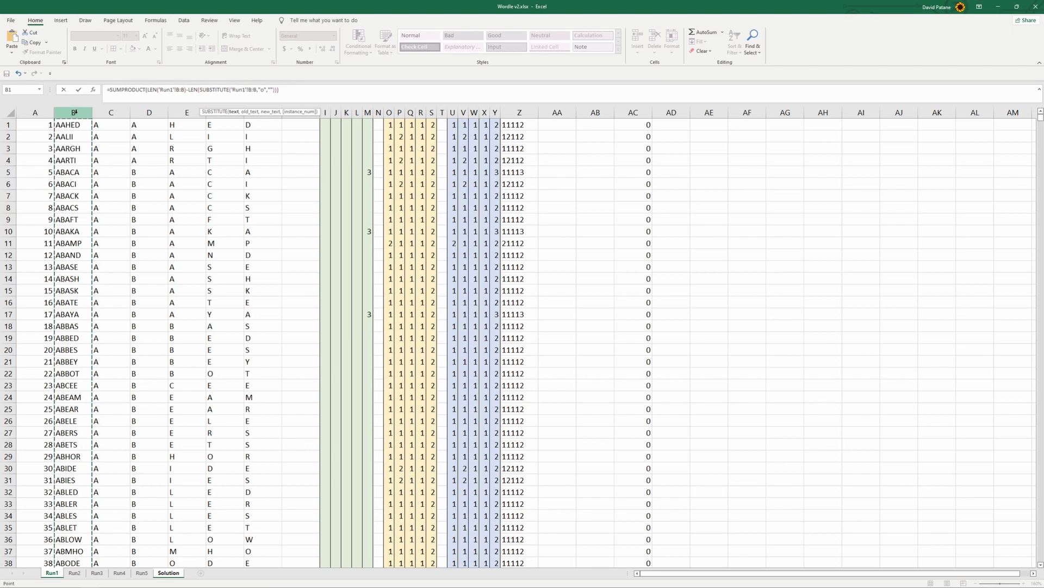
# Replace the "o" search text in the SUBSTITUTE function with a reference to cell L3 of the Solution sheet
pyautogui.click(263, 90)
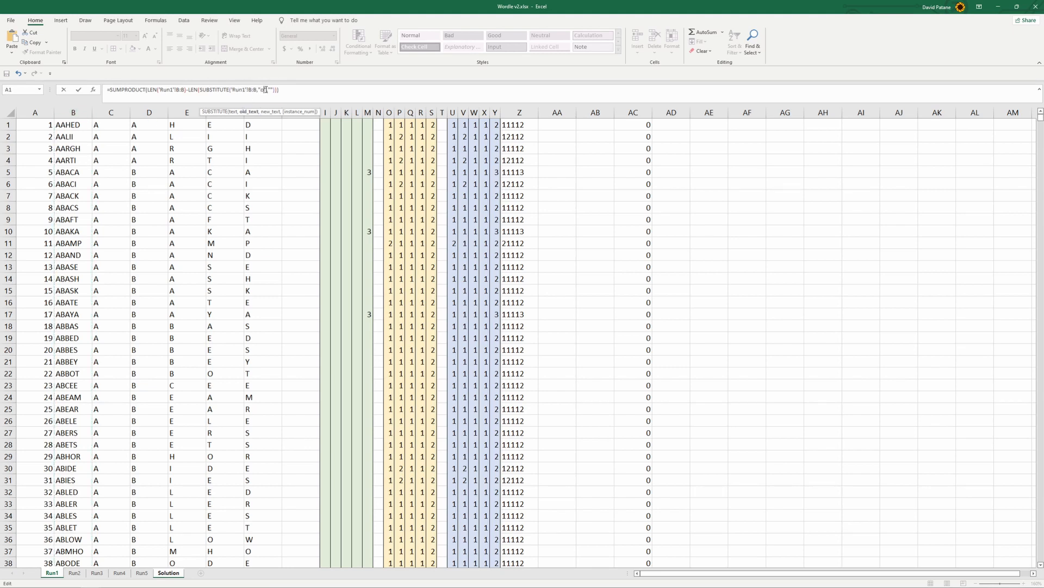
pyautogui.doubleClick(264, 90)
pyautogui.click(169, 573)
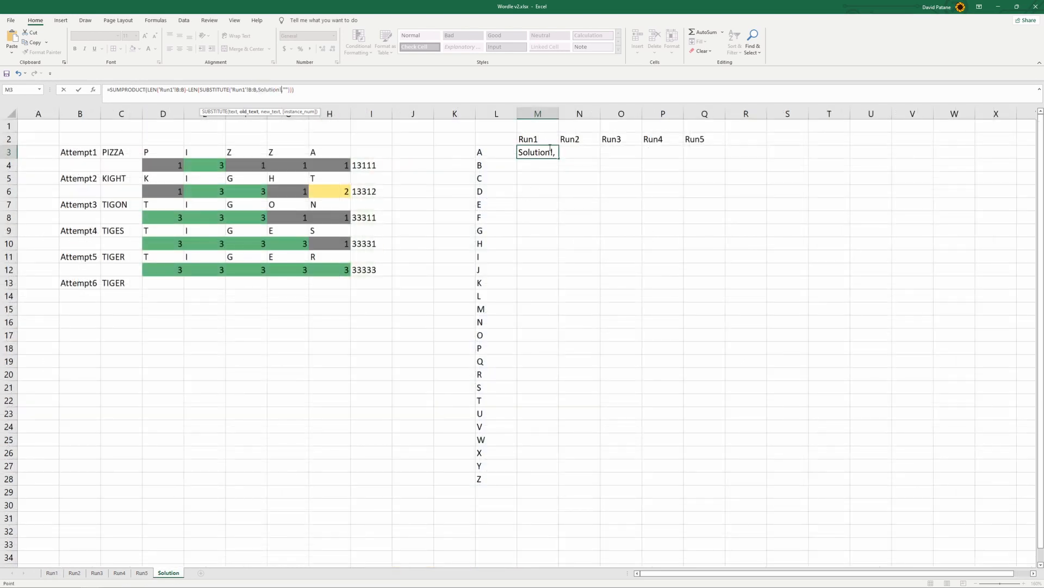
pyautogui.click(484, 152)
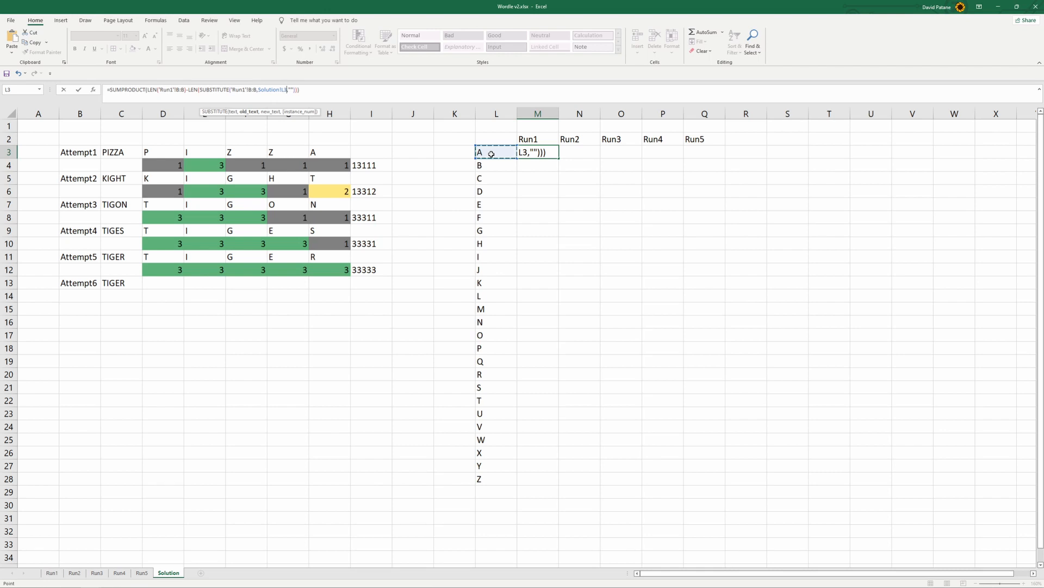
# Lock the row of the letter reference as L$3 and fill the formula from M3 down to M28
pyautogui.press('F4')
pyautogui.press('F4')
pyautogui.press('Return')
pyautogui.click(554, 155)
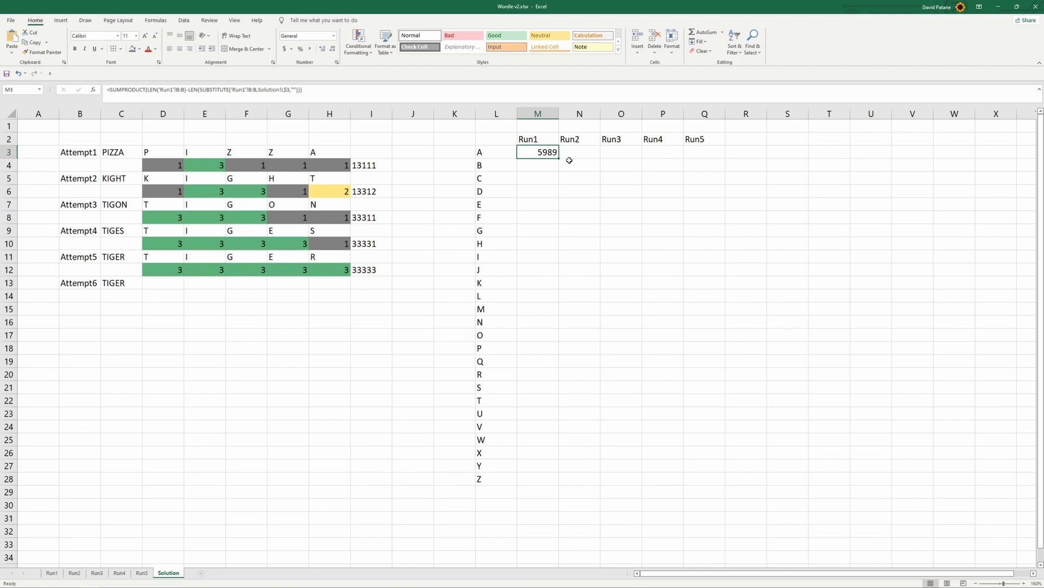
pyautogui.moveTo(559, 159); pyautogui.dragTo(545, 485)
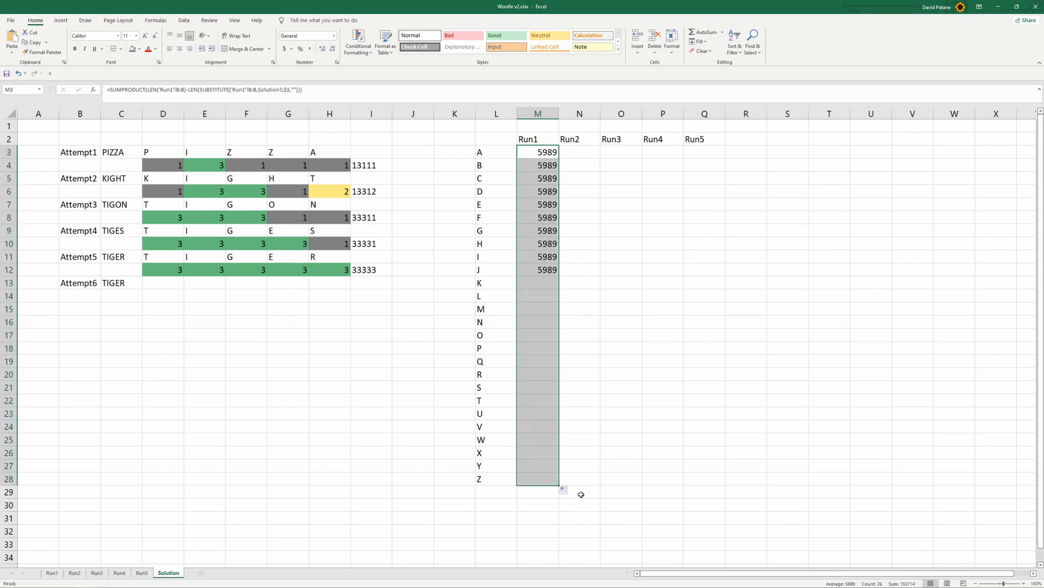
# Change the letter reference in the M3 formula to $L3 so that only the column is locked
pyautogui.click(544, 154)
pyautogui.click(486, 90)
pyautogui.click(287, 91)
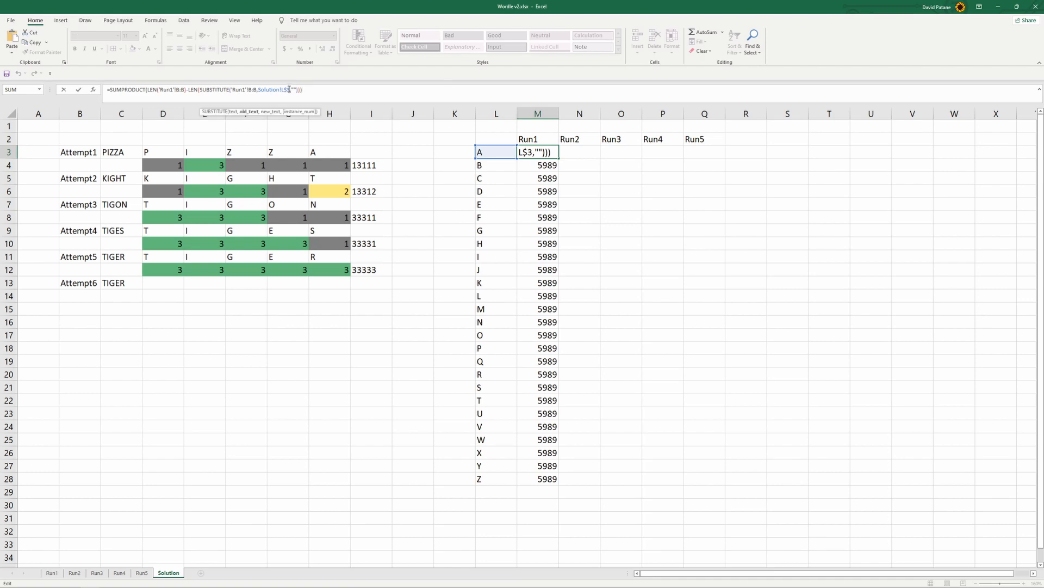
pyautogui.moveTo(290, 89); pyautogui.dragTo(281, 90)
pyautogui.press('F4')
pyautogui.press('Return')
# Fill the corrected formula from M3 down to M28 and check the formula in the last cell
pyautogui.click(555, 152)
pyautogui.moveTo(558, 159); pyautogui.dragTo(555, 482)
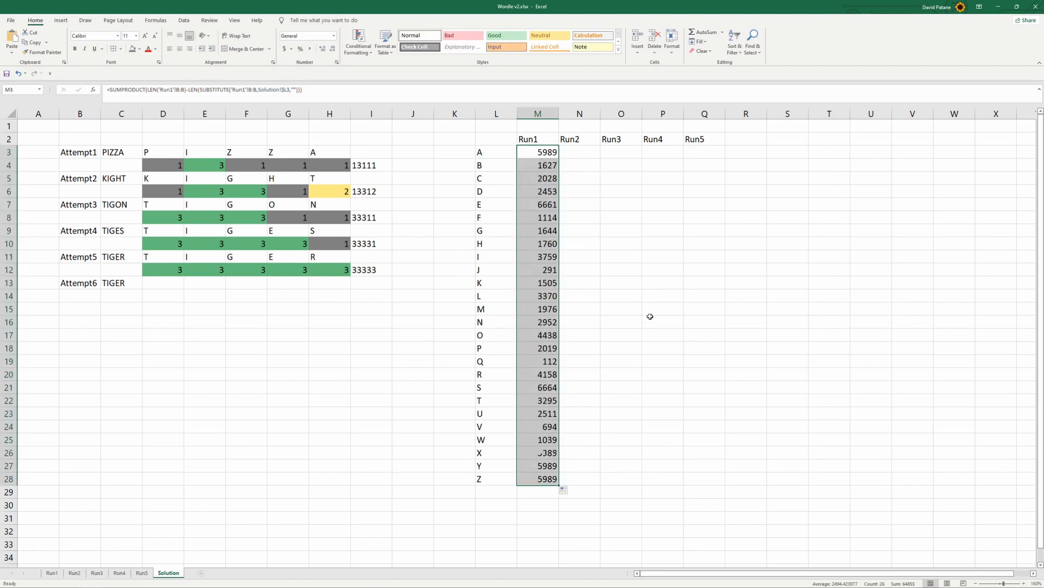
pyautogui.click(549, 480)
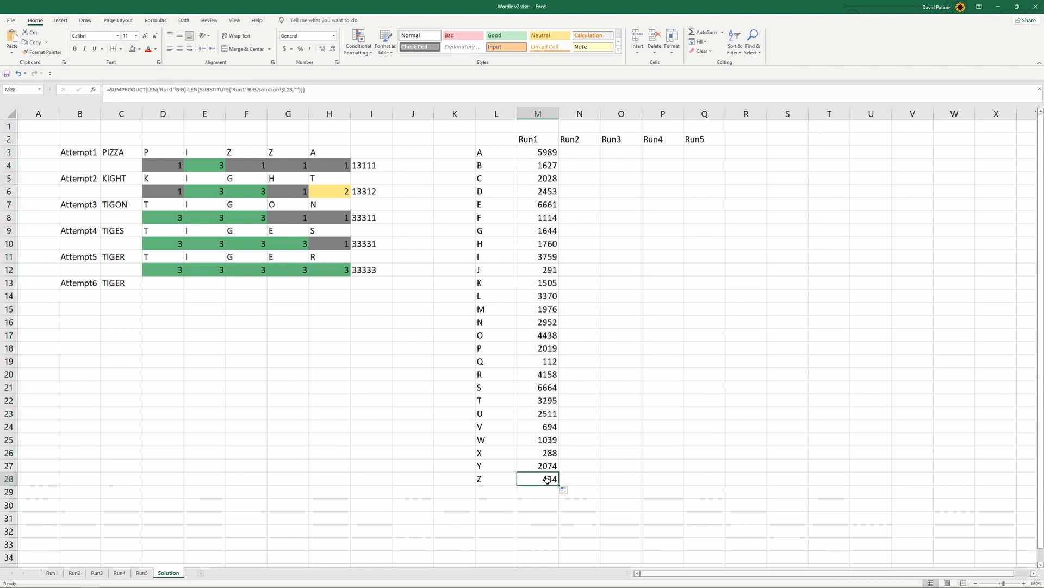
# Examine the Run1 letter counts, comparing rare letters such as Q, Z, X and J with frequent ones such as E and S
pyautogui.click(544, 362)
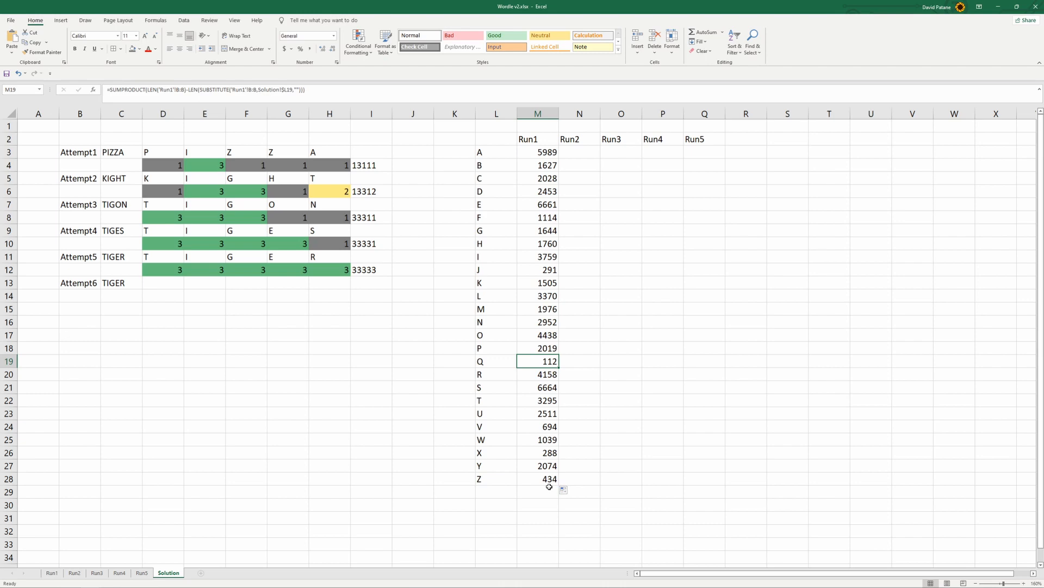
pyautogui.click(549, 481)
pyautogui.click(550, 453)
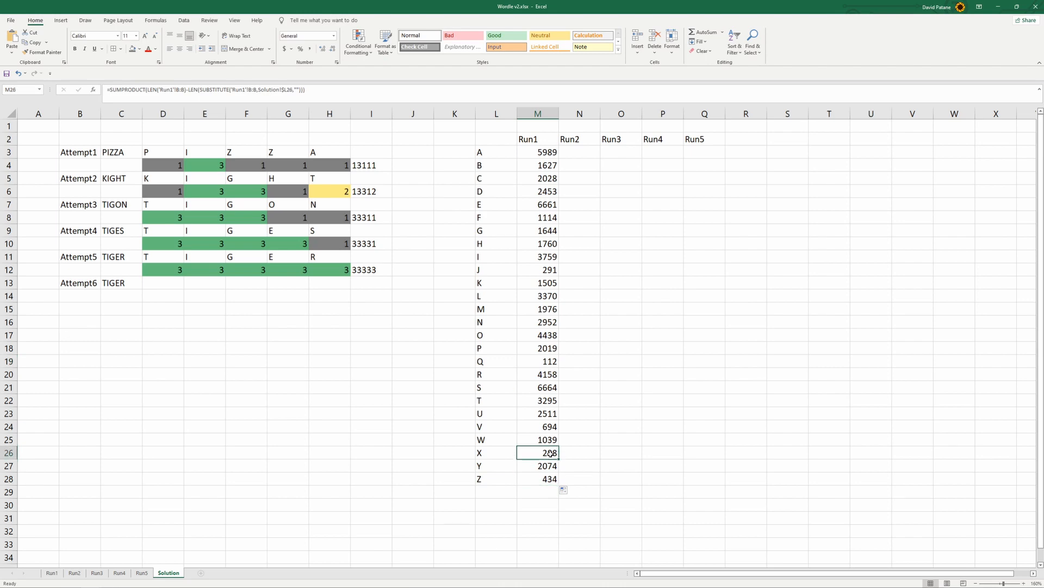
pyautogui.click(543, 272)
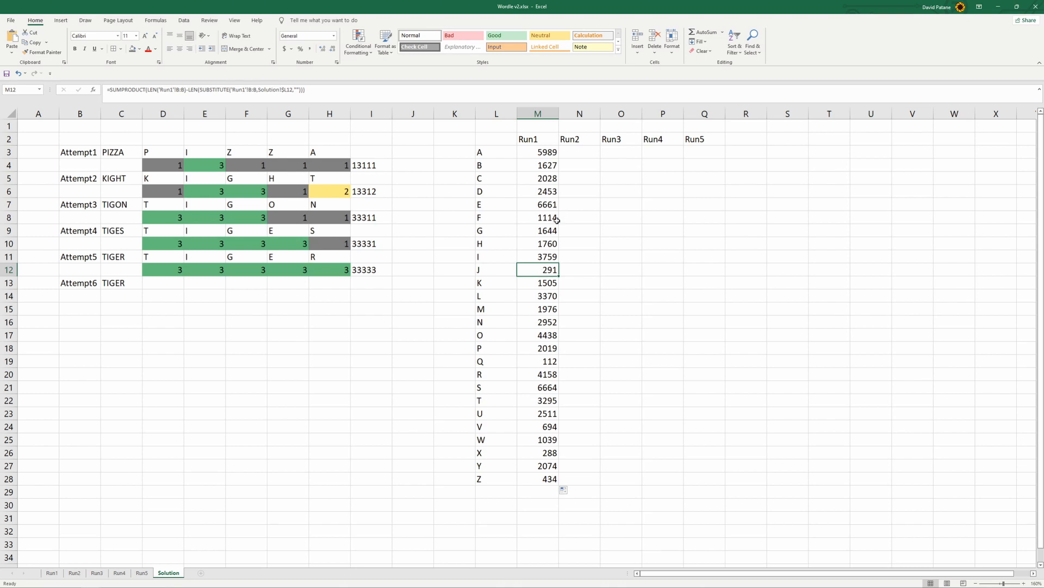
pyautogui.click(539, 205)
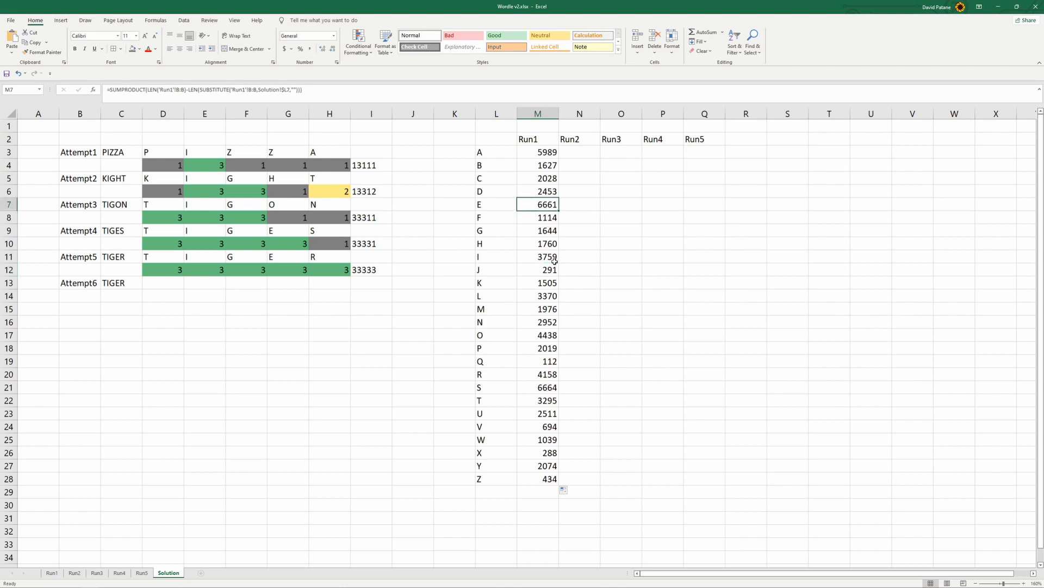
pyautogui.click(554, 389)
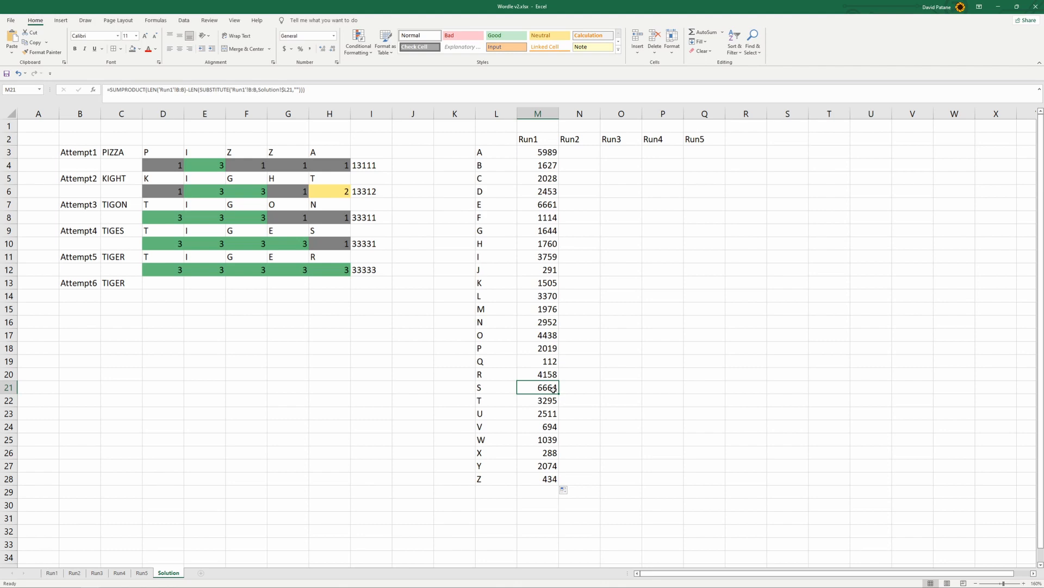
pyautogui.click(589, 154)
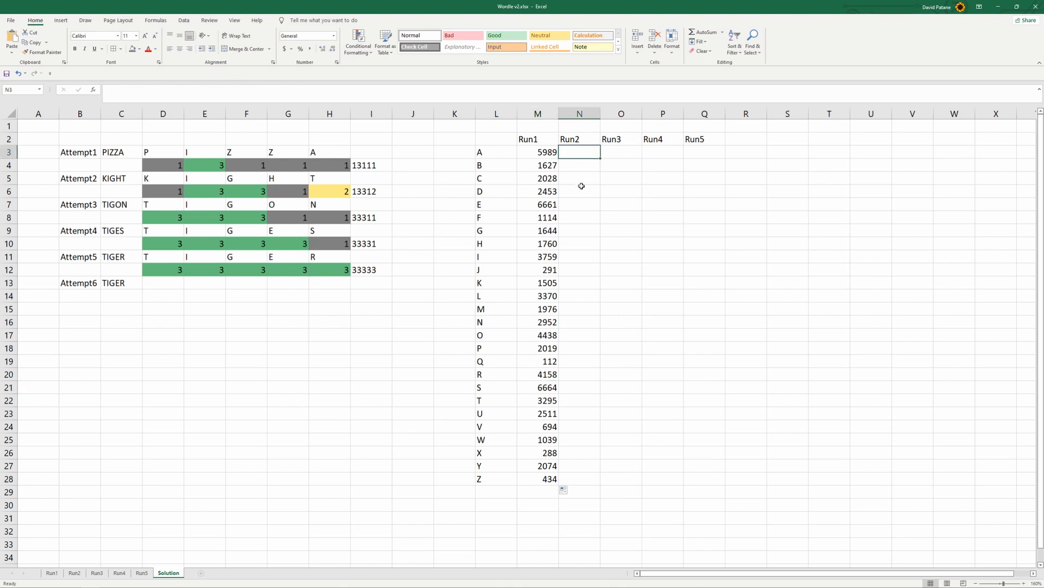
pyautogui.click(542, 153)
pyautogui.moveTo(541, 153); pyautogui.dragTo(554, 478)
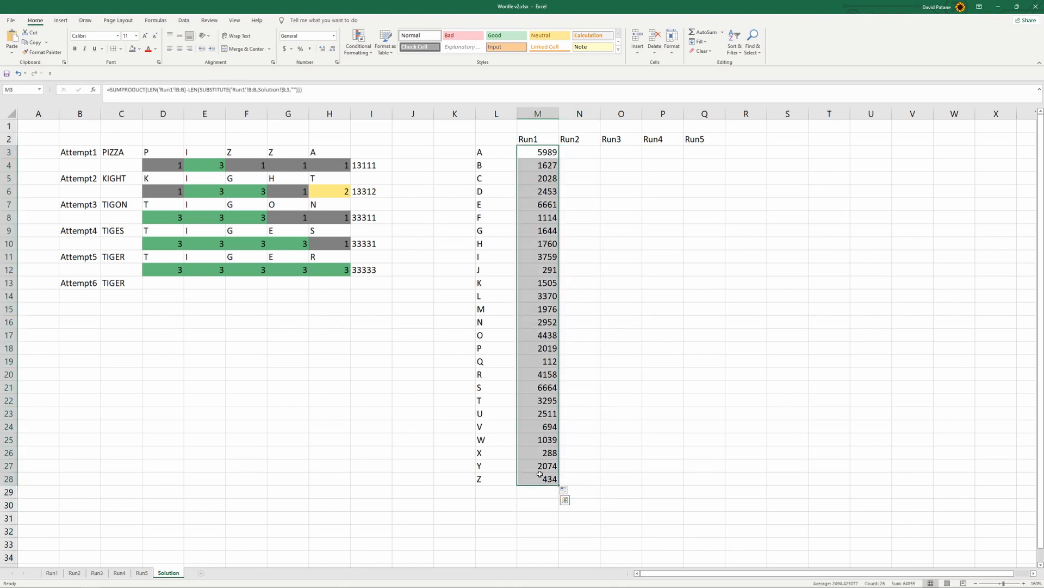
pyautogui.click(400, 523)
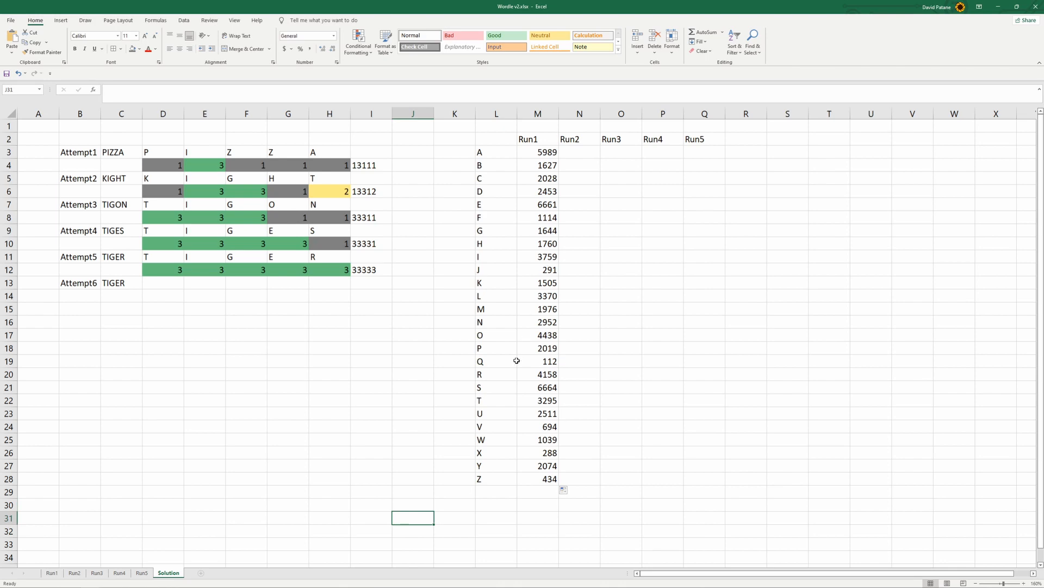
# Try to fill the M3 formula across to Q3 and inspect the column references in the N3 formula
pyautogui.click(545, 155)
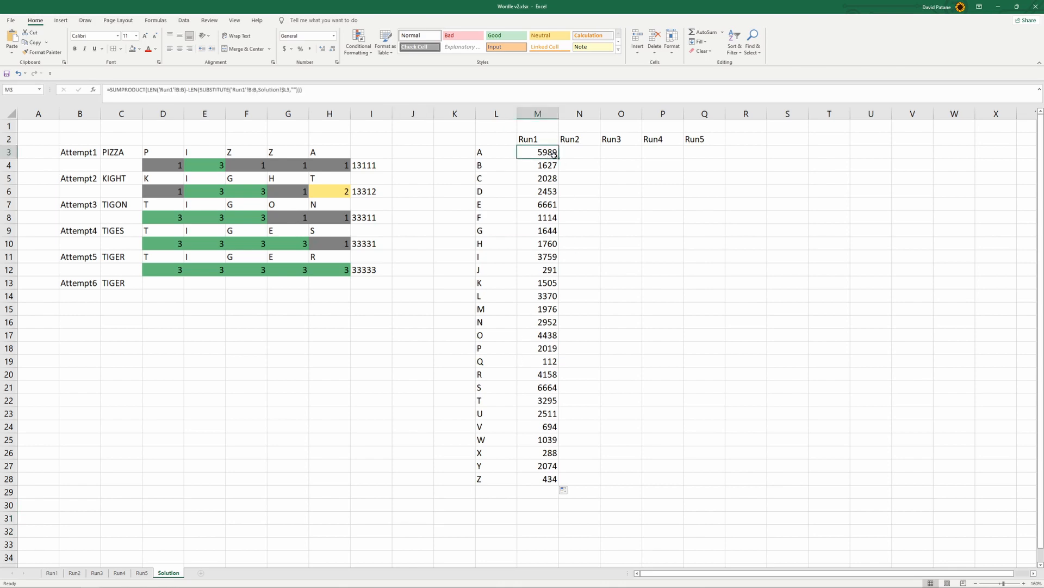
pyautogui.moveTo(559, 158); pyautogui.dragTo(710, 166)
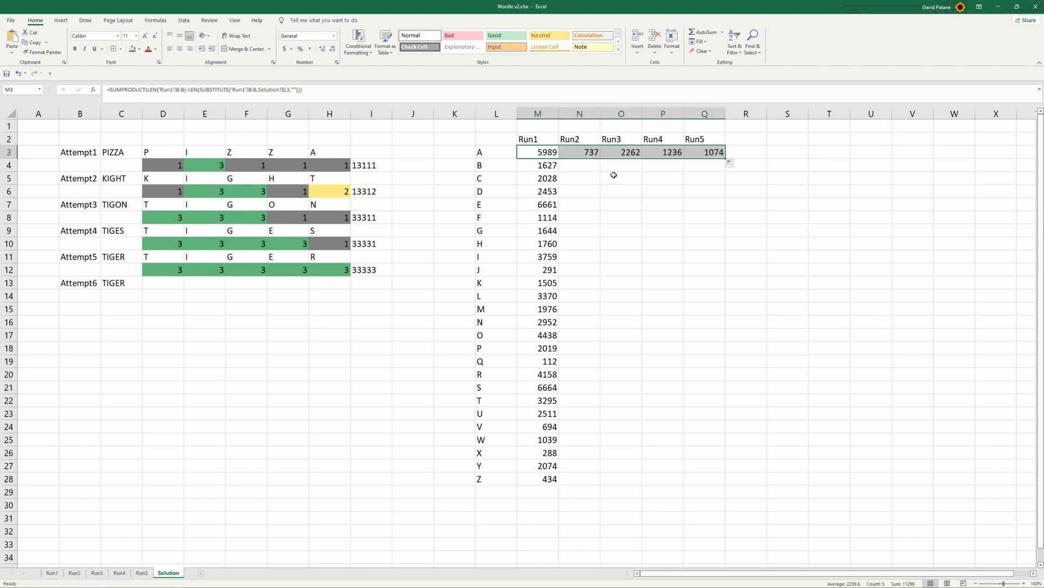
pyautogui.click(583, 155)
pyautogui.doubleClick(583, 155)
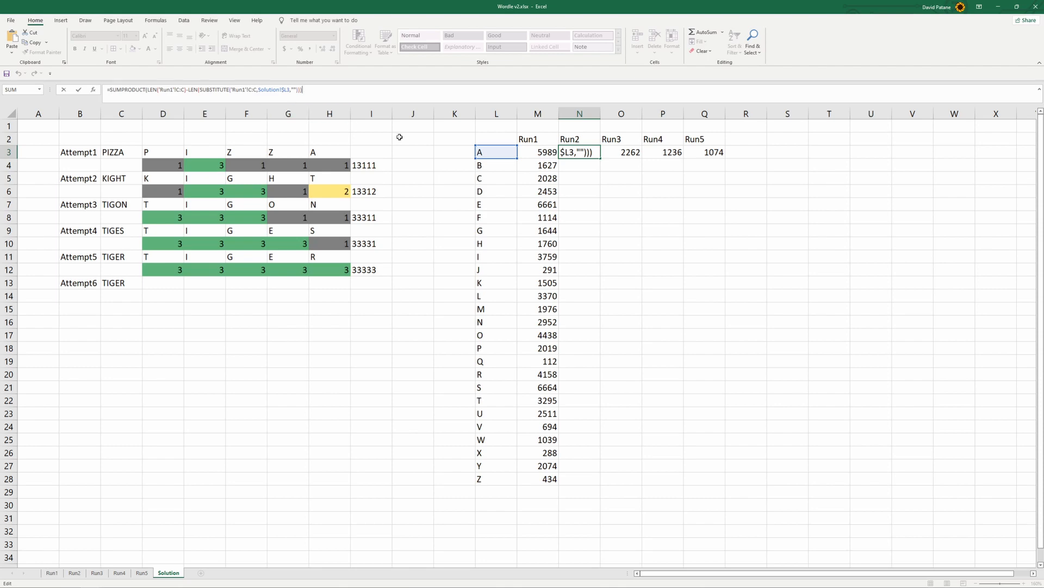
pyautogui.click(607, 233)
pyautogui.click(548, 151)
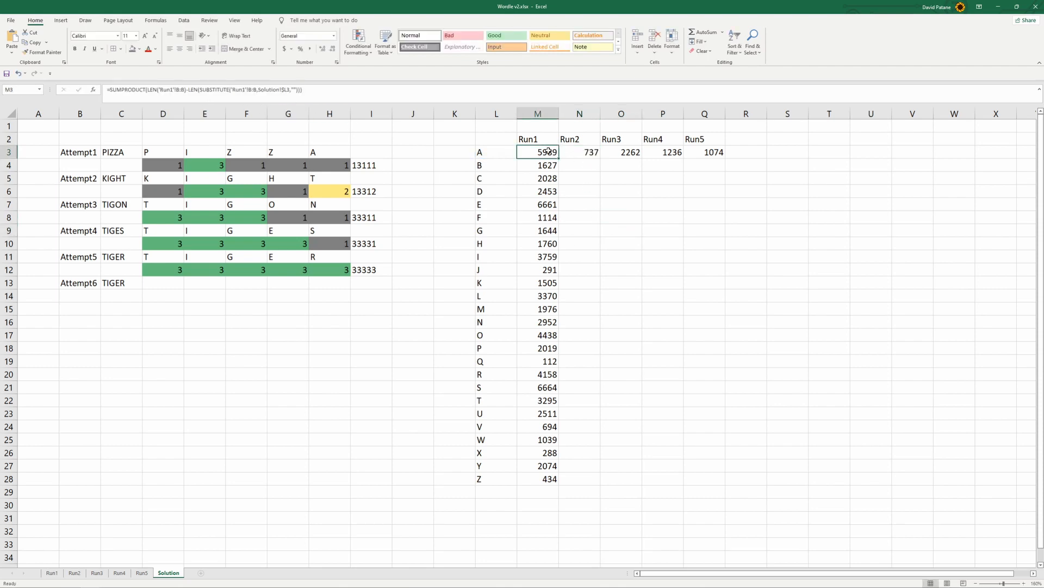
pyautogui.click(196, 87)
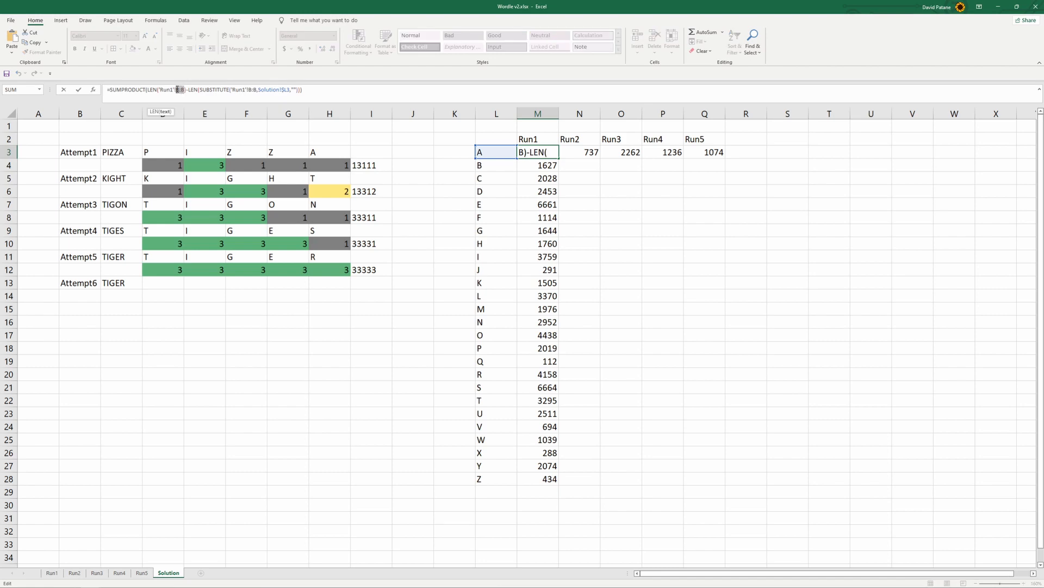
pyautogui.press('F4')
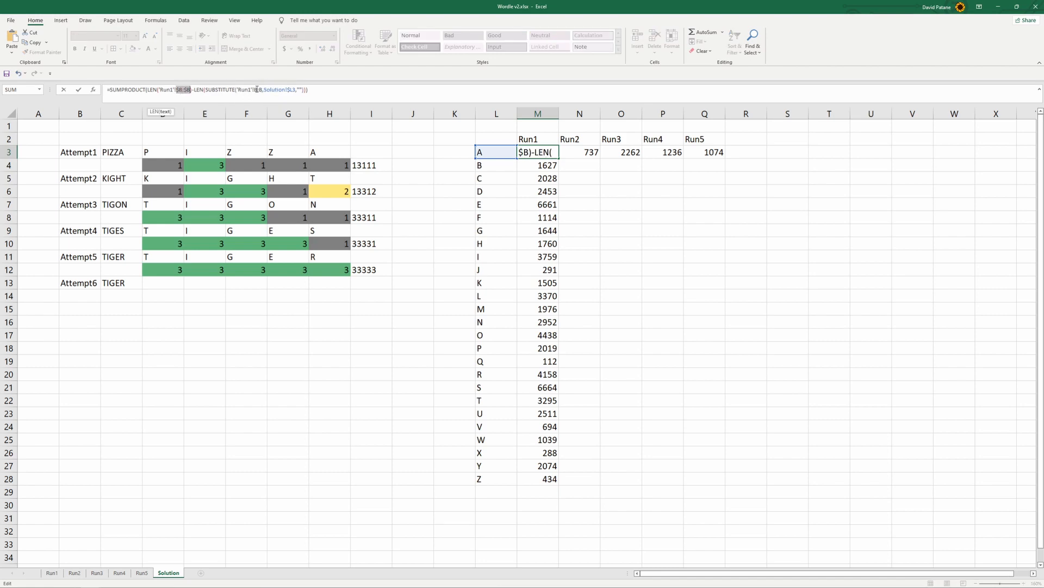
pyautogui.moveTo(253, 88); pyautogui.dragTo(264, 89)
pyautogui.click(621, 205)
pyautogui.press('Escape')
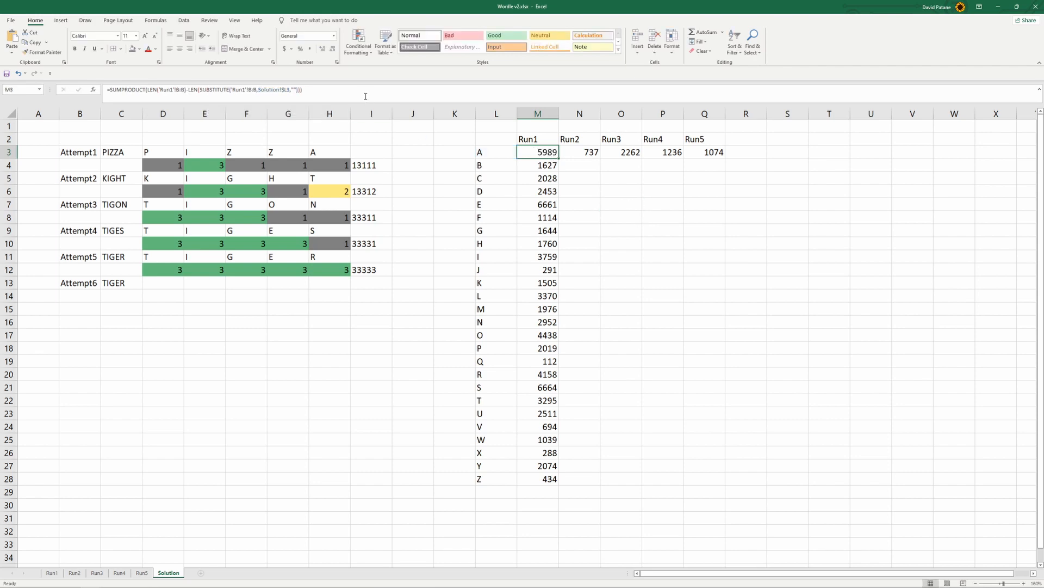
# Make both Run1 column references in the M3 formula absolute as 'Run1'!$B:$B
pyautogui.click(248, 90)
pyautogui.moveTo(249, 90); pyautogui.dragTo(256, 90)
pyautogui.press('F4')
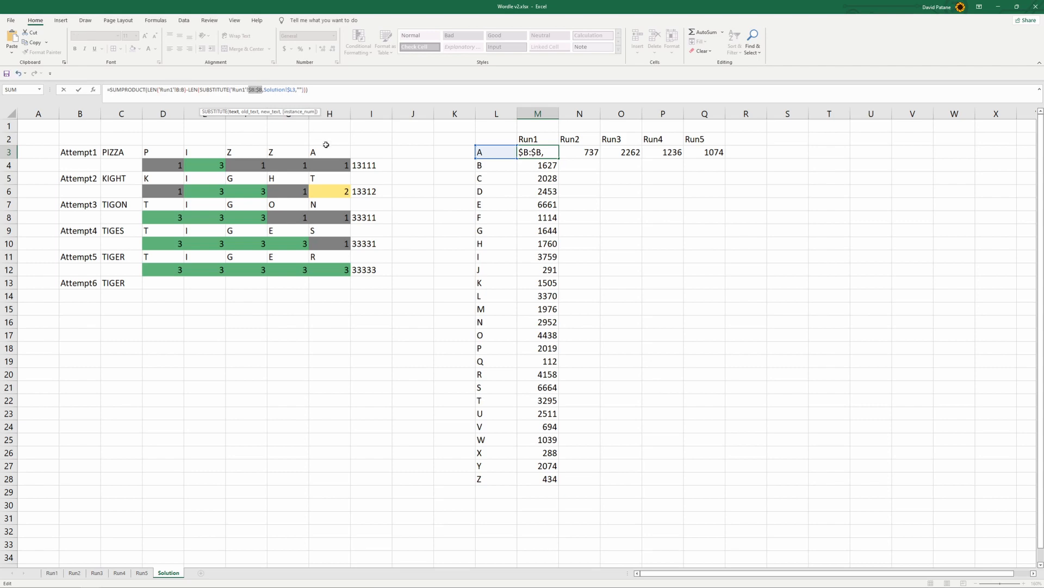
pyautogui.moveTo(175, 90); pyautogui.dragTo(186, 90)
pyautogui.press('F4')
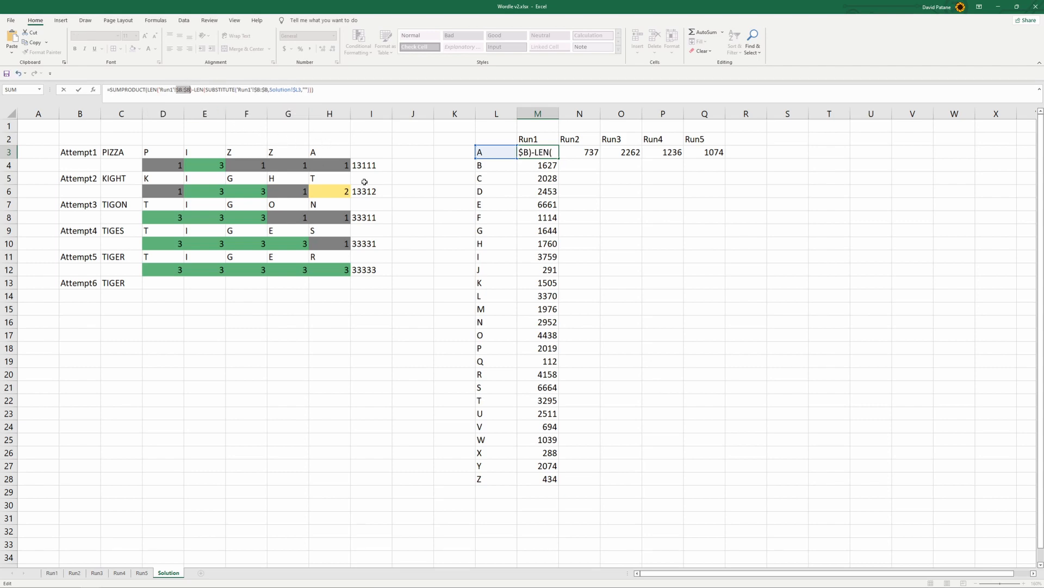
pyautogui.press('Return')
# Fill the M3 formula with absolute column references down to M28 and across to Q3
pyautogui.click(547, 153)
pyautogui.moveTo(559, 158); pyautogui.dragTo(559, 483)
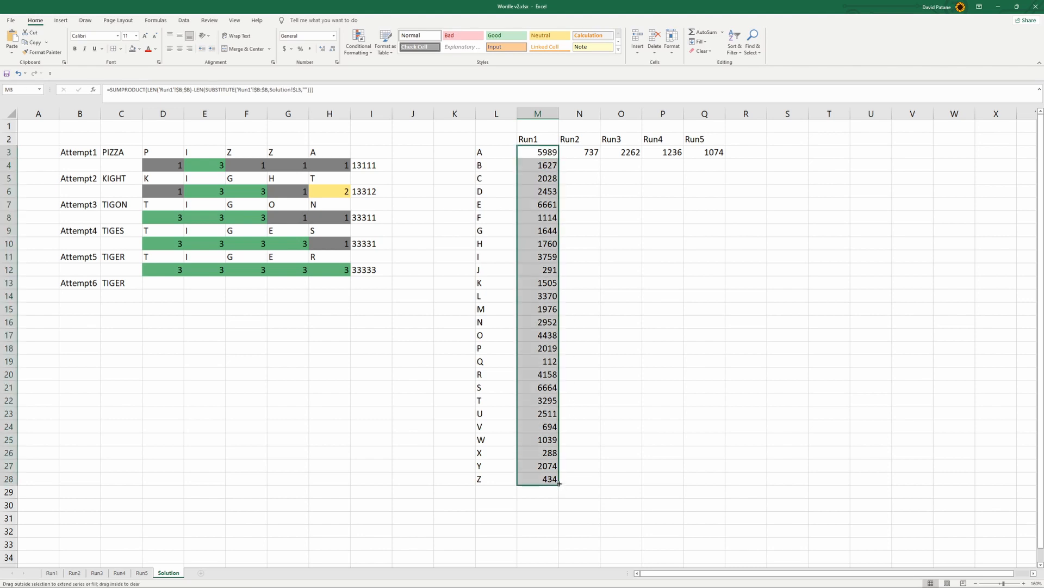
pyautogui.click(544, 152)
pyautogui.moveTo(547, 154); pyautogui.dragTo(721, 157)
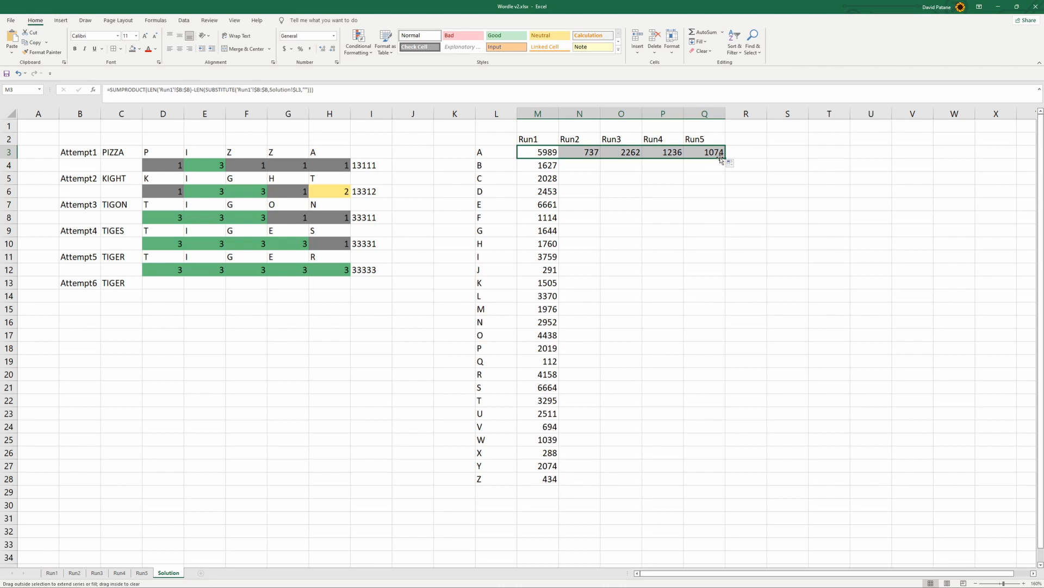
# Change both sheet references in the N3 formula to Run2 and check the edited formula
pyautogui.click(592, 154)
pyautogui.click(172, 90)
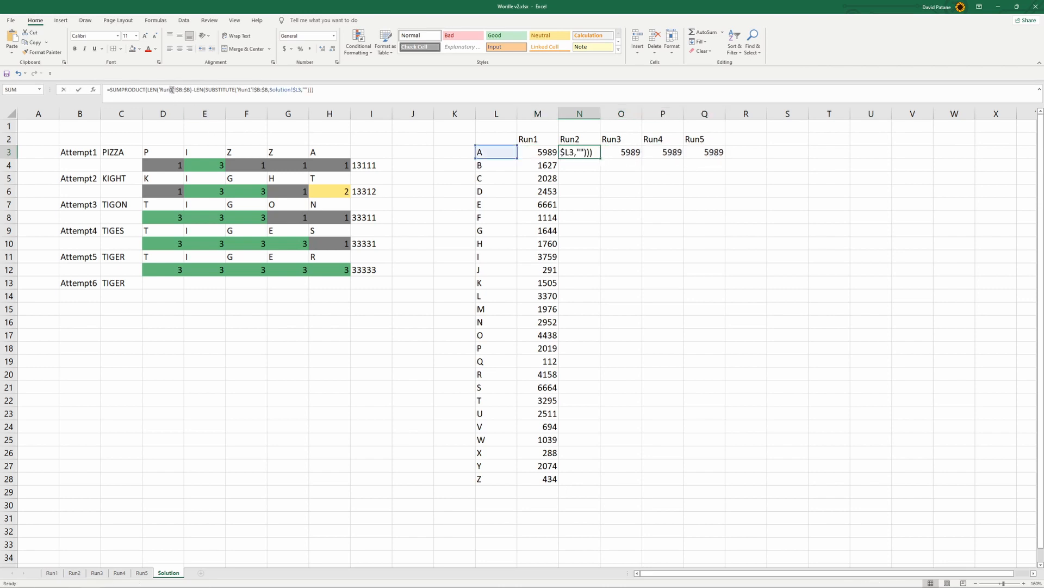
pyautogui.moveTo(171, 90); pyautogui.dragTo(174, 90)
pyautogui.write('2')
pyautogui.moveTo(248, 90); pyautogui.dragTo(253, 89)
pyautogui.write('2')
pyautogui.press('Return')
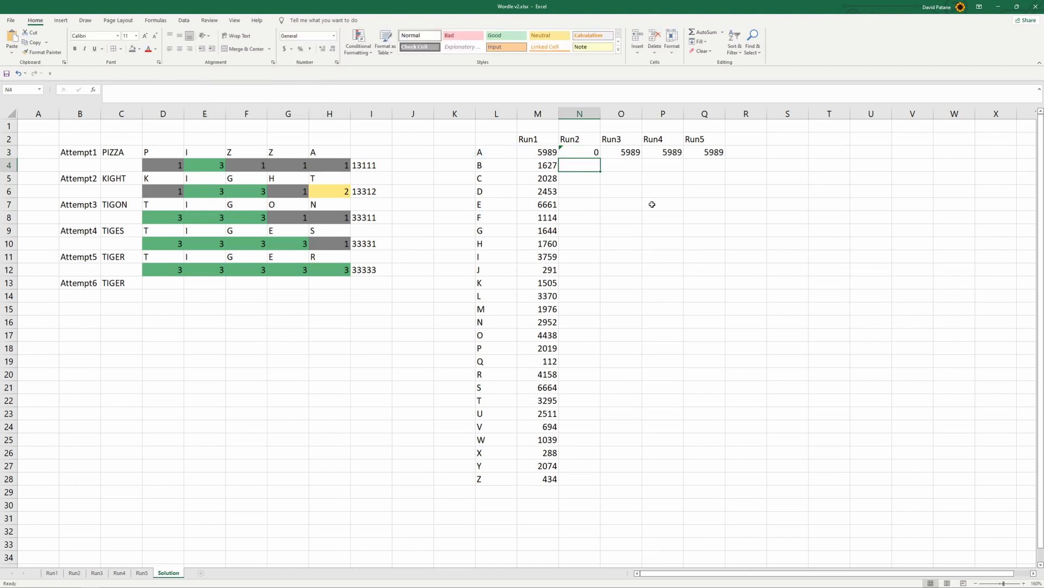
pyautogui.click(589, 151)
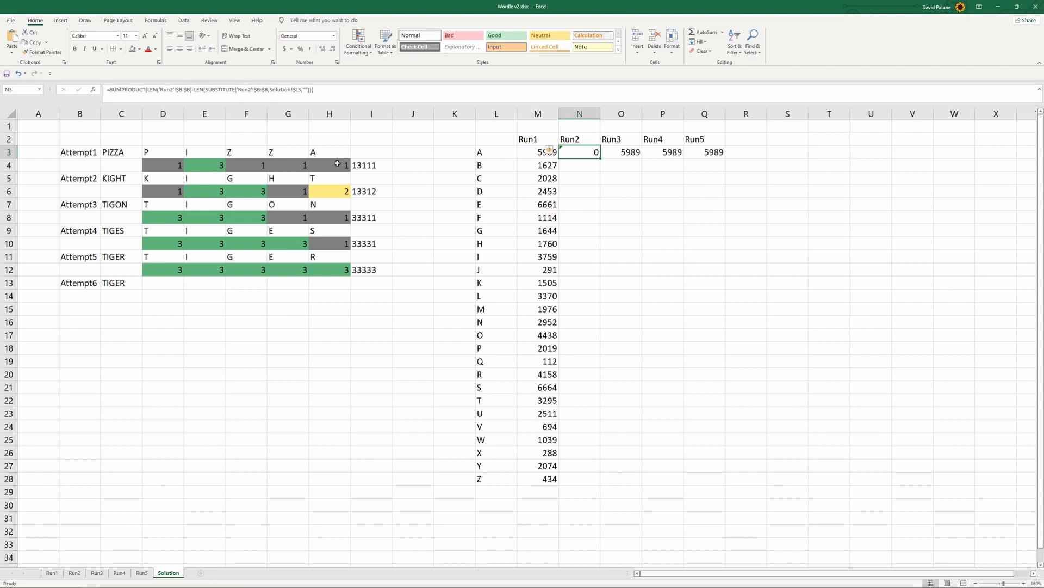
# Change both sheet references in the O3 formula to Run3
pyautogui.click(635, 152)
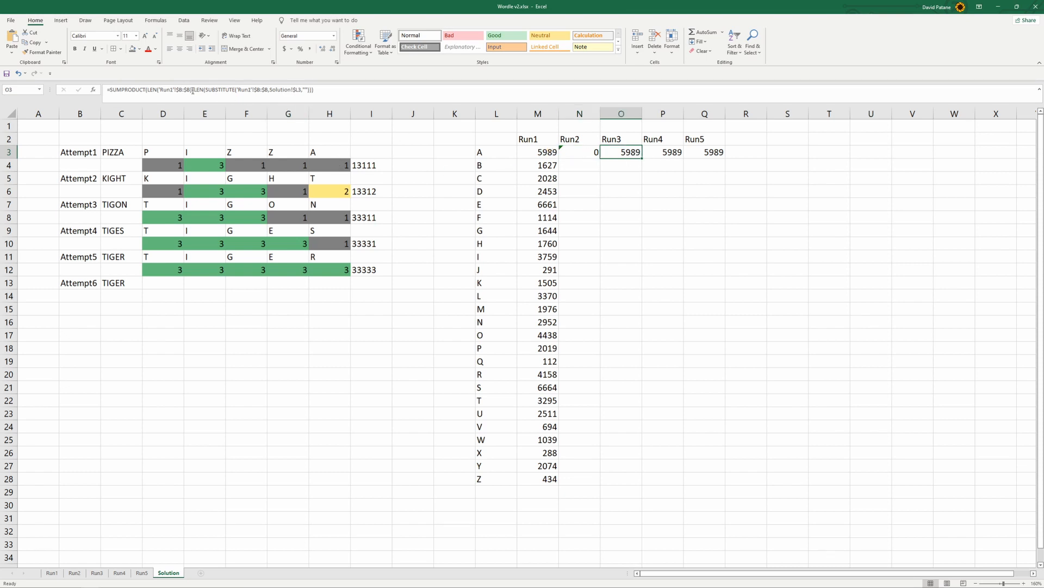
pyautogui.click(172, 89)
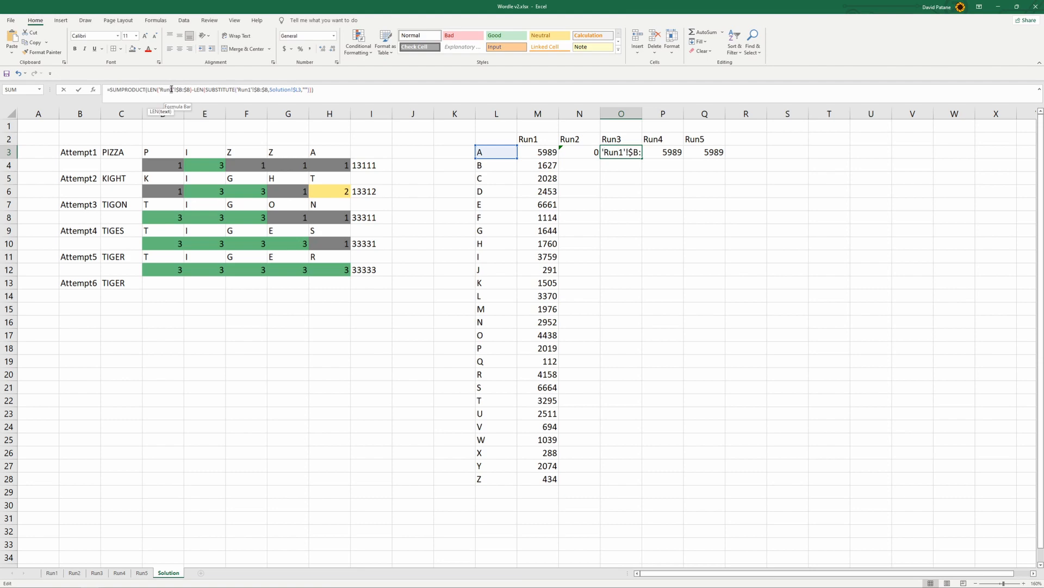
pyautogui.press('BackSpace')
pyautogui.write('3')
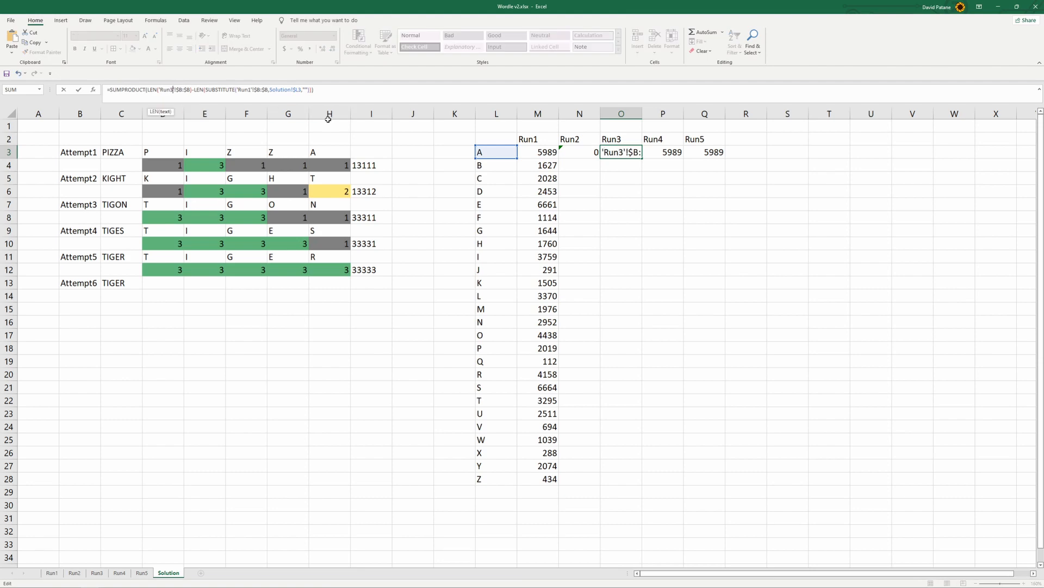
pyautogui.click(252, 89)
pyautogui.press('BackSpace')
pyautogui.write('3')
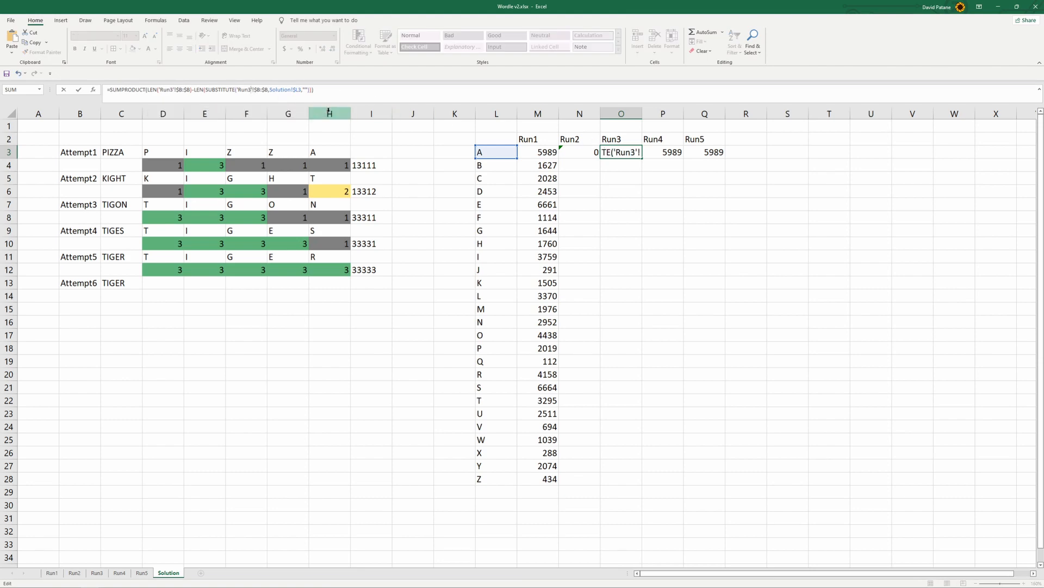
pyautogui.press('Return')
# Change both sheet references in the P3 formula to Run4
pyautogui.click(664, 153)
pyautogui.click(172, 89)
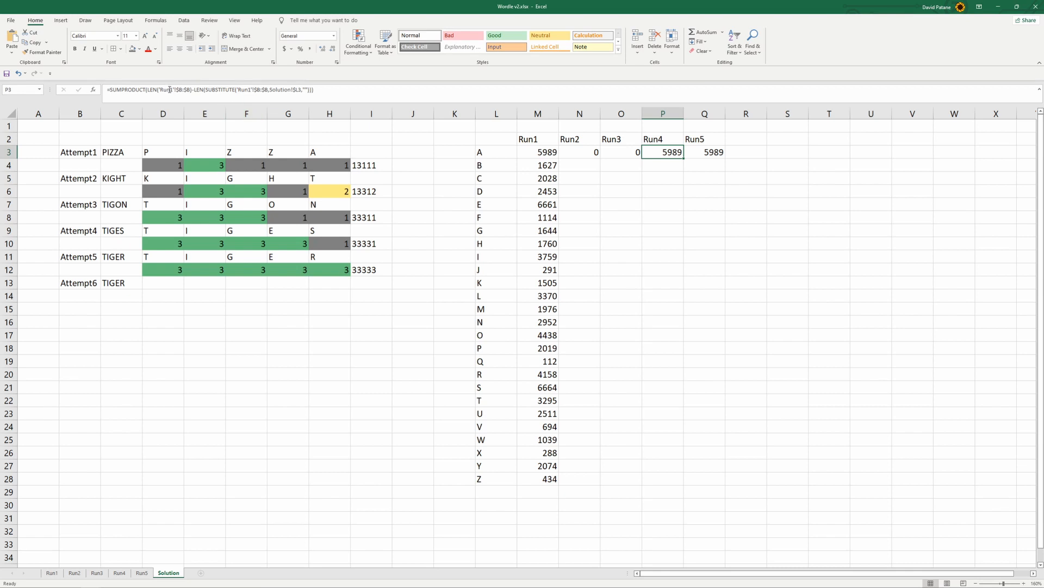
pyautogui.press('BackSpace')
pyautogui.write('4')
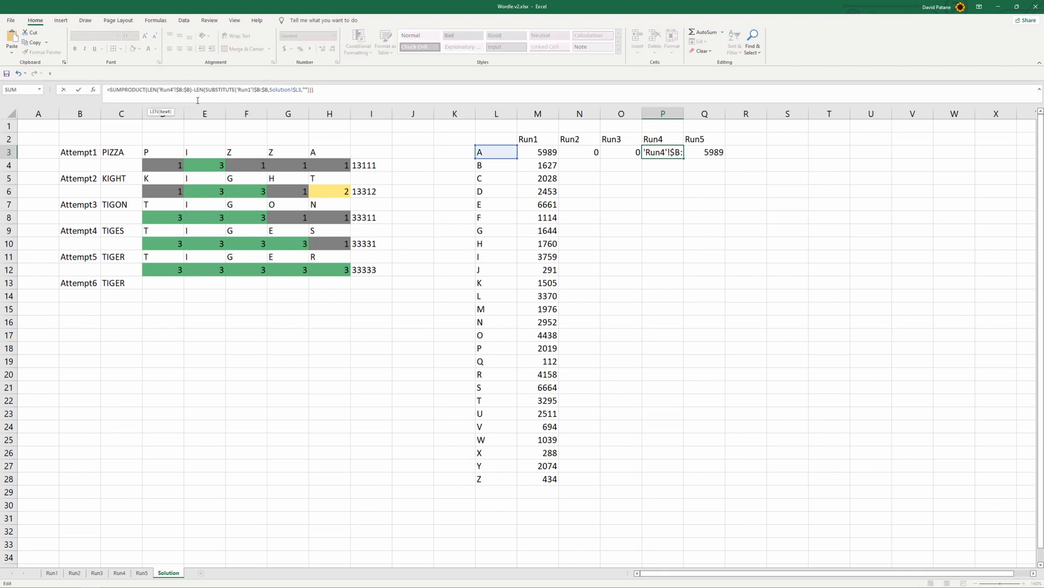
pyautogui.click(251, 89)
pyautogui.press('BackSpace')
pyautogui.write('4')
pyautogui.press('Return')
# Change both sheet references in the Q3 formula to Run5
pyautogui.click(702, 155)
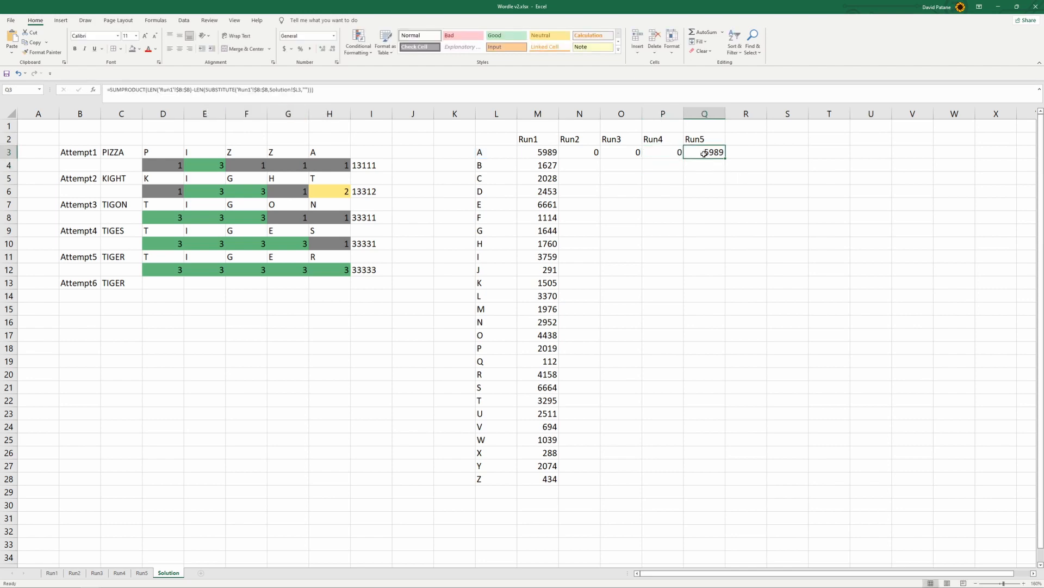
pyautogui.click(171, 89)
pyautogui.press('BackSpace')
pyautogui.write('5')
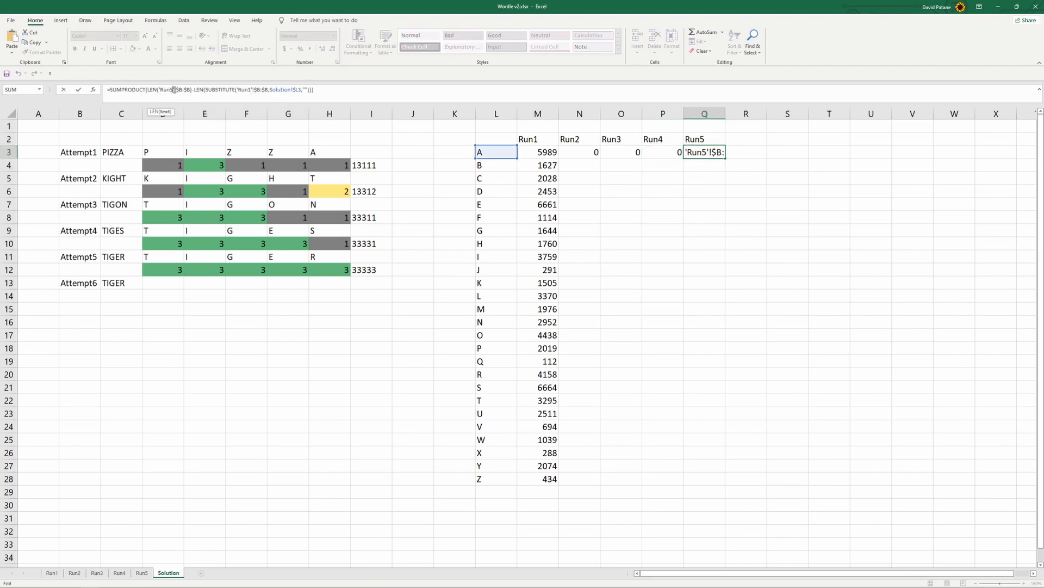
pyautogui.click(250, 90)
pyautogui.press('Return')
# Fill the Run2 to Run5 formulas in N3:Q3 down to row 28
pyautogui.moveTo(591, 151); pyautogui.dragTo(751, 483)
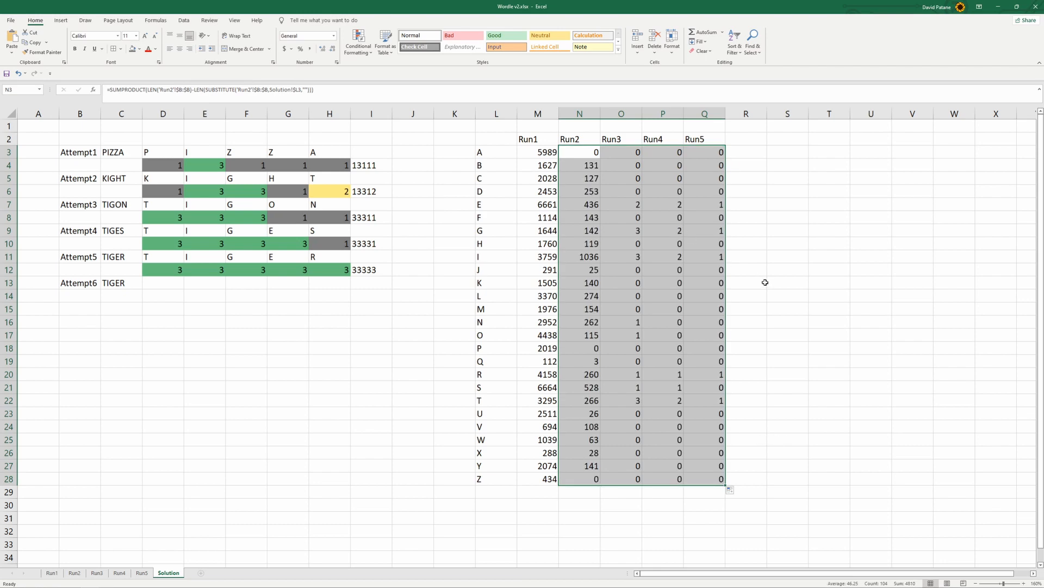
pyautogui.click(534, 506)
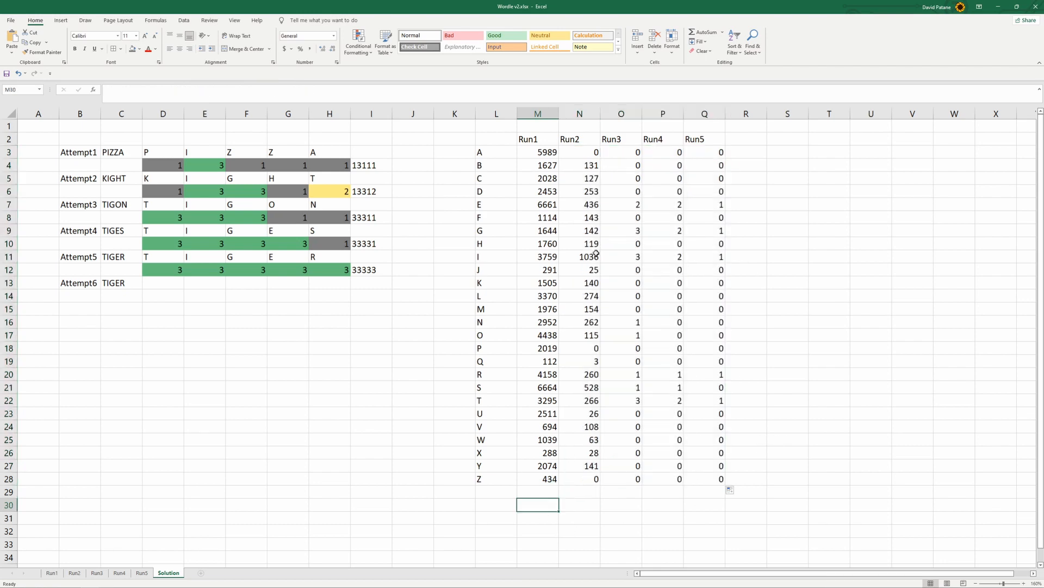
# Check the Run2 count for the letter I against the word list from the first row of the Run2 sheet
pyautogui.click(596, 253)
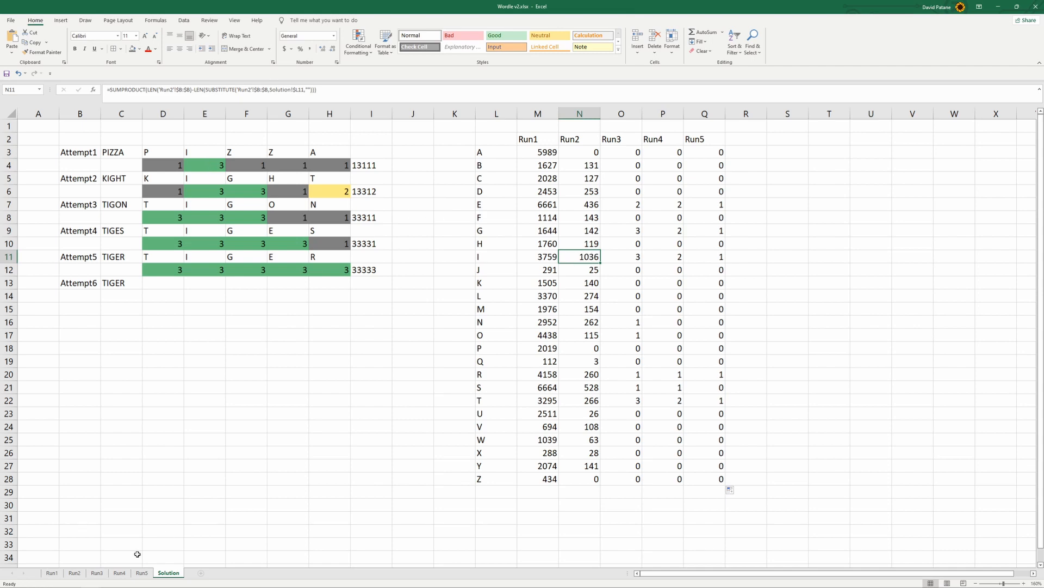
pyautogui.click(74, 573)
pyautogui.scroll(8, 74, 399)
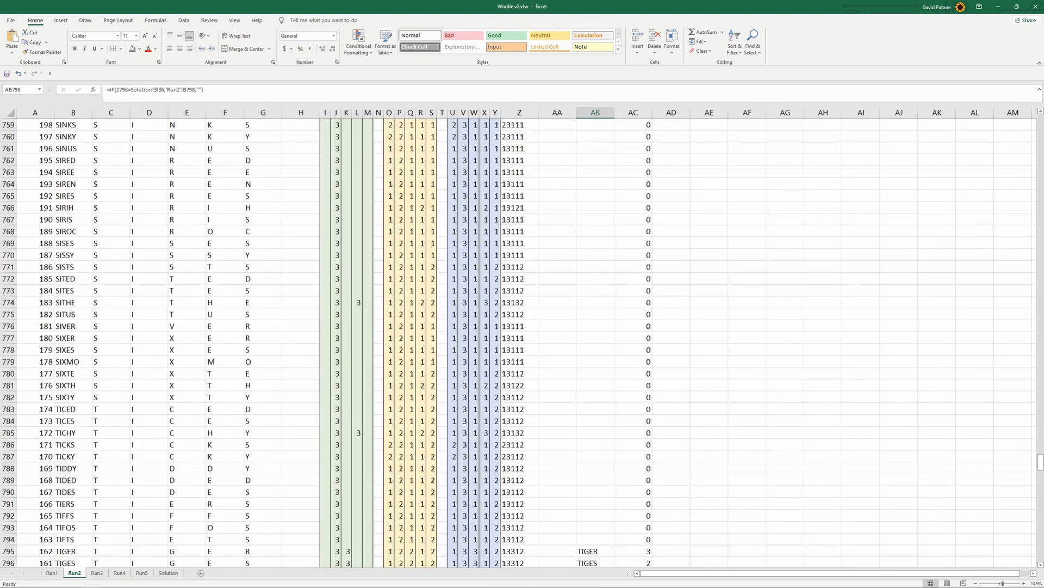
pyautogui.moveTo(1040, 461); pyautogui.dragTo(1036, 121)
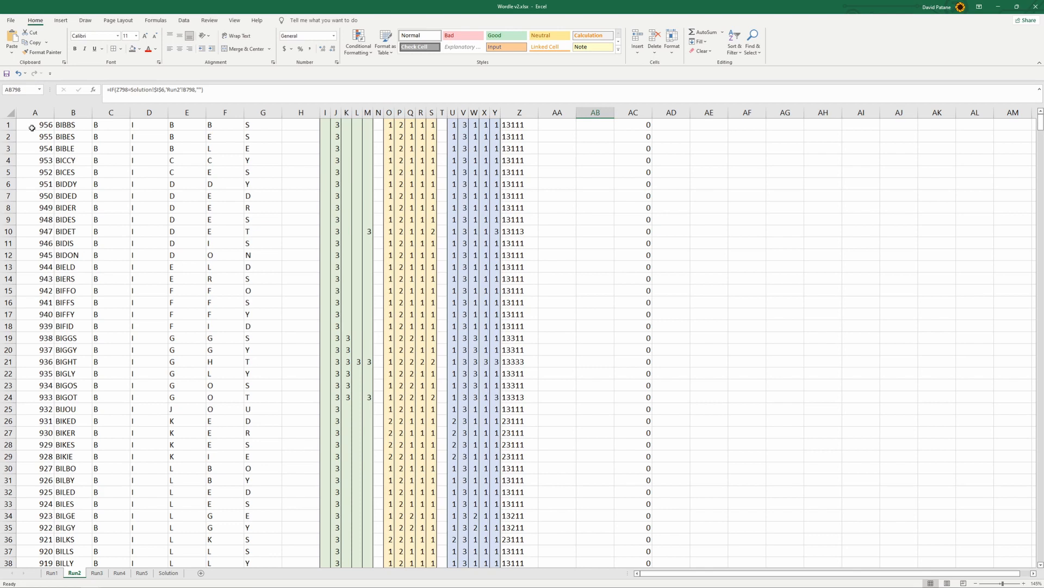
# Examine the letter counts on the Solution sheet, and the letter-splitting formulas in columns C to G of the Run1 sheet
pyautogui.click(169, 573)
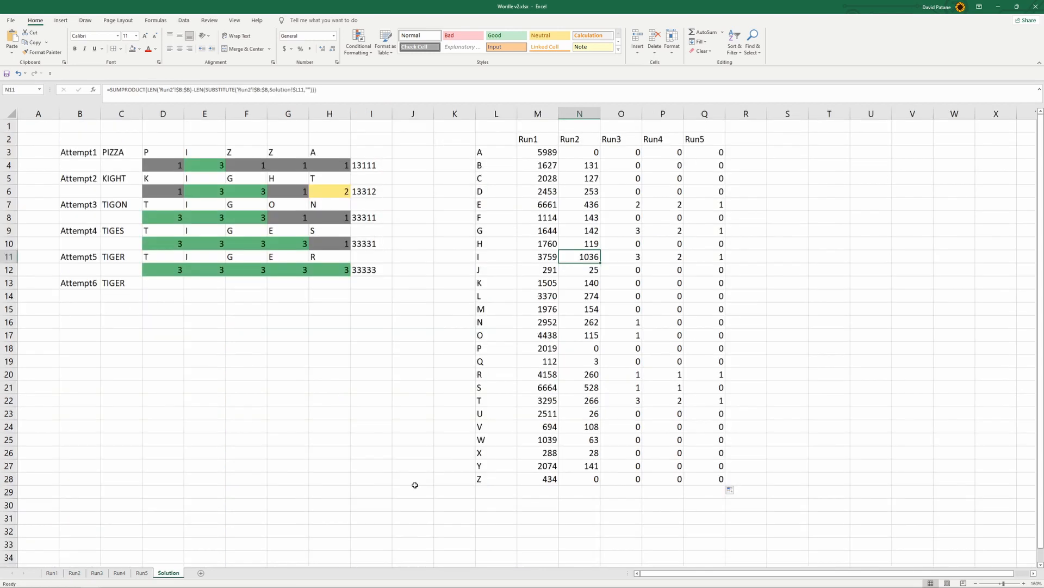
pyautogui.click(622, 243)
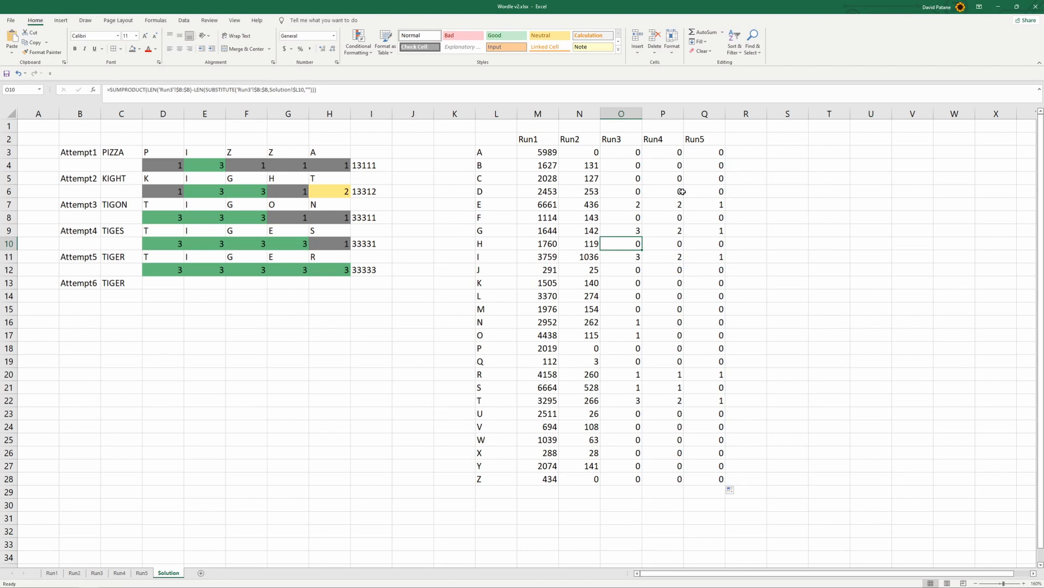
pyautogui.click(48, 574)
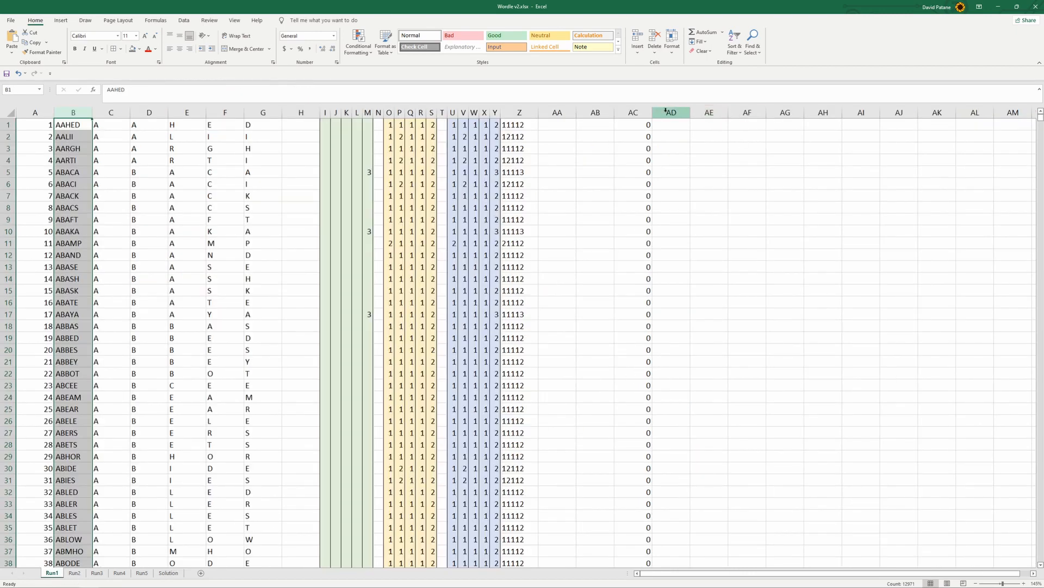
pyautogui.moveTo(667, 112); pyautogui.dragTo(35, 112)
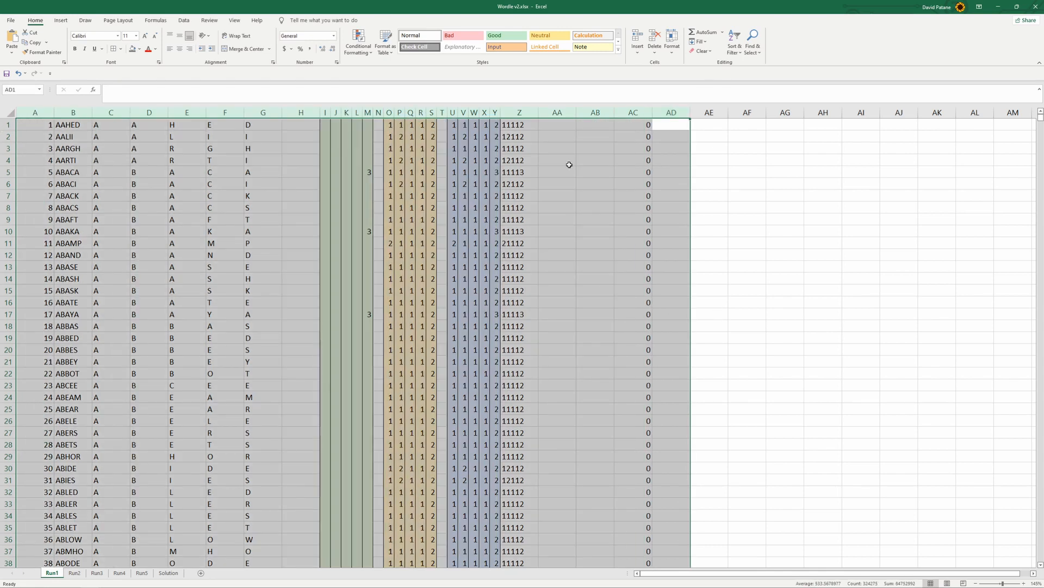
pyautogui.click(719, 192)
pyautogui.click(747, 129)
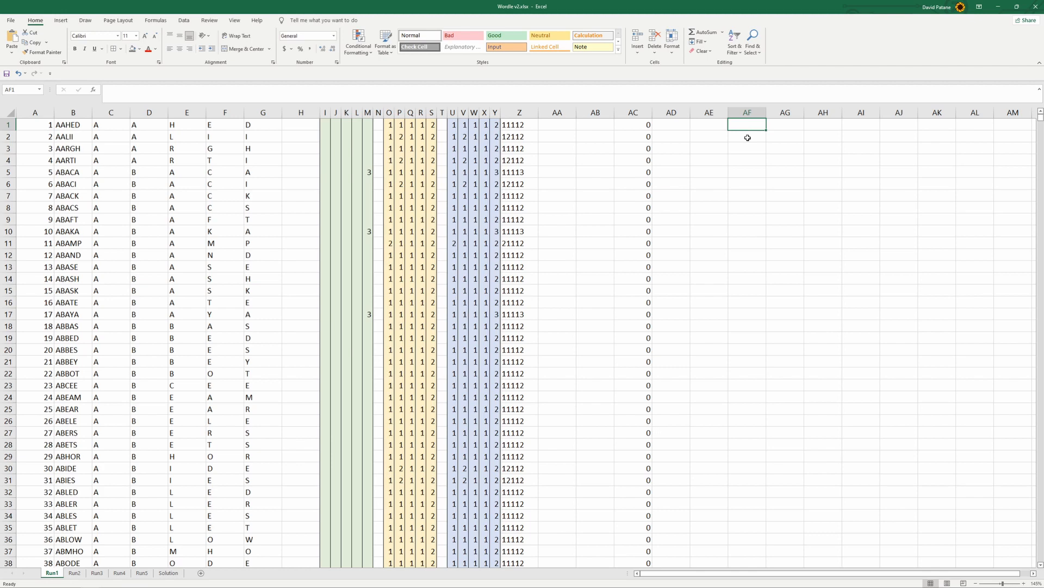
pyautogui.click(114, 125)
pyautogui.press('F2')
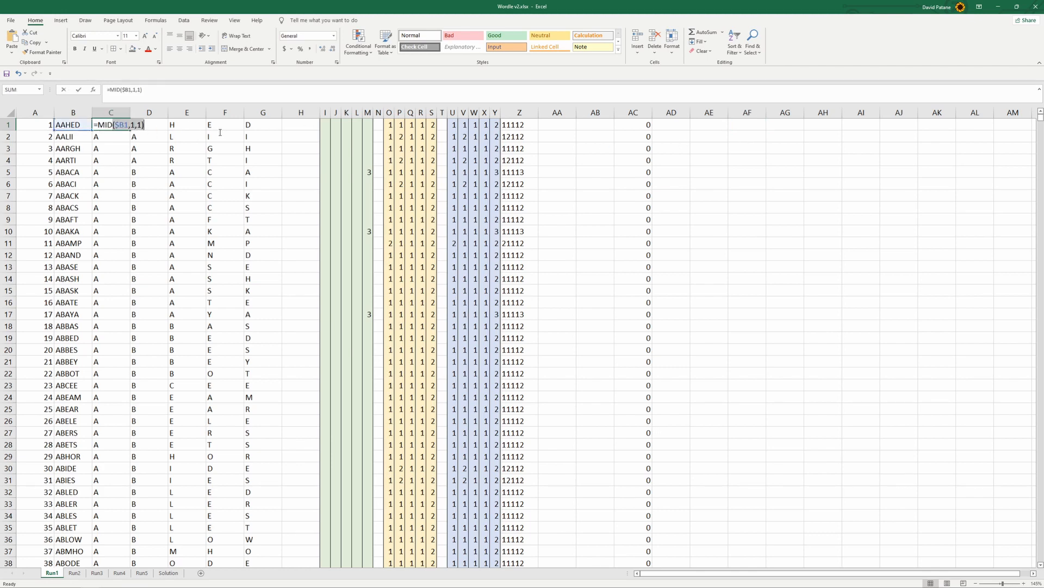
pyautogui.press('Escape')
pyautogui.click(142, 160)
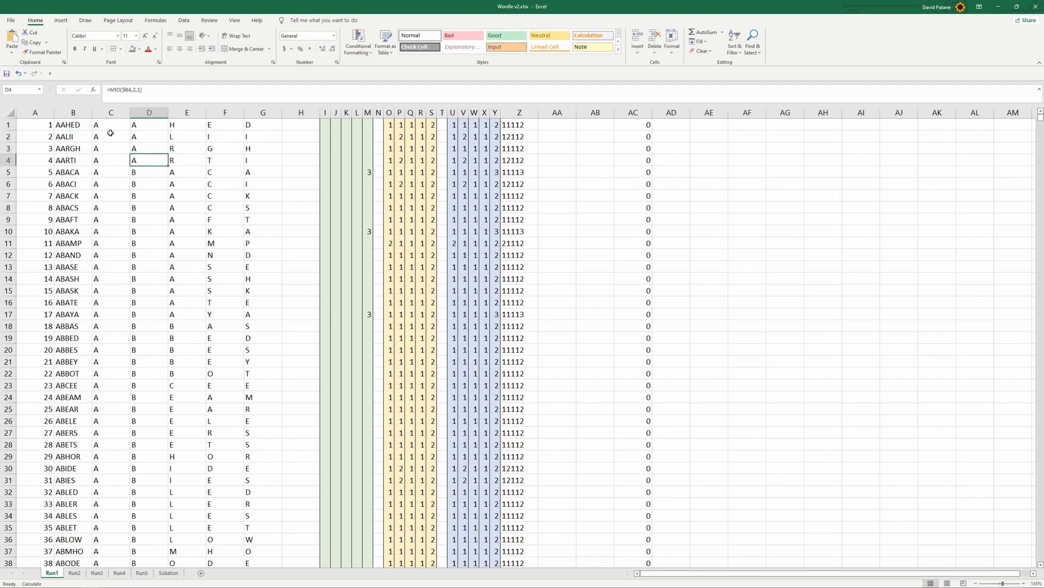
pyautogui.moveTo(111, 129); pyautogui.dragTo(267, 126)
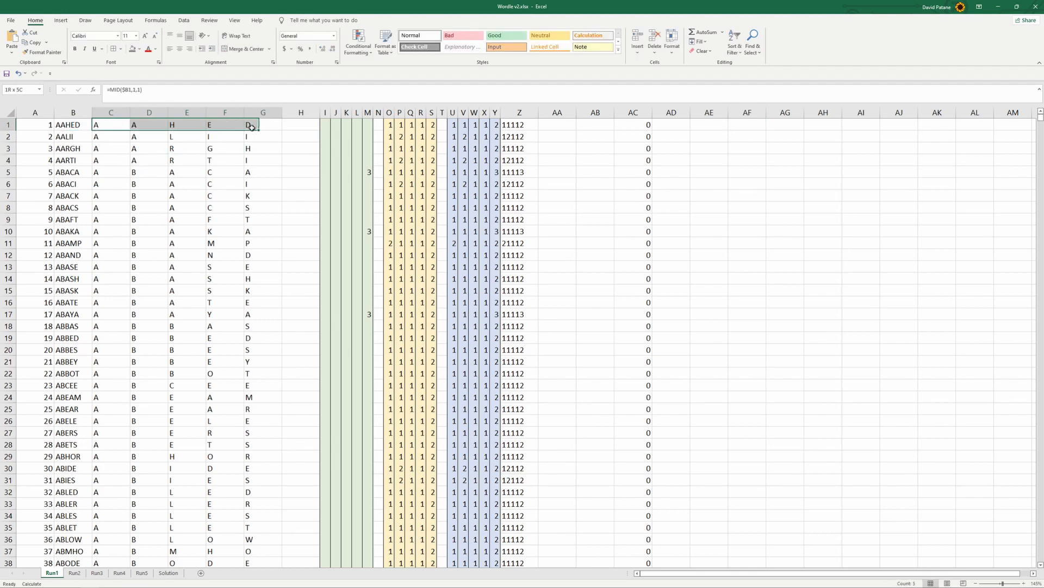
# Enter =LOOKUP(C1,Solution!$L$3:$L$28,Solution!M3:M28) in cell AF1 of the Run1 sheet
pyautogui.click(752, 124)
pyautogui.write('=')
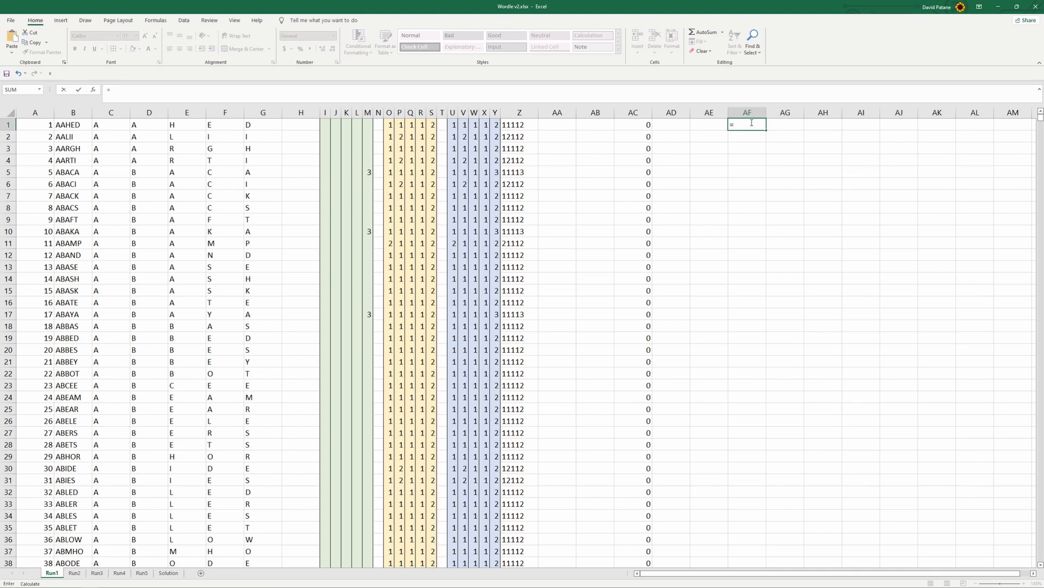
pyautogui.write('l')
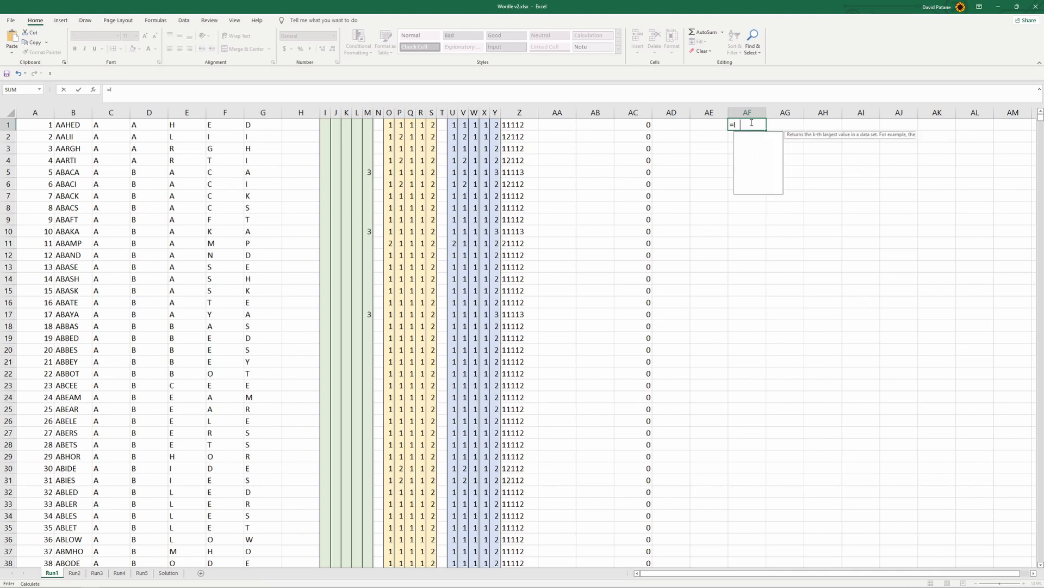
pyautogui.write('ookup(')
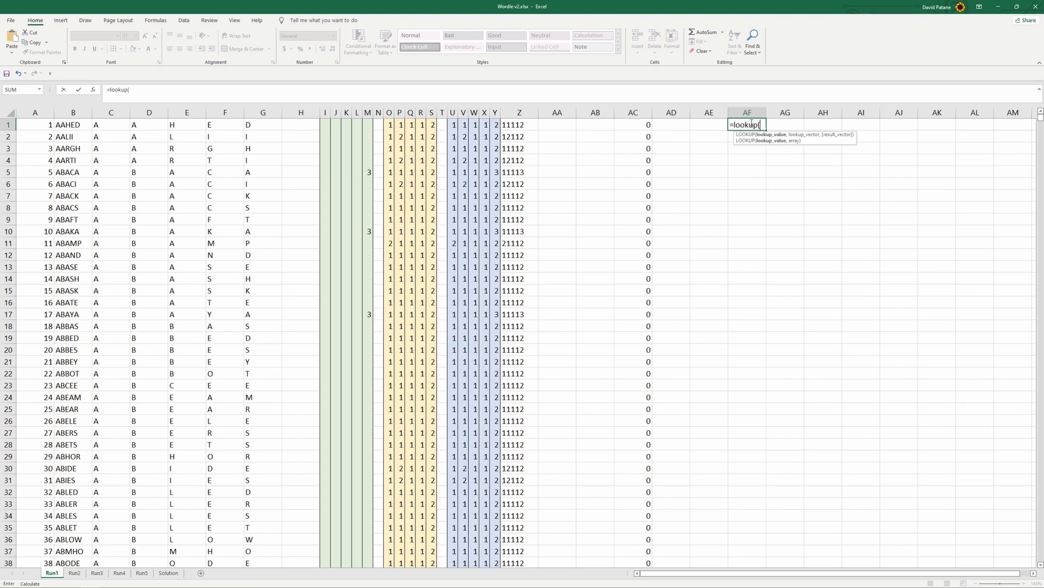
pyautogui.click(103, 124)
pyautogui.write(',')
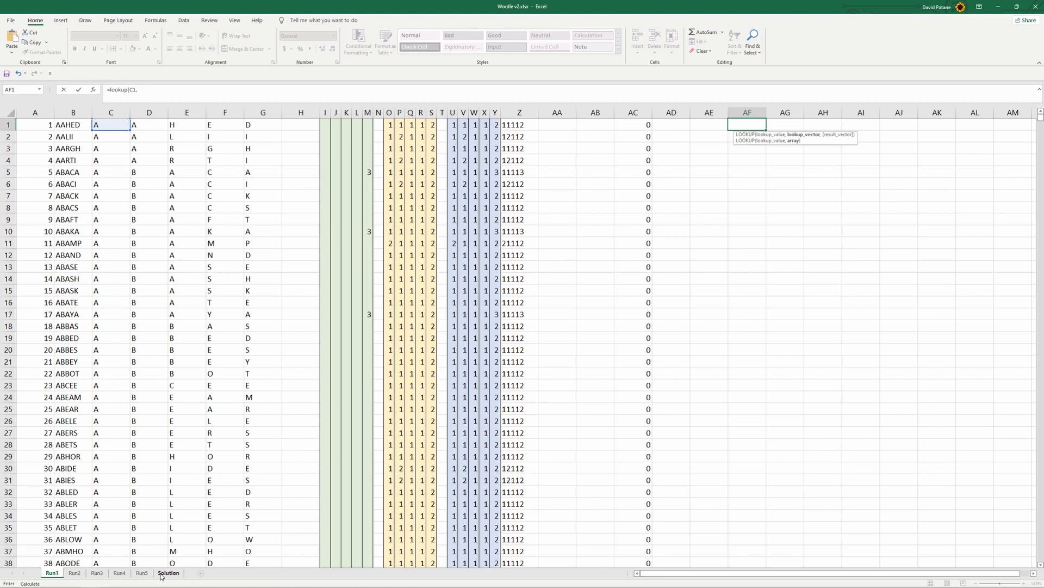
pyautogui.click(168, 575)
pyautogui.click(489, 151)
pyautogui.moveTo(487, 179); pyautogui.dragTo(482, 480)
pyautogui.press('F4')
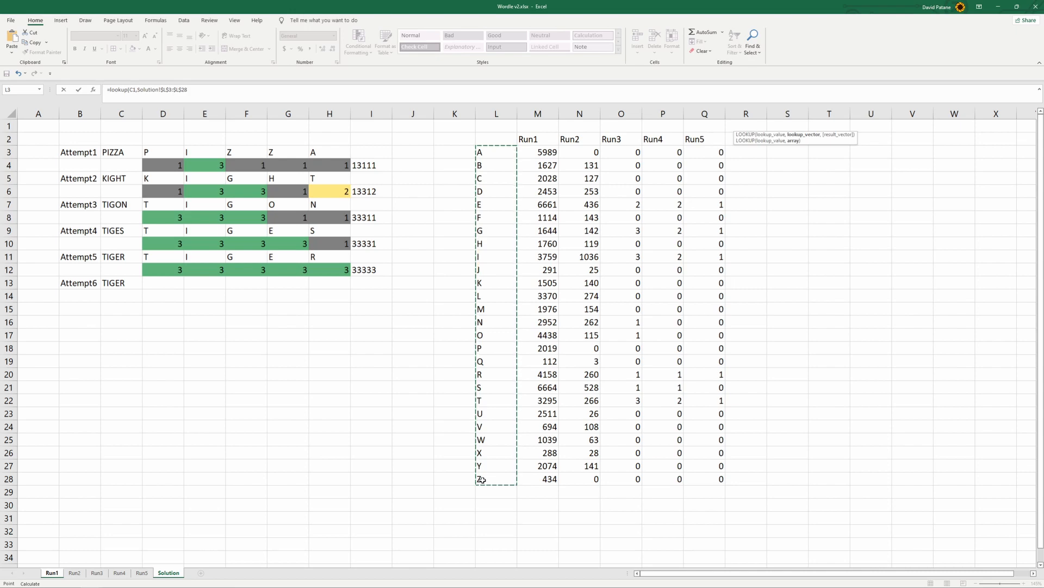
pyautogui.write(',')
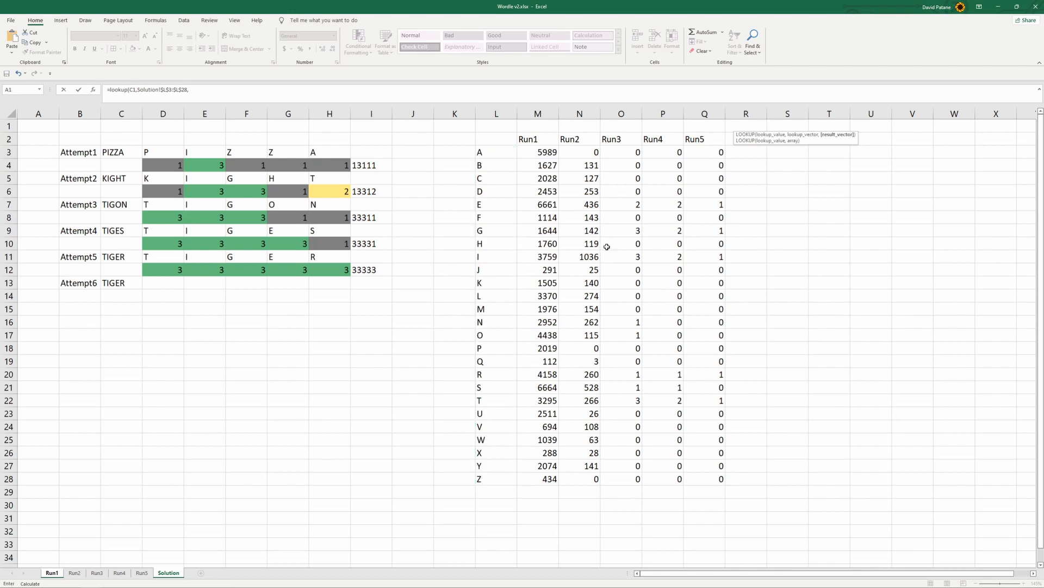
pyautogui.moveTo(556, 157); pyautogui.dragTo(532, 475)
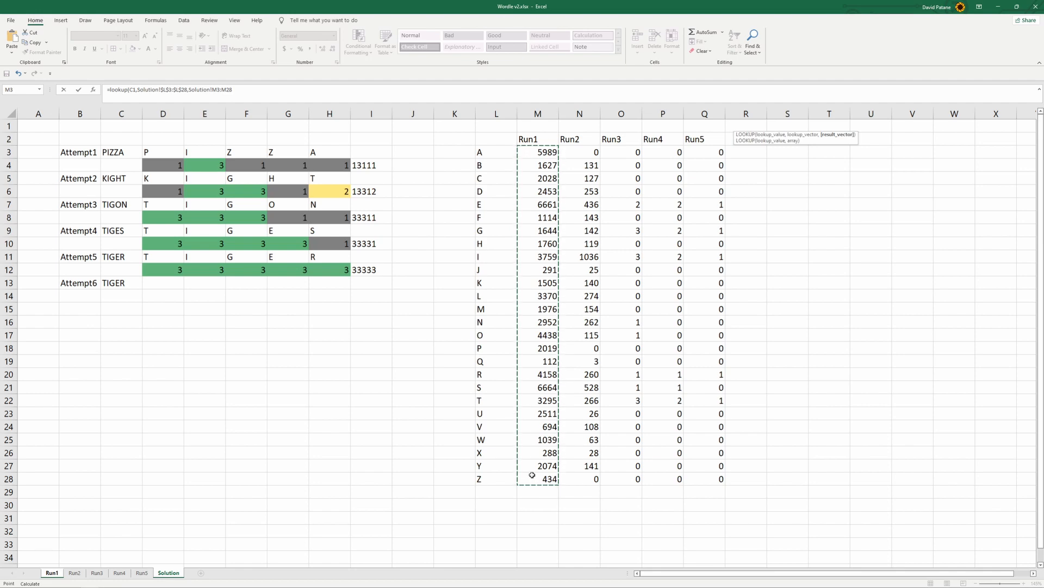
pyautogui.write(')')
pyautogui.press('Return')
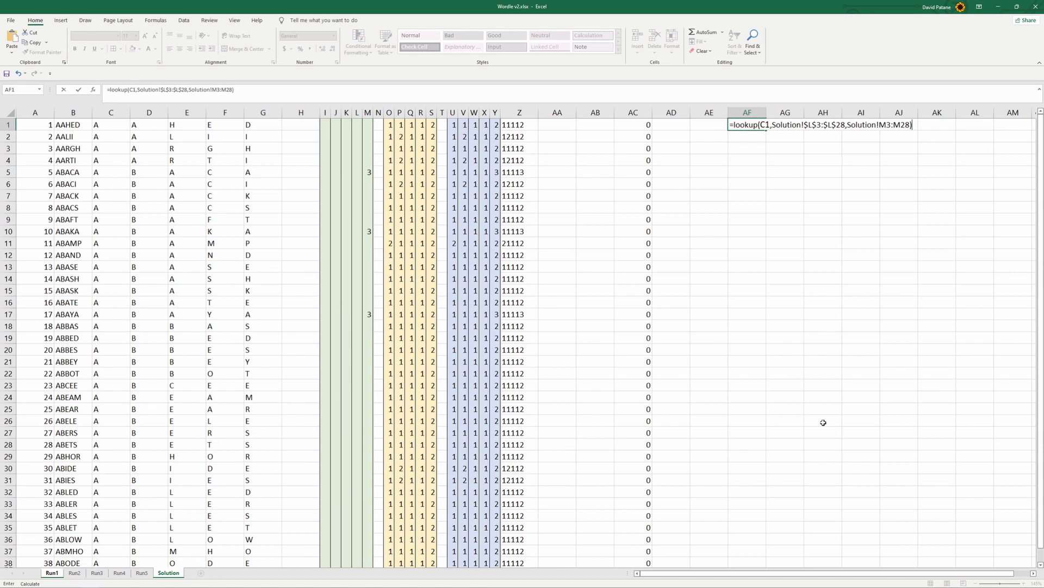
pyautogui.press('Return')
pyautogui.click(749, 173)
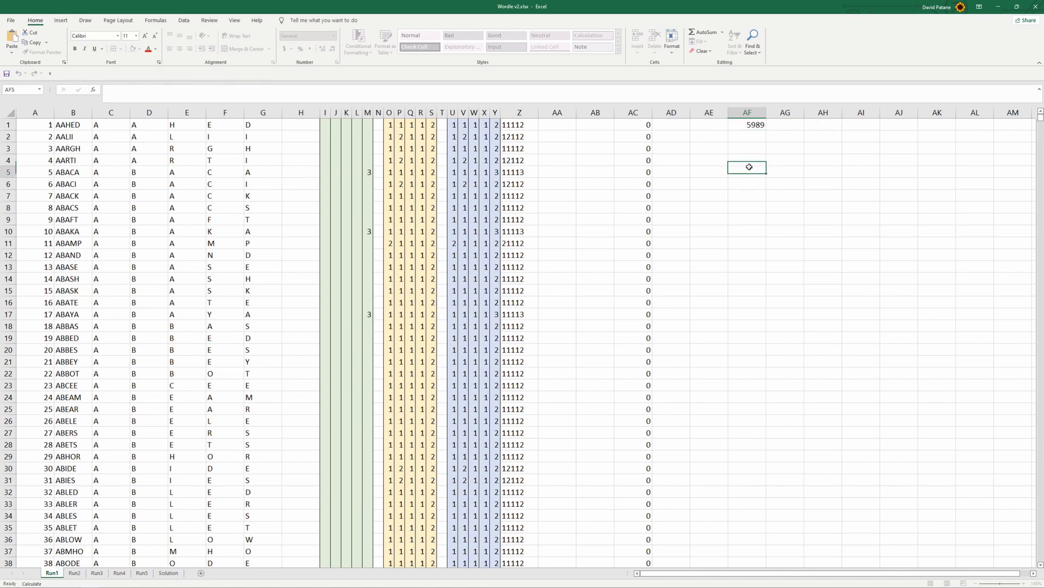
# Make the result range in the AF1 lookup formula absolute as $M$3:$M$28
pyautogui.click(751, 127)
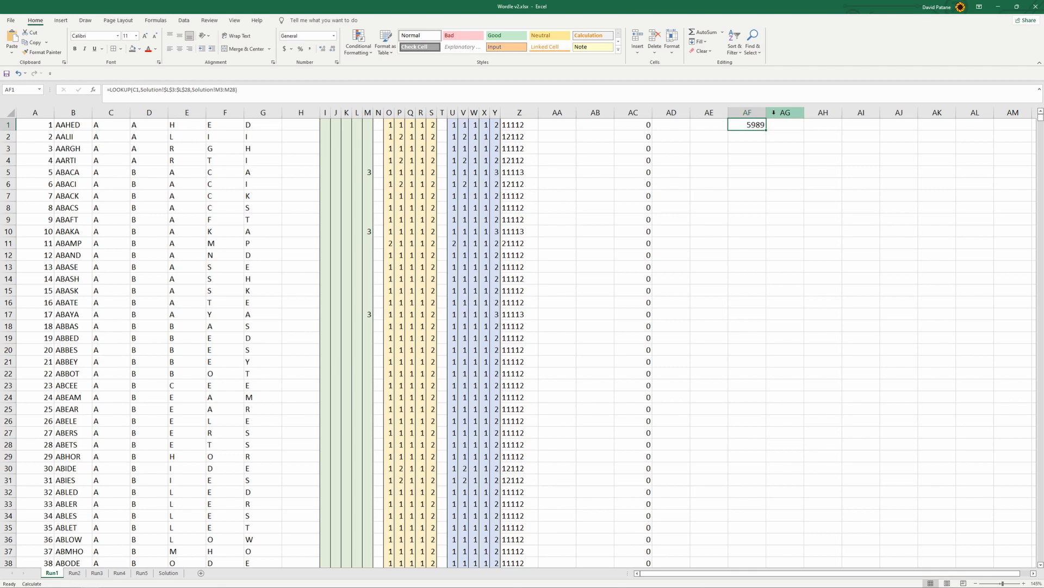
pyautogui.moveTo(216, 90); pyautogui.dragTo(235, 89)
pyautogui.press('F4')
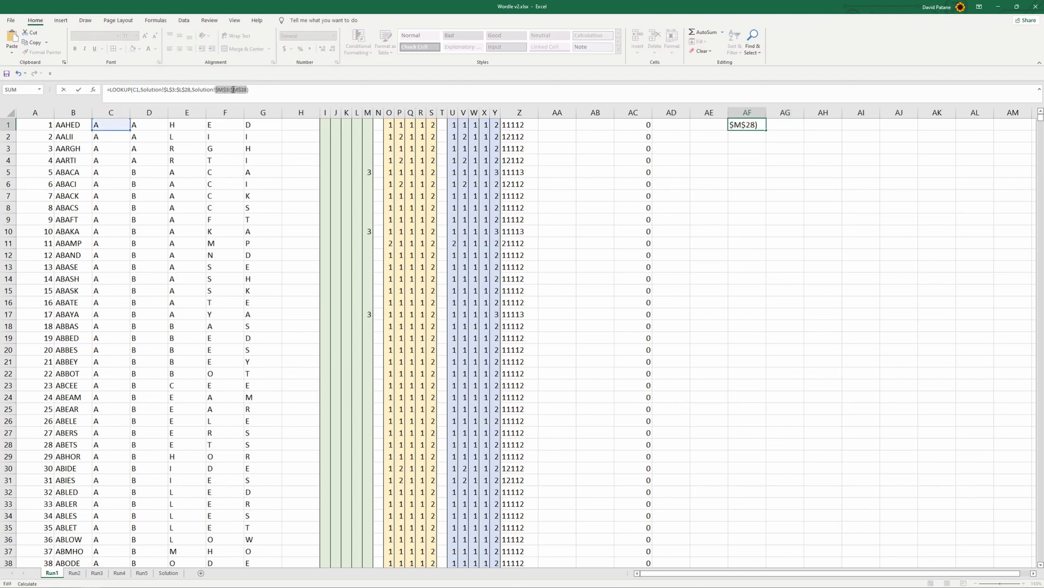
pyautogui.press('Return')
# Fill the AF1 lookup formula across to AJ1 to cover all five letters of the word
pyautogui.click(758, 129)
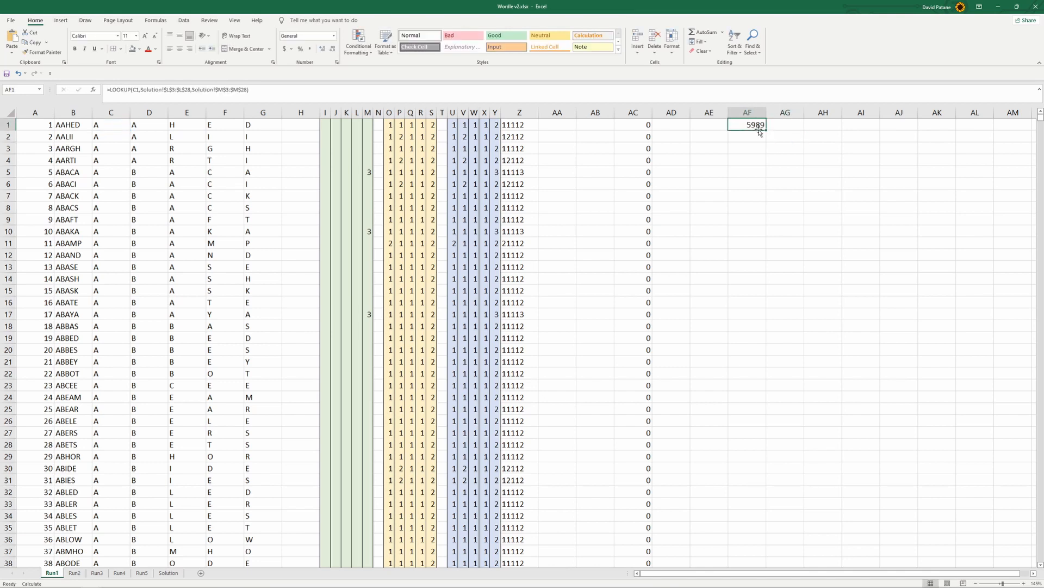
pyautogui.moveTo(767, 132); pyautogui.dragTo(894, 149)
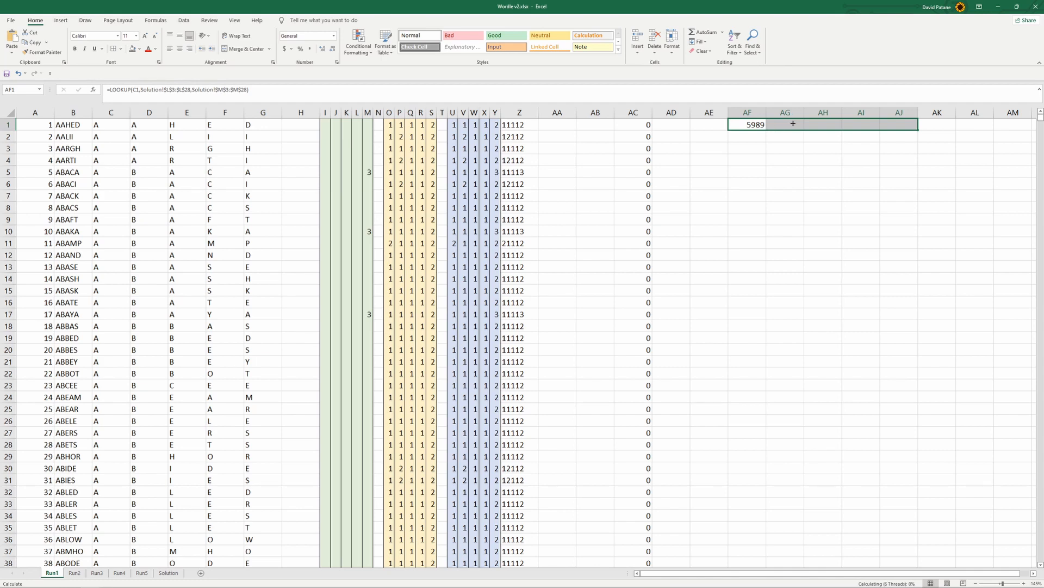
pyautogui.click(855, 125)
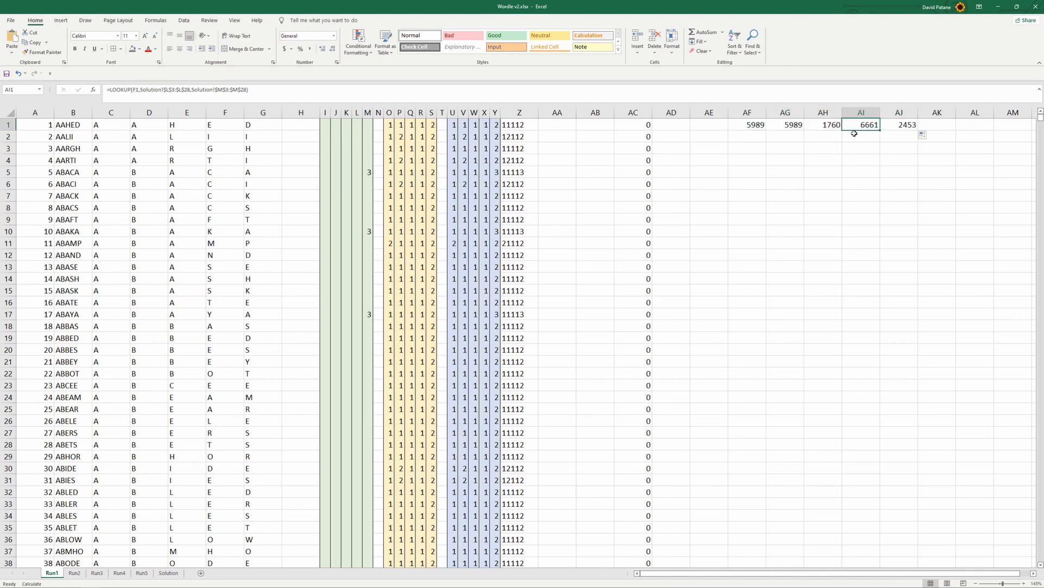
# Enter =SUM(AF1,AG1,AH1,AI1,AJ1) in AL1 to total the frequencies of the word's letters
pyautogui.click(969, 124)
pyautogui.write('sum')
pyautogui.press('BackSpace')
pyautogui.press('BackSpace')
pyautogui.press('BackSpace')
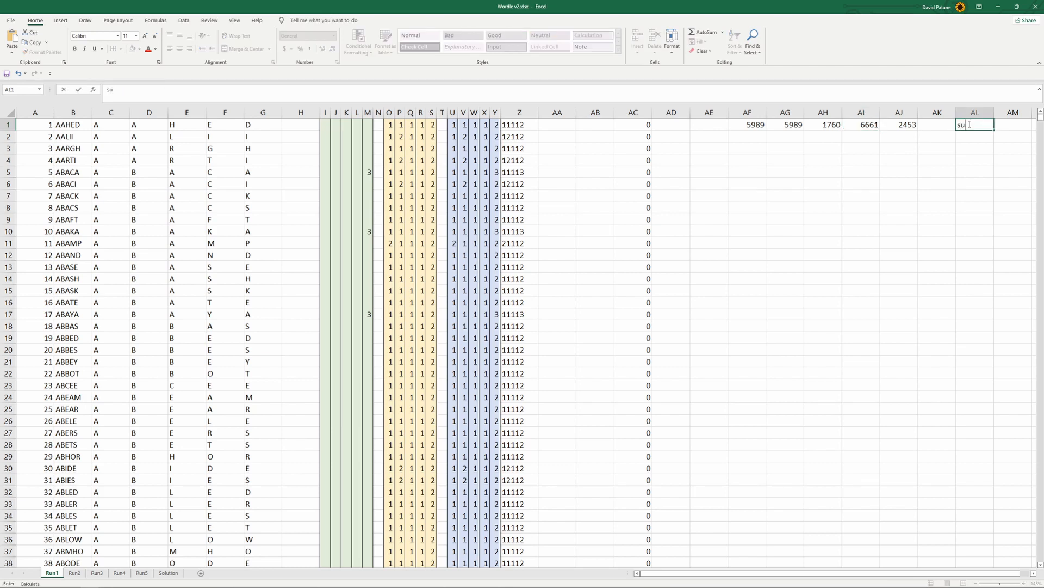
pyautogui.write('=sum')
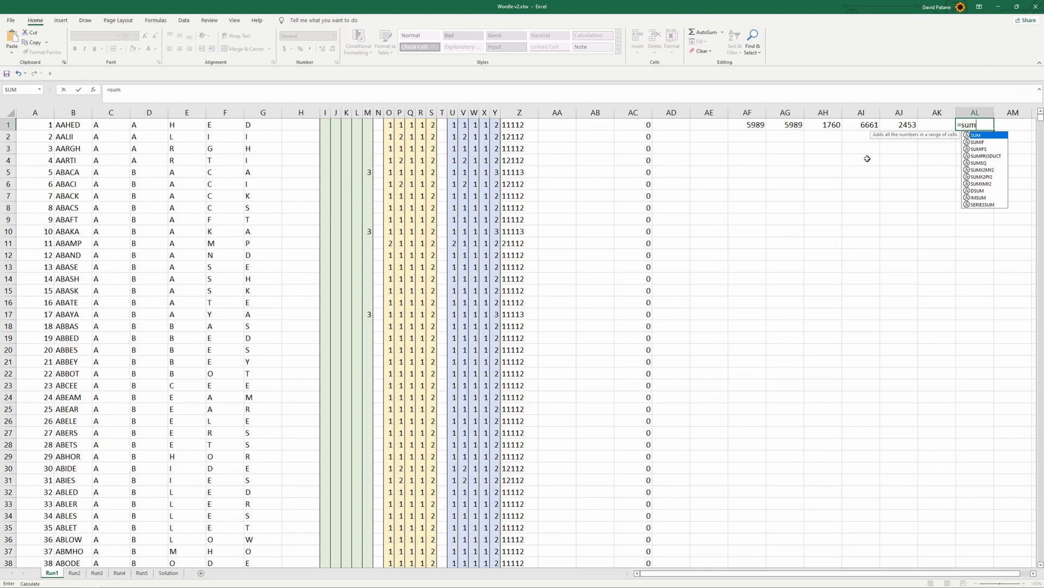
pyautogui.write('(')
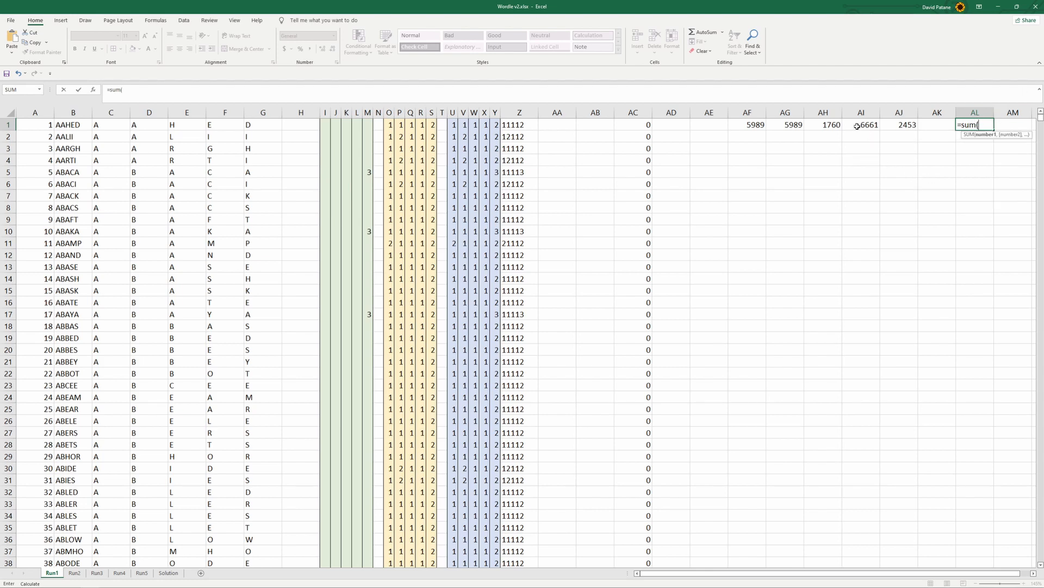
pyautogui.click(751, 126)
pyautogui.write(',')
pyautogui.click(791, 125)
pyautogui.write(',')
pyautogui.click(827, 125)
pyautogui.write(',')
pyautogui.click(871, 127)
pyautogui.write(',')
pyautogui.click(895, 125)
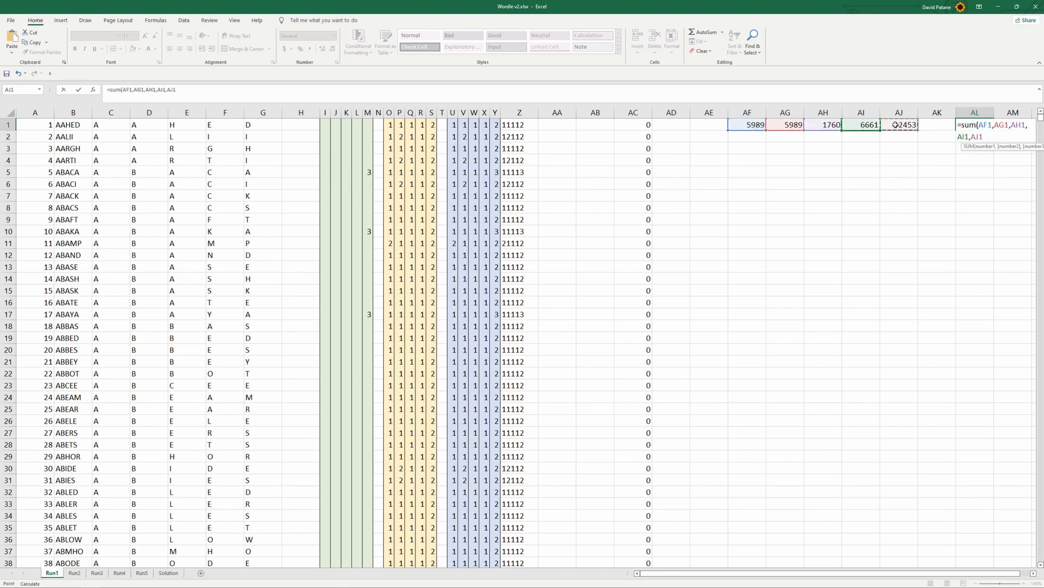
pyautogui.write(')')
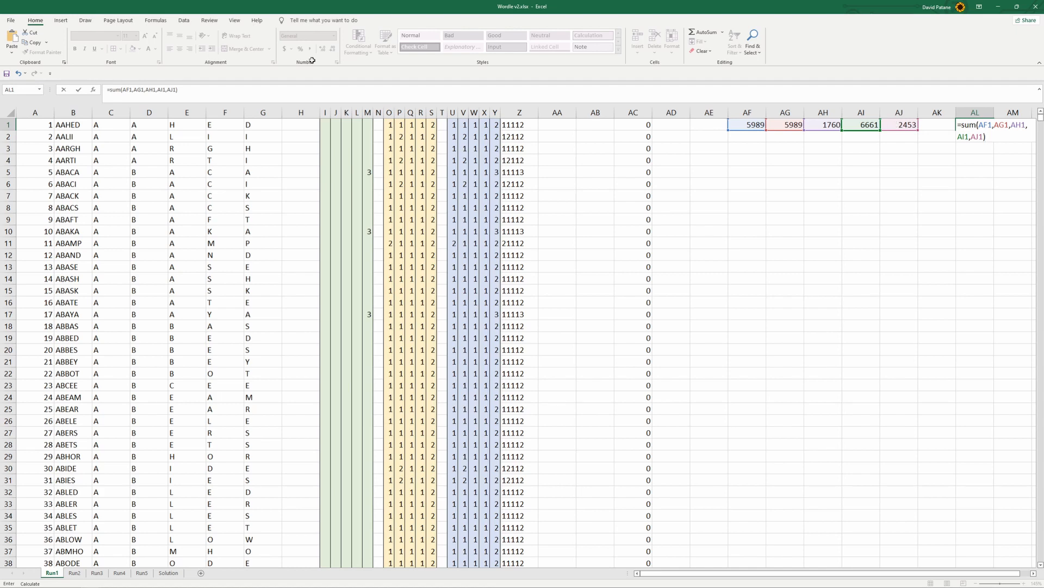
pyautogui.click(811, 205)
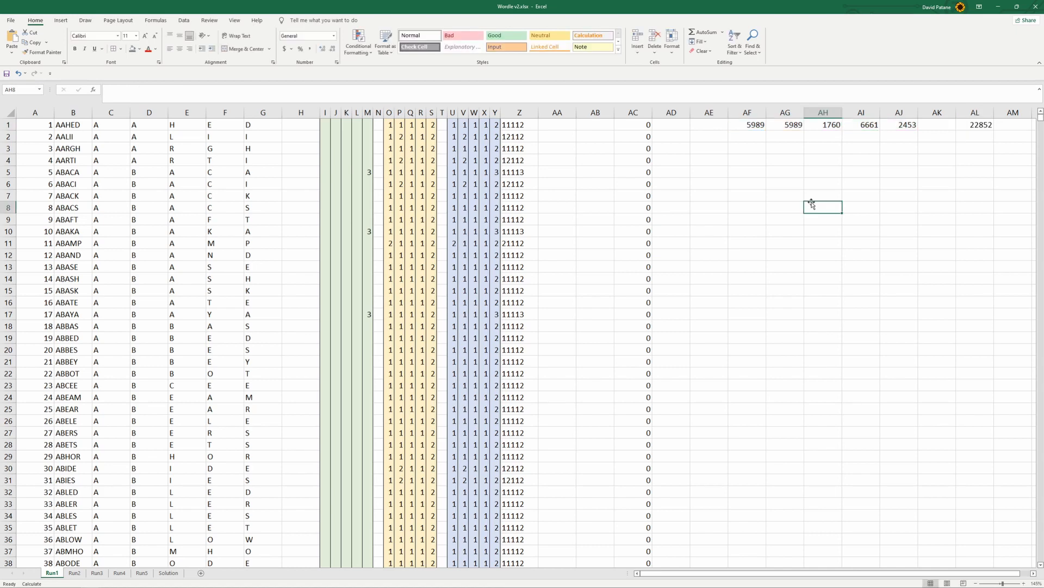
pyautogui.click(1033, 578)
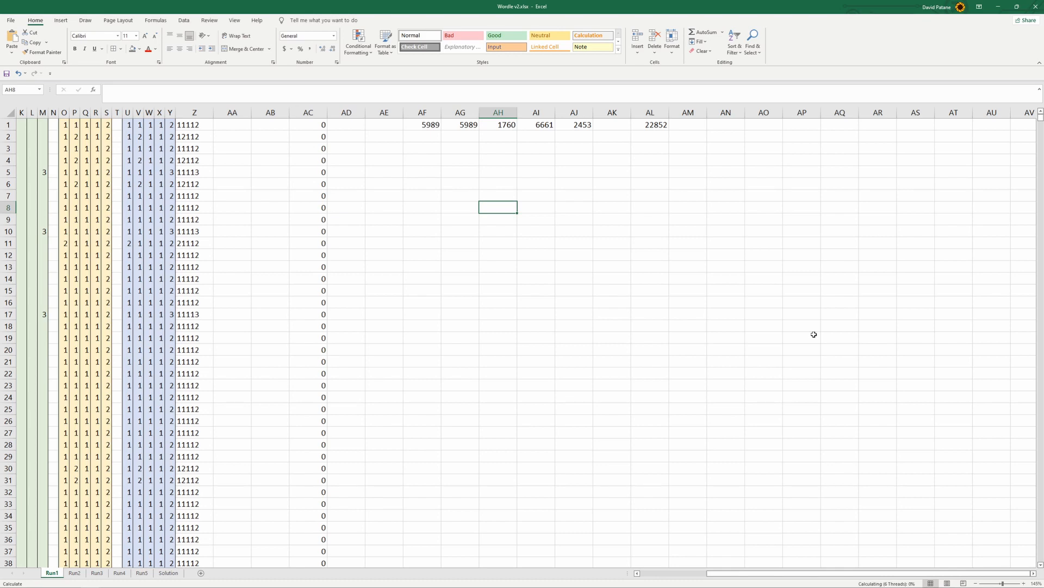
pyautogui.click(660, 125)
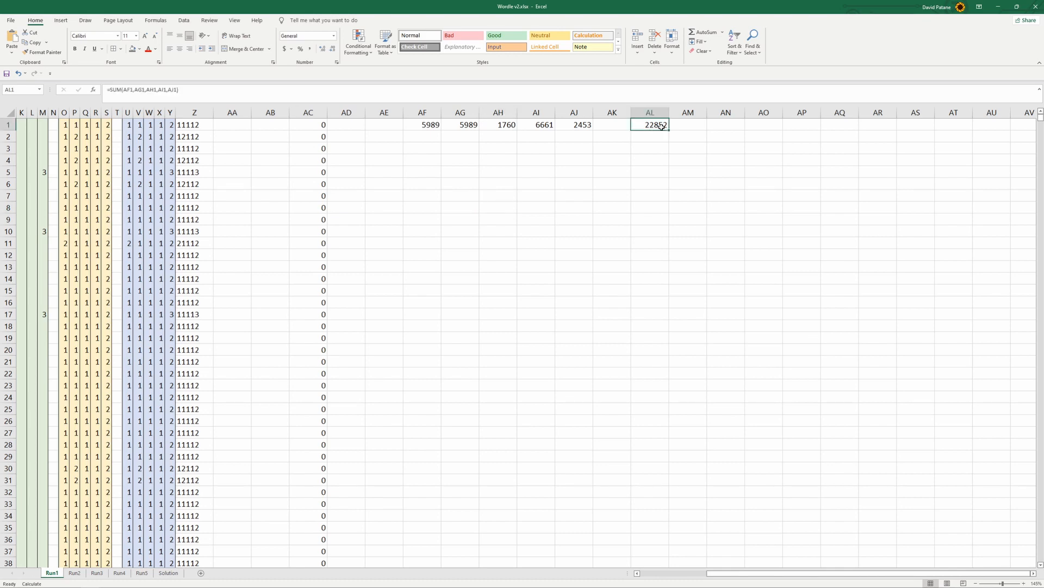
pyautogui.moveTo(718, 575); pyautogui.dragTo(649, 575)
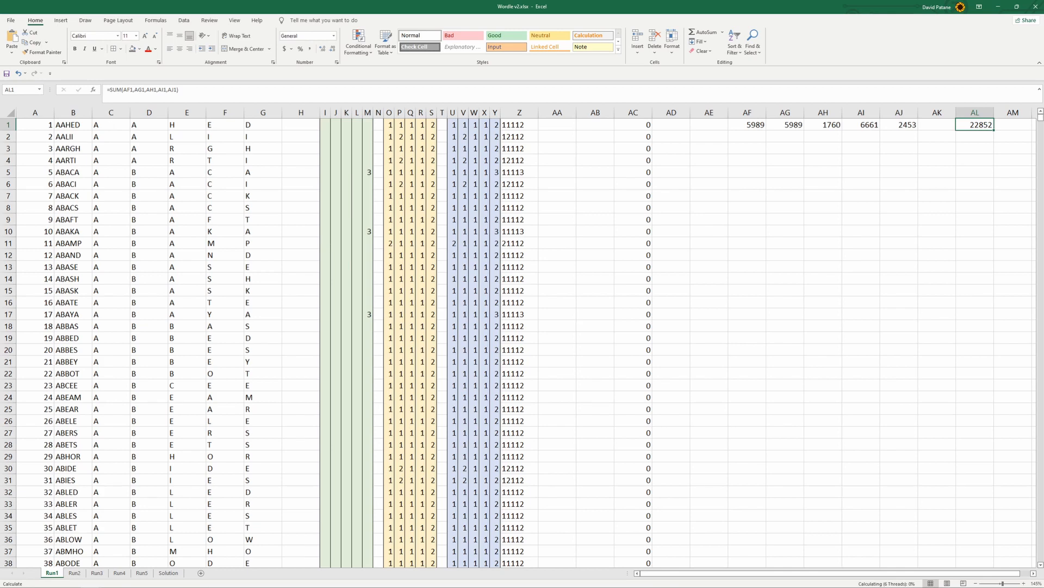
# Switch to Chrome and read the answers to the Stack Overflow question about counting unique characters within a cell
pyautogui.click(153, 580)
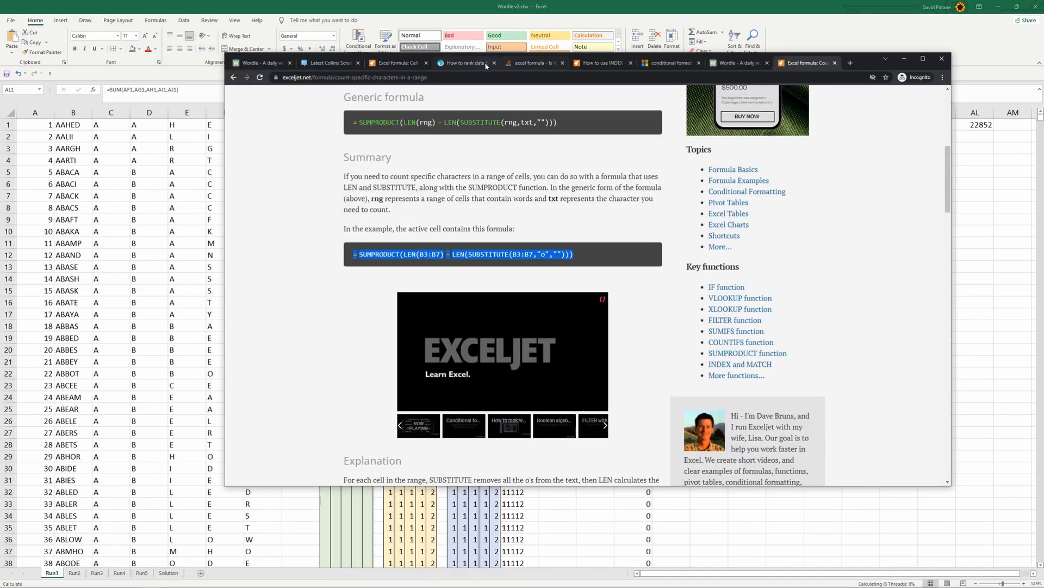
pyautogui.click(520, 65)
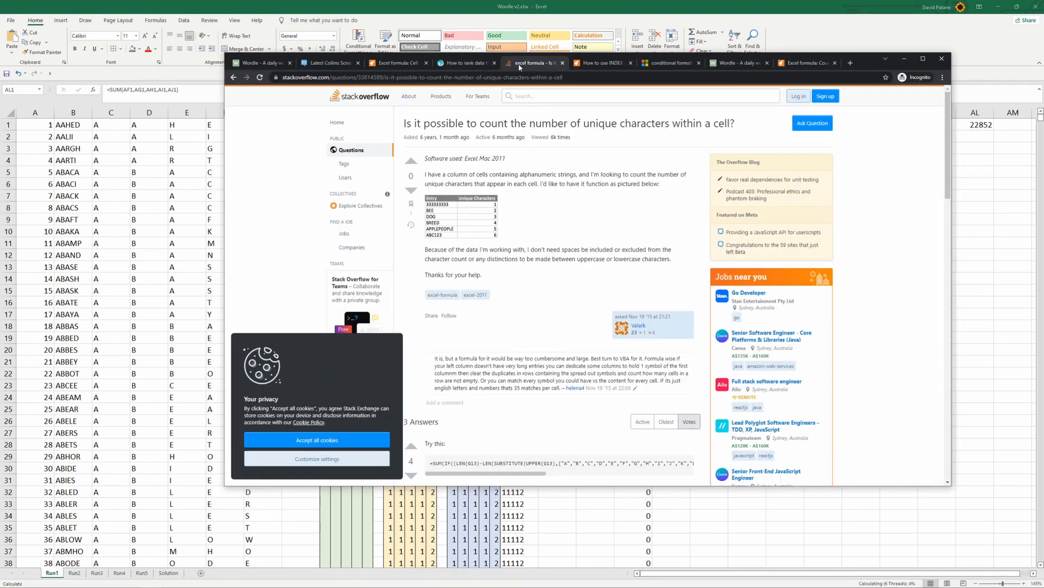
pyautogui.click(408, 125)
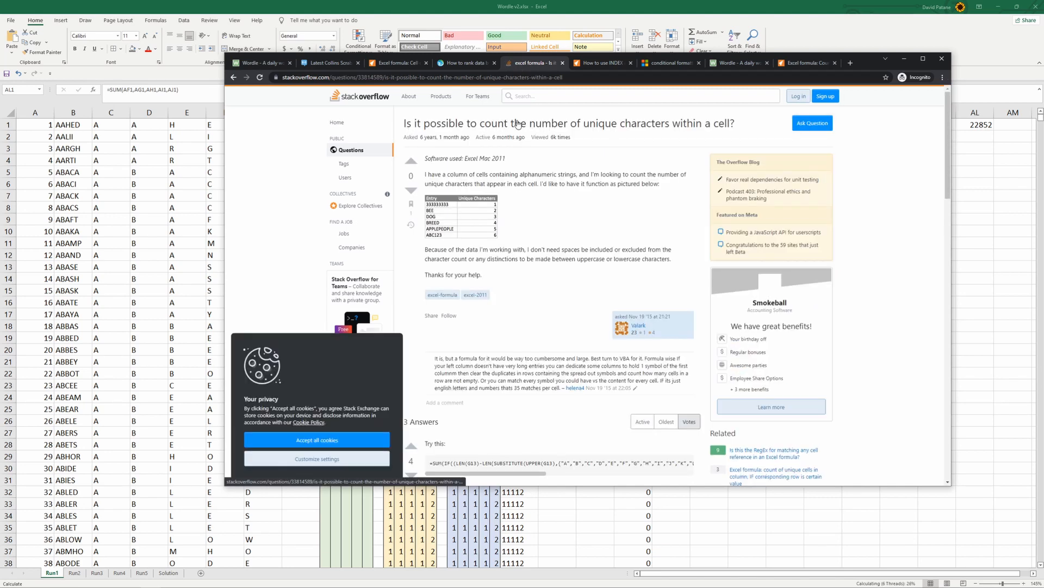
pyautogui.scroll(-3, 610, 284)
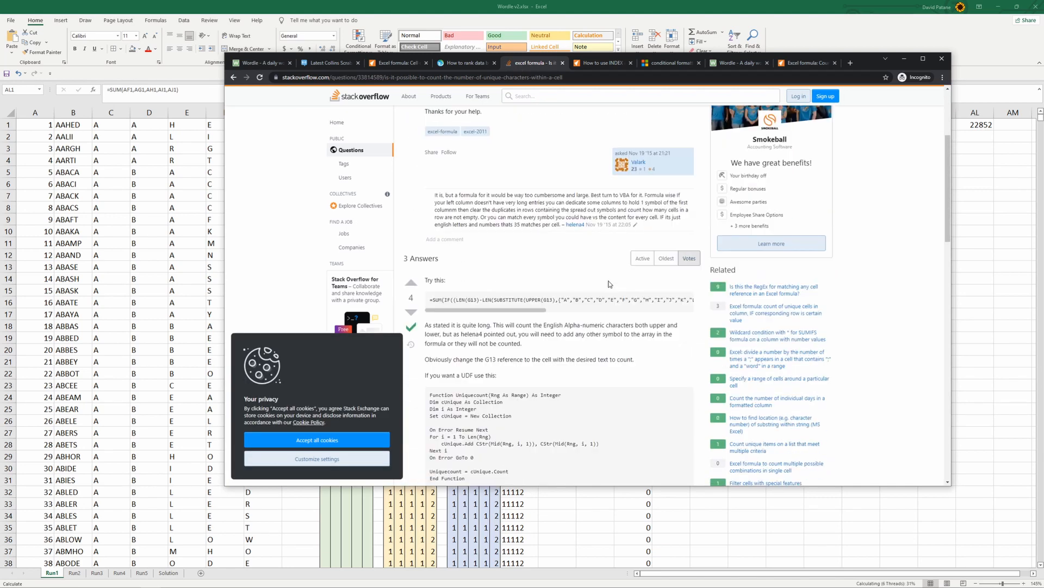
# Copy the complete character-counting SUM formula from the accepted Stack Overflow answer, including the part beyond the visible code box
pyautogui.scroll(3, 605, 279)
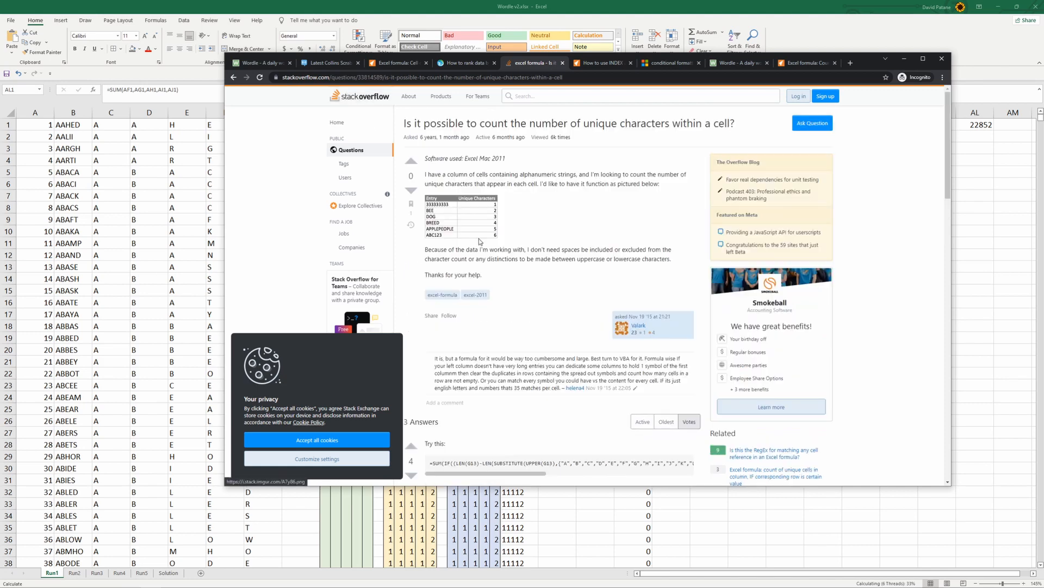
pyautogui.scroll(-3, 479, 238)
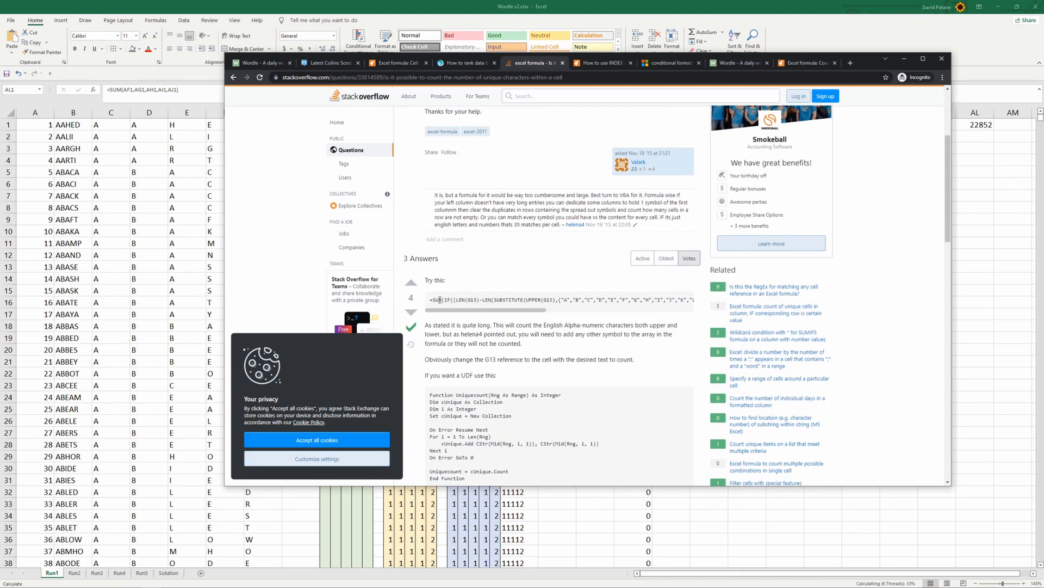
pyautogui.moveTo(431, 303); pyautogui.dragTo(692, 306)
pyautogui.hotkey('ctrl', 'c')
pyautogui.scroll(-5, 622, 339)
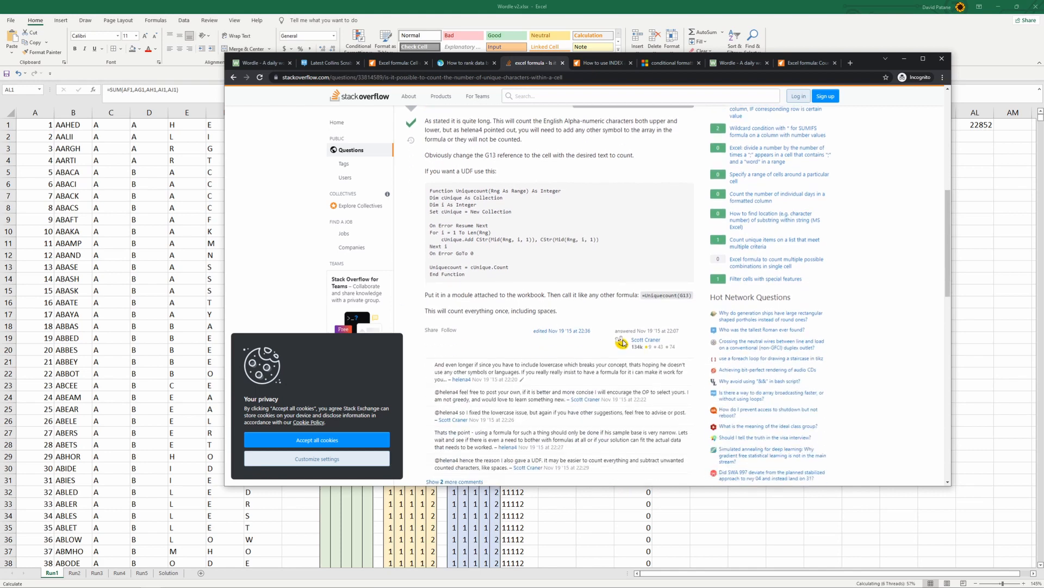
pyautogui.scroll(1, 622, 340)
pyautogui.scroll(2, 566, 253)
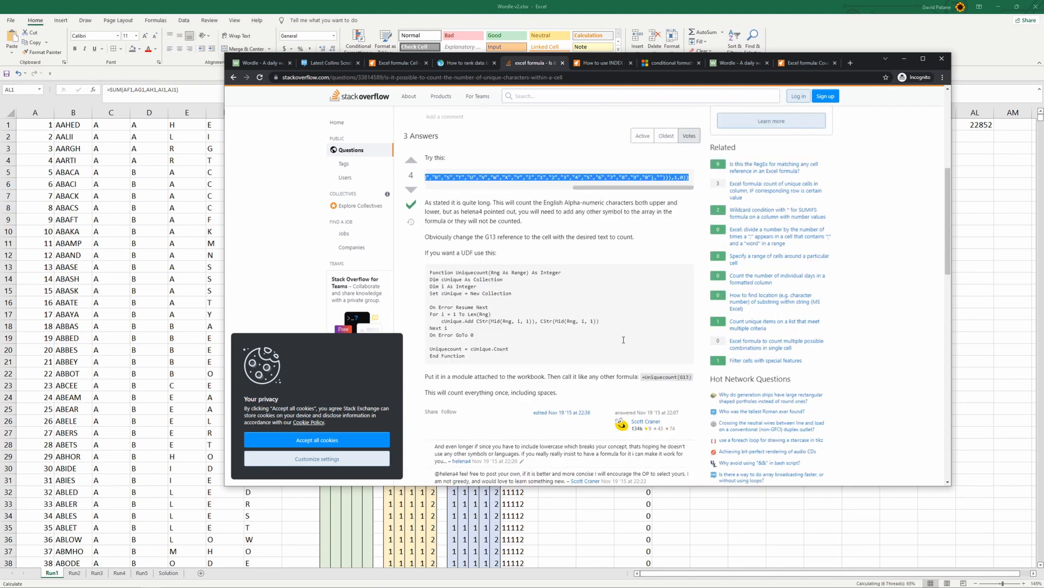
pyautogui.scroll(1, 566, 253)
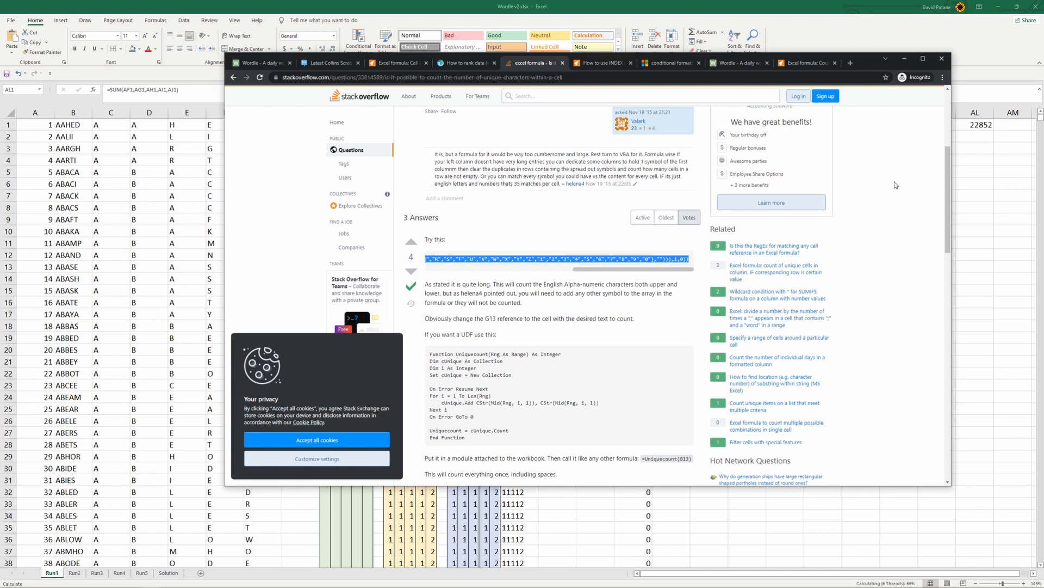
# Return to the Excel workbook and paste the copied unique-character formula into AM1 on the Run1 sheet
pyautogui.click(904, 58)
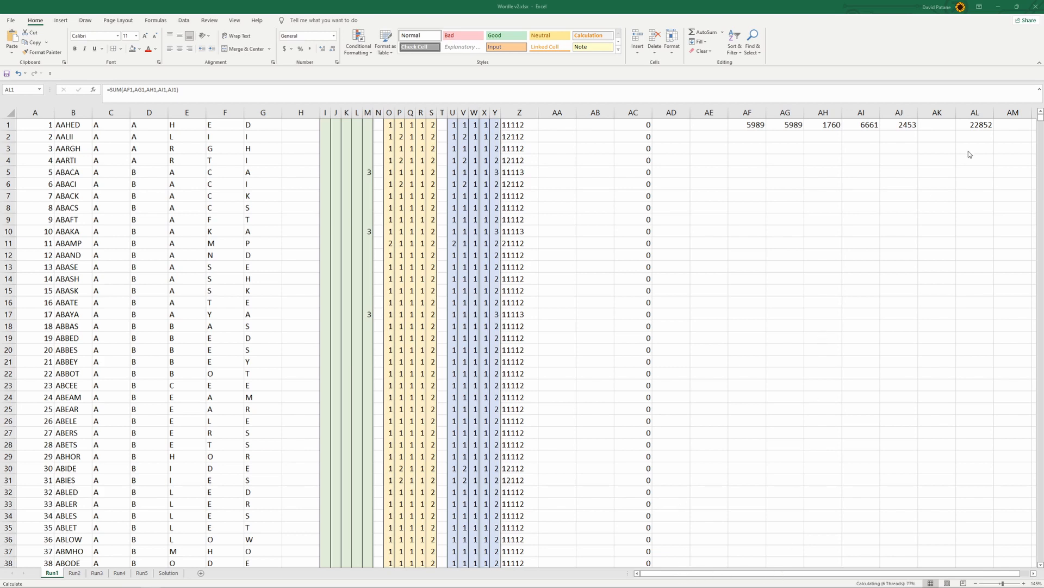
pyautogui.click(1009, 127)
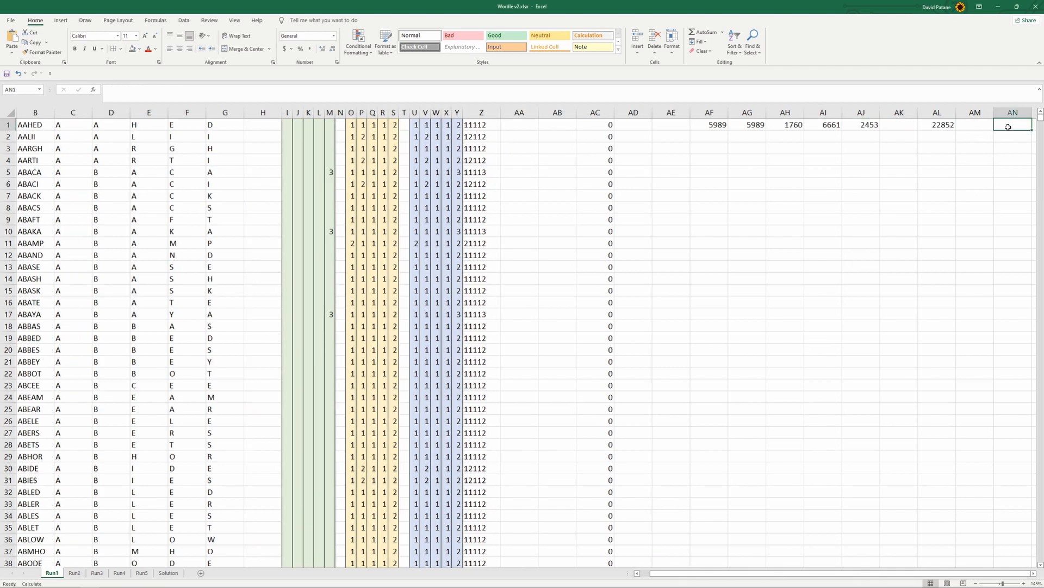
pyautogui.click(894, 93)
pyautogui.hotkey('ctrl', 'v')
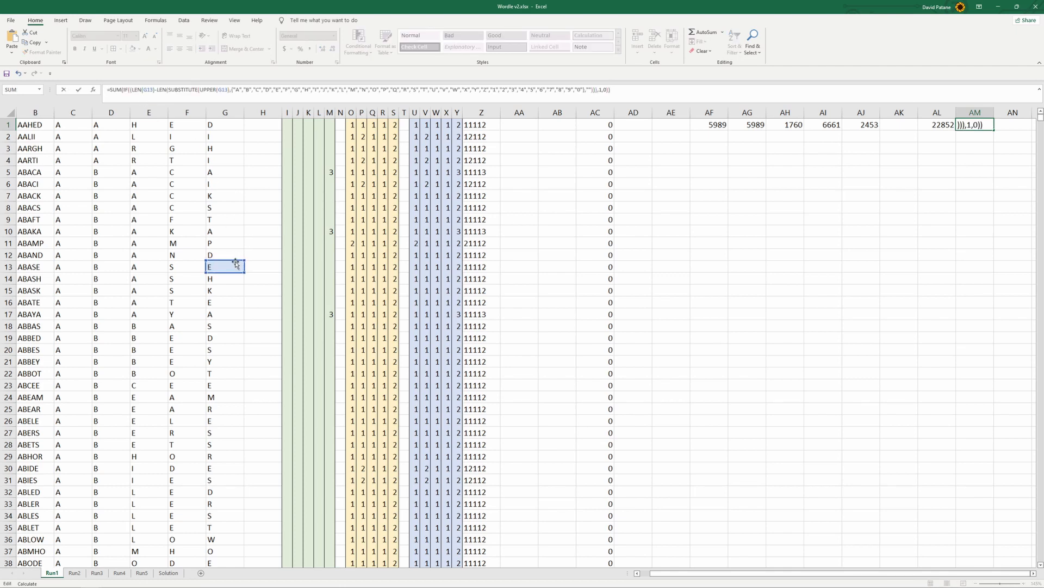
# Redirect both G13 references in the AM1 formula to the word in B1 and enter the formula
pyautogui.moveTo(235, 263); pyautogui.dragTo(84, 122)
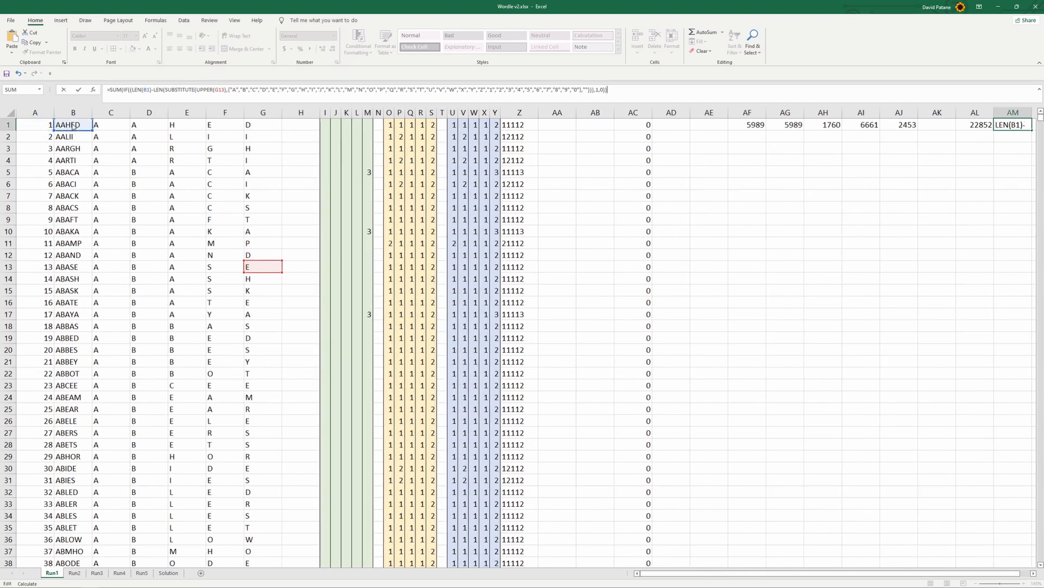
pyautogui.moveTo(272, 263); pyautogui.dragTo(71, 121)
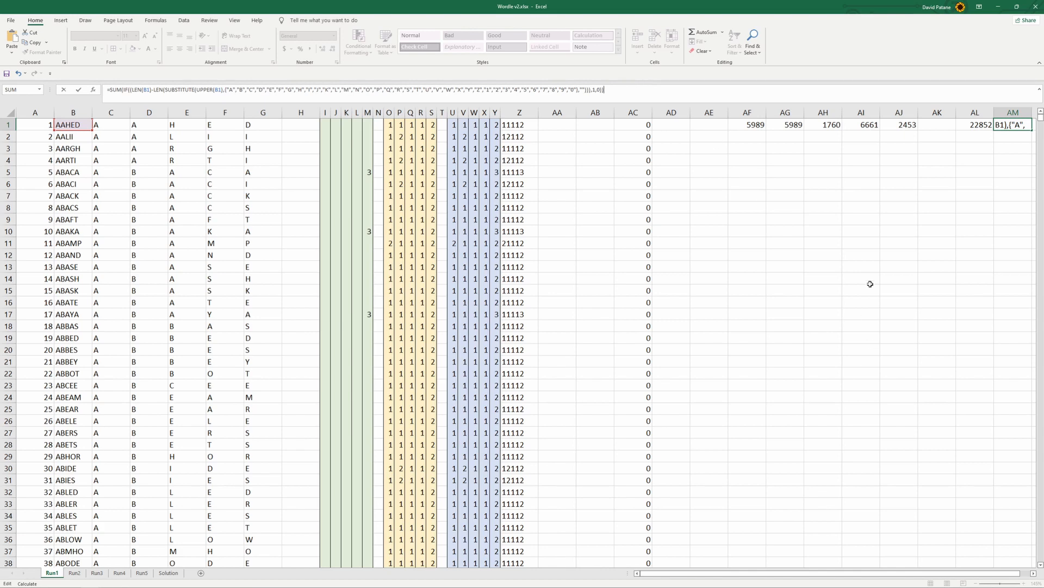
pyautogui.press('Return')
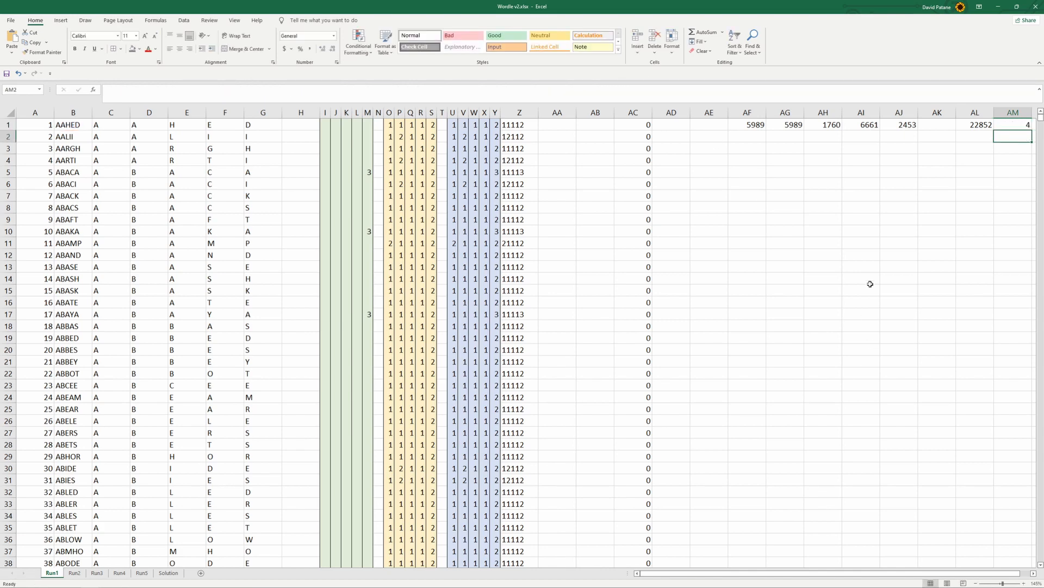
# Fill the AM1 unique-letter formula down to AM26 and check the AM2 count against its word in column B
pyautogui.click(1020, 121)
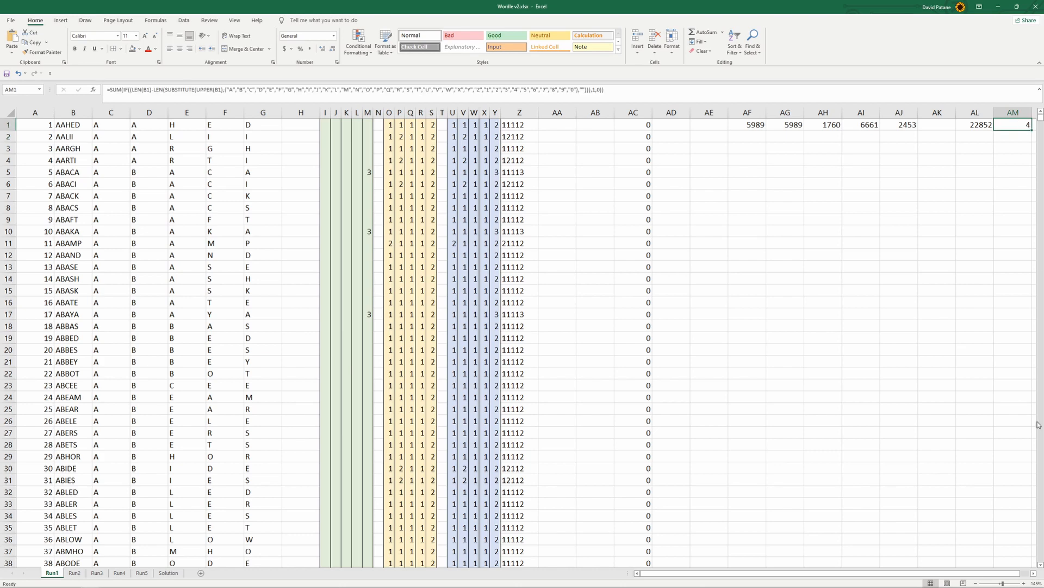
pyautogui.click(1033, 573)
pyautogui.click(1033, 573)
pyautogui.click(1034, 573)
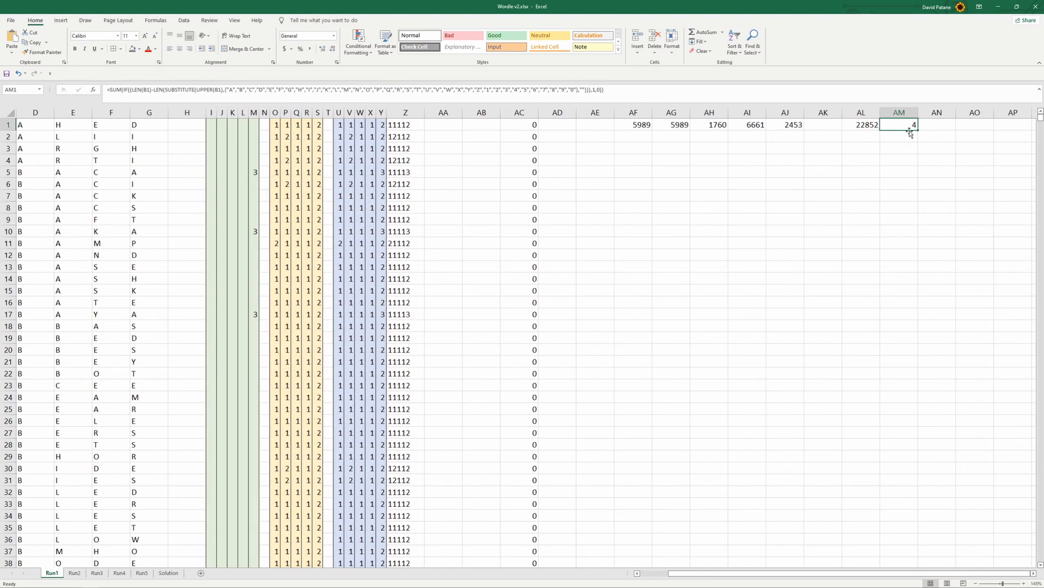
pyautogui.moveTo(919, 131); pyautogui.dragTo(951, 419)
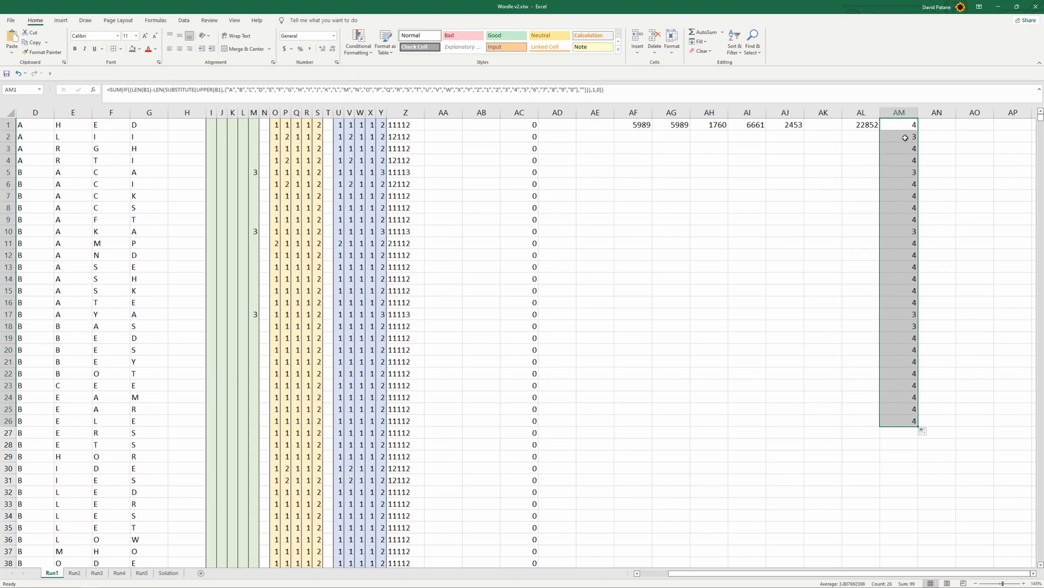
pyautogui.click(906, 137)
pyautogui.moveTo(948, 573); pyautogui.dragTo(920, 573)
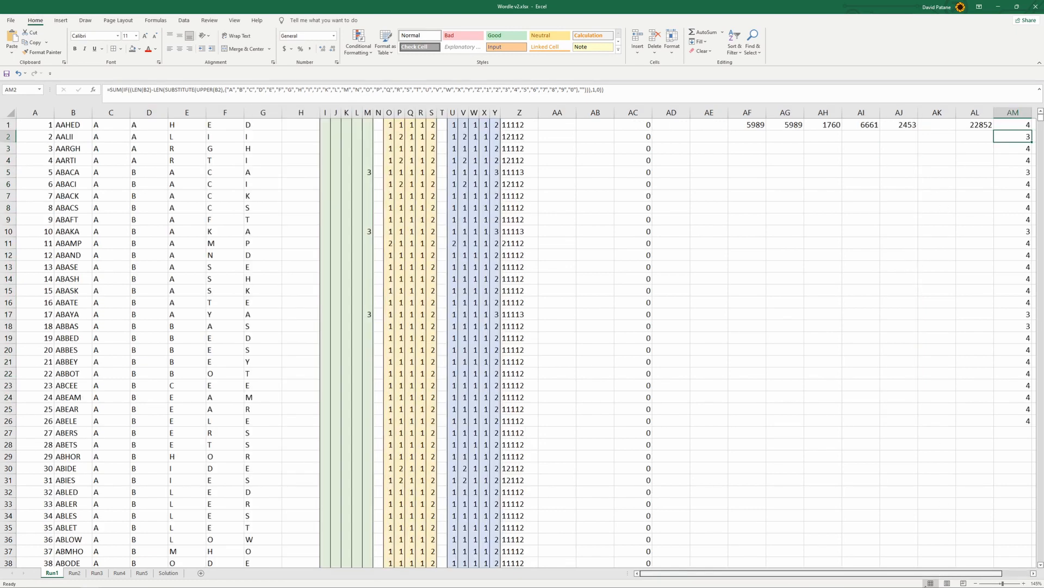
pyautogui.hscroll(3, 905, 584)
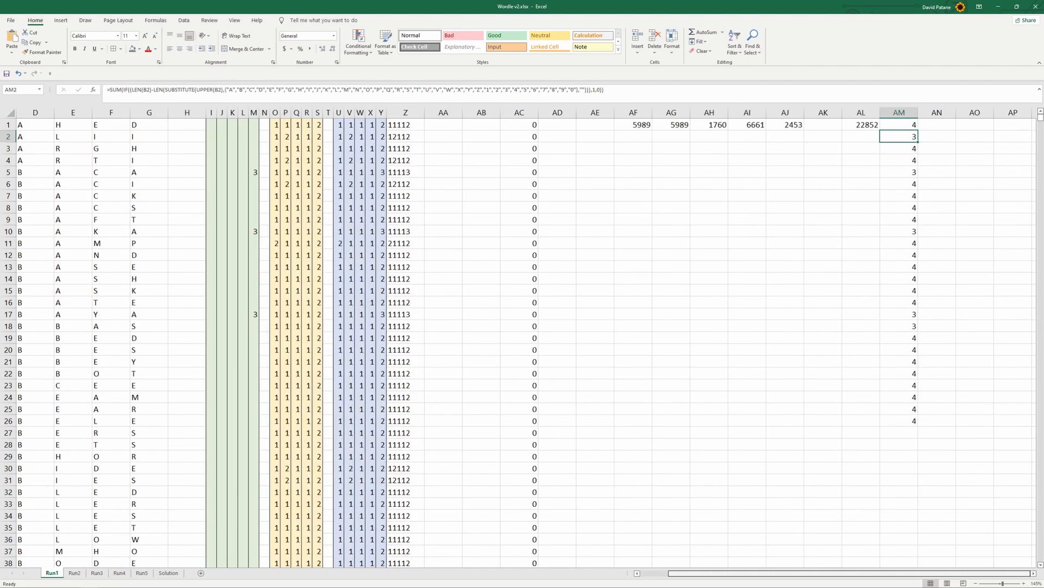
# Extend the unique-letter formula in column AM down past row 53 and check the AM27 count against its word
pyautogui.moveTo(912, 412); pyautogui.dragTo(914, 458)
pyautogui.scroll(4, 914, 428)
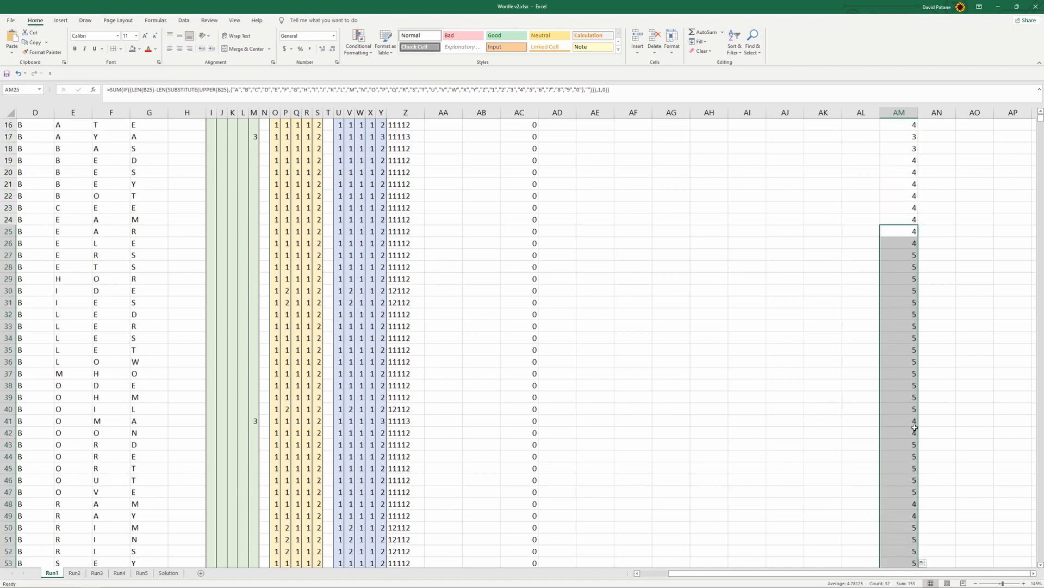
pyautogui.click(912, 255)
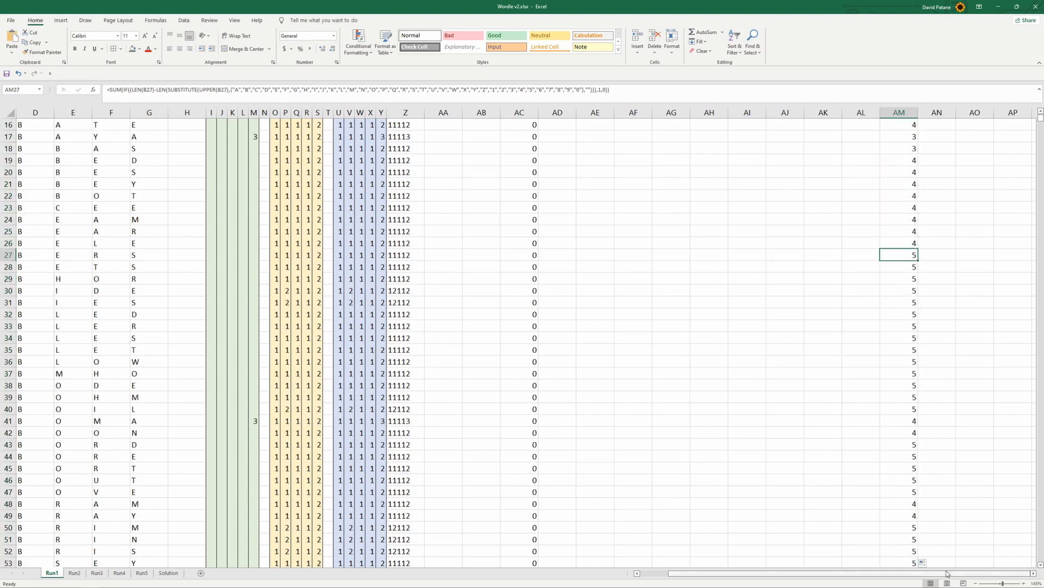
pyautogui.hscroll(-3, 917, 578)
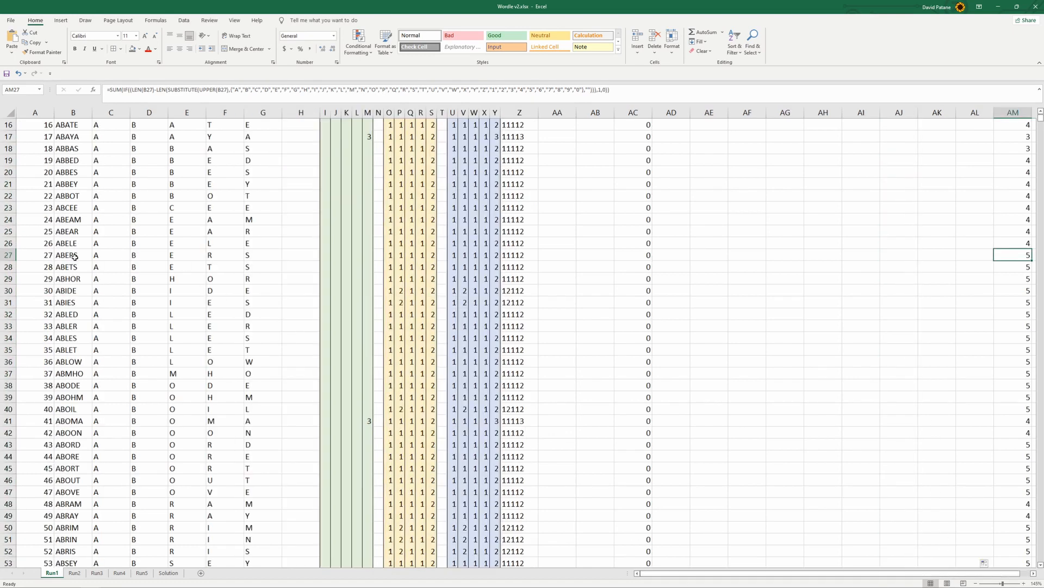
pyautogui.hscroll(1, 871, 576)
pyautogui.scroll(5, 856, 392)
# Raise the letter-frequency total in AL1 to the power of the unique-letter count, as =SUM(AF1,AG1,AH1,AI1,AJ1)^AM1
pyautogui.click(943, 120)
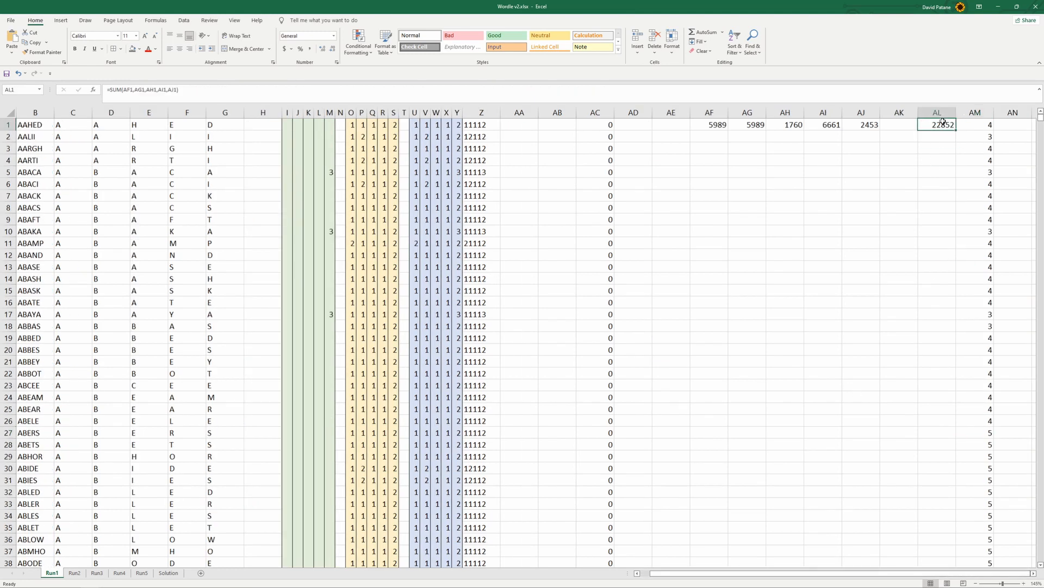
pyautogui.click(201, 92)
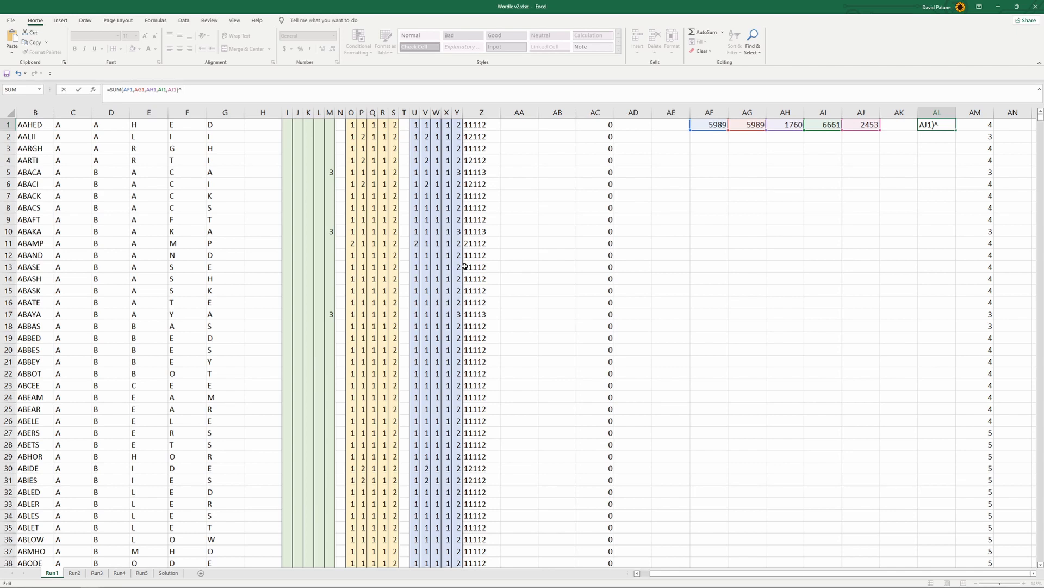
pyautogui.click(985, 128)
pyautogui.hotkey('ctrl', 'Return')
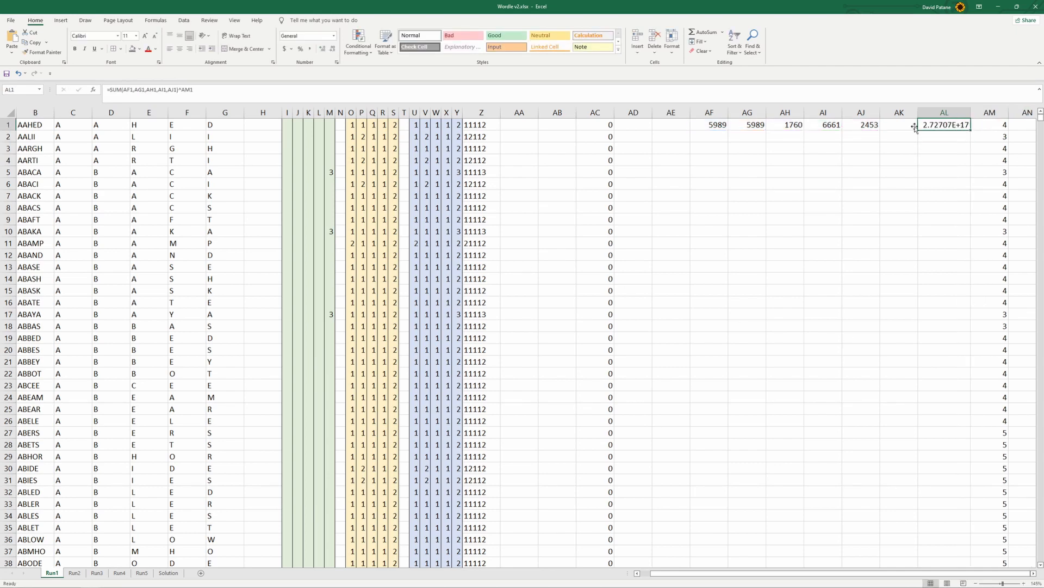
# Fill the row 1 formulas in AF1:AM1 down to row 59 to score those candidate words
pyautogui.moveTo(712, 126); pyautogui.dragTo(932, 401)
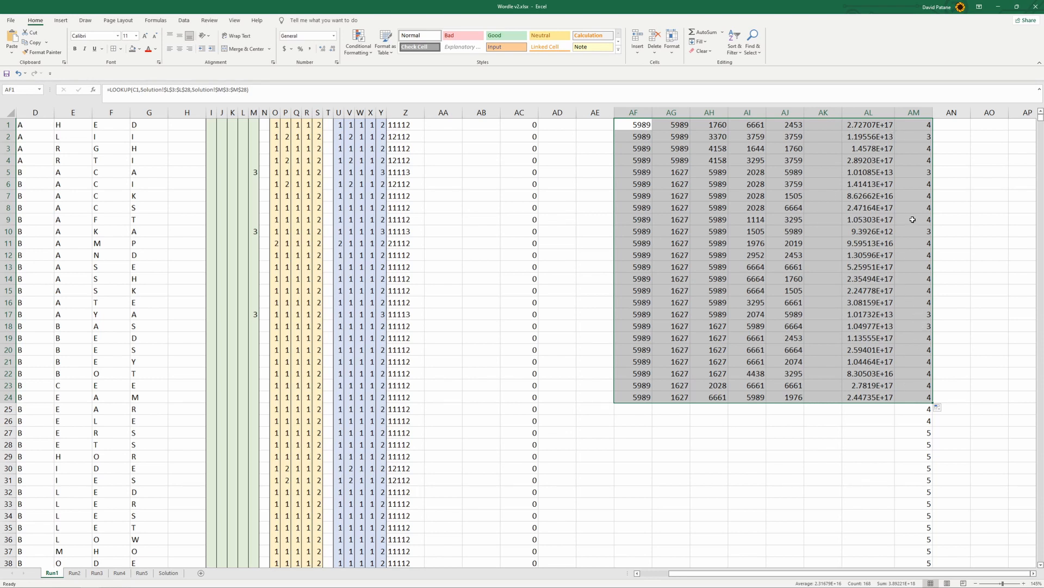
pyautogui.moveTo(931, 402); pyautogui.dragTo(933, 484)
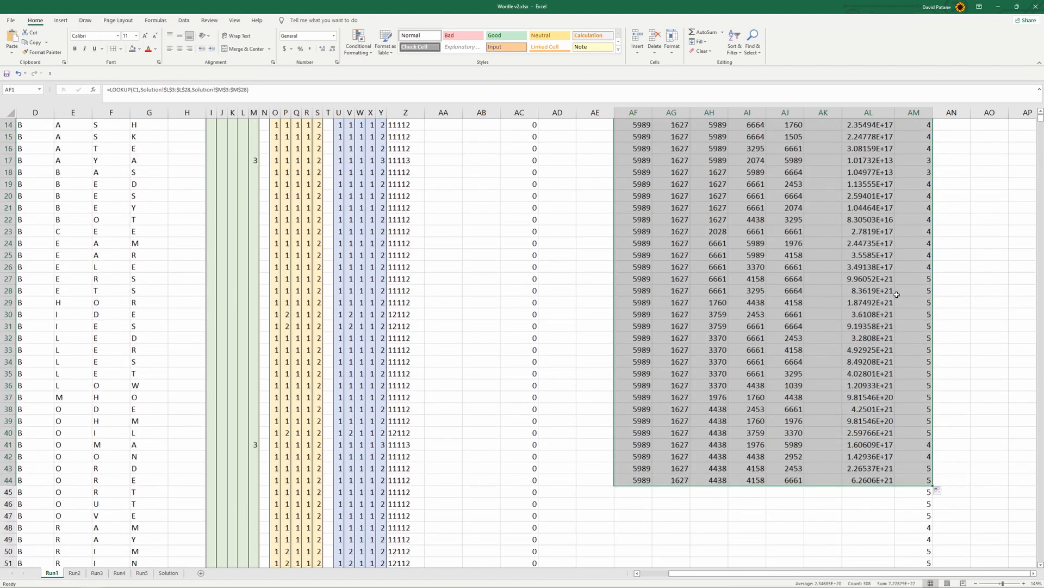
pyautogui.scroll(-3, 934, 382)
pyautogui.moveTo(933, 380); pyautogui.dragTo(931, 552)
pyautogui.scroll(7, 921, 446)
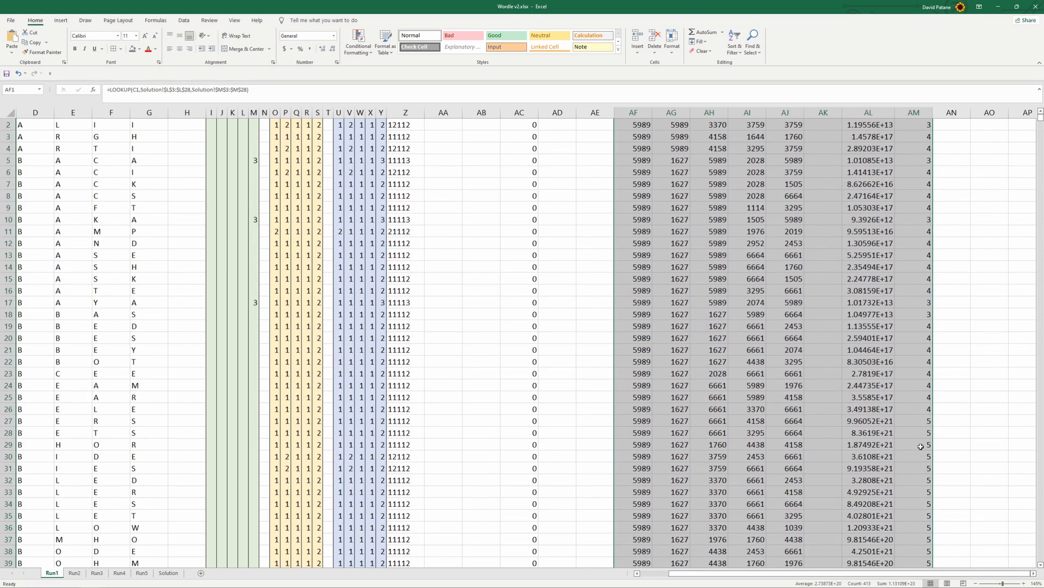
pyautogui.scroll(1, 921, 446)
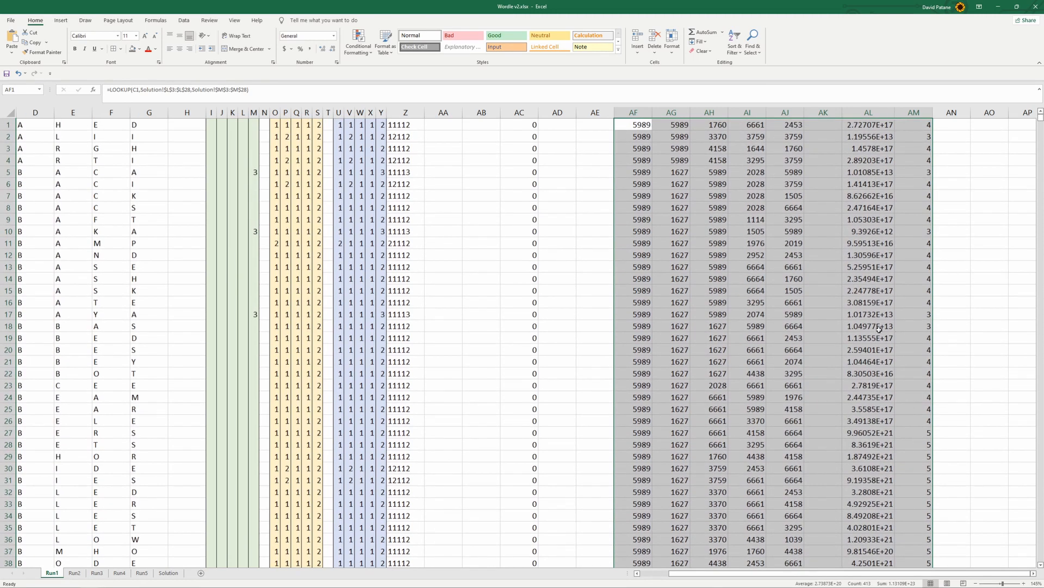
pyautogui.click(949, 188)
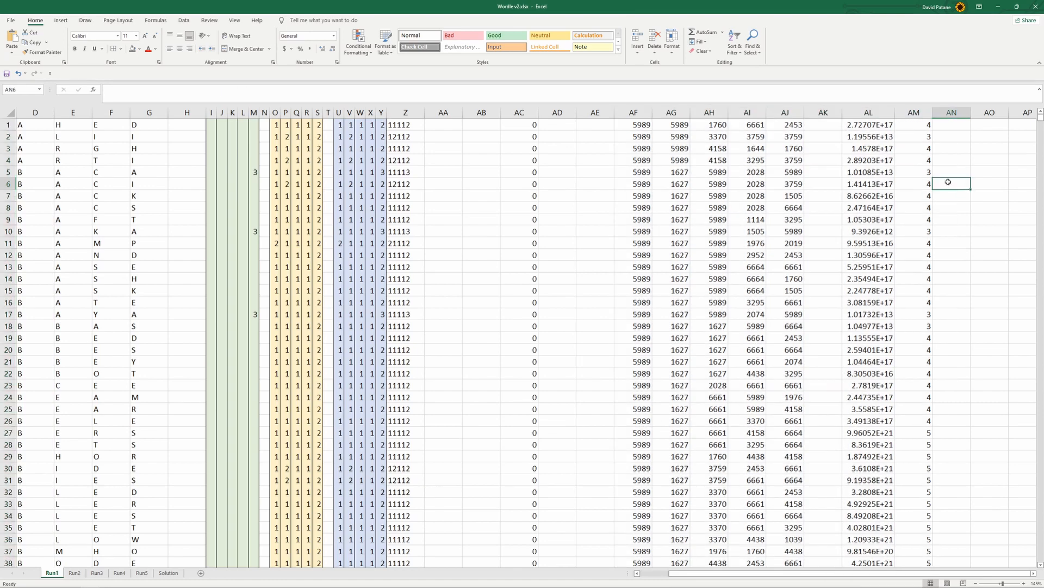
# Wrap the AL1 score in an IF that returns blank when AB1 is empty: =IF(AB1="","",SUM(AF1,AG1,AH1,AI1,AJ1)^AM1)
pyautogui.click(870, 124)
pyautogui.scroll(-19, 493, 408)
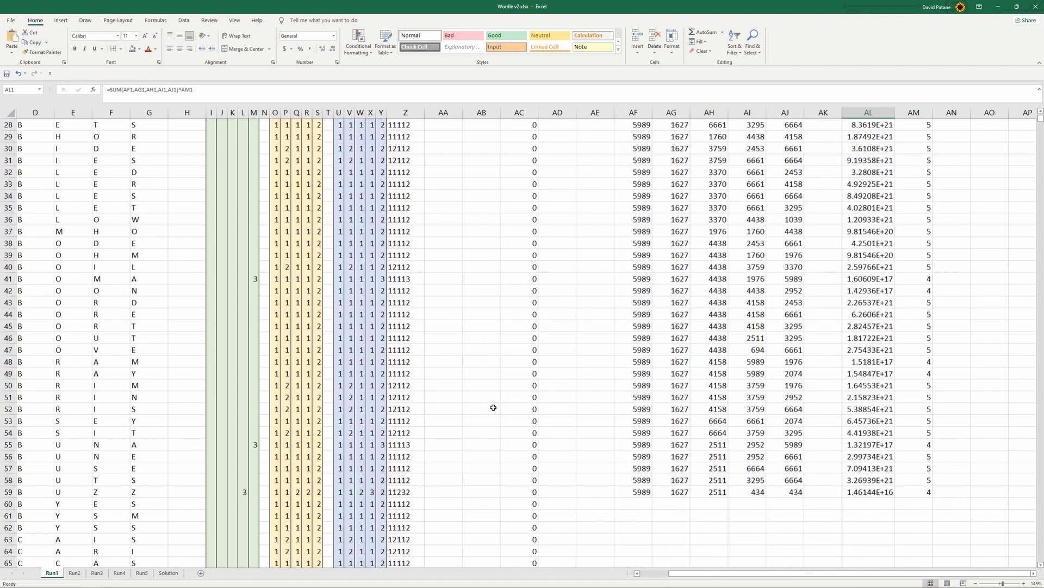
pyautogui.scroll(19, 493, 408)
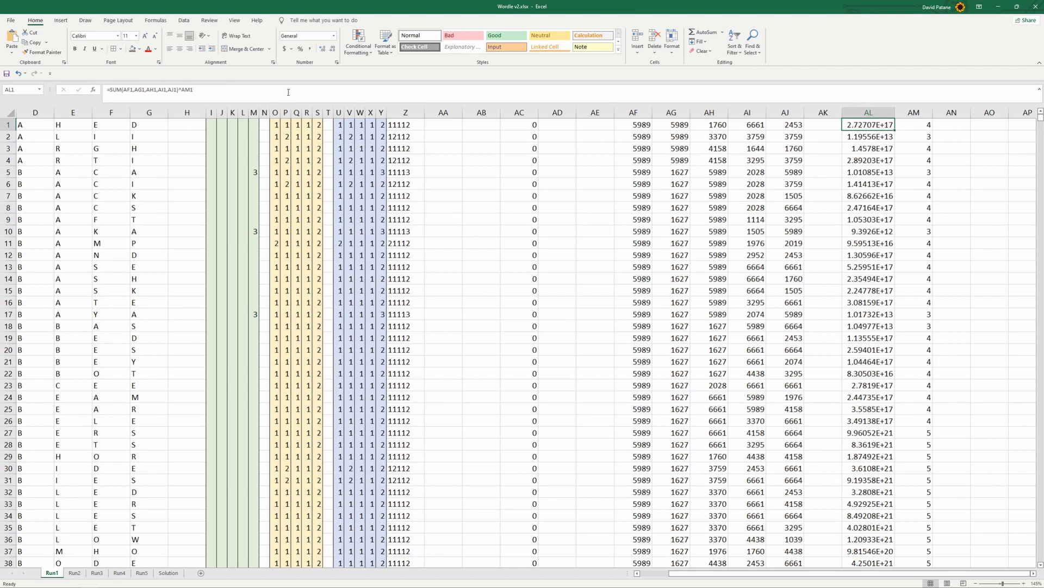
pyautogui.click(110, 89)
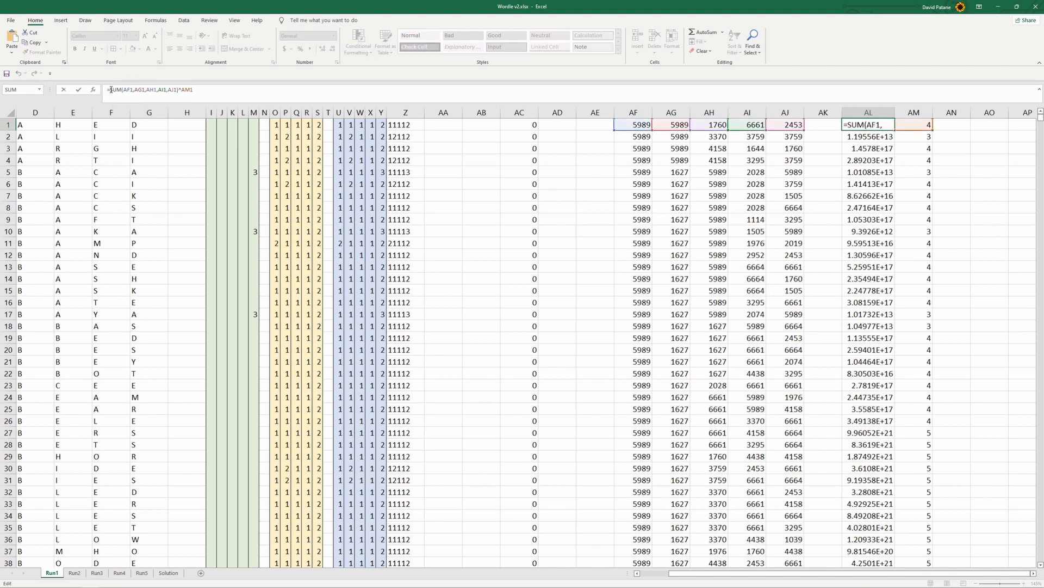
pyautogui.write('if')
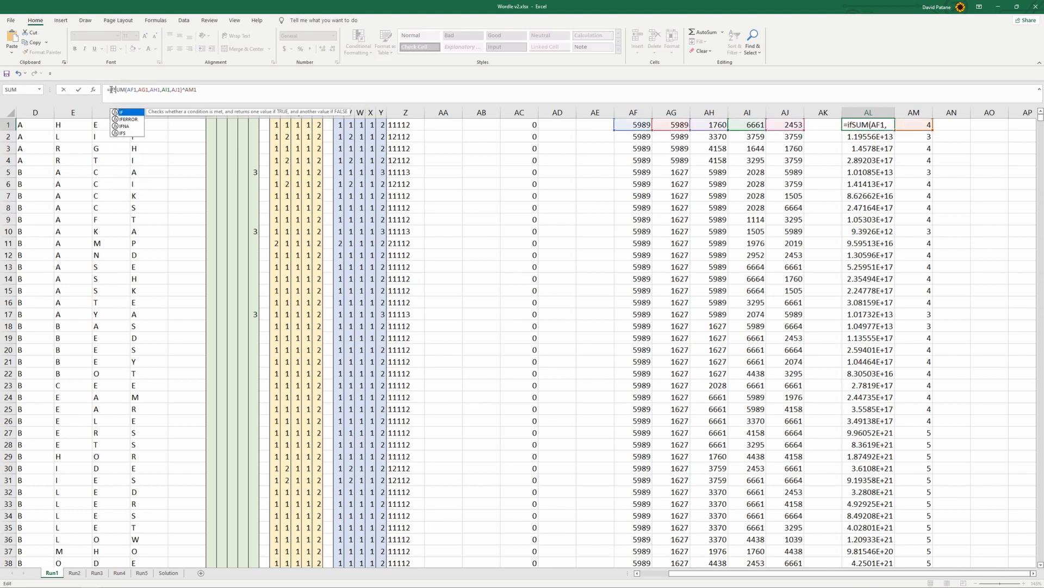
pyautogui.write('(')
pyautogui.click(481, 123)
pyautogui.write('=""')
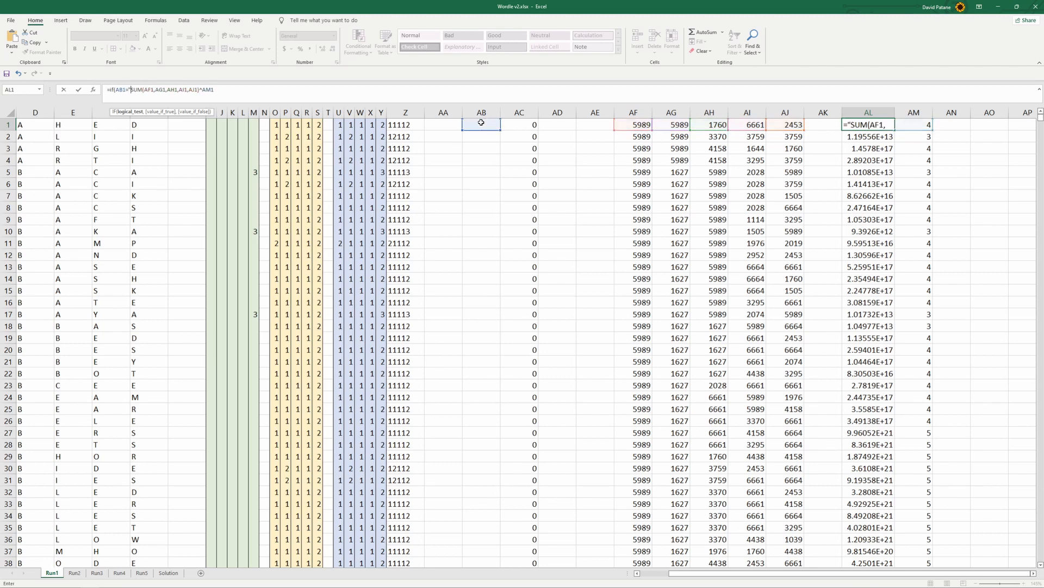
pyautogui.write(',""')
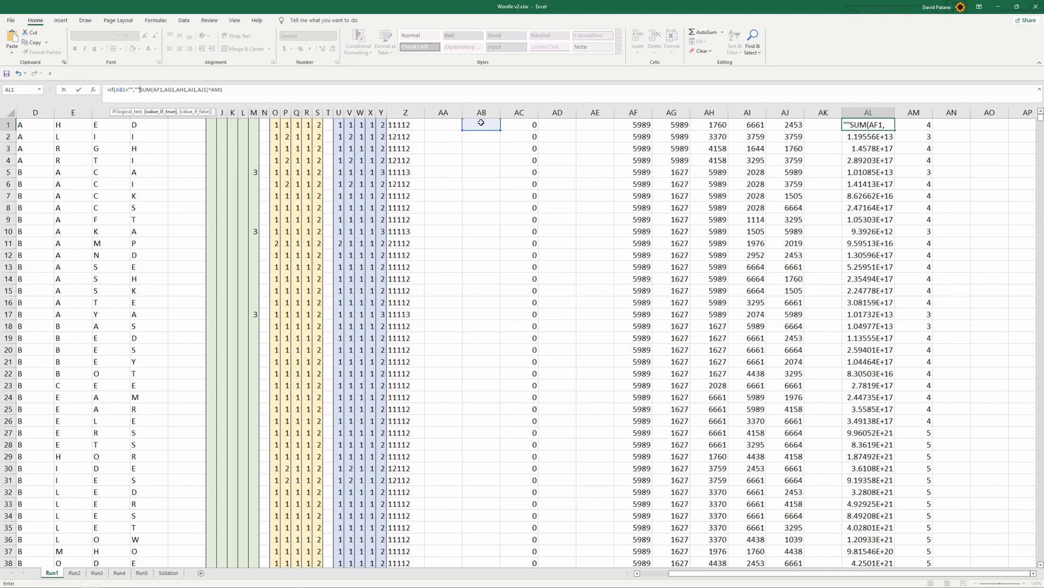
pyautogui.write(',')
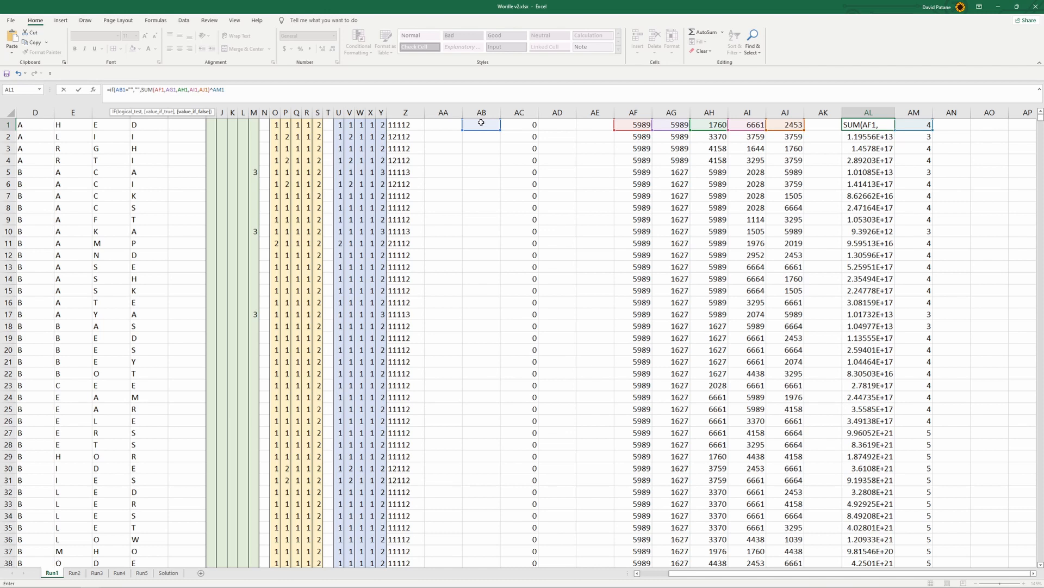
pyautogui.click(242, 90)
pyautogui.write(')')
pyautogui.press('Return')
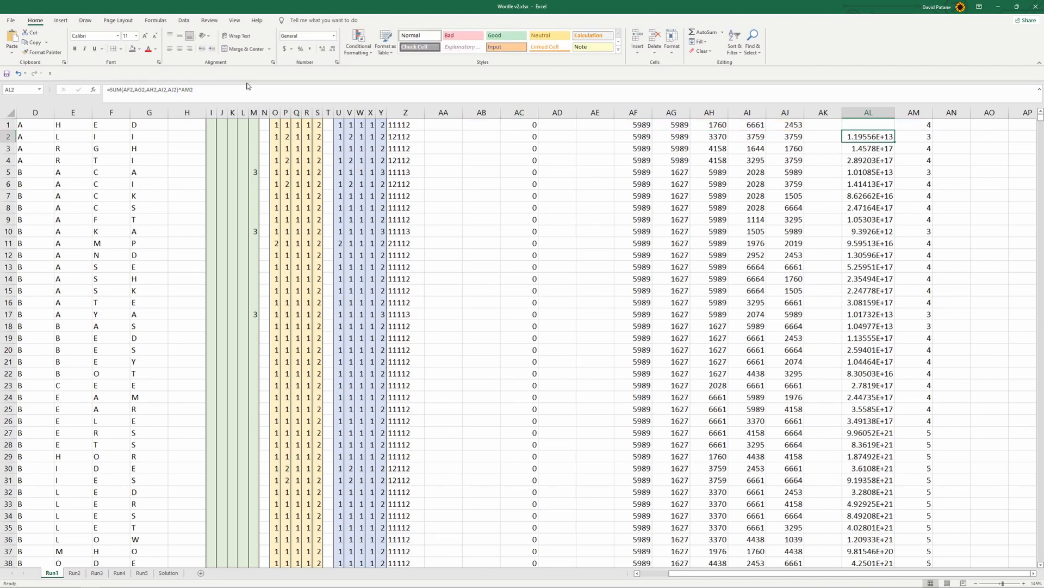
# Fill the IF-wrapped score formula from AL1 down column AL to row 59
pyautogui.click(892, 127)
pyautogui.moveTo(895, 132); pyautogui.dragTo(892, 536)
pyautogui.scroll(-4, 882, 511)
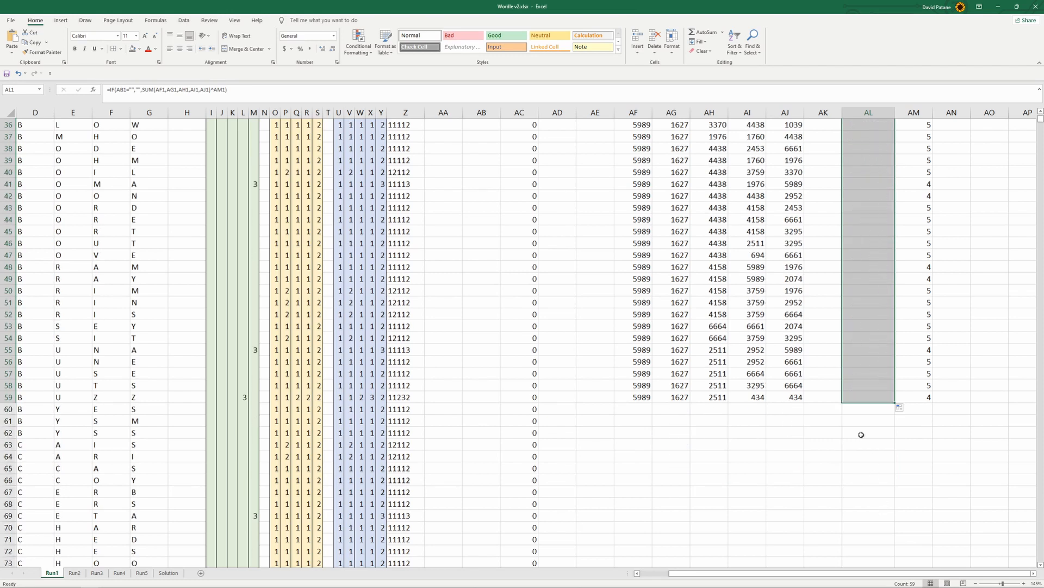
# Extend the formulas in AF:AM down through row 2158, checking the score formula in AL1044 along the way
pyautogui.scroll(-2, 861, 435)
pyautogui.moveTo(641, 311)
pyautogui.mouseDown()
pyautogui.moveTo(934, 329)
pyautogui.moveTo(932, 479)
pyautogui.moveTo(1000, 585)
pyautogui.moveTo(971, 460)
pyautogui.mouseUp()
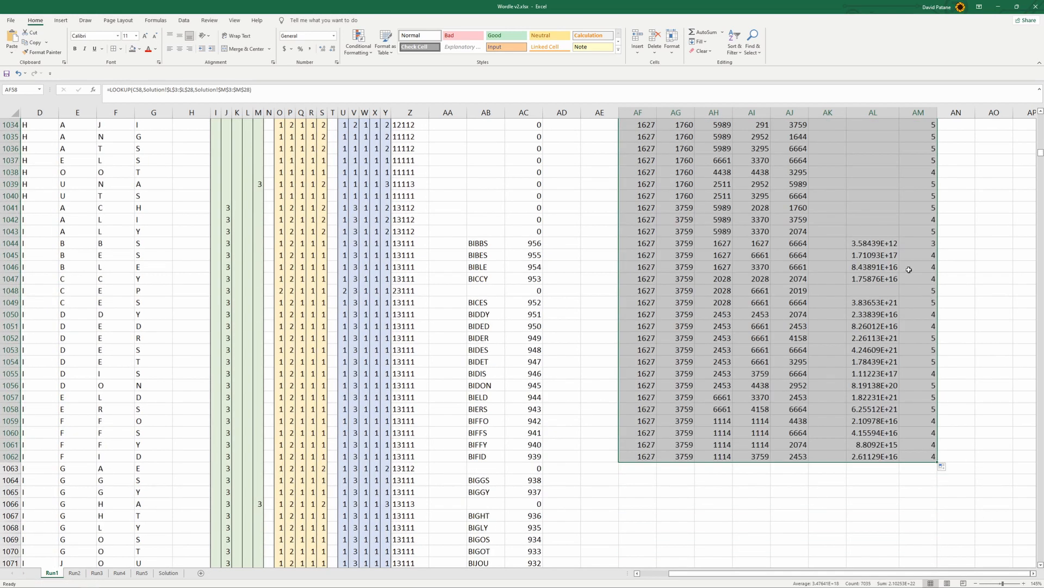
pyautogui.click(881, 243)
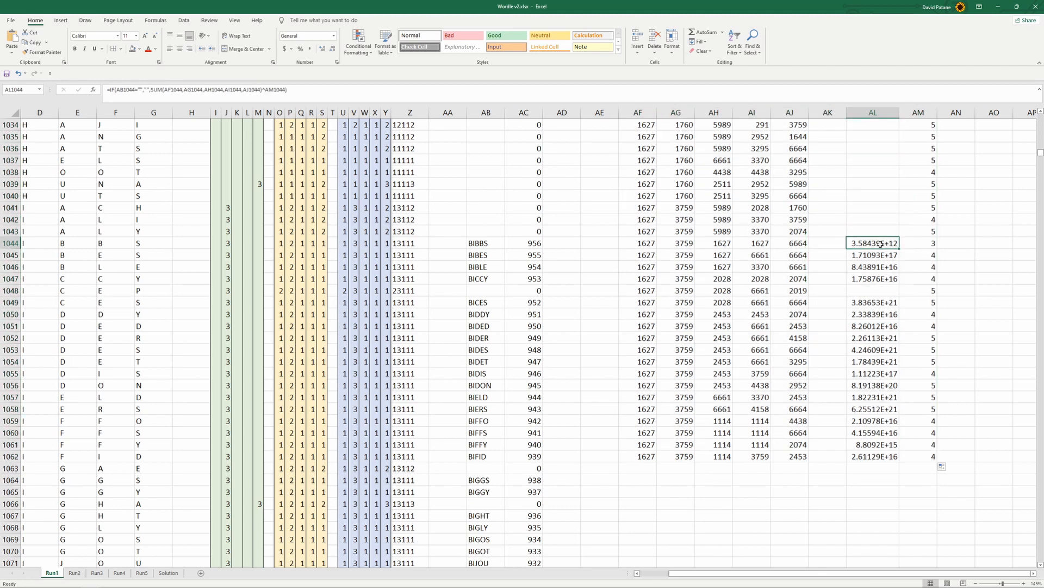
pyautogui.moveTo(651, 420); pyautogui.dragTo(931, 511)
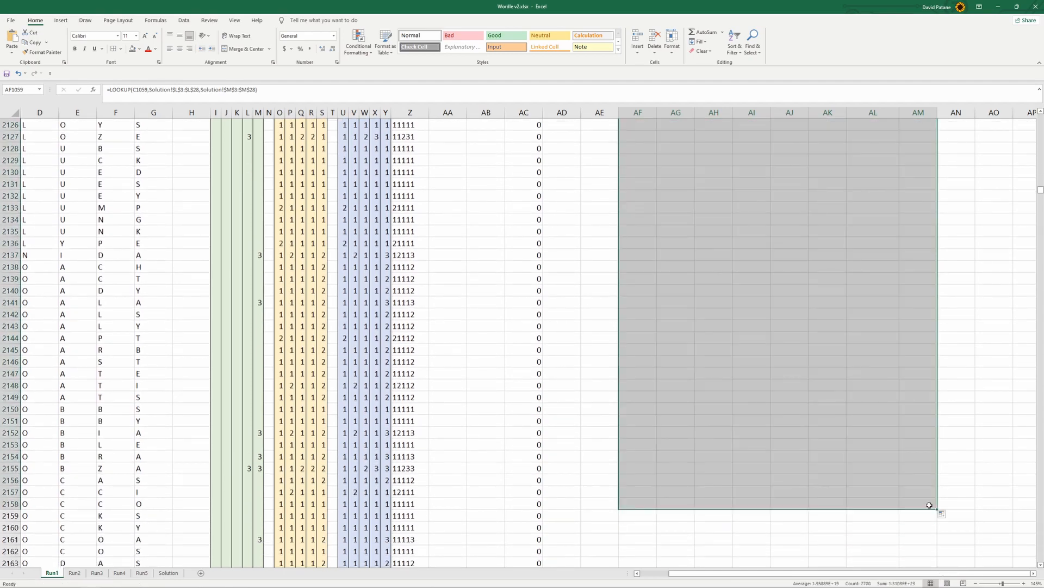
pyautogui.moveTo(1040, 190); pyautogui.dragTo(1040, 114)
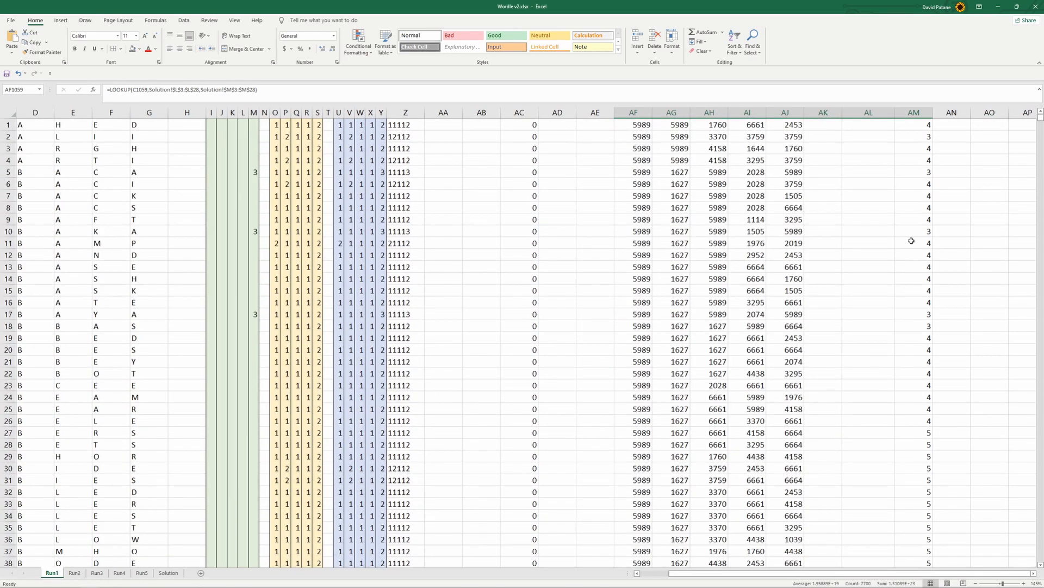
pyautogui.click(859, 184)
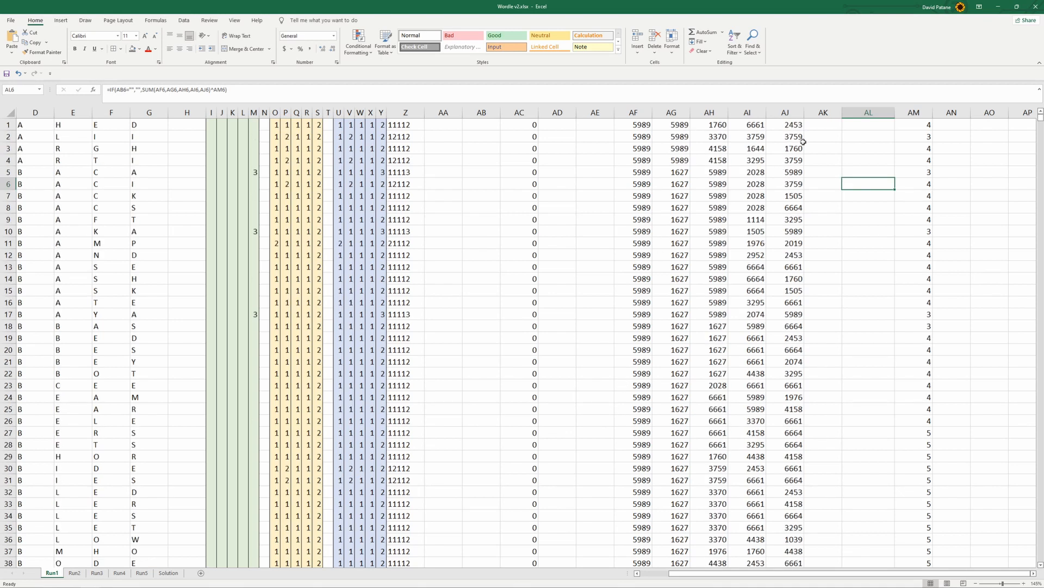
pyautogui.click(818, 138)
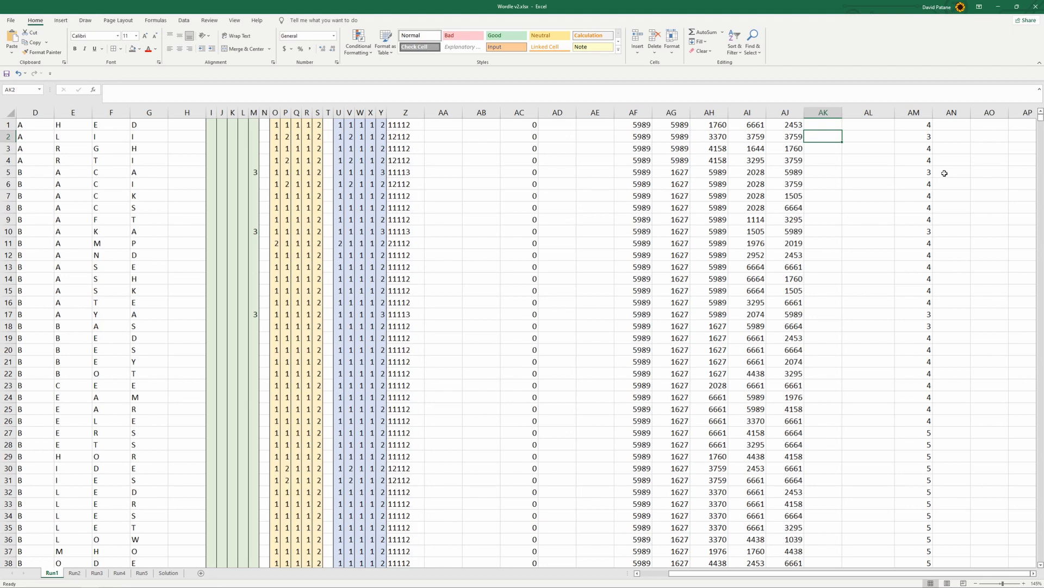
pyautogui.click(641, 574)
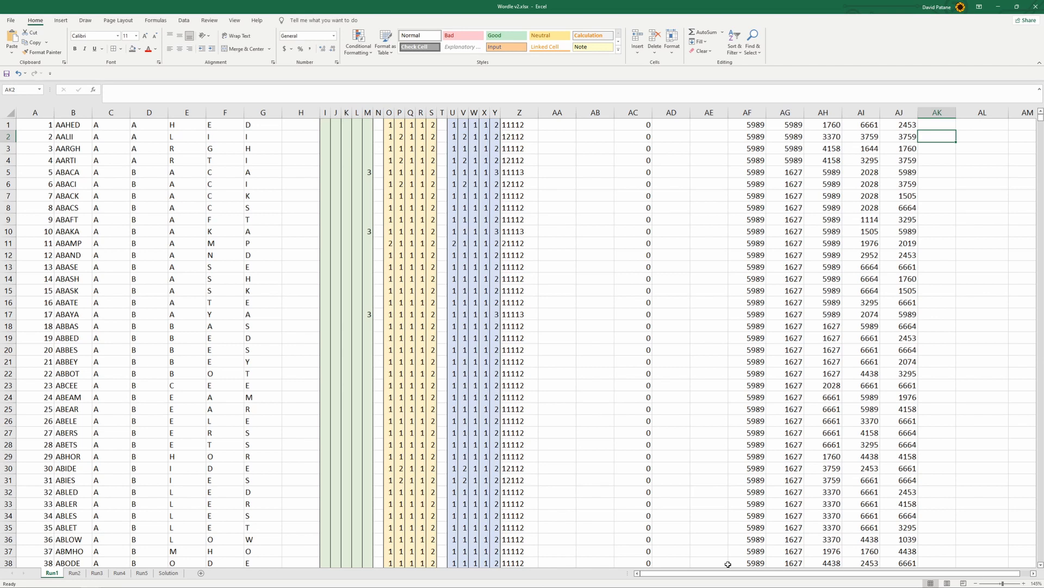
pyautogui.hscroll(1, 742, 573)
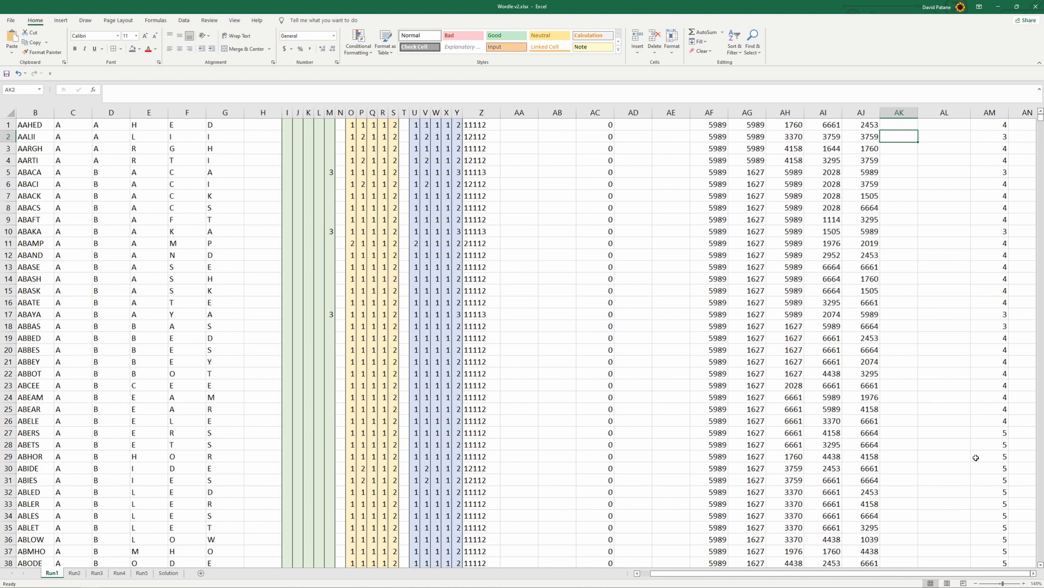
pyautogui.hscroll(6, 846, 223)
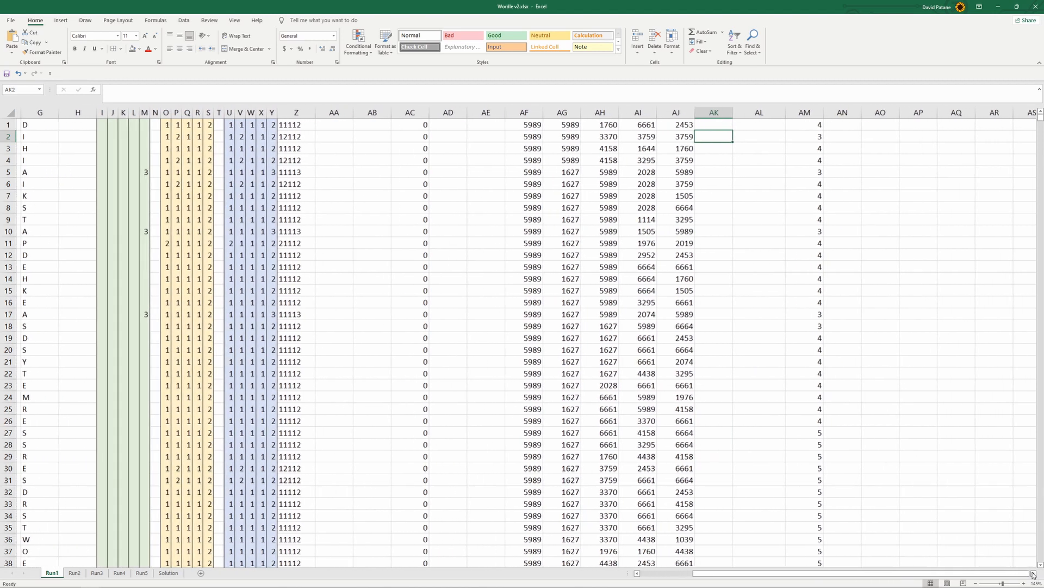
# Copy the full score formula text from AL1 and paste it into AO1
pyautogui.doubleClick(716, 125)
pyautogui.moveTo(227, 89); pyautogui.dragTo(101, 97)
pyautogui.hotkey('ctrl', 'c')
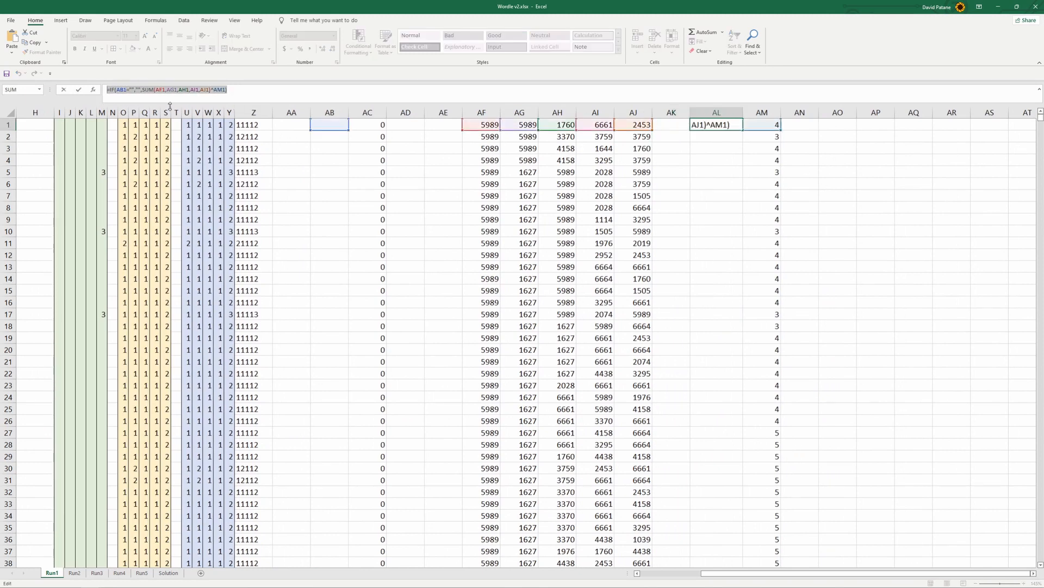
pyautogui.press('Escape')
pyautogui.moveTo(816, 127); pyautogui.dragTo(838, 126)
pyautogui.doubleClick(838, 125)
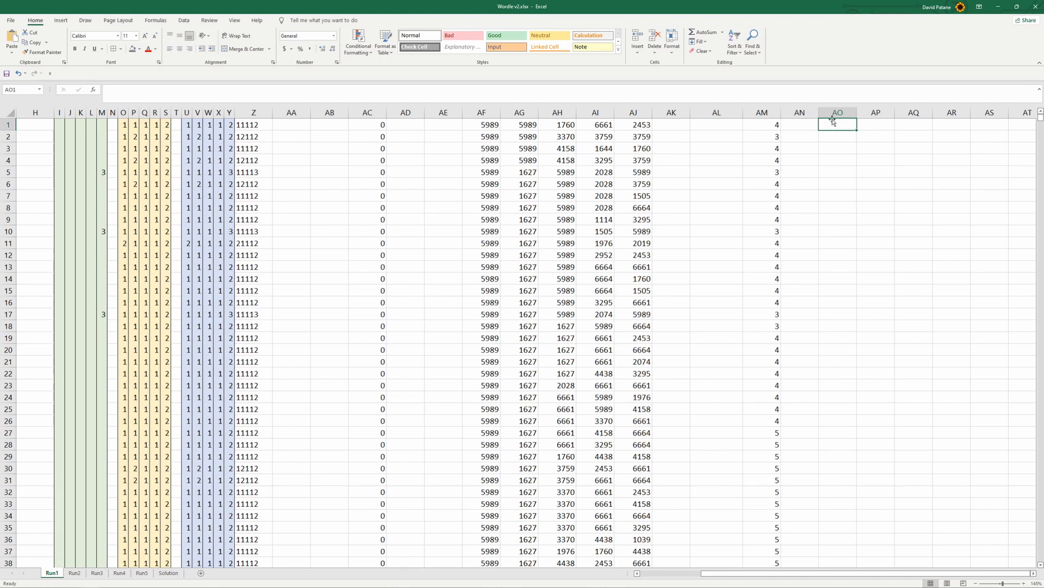
pyautogui.hotkey('ctrl', 'v')
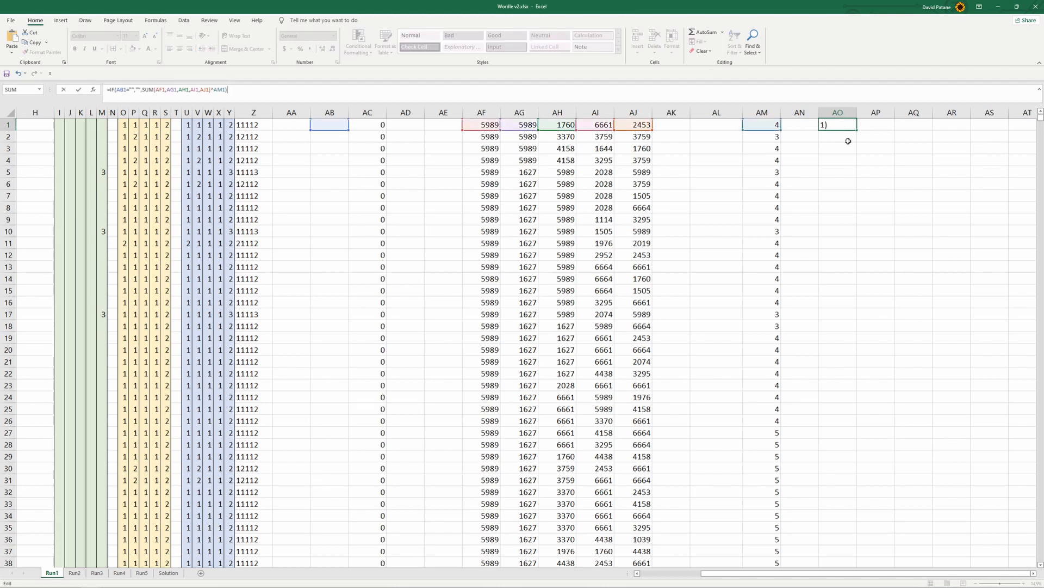
# Strip the IF wrapper from the AO1 formula, leaving =SUM(AF1,AG1,AH1,AI1,AJ1)^AM1
pyautogui.moveTo(143, 92); pyautogui.dragTo(106, 90)
pyautogui.press('BackSpace')
pyautogui.click(214, 91)
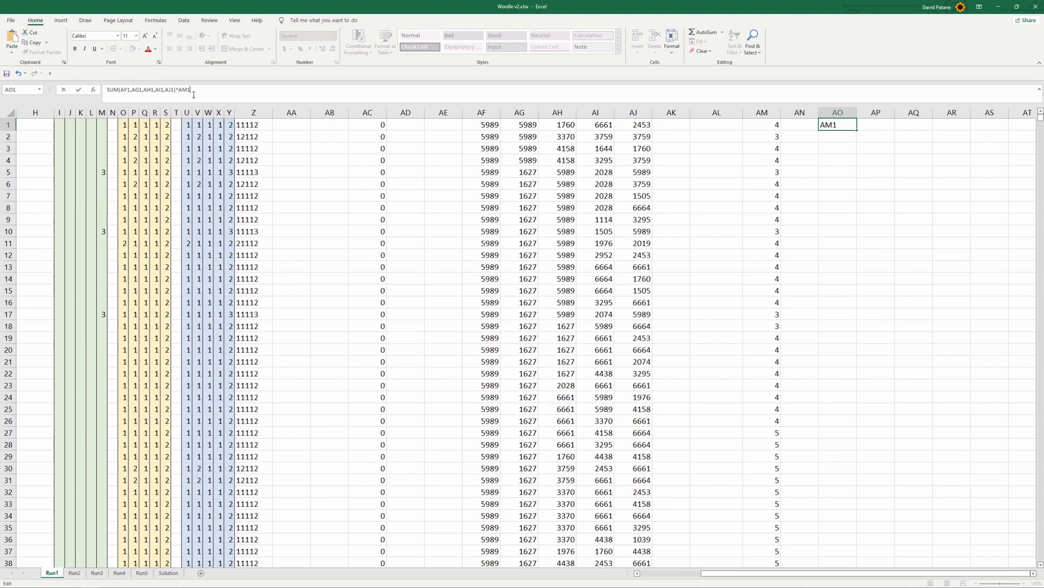
pyautogui.click(107, 90)
pyautogui.write('=')
pyautogui.click(942, 207)
pyautogui.click(225, 91)
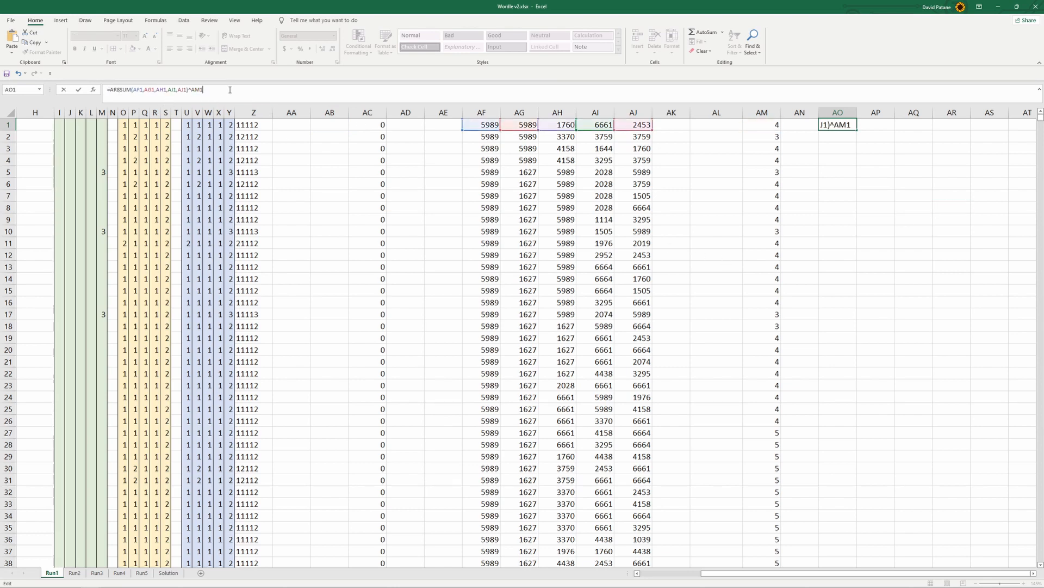
pyautogui.press('BackSpace')
pyautogui.press('BackSpace')
pyautogui.press('BackSpace')
pyautogui.write('AM1')
pyautogui.click(120, 90)
pyautogui.press('BackSpace')
pyautogui.press('BackSpace')
pyautogui.press('BackSpace')
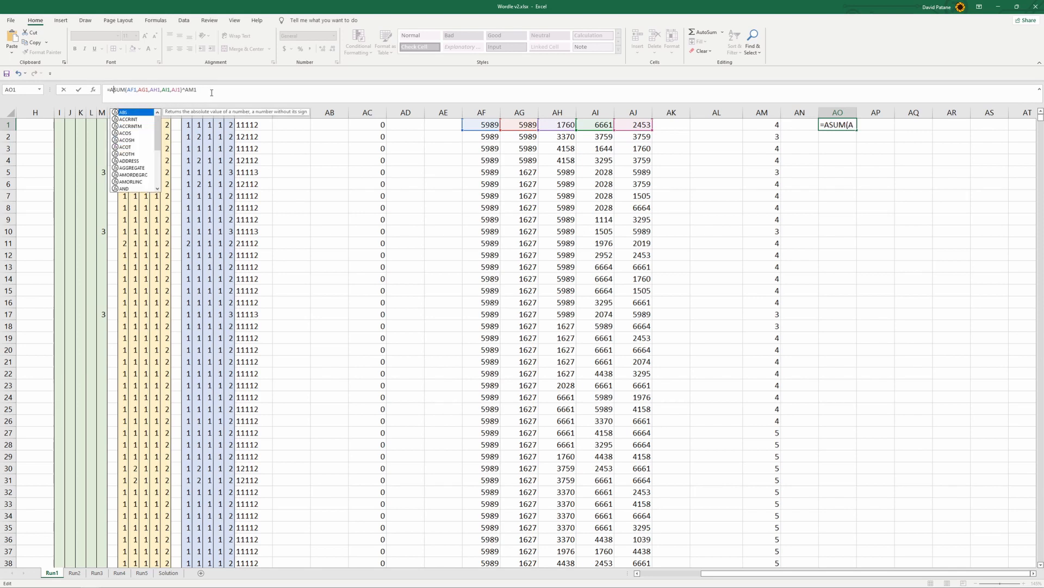
pyautogui.press('Return')
# Fill the unconditional score formula from AO1 down column AO to row 2158
pyautogui.click(860, 123)
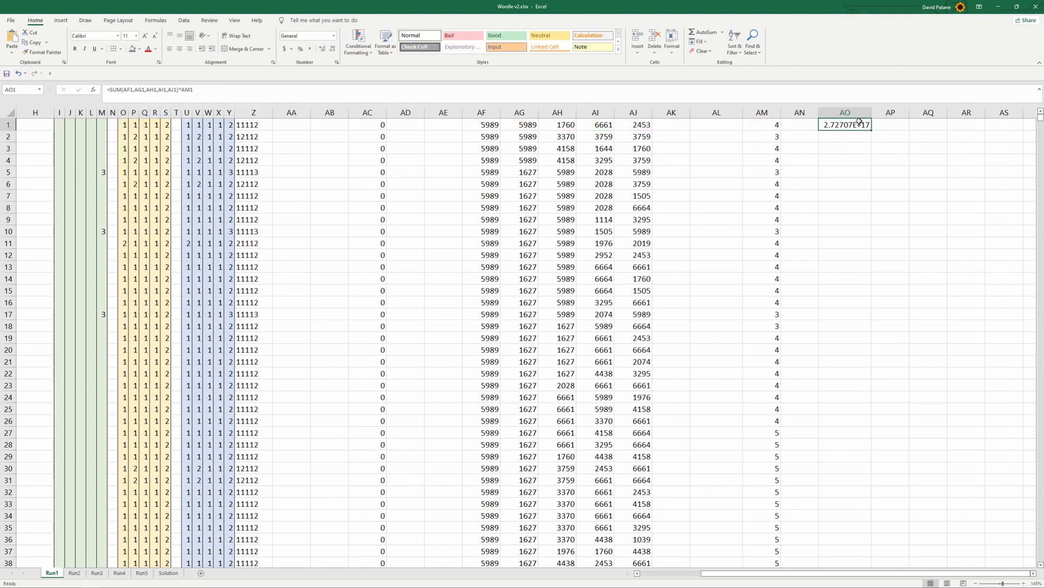
pyautogui.moveTo(872, 131); pyautogui.dragTo(869, 480)
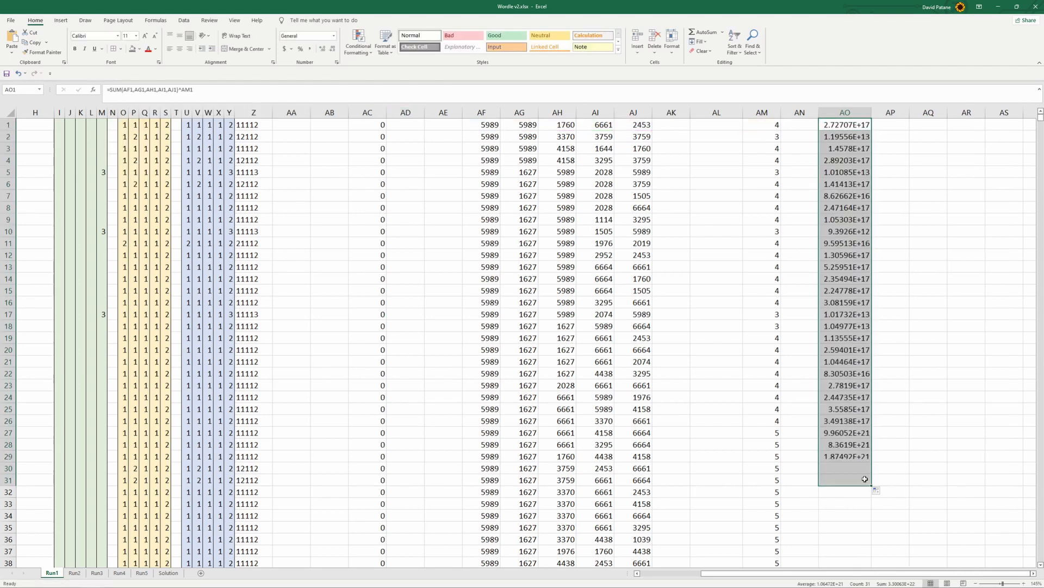
pyautogui.scroll(-4, 881, 434)
pyautogui.moveTo(876, 348); pyautogui.dragTo(860, 457)
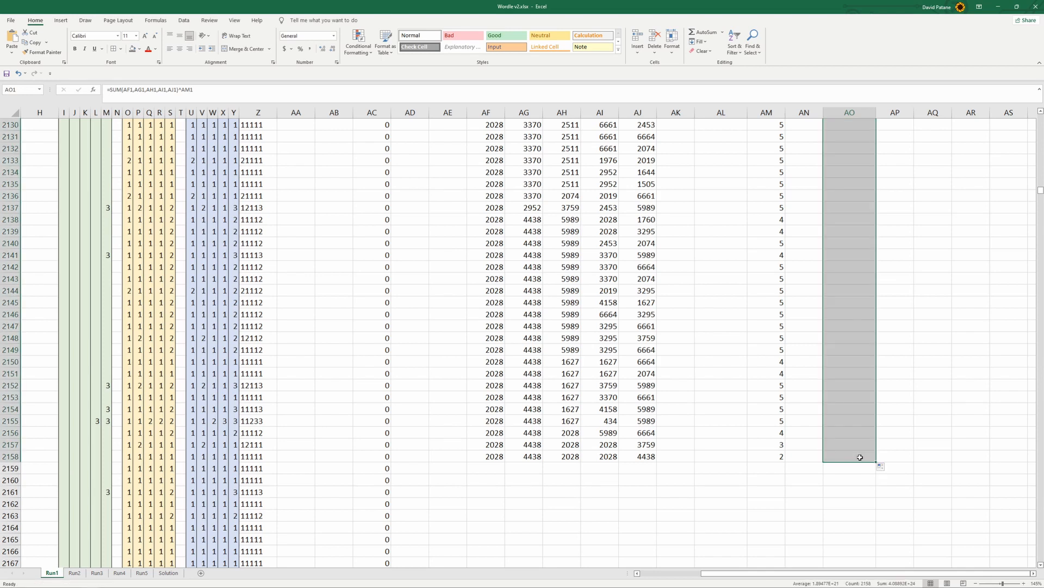
# Fill the formulas in AF2156:AO2158 down to the last word in row 12971 and return to the first rows
pyautogui.moveTo(486, 434); pyautogui.dragTo(876, 463)
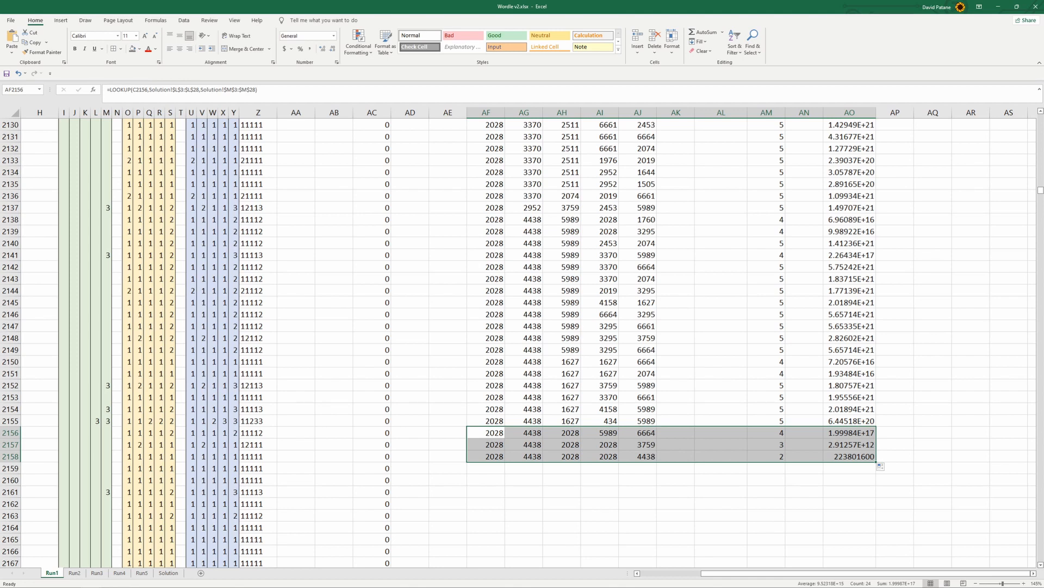
pyautogui.doubleClick(877, 462)
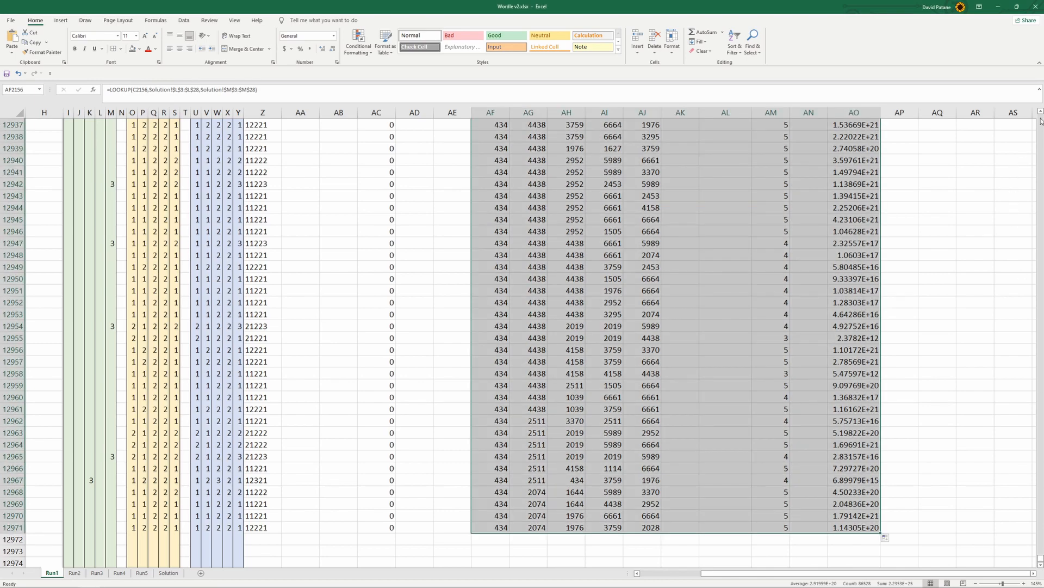
pyautogui.scroll(12, 1041, 121)
pyautogui.moveTo(1041, 557); pyautogui.dragTo(1041, 91)
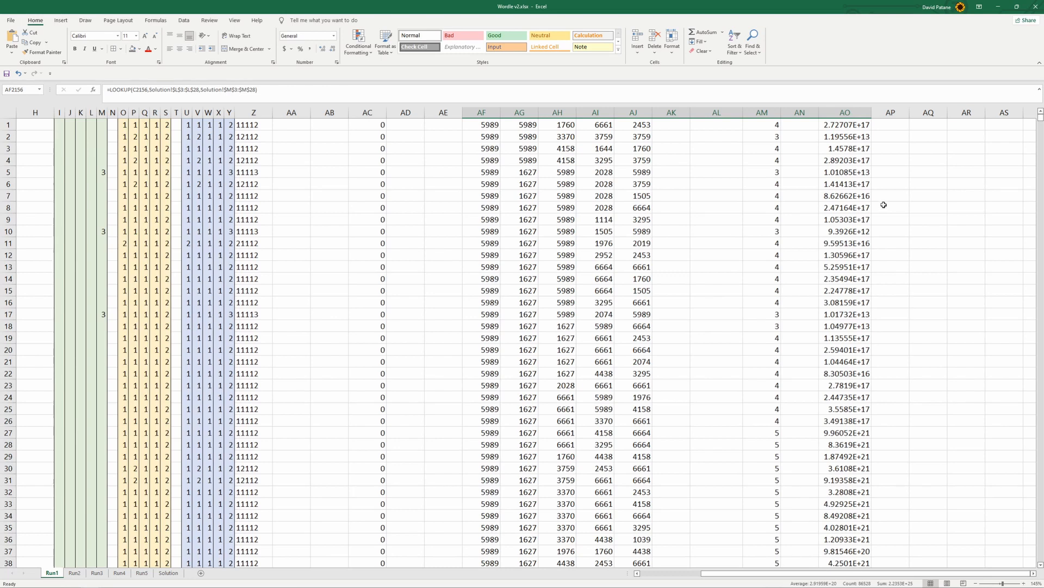
pyautogui.scroll(-3, 789, 113)
pyautogui.scroll(3, 790, 113)
# Insert two blank columns before column AN to separate the unconditional scores from the unique-letter counts
pyautogui.rightClick(802, 112)
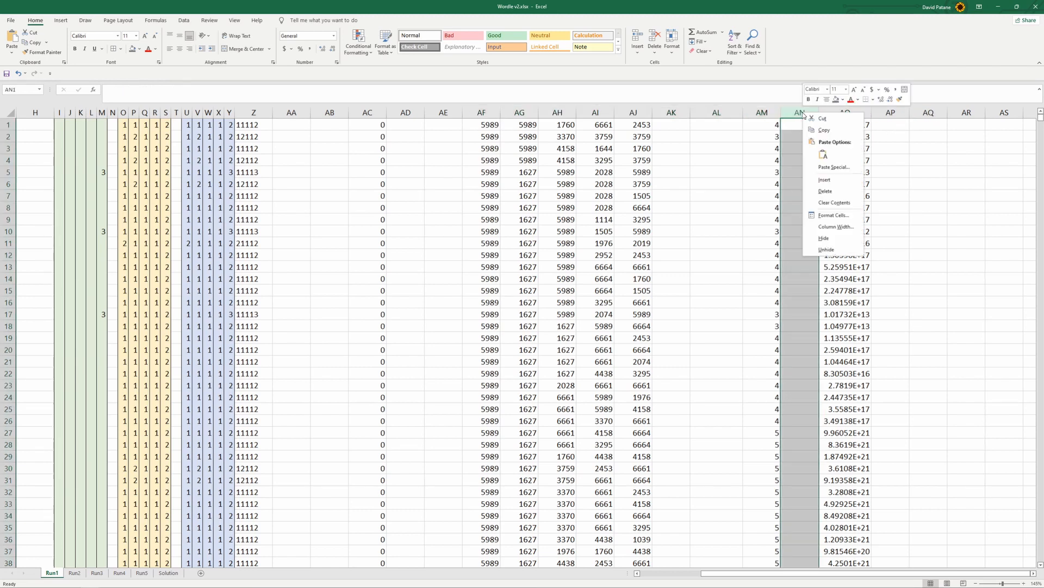
pyautogui.click(825, 180)
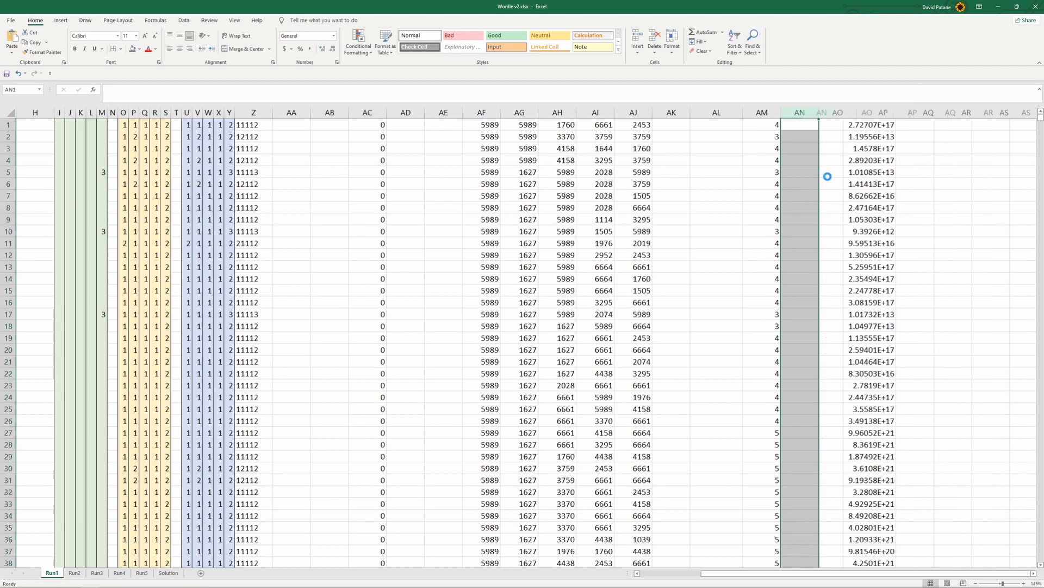
pyautogui.rightClick(803, 112)
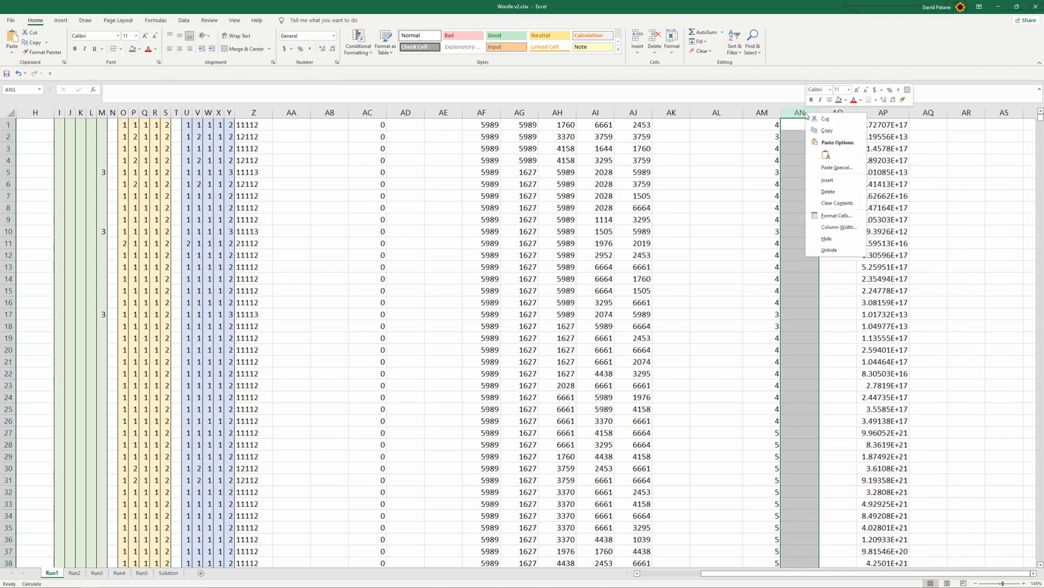
pyautogui.click(828, 180)
pyautogui.scroll(-10, 871, 218)
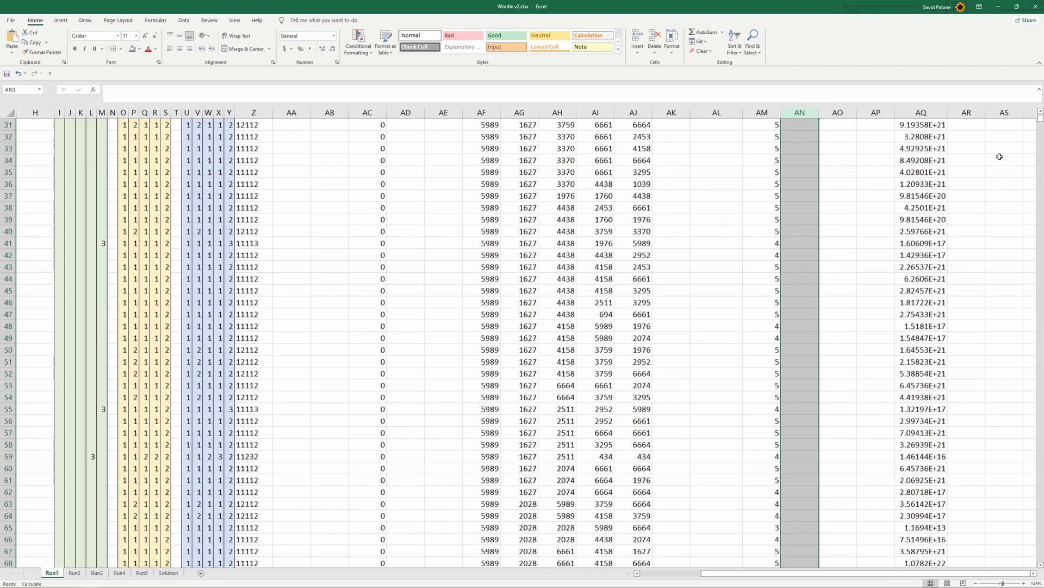
pyautogui.scroll(10, 1041, 124)
pyautogui.click(810, 124)
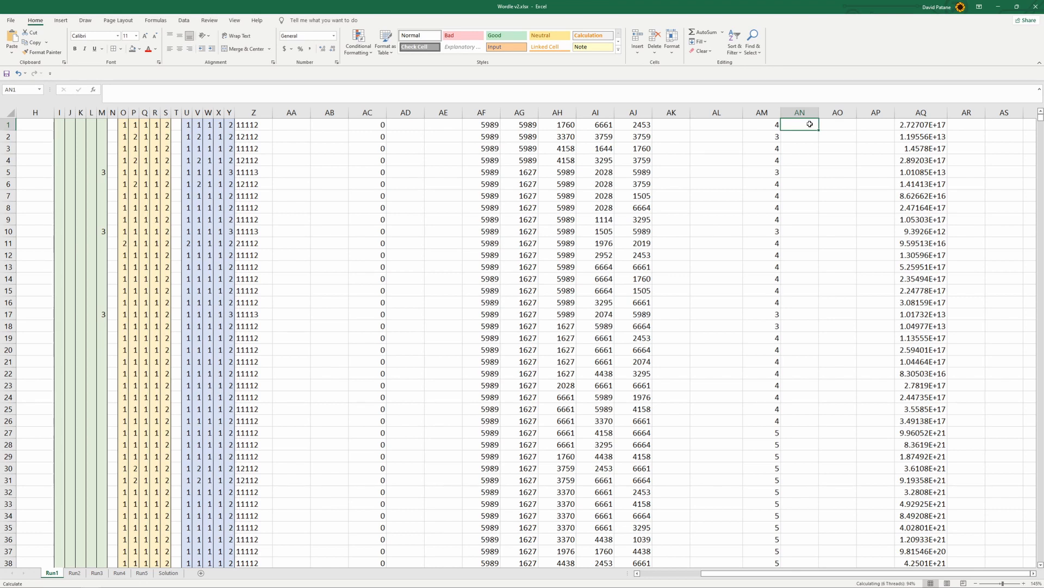
# Enter =RANK(AQ1,AQ:AQ) in AR1 to rank the first word's score against the whole AQ column
pyautogui.click(977, 127)
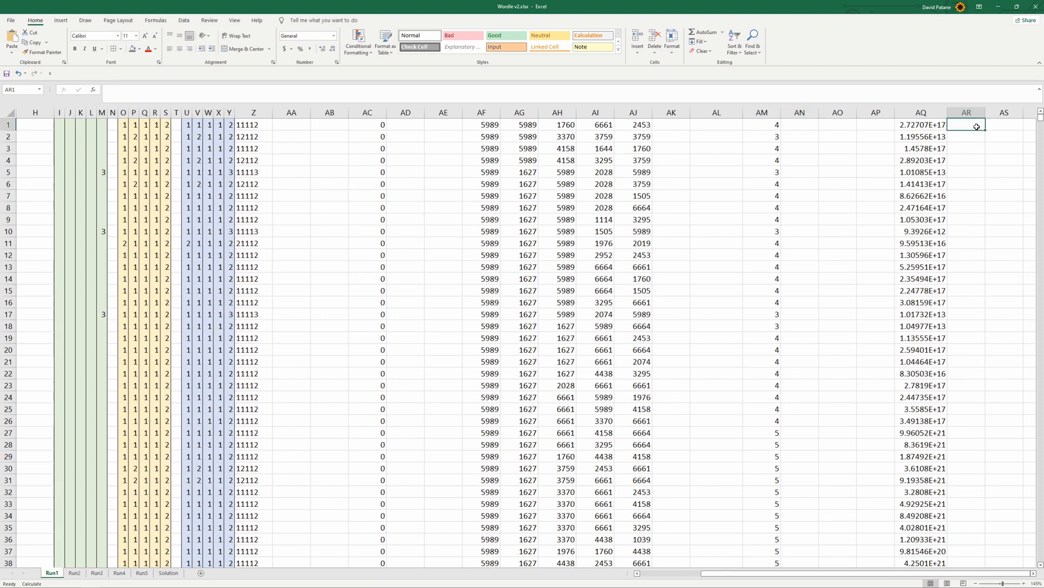
pyautogui.write('=rank')
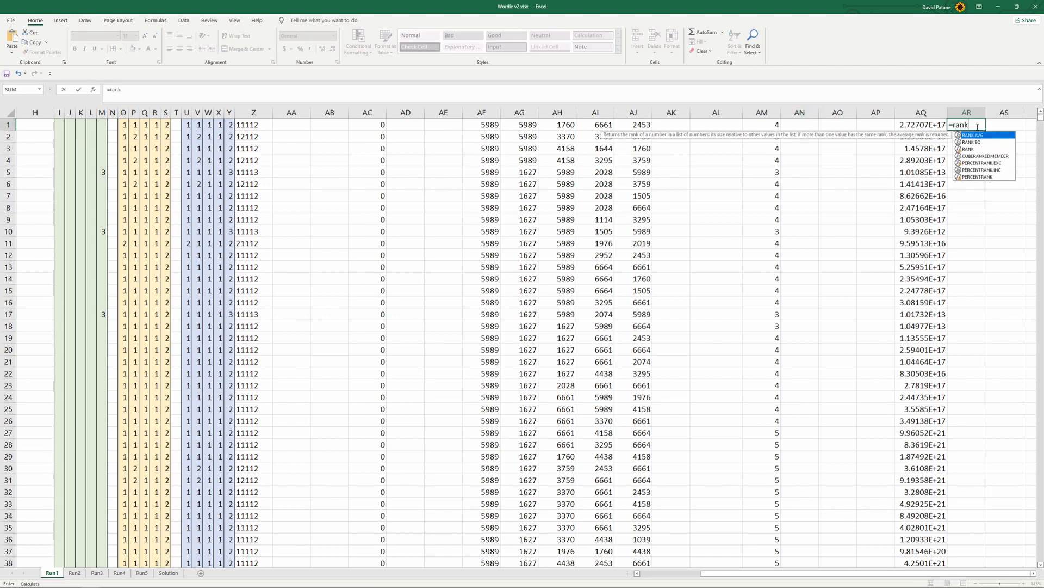
pyautogui.write('(')
pyautogui.click(917, 125)
pyautogui.write(',')
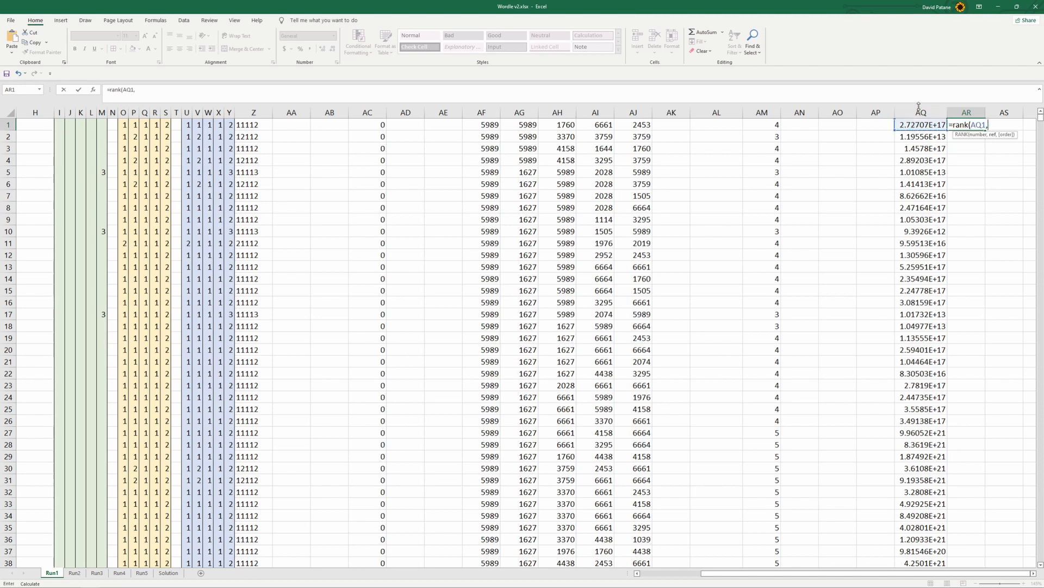
pyautogui.click(918, 111)
pyautogui.write(')')
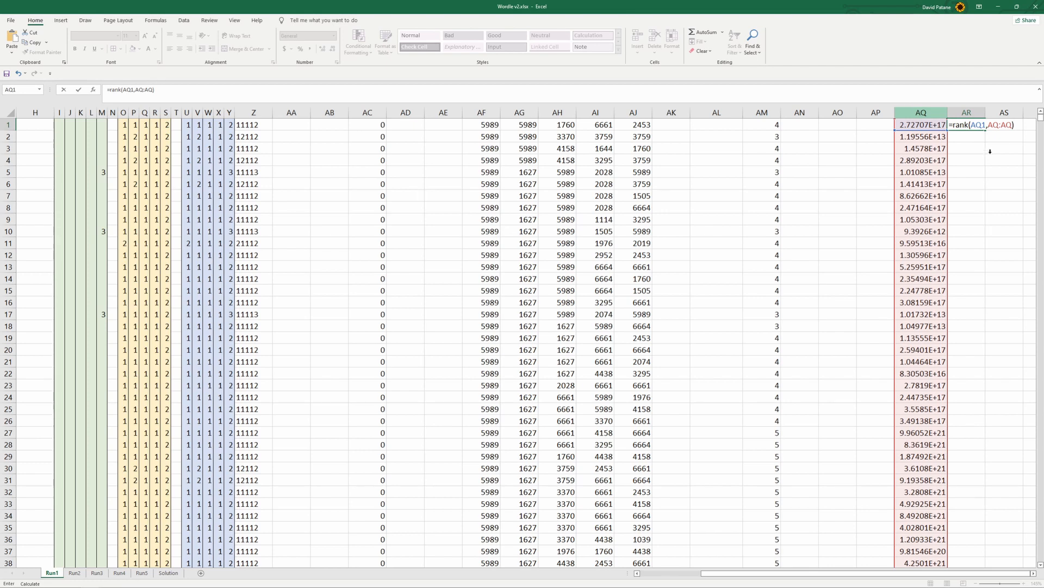
pyautogui.press('Return')
# Fill the AR1 rank formula down to row 17 and check the resulting ranks in AR1 and AR15:AR17
pyautogui.click(980, 124)
pyautogui.moveTo(986, 130); pyautogui.dragTo(982, 316)
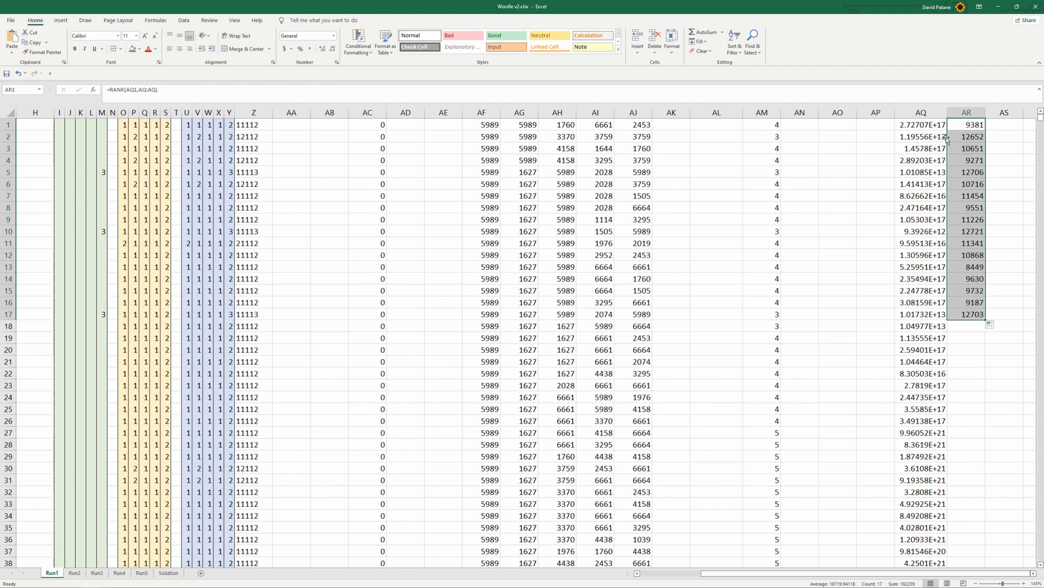
pyautogui.click(975, 125)
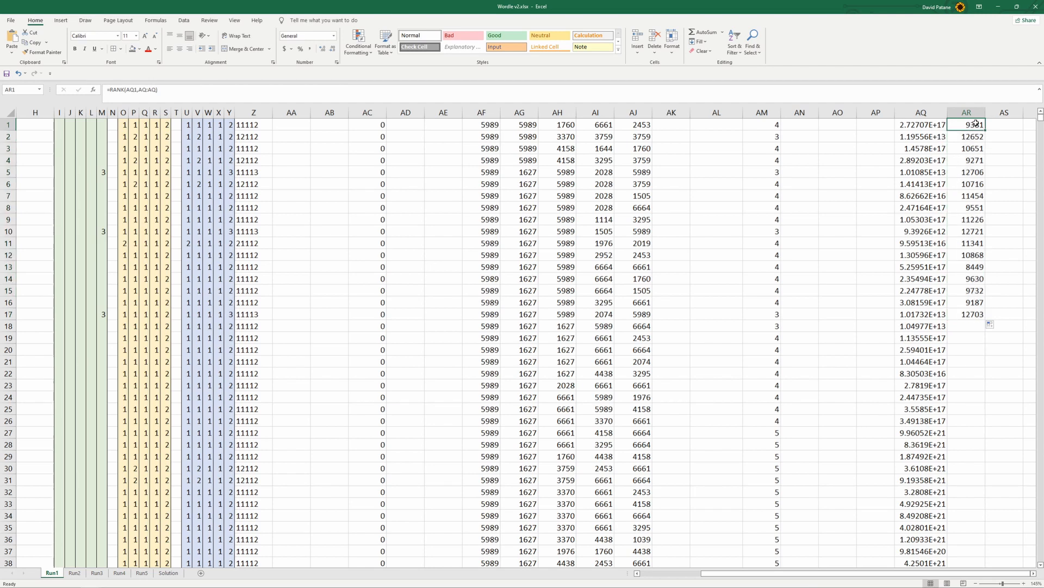
pyautogui.click(977, 314)
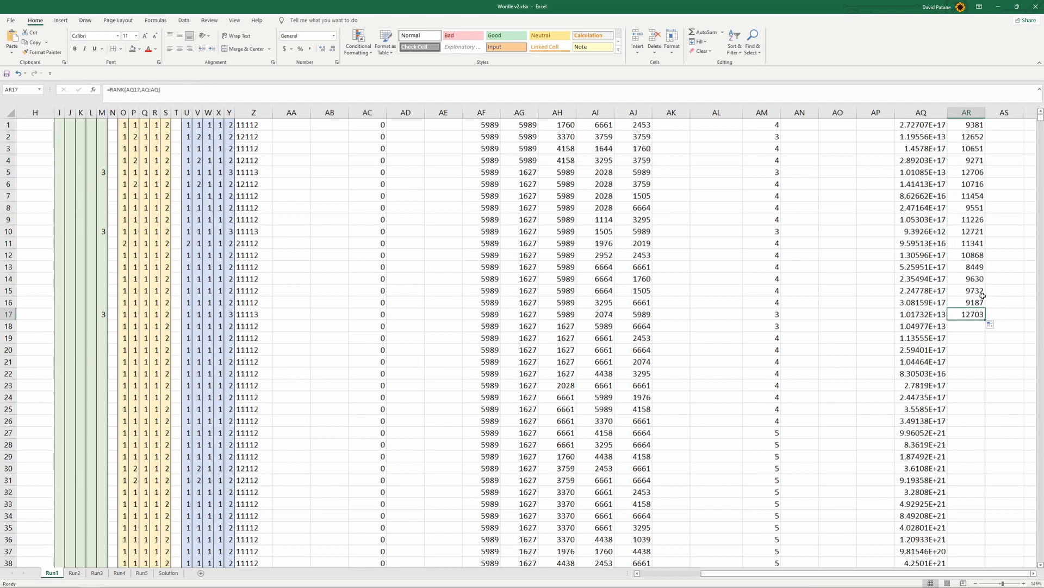
pyautogui.moveTo(980, 292); pyautogui.dragTo(980, 314)
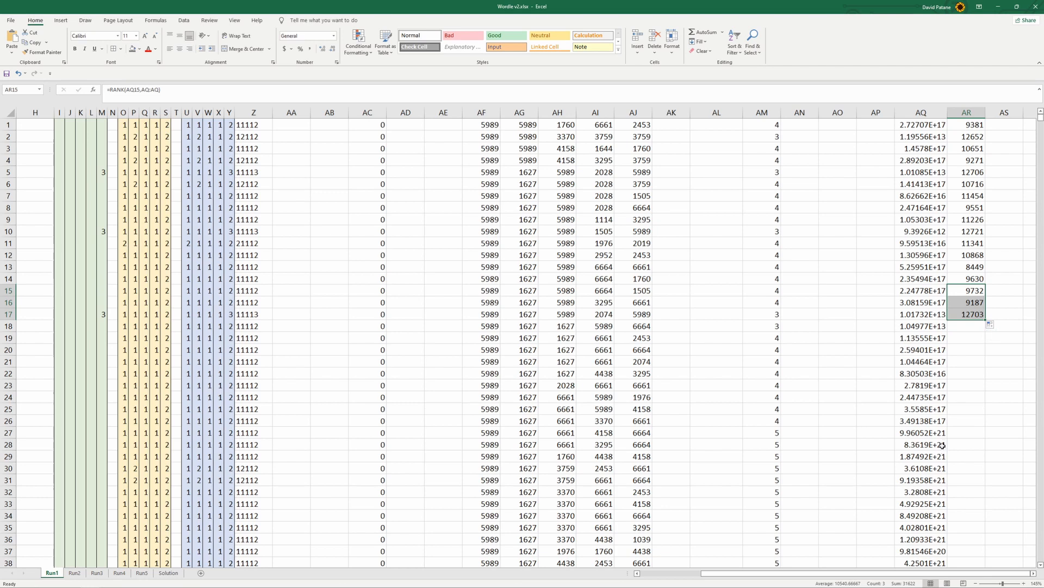
# Extend the rank formula in column AR down to row 37
pyautogui.moveTo(985, 320); pyautogui.dragTo(980, 551)
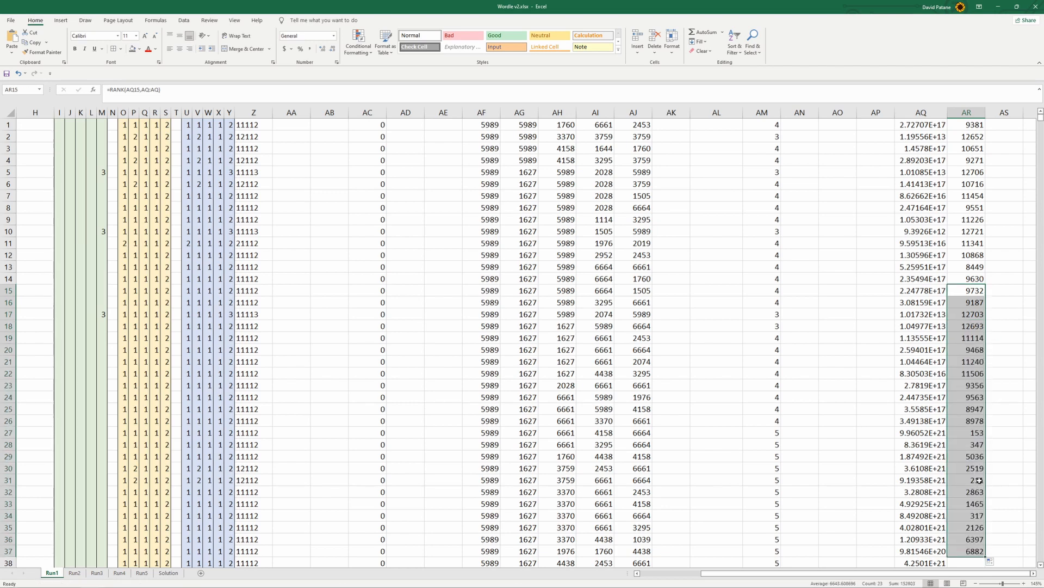
pyautogui.click(971, 184)
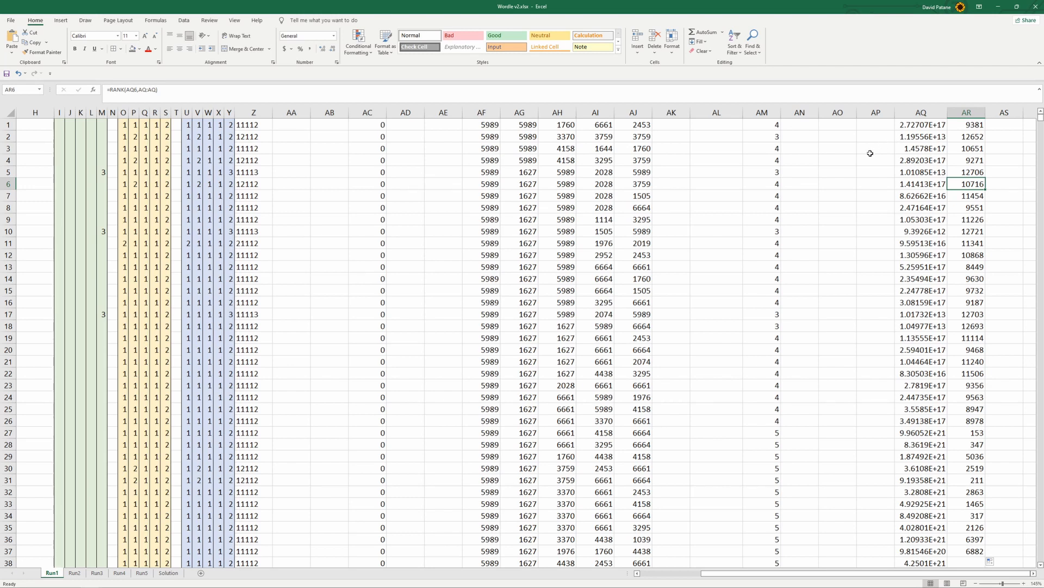
# Enter =RANK(AL1,AL:AL) in AN1 to rank the first word's candidate score against the whole AL column
pyautogui.click(828, 125)
pyautogui.click(804, 124)
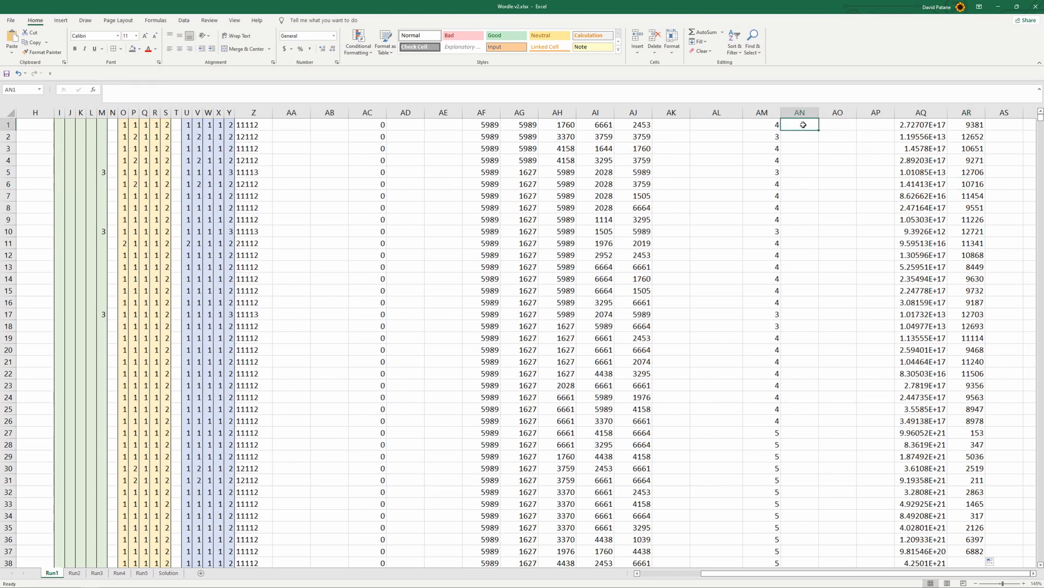
pyautogui.write('=ra')
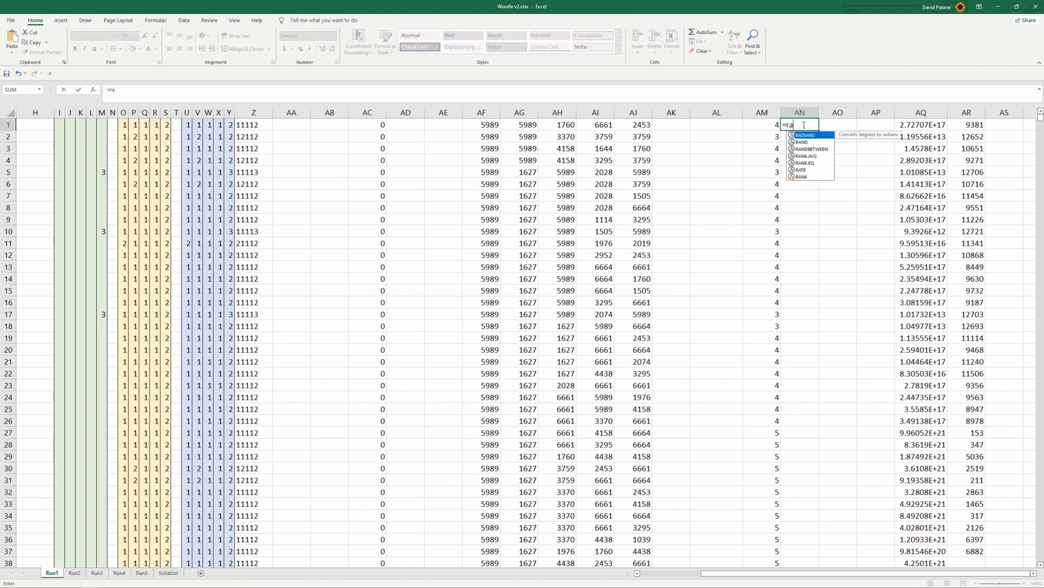
pyautogui.write('nk(')
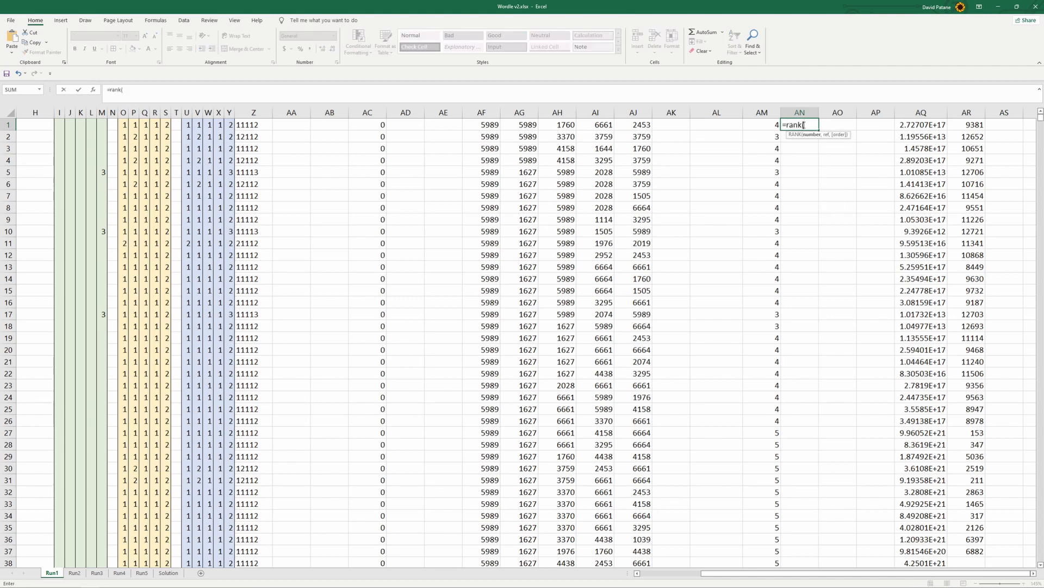
pyautogui.click(722, 125)
pyautogui.write(',')
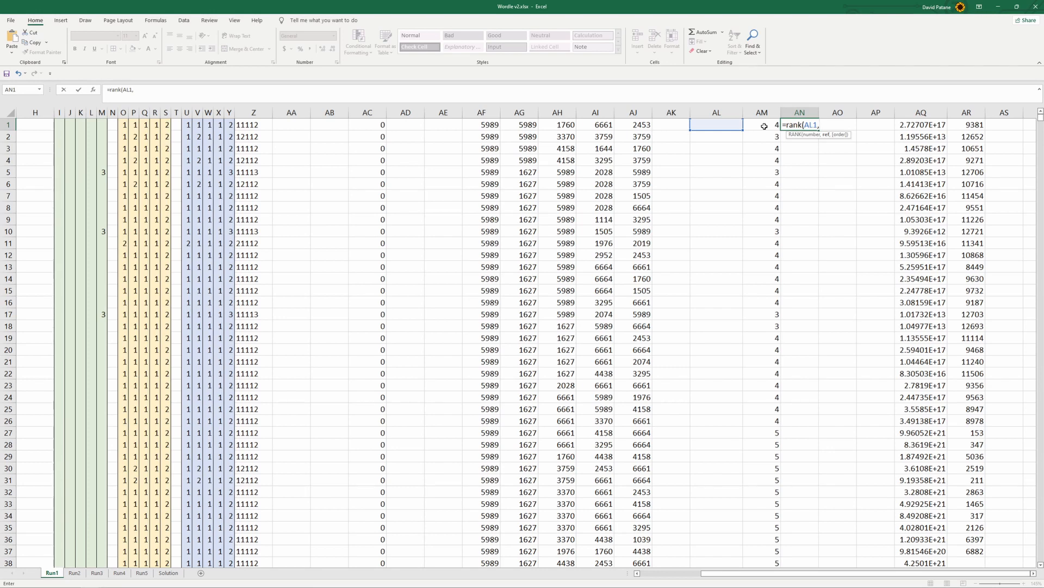
pyautogui.click(721, 110)
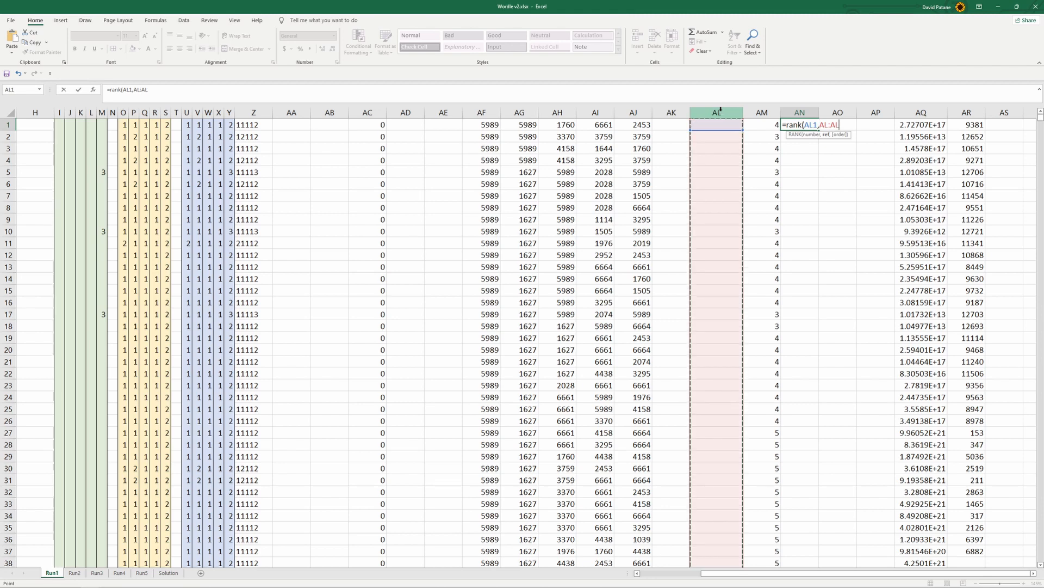
pyautogui.press('Return')
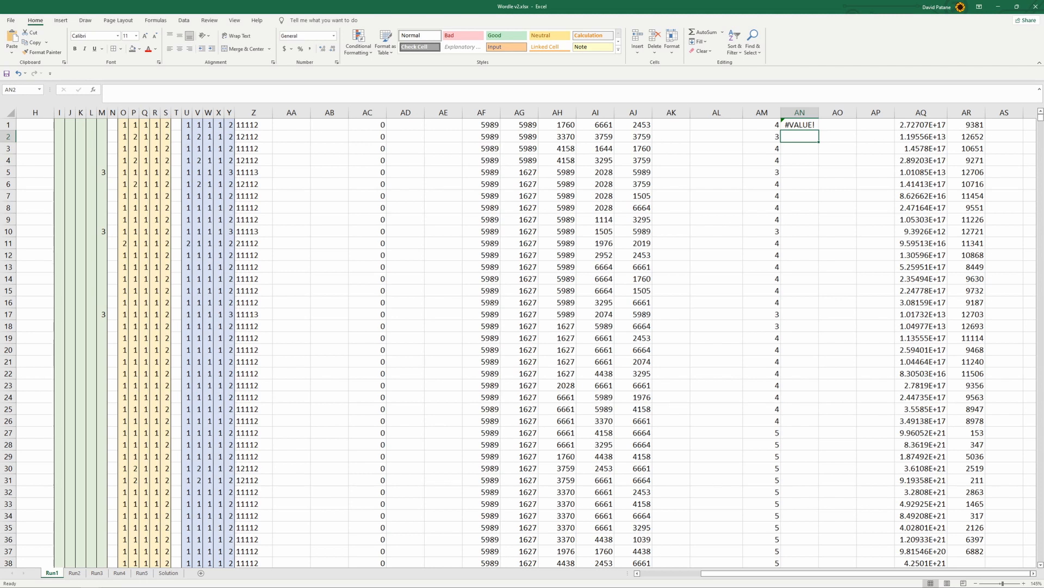
# Fill the AN1 rank formula down to row 37
pyautogui.click(800, 126)
pyautogui.moveTo(820, 130); pyautogui.dragTo(835, 448)
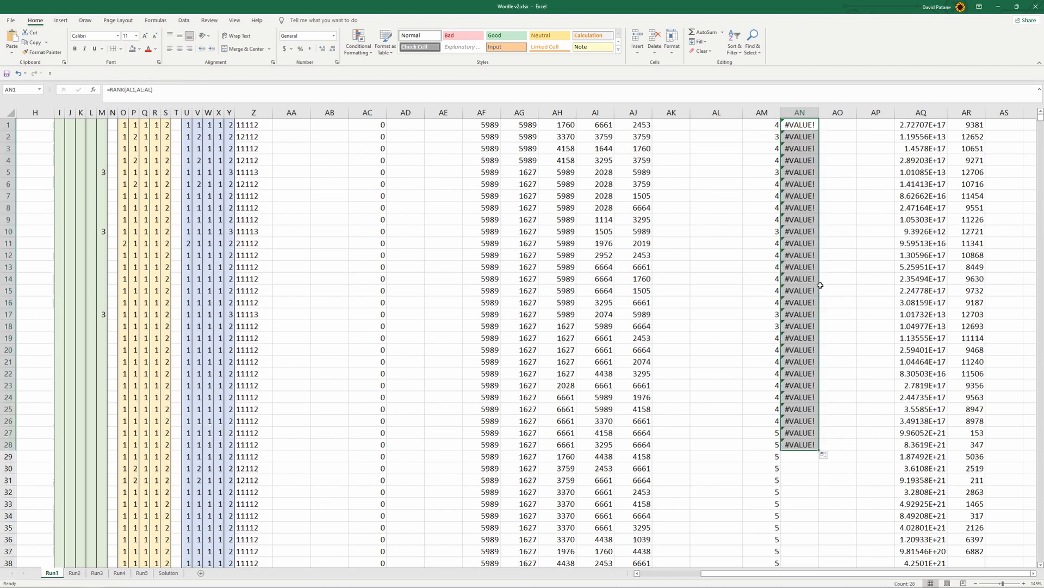
pyautogui.scroll(-2, 772, 311)
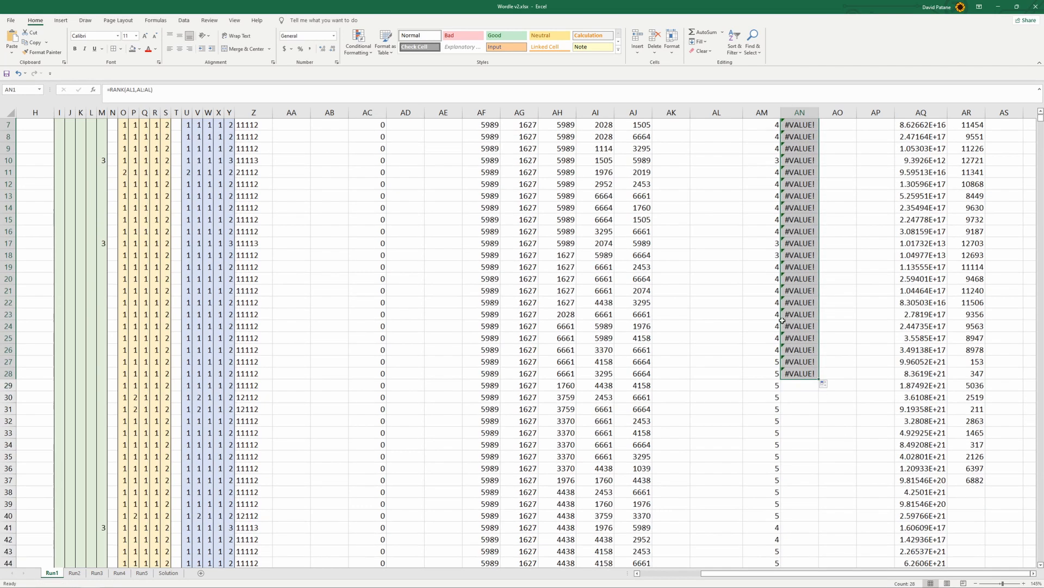
pyautogui.moveTo(821, 375); pyautogui.dragTo(835, 481)
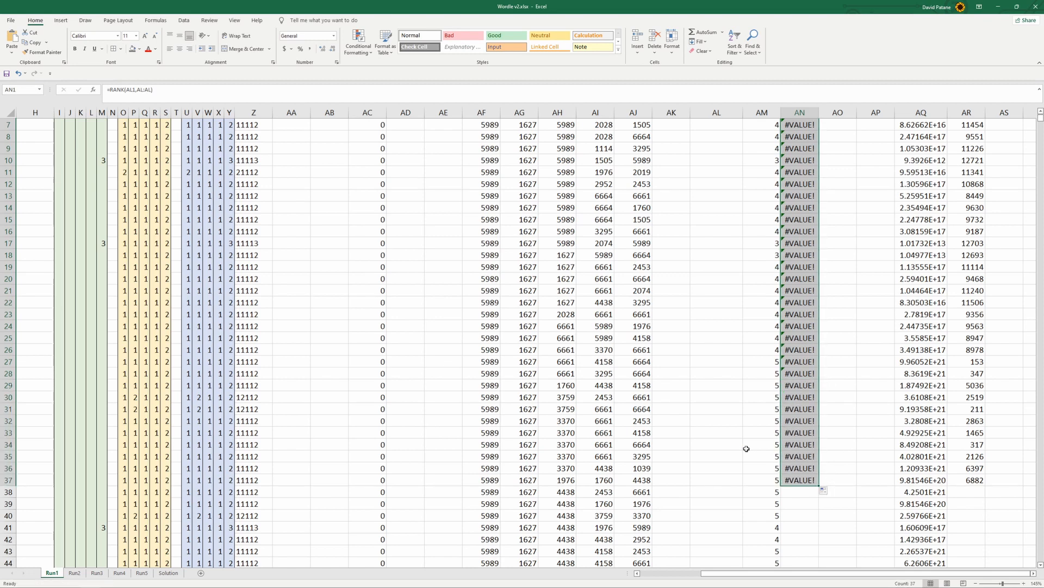
# Fill the formulas in columns AL:AR from row 34 down to the last word in row 12971 and check the ranks
pyautogui.moveTo(728, 442); pyautogui.dragTo(819, 390)
pyautogui.scroll(6, 819, 390)
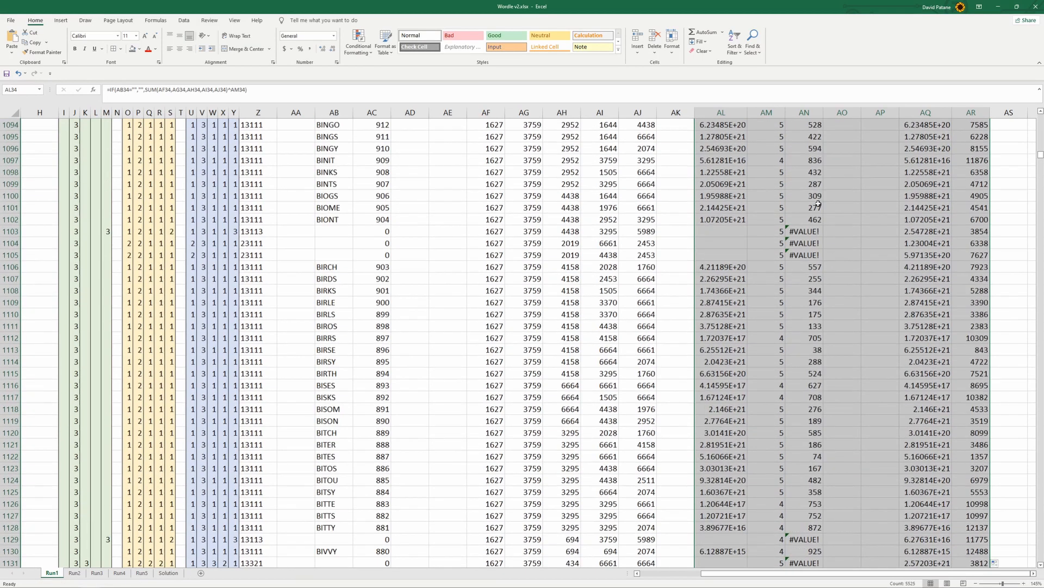
pyautogui.scroll(6, 824, 183)
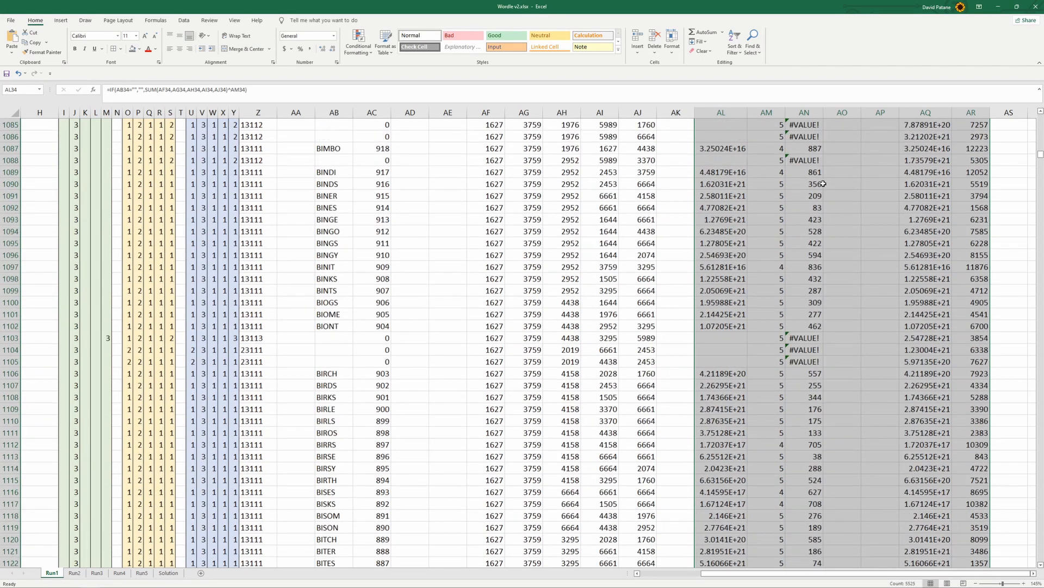
pyautogui.scroll(-2, 823, 312)
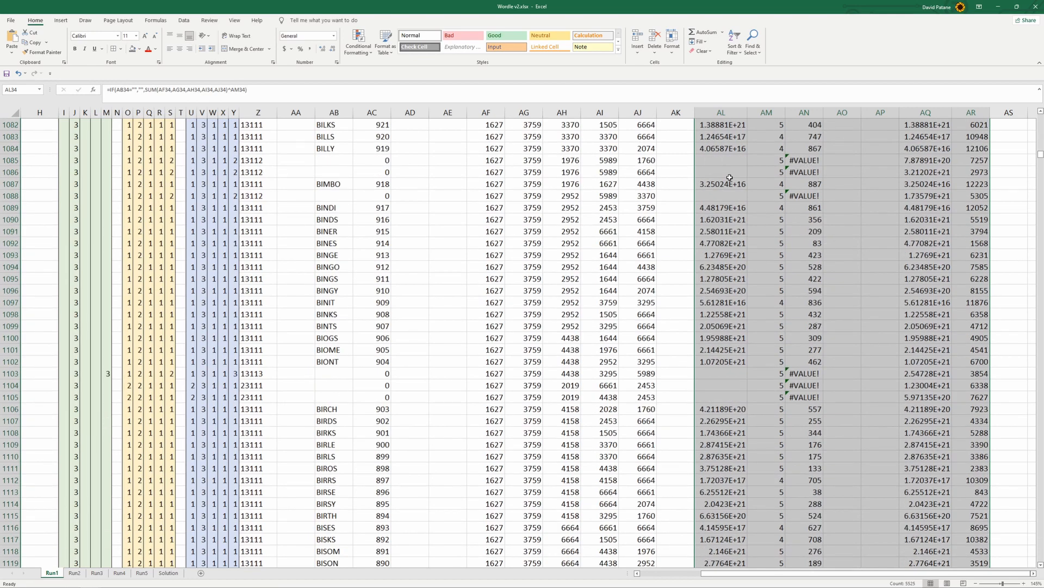
pyautogui.scroll(-13, 756, 187)
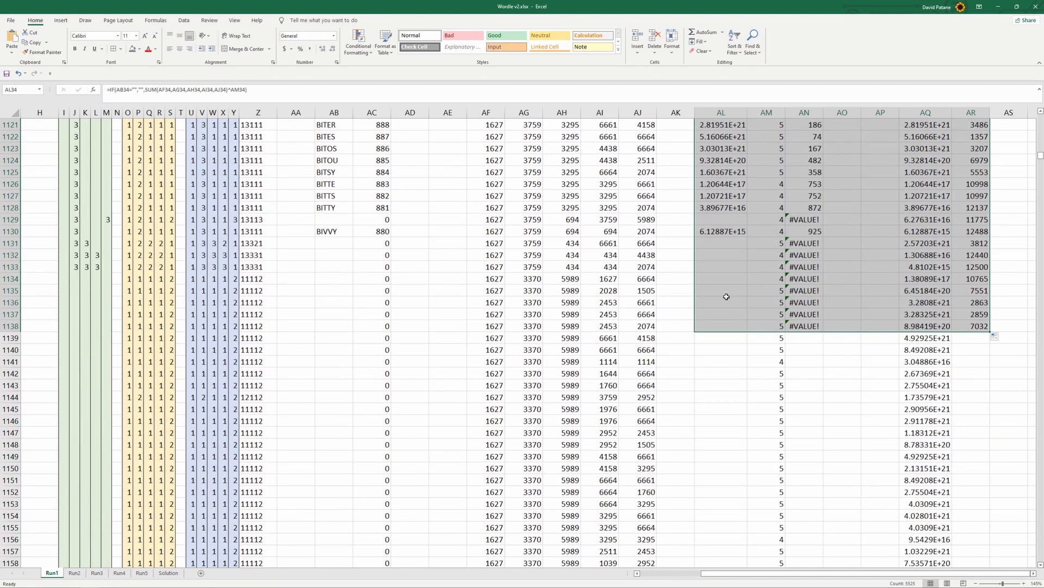
pyautogui.moveTo(990, 331)
pyautogui.mouseDown()
pyautogui.moveTo(1013, 539)
pyautogui.moveTo(999, 586)
pyautogui.moveTo(961, 585)
pyautogui.moveTo(955, 544)
pyautogui.mouseUp()
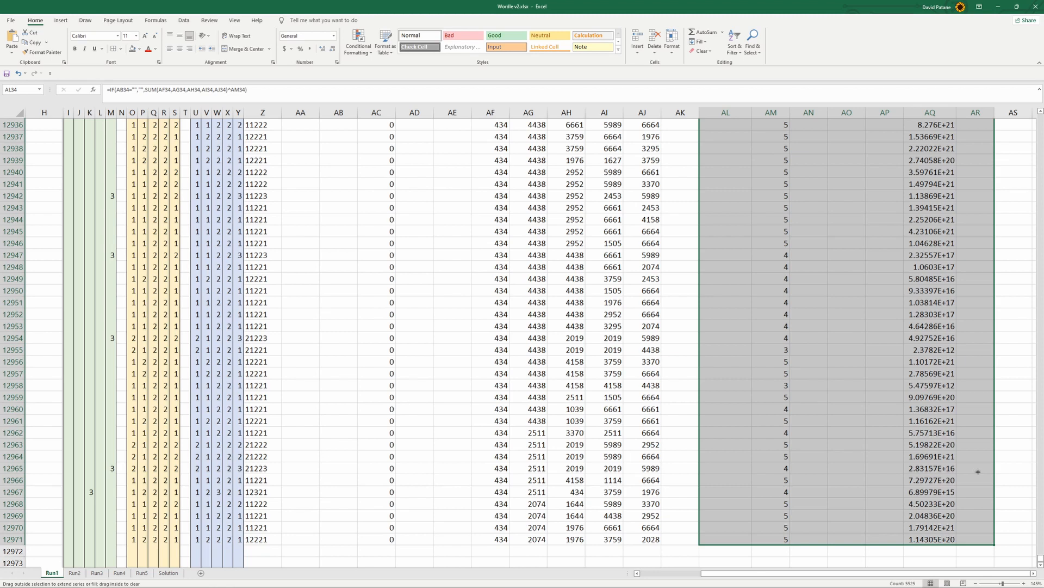
pyautogui.scroll(4, 974, 295)
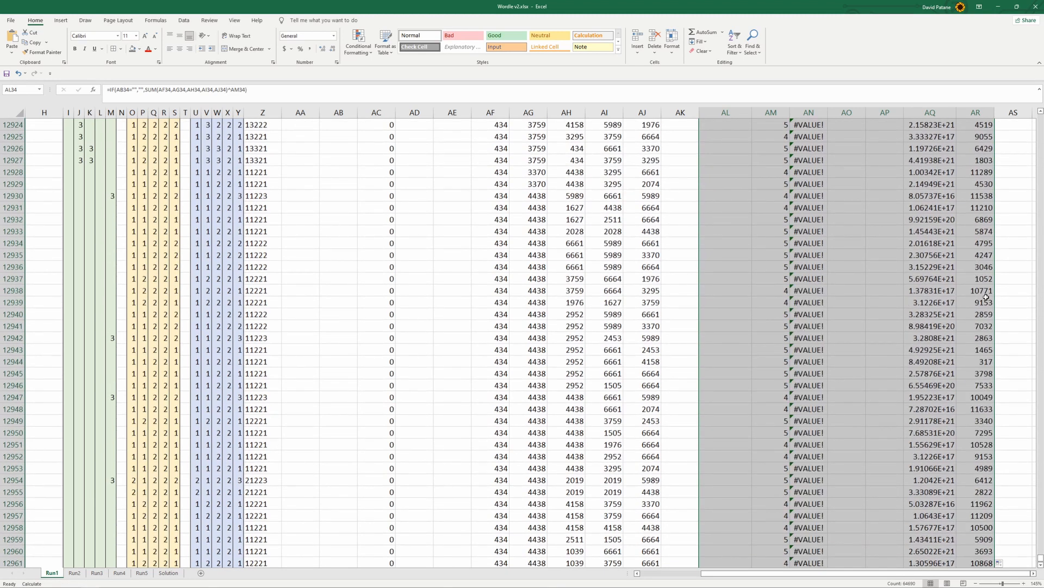
pyautogui.scroll(-8, 979, 294)
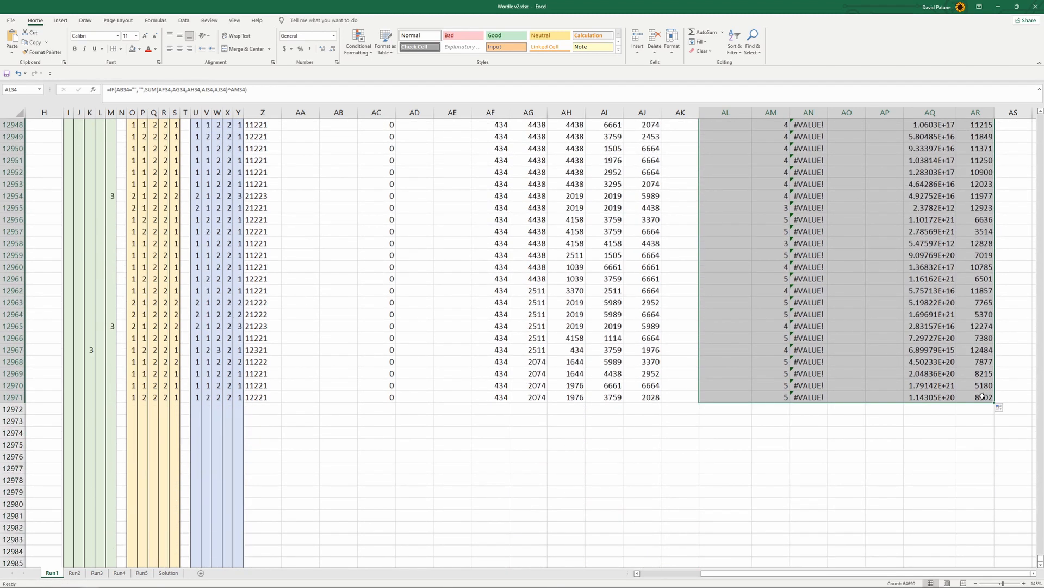
pyautogui.scroll(3, 905, 456)
pyautogui.scroll(-2, 902, 457)
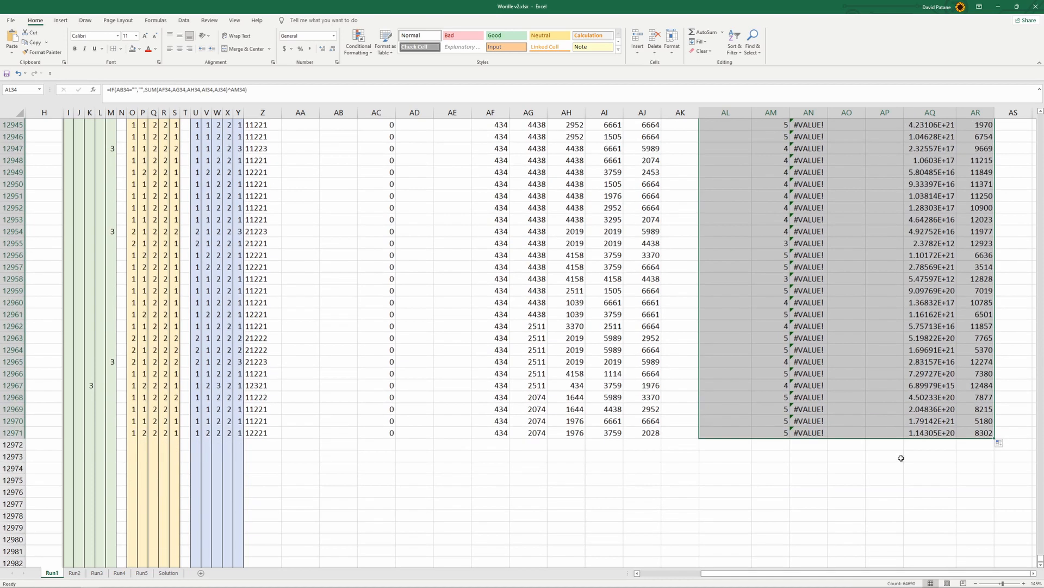
# On the Solution sheet, enter the label "Top 10 words" in B16 below the attempts
pyautogui.click(169, 572)
pyautogui.scroll(-3, 490, 392)
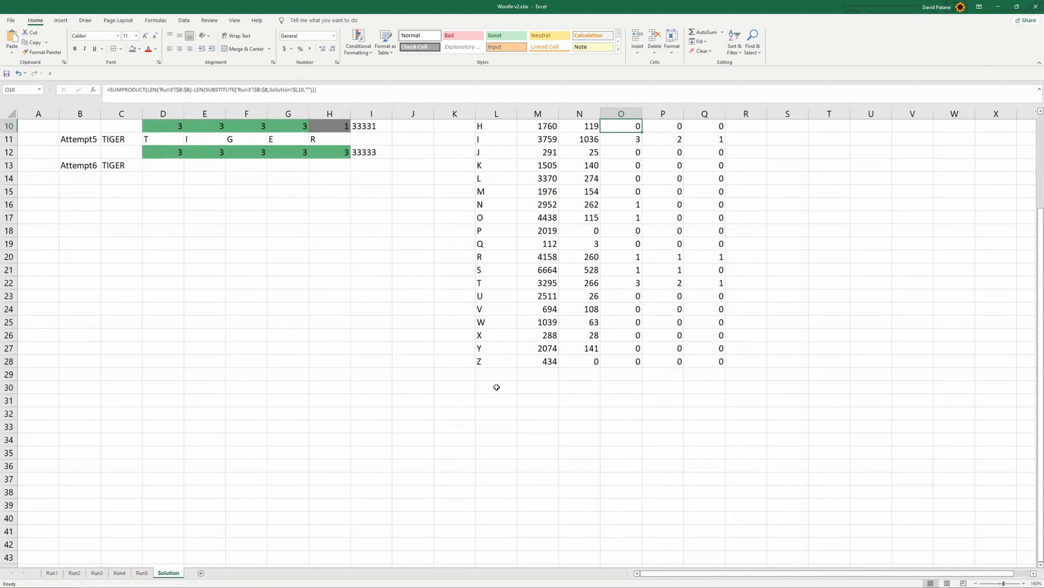
pyautogui.scroll(2, 327, 337)
pyautogui.click(120, 308)
pyautogui.click(87, 293)
pyautogui.click(84, 281)
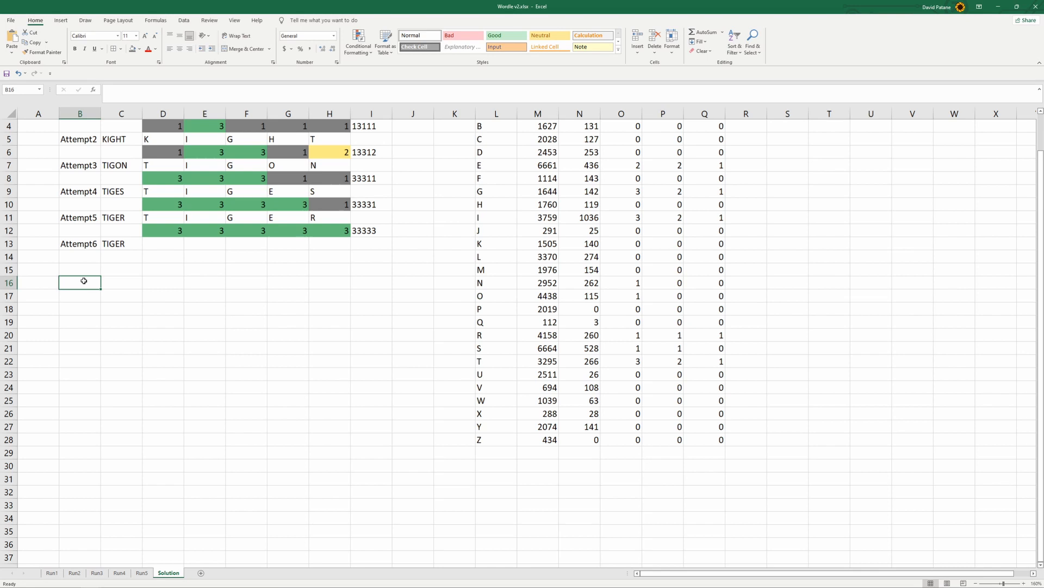
pyautogui.write('Top ')
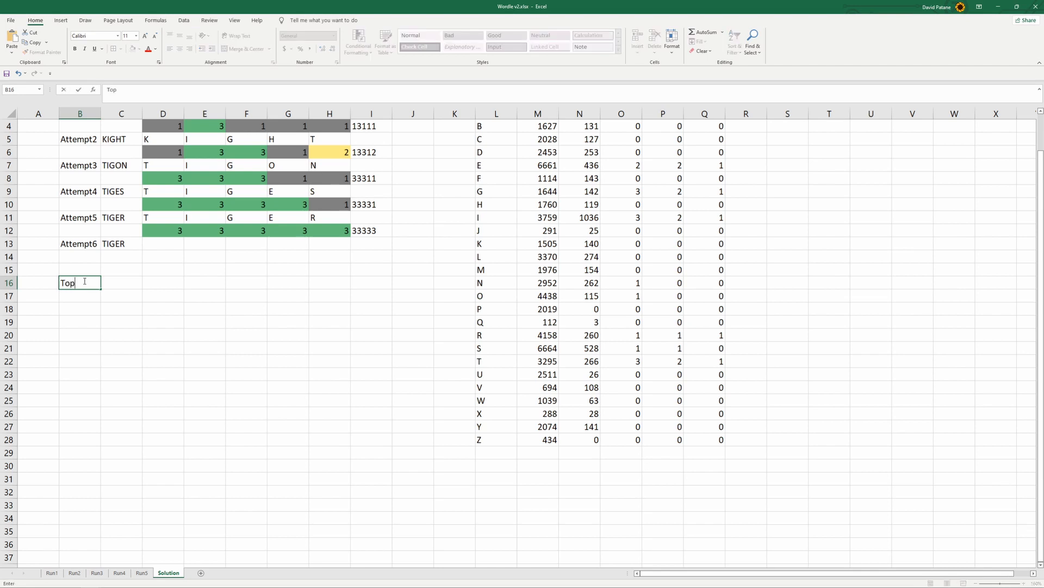
pyautogui.write('10 words')
pyautogui.press('Return')
pyautogui.click(84, 281)
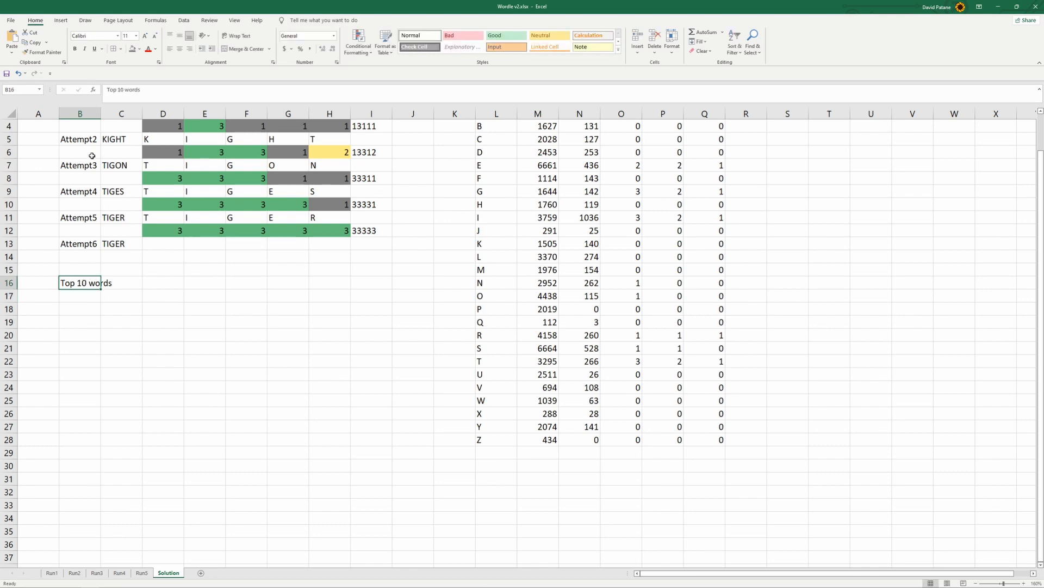
pyautogui.press('Return')
pyautogui.click(151, 286)
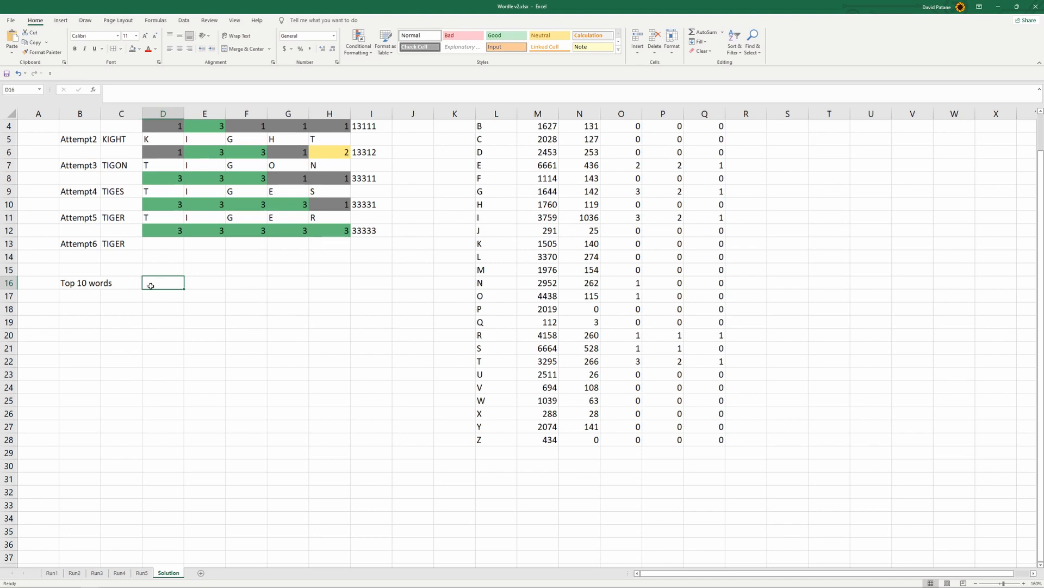
pyautogui.write('Start')
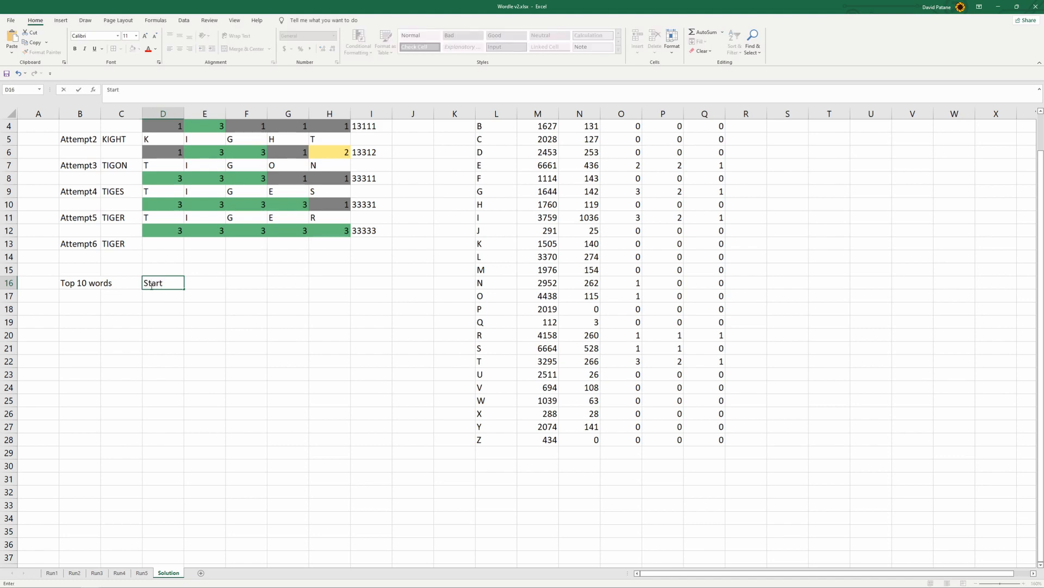
pyautogui.press('Tab')
pyautogui.write('Run1')
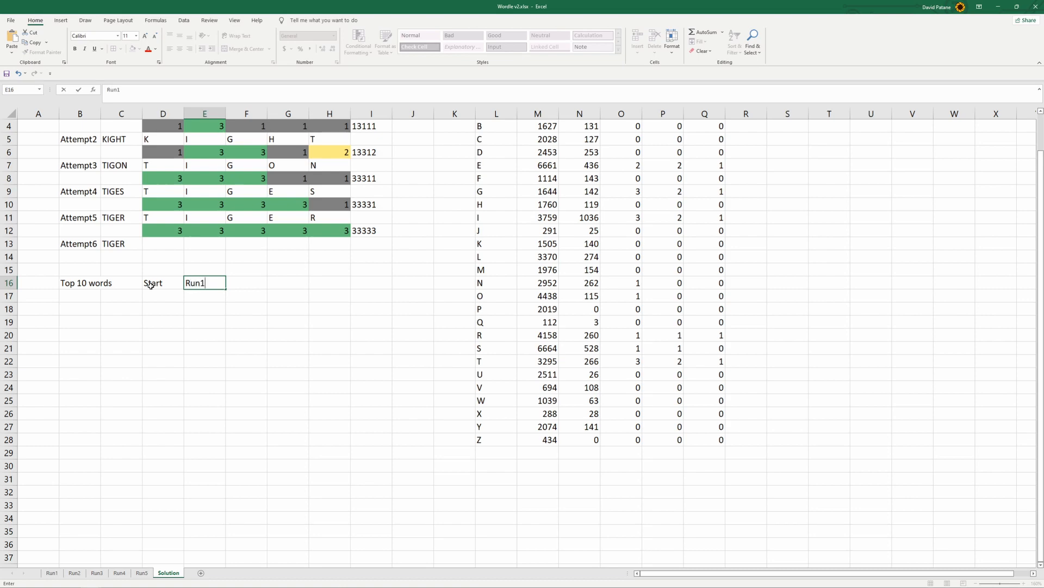
pyautogui.press('Tab')
pyautogui.write('Run2')
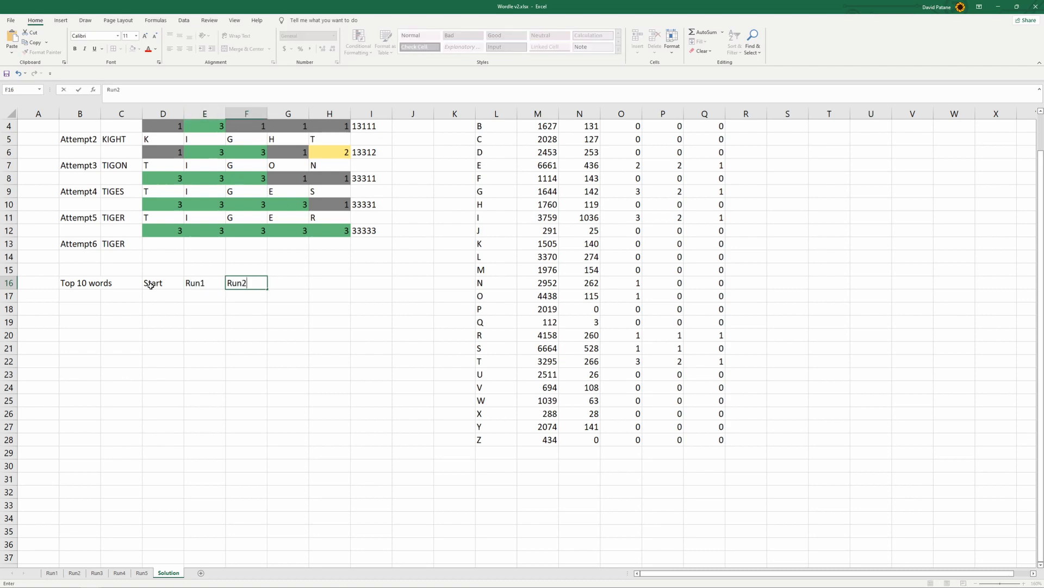
pyautogui.press('Left')
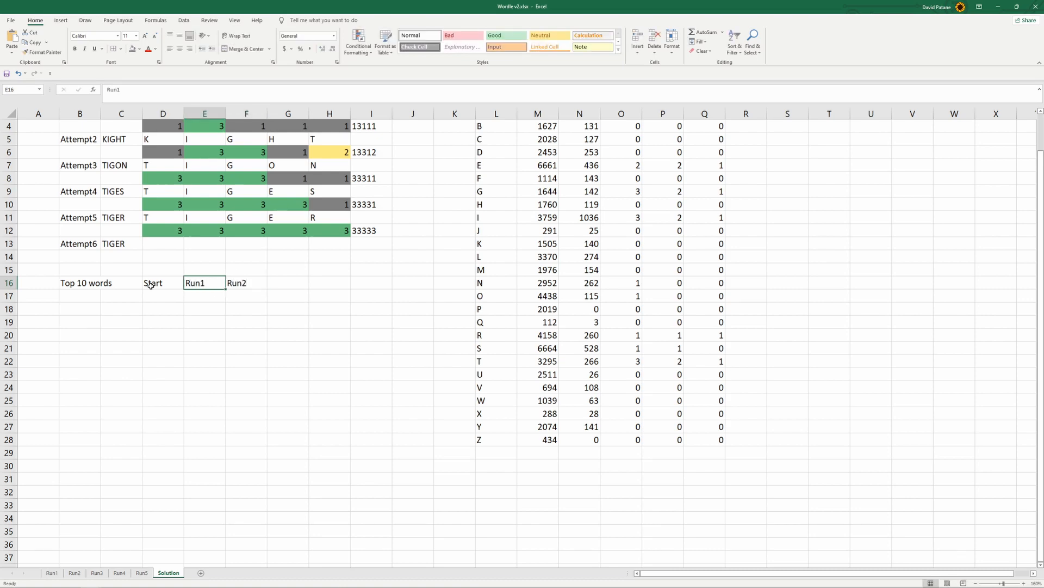
pyautogui.press('Delete')
pyautogui.write('Run')
pyautogui.press('BackSpace')
pyautogui.press('BackSpace')
pyautogui.press('BackSpace')
pyautogui.write('Attem')
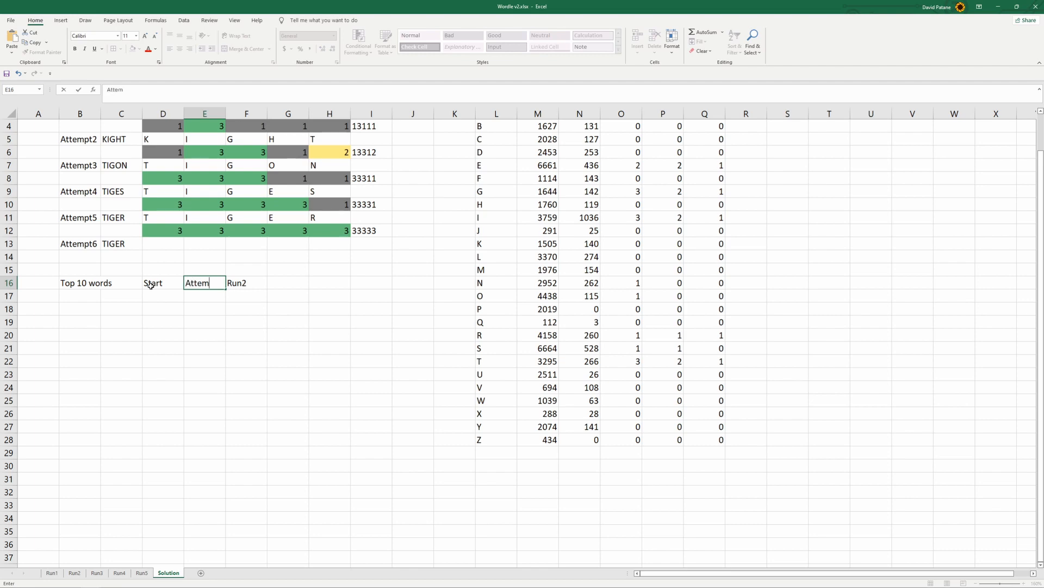
pyautogui.press('BackSpace')
pyautogui.press('BackSpace')
pyautogui.press('BackSpace')
pyautogui.press('BackSpace')
pyautogui.press('BackSpace')
# Enter Attempt1 and Attempt2 in D16:E16 and fill the series across to Attempt6 in I16
pyautogui.press('Left')
pyautogui.write('Attempt1')
pyautogui.press('Tab')
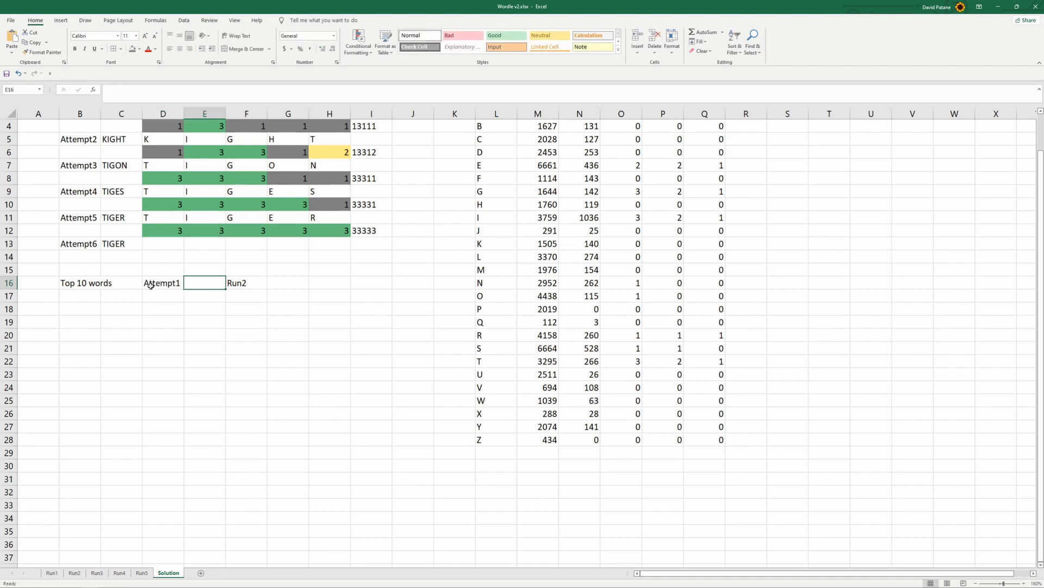
pyautogui.scroll(1, 151, 284)
pyautogui.write('A')
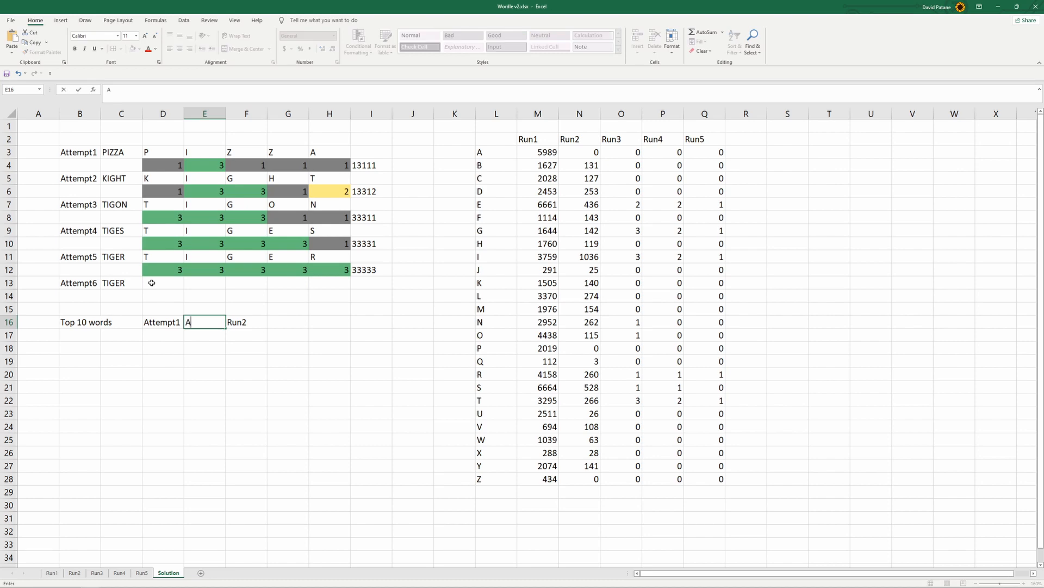
pyautogui.write('ttempt2')
pyautogui.click(161, 351)
pyautogui.moveTo(163, 321); pyautogui.dragTo(395, 330)
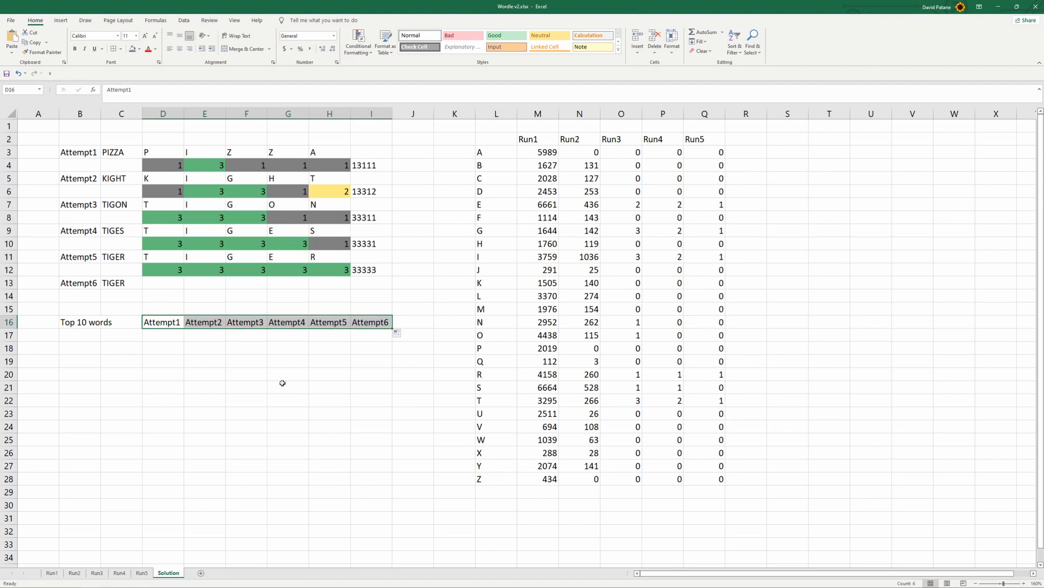
# Number the list rows 1 to 10 in C17:C26 by entering the first numbers and filling the series down
pyautogui.click(164, 337)
pyautogui.click(121, 336)
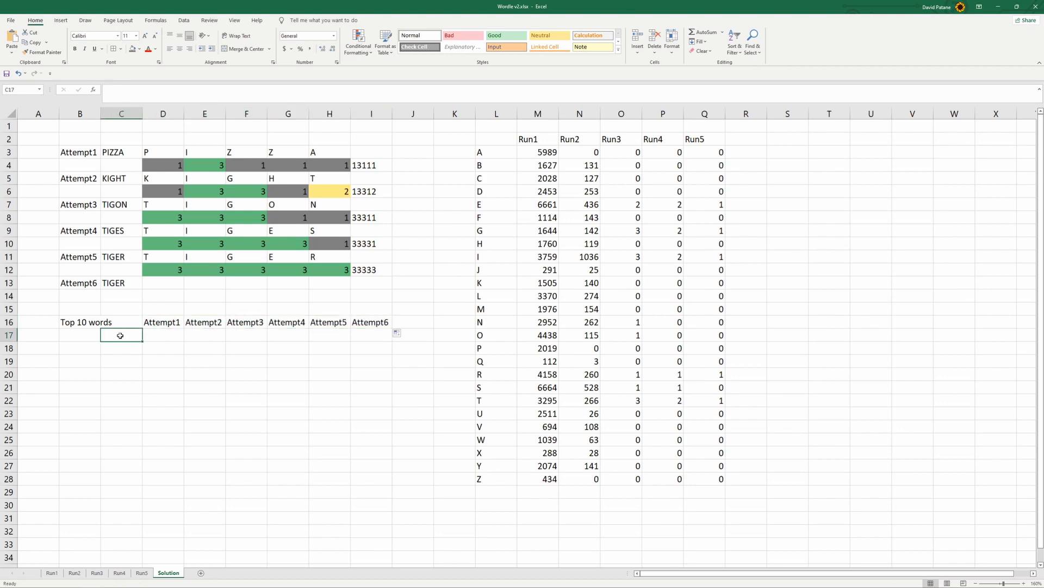
pyautogui.write('1')
pyautogui.press('Return')
pyautogui.write('2')
pyautogui.press('Return')
pyautogui.write('3')
pyautogui.press('Return')
pyautogui.write('4')
pyautogui.moveTo(125, 349); pyautogui.dragTo(157, 457)
pyautogui.click(171, 335)
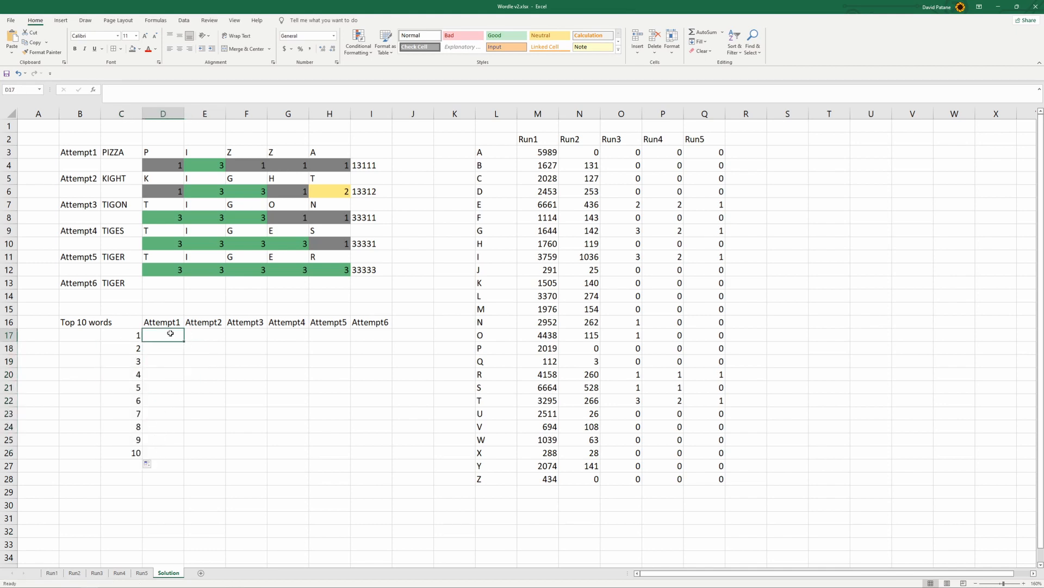
pyautogui.write('=')
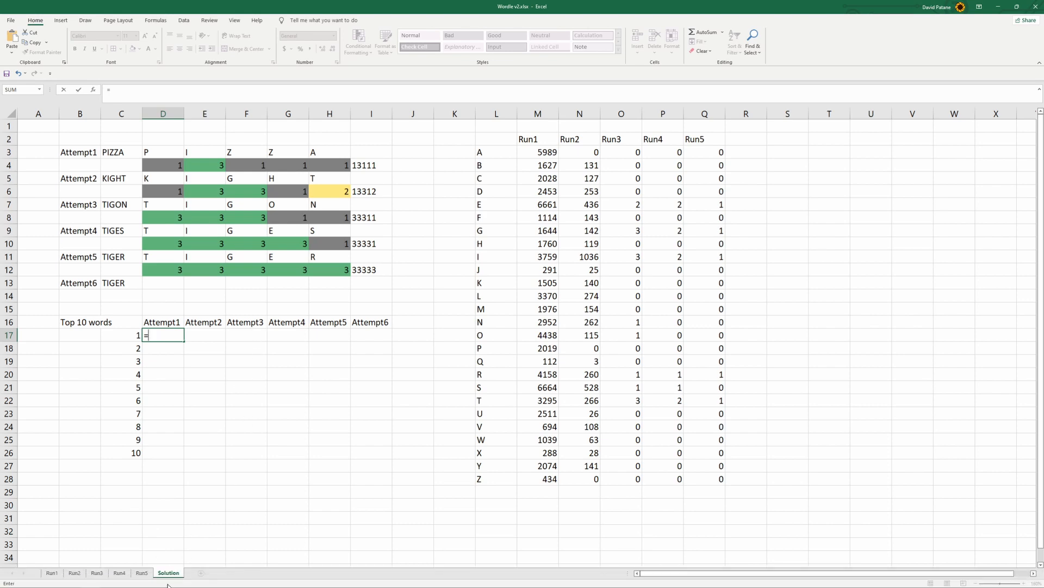
pyautogui.click(75, 573)
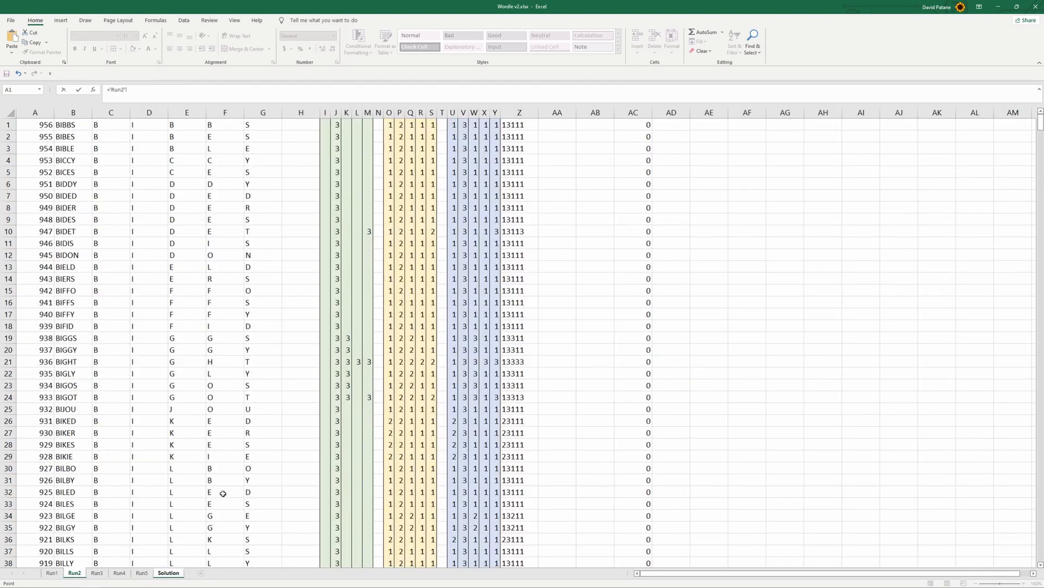
pyautogui.click(133, 574)
pyautogui.click(51, 573)
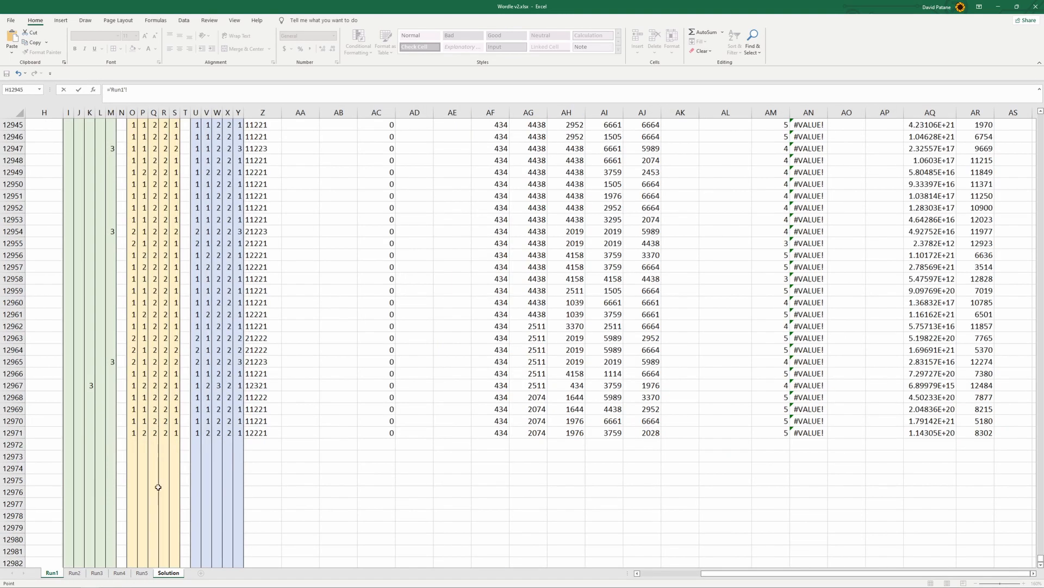
pyautogui.scroll(20, 457, 303)
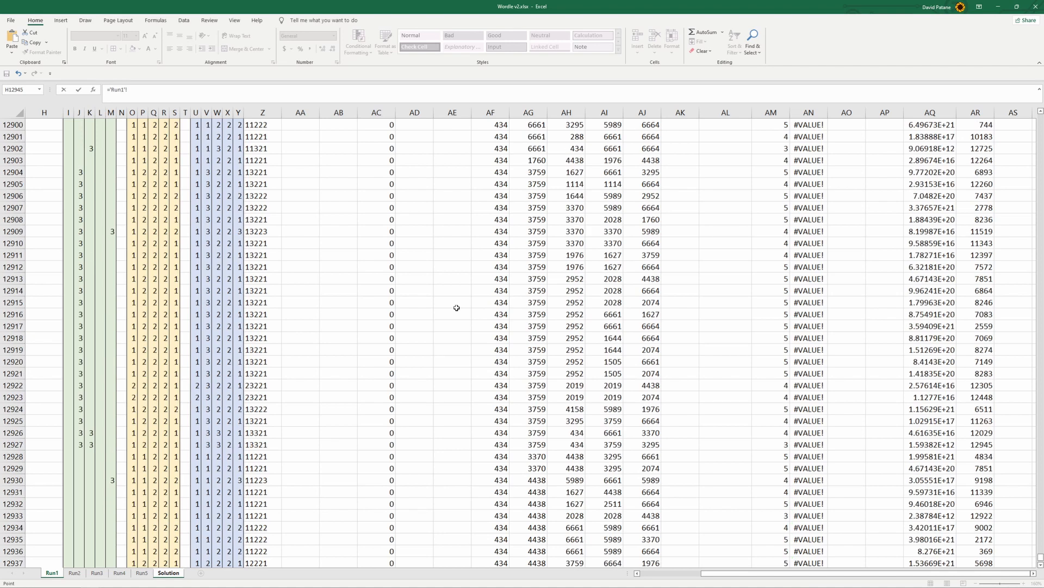
pyautogui.click(75, 573)
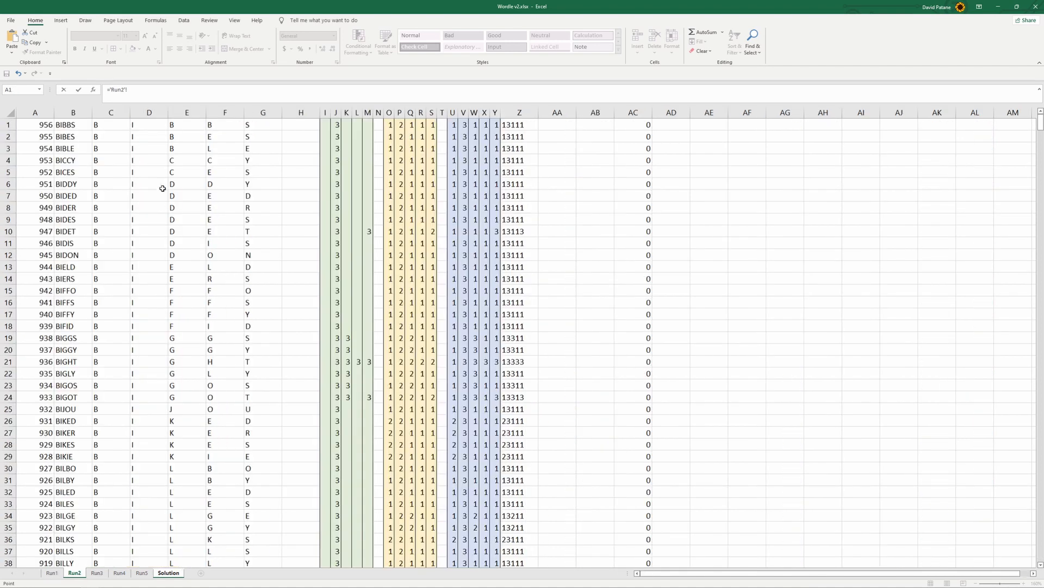
pyautogui.click(520, 137)
pyautogui.click(651, 125)
pyautogui.click(558, 125)
pyautogui.press('Escape')
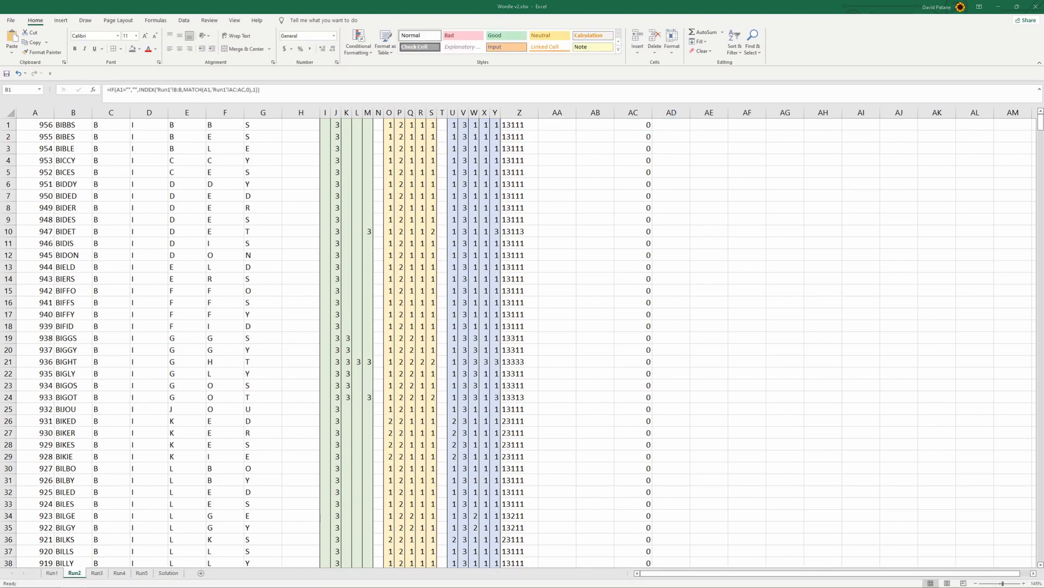
# Copy the INDEX/MATCH part of the formula in cell B1 on Run2 and paste it into D17 on the Solution sheet
pyautogui.click(140, 91)
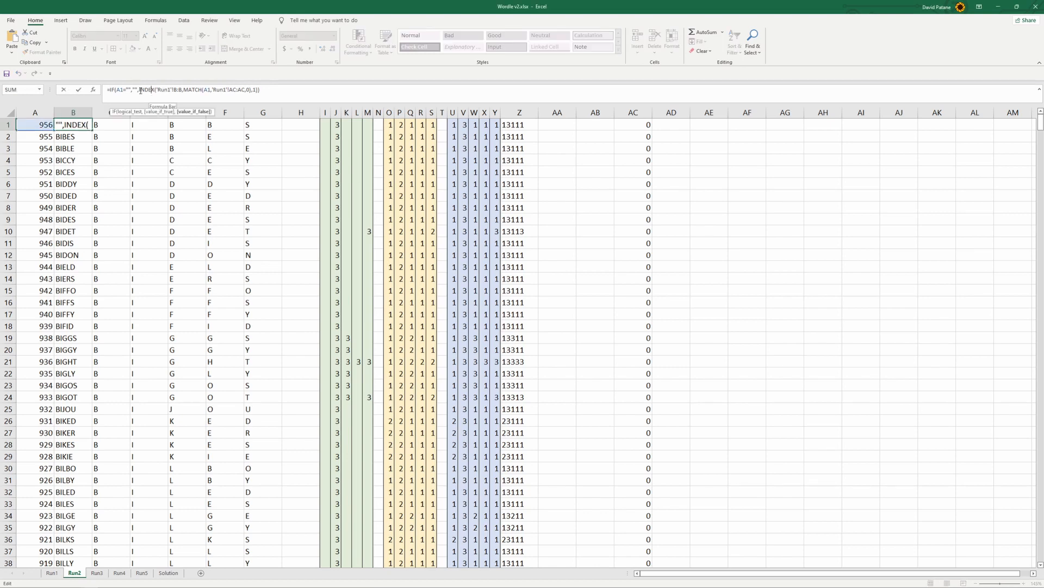
pyautogui.moveTo(139, 91); pyautogui.dragTo(273, 126)
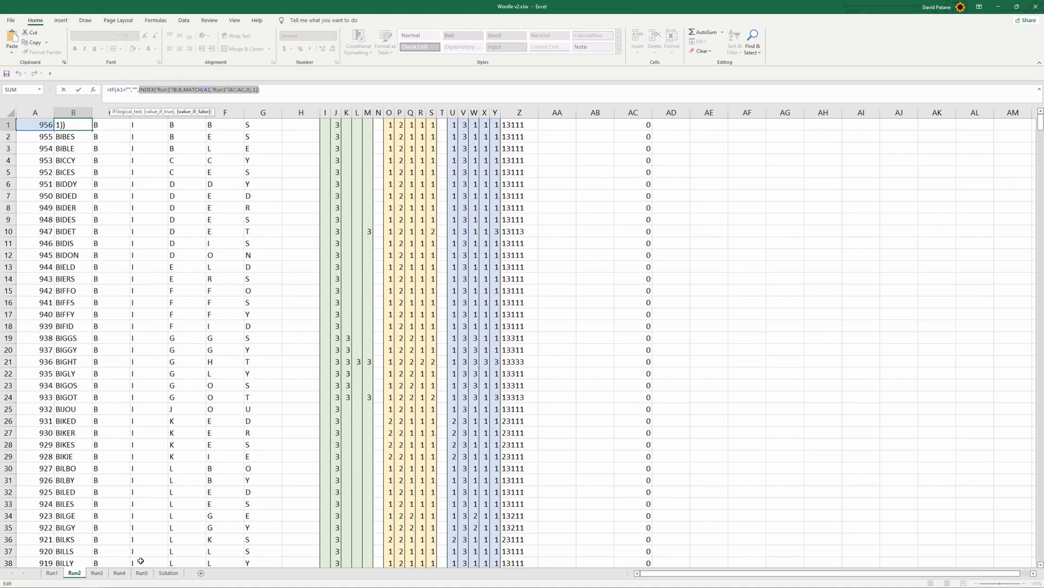
pyautogui.press('Escape')
pyautogui.click(168, 572)
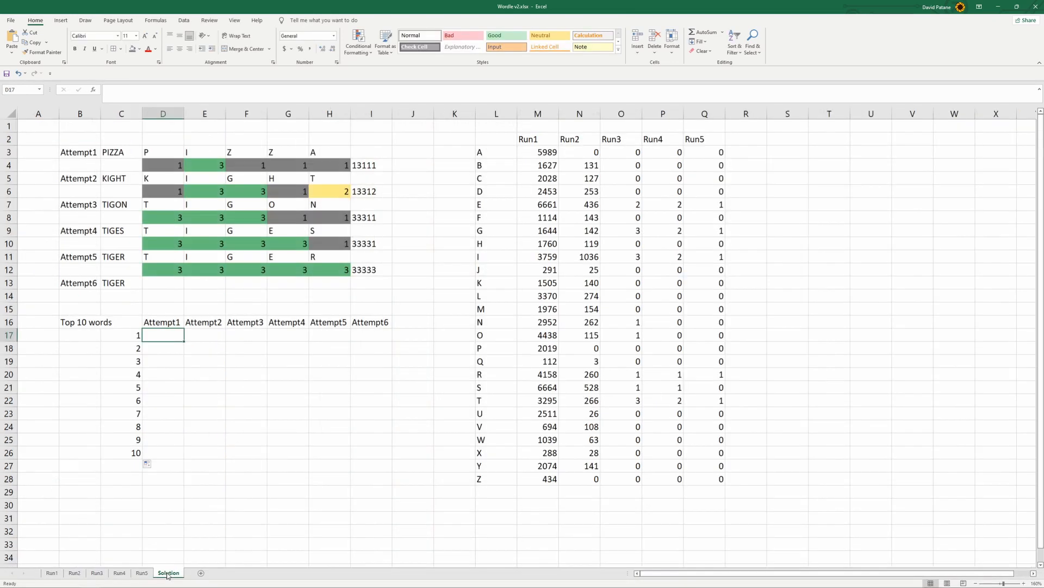
pyautogui.hotkey('ctrl', 'v')
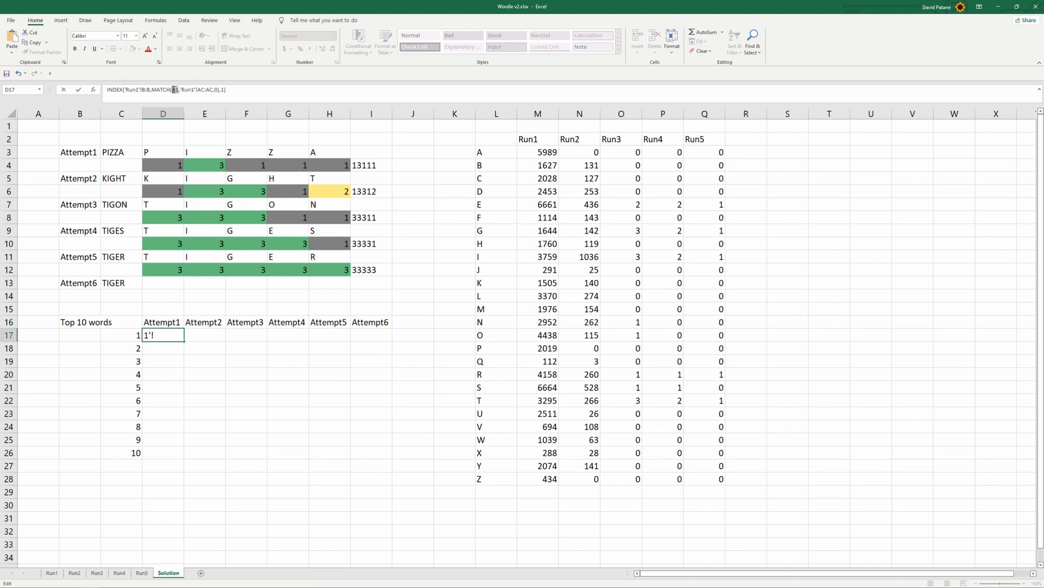
# Turn the pasted text in D17 into a formula with a leading equals sign and set its MATCH lookup value to C17
pyautogui.click(130, 336)
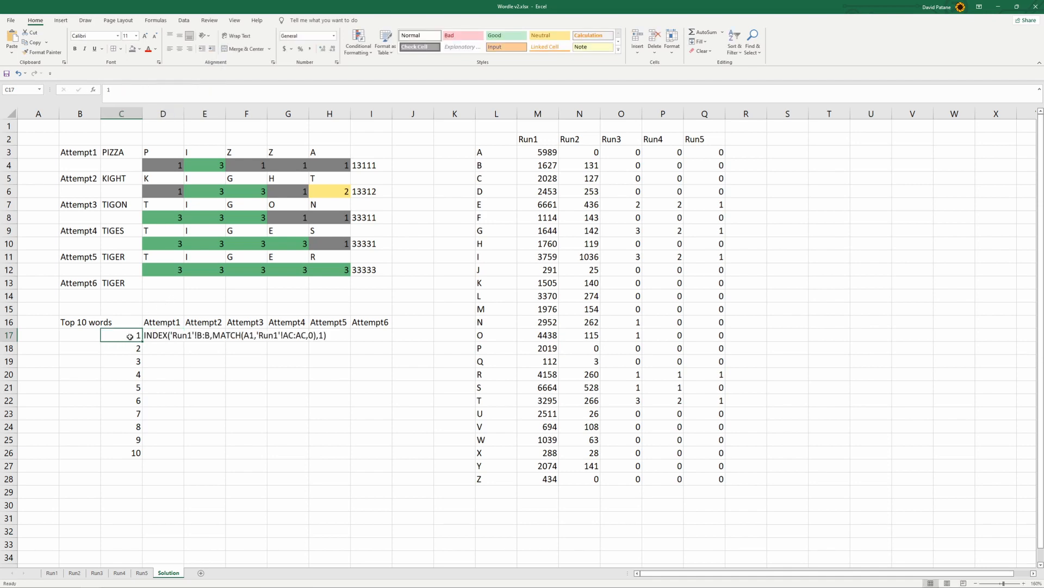
pyautogui.click(154, 339)
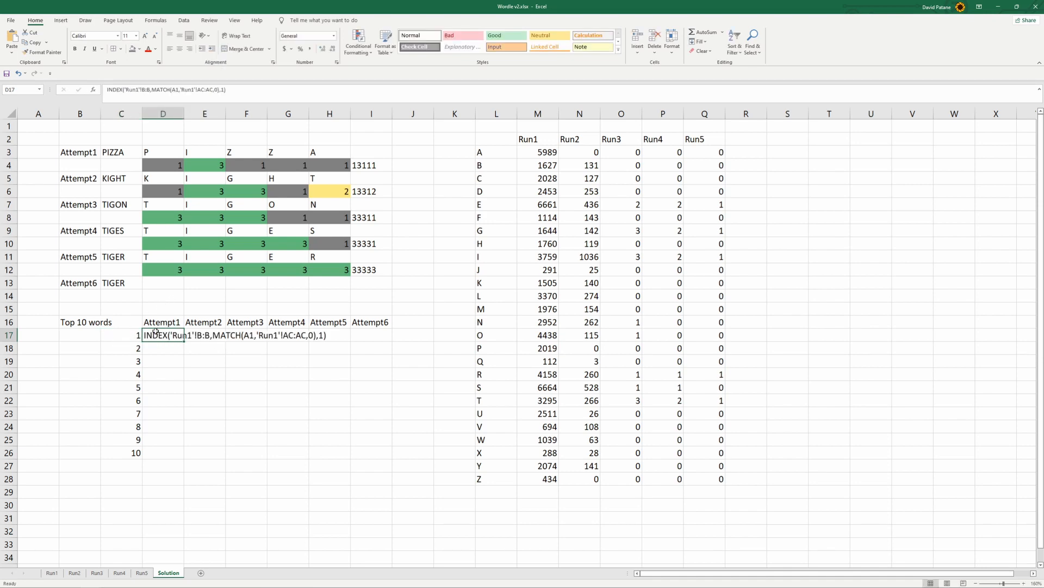
pyautogui.click(106, 90)
pyautogui.write('=')
pyautogui.click(185, 91)
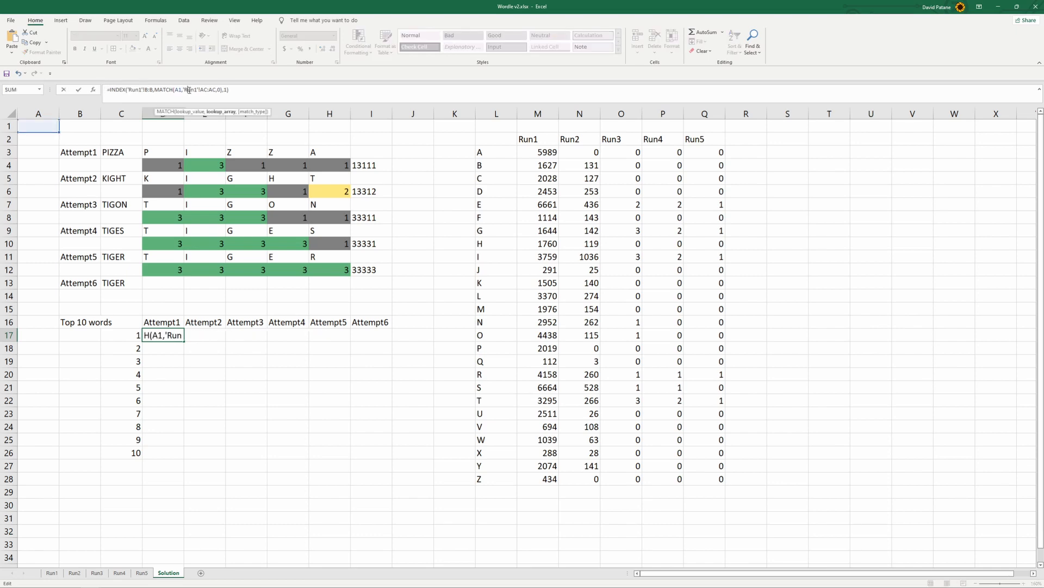
pyautogui.doubleClick(177, 90)
pyautogui.click(126, 338)
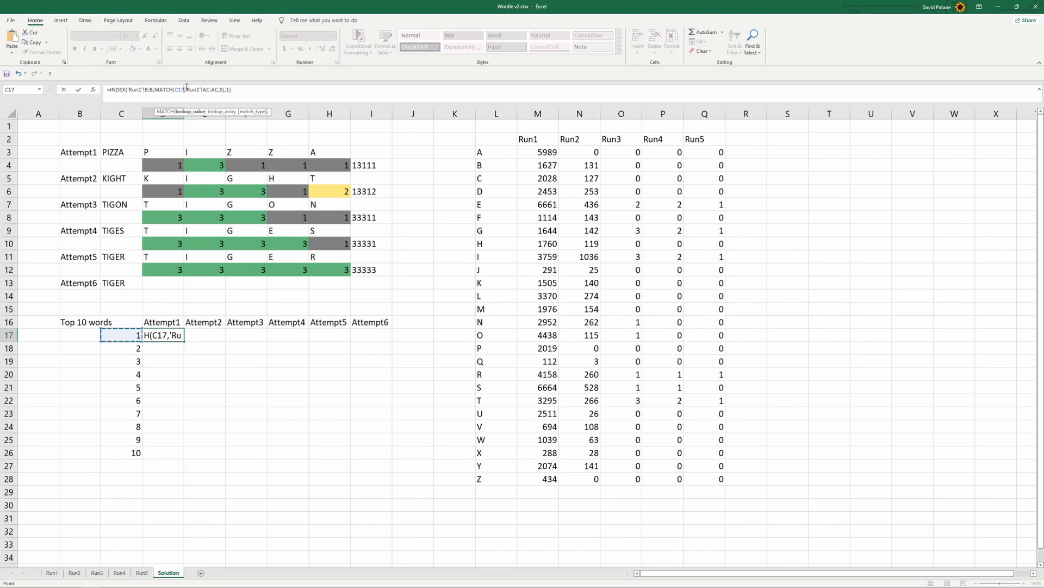
# Replace the MATCH lookup array in the D17 formula with the rank column AR:AR on Run1
pyautogui.moveTo(186, 89); pyautogui.dragTo(218, 89)
pyautogui.click(52, 572)
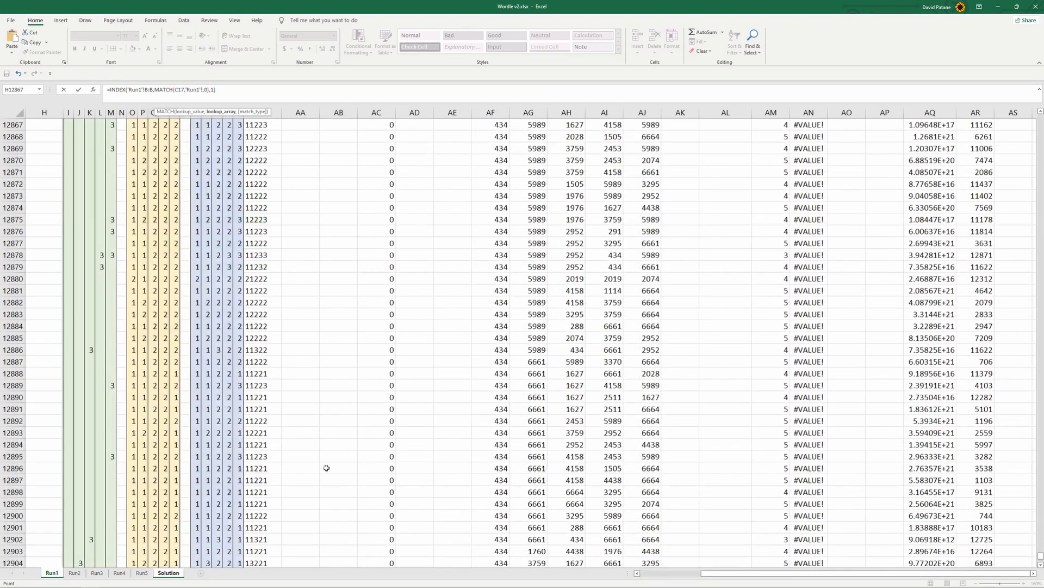
pyautogui.click(977, 113)
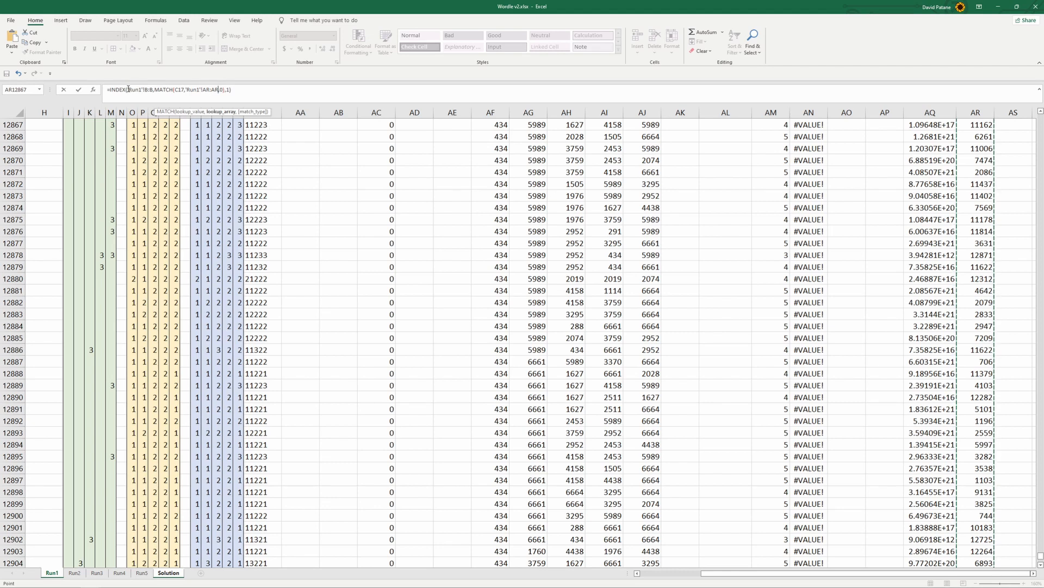
# Point the INDEX array at column B:B on Run1, enter the formula, and fill it from D17 down to D26
pyautogui.moveTo(127, 89); pyautogui.dragTo(153, 92)
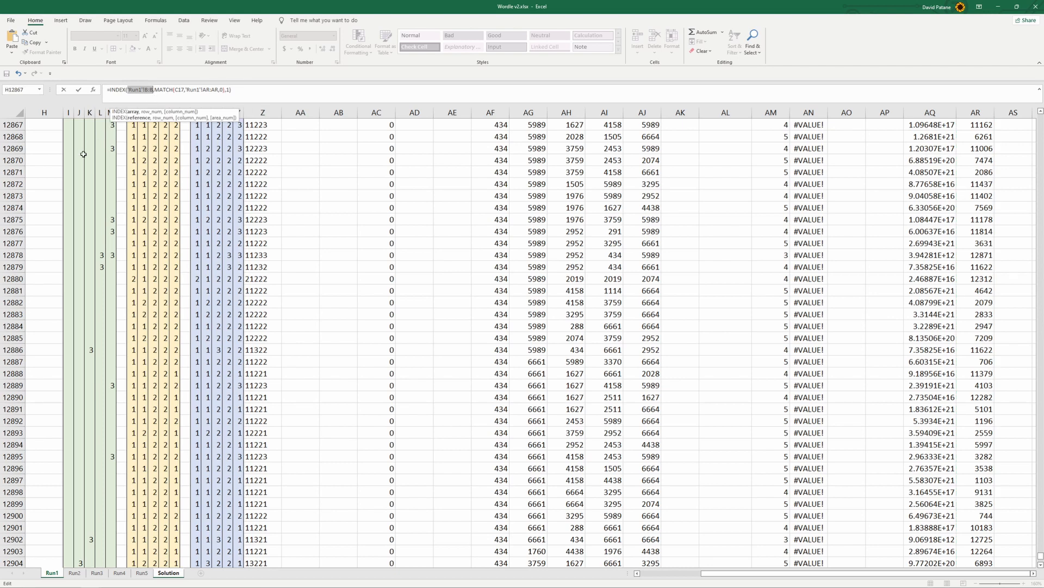
pyautogui.moveTo(784, 572); pyautogui.dragTo(722, 573)
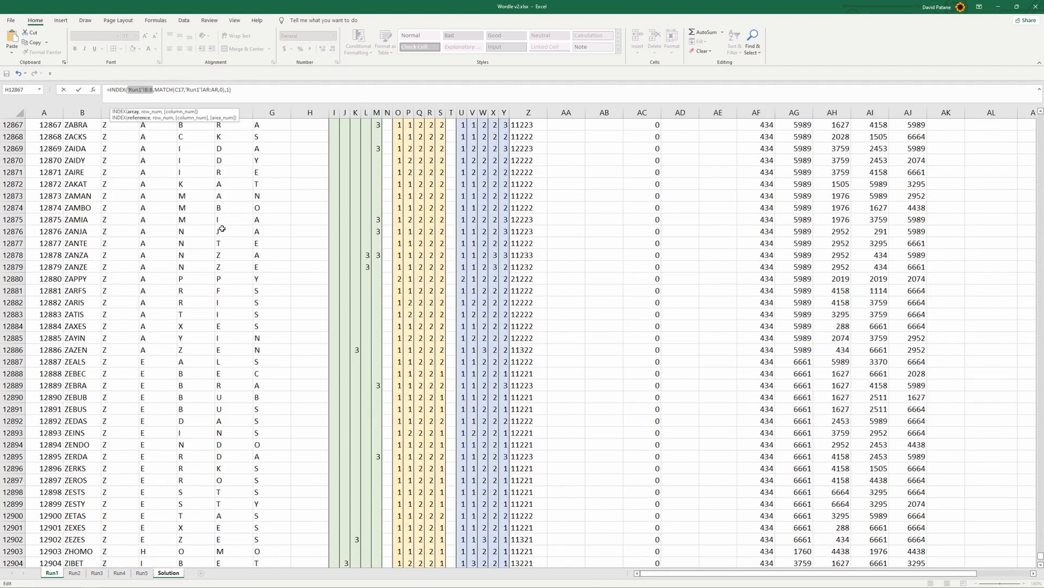
pyautogui.click(93, 114)
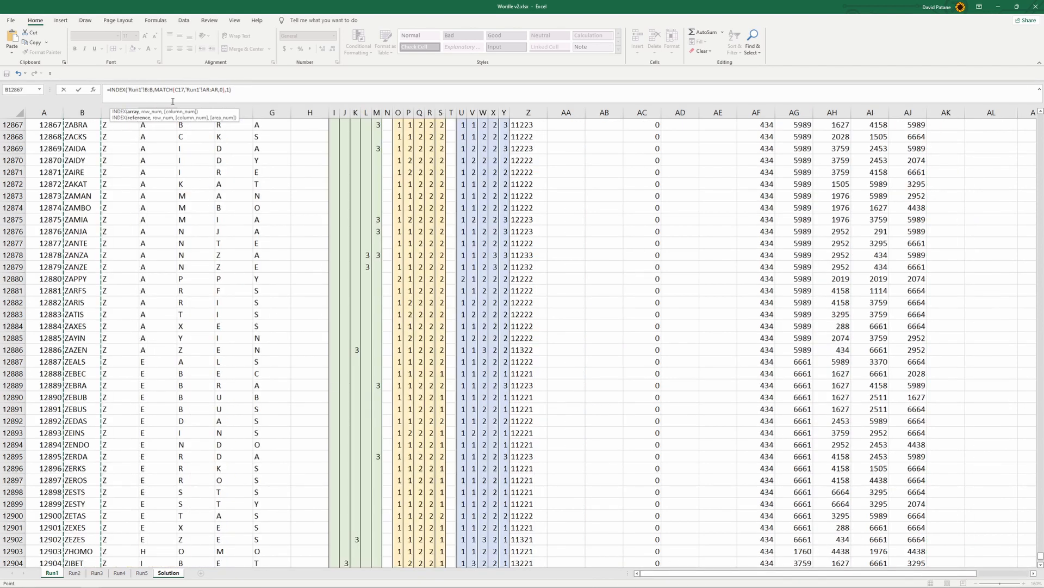
pyautogui.press('Return')
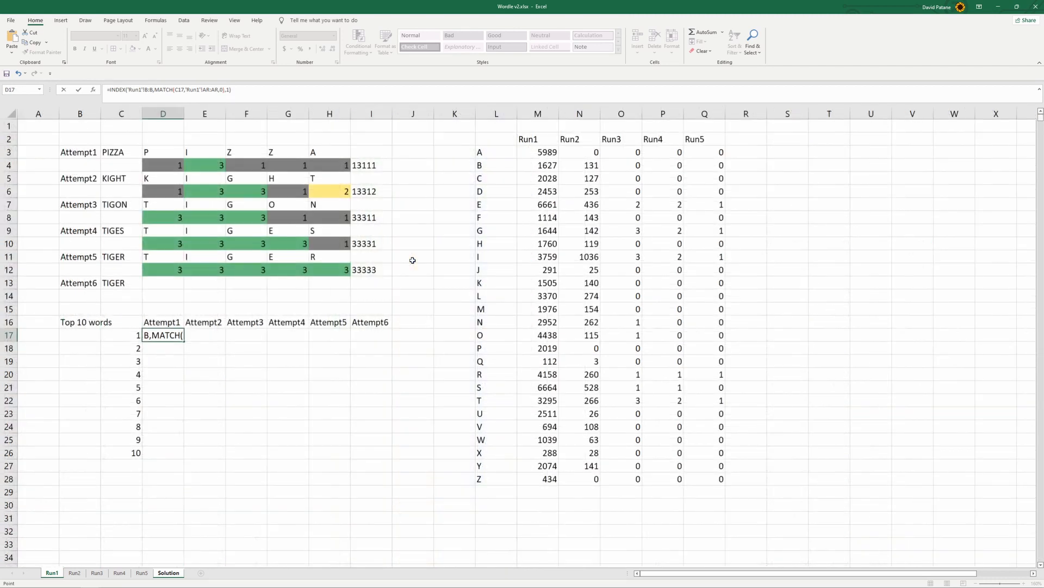
pyautogui.click(162, 336)
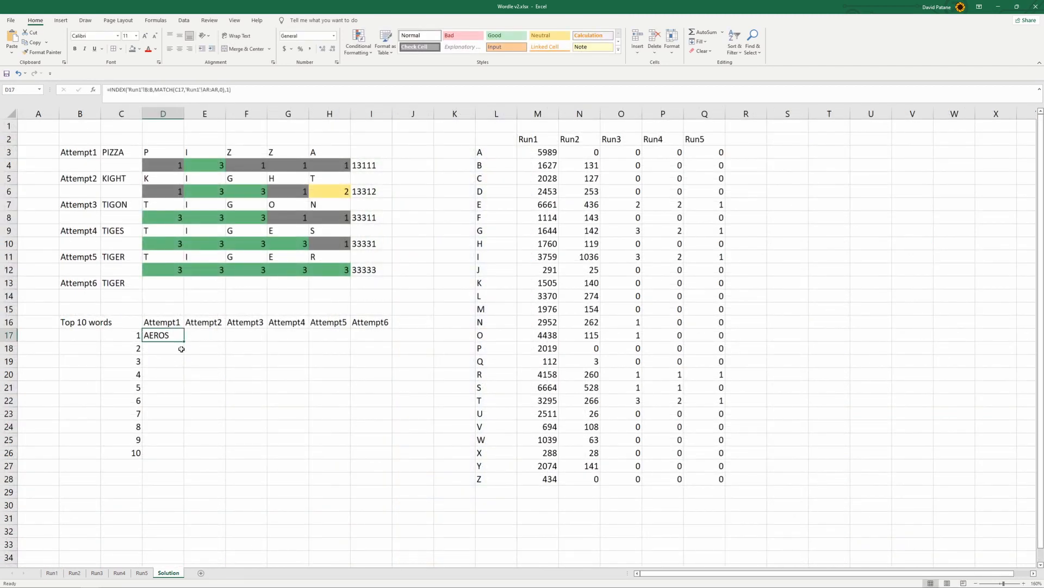
pyautogui.moveTo(184, 344); pyautogui.dragTo(173, 461)
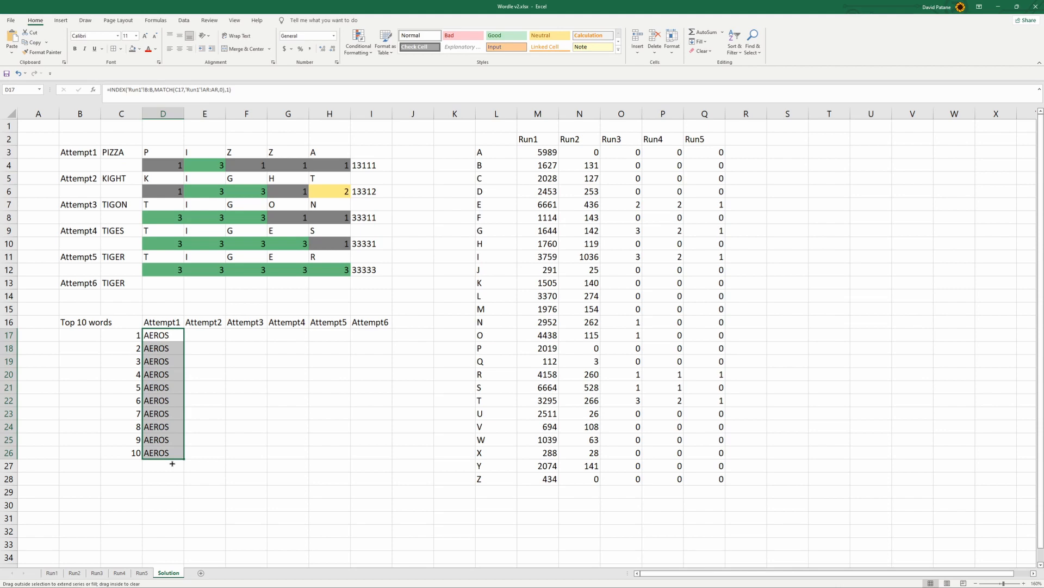
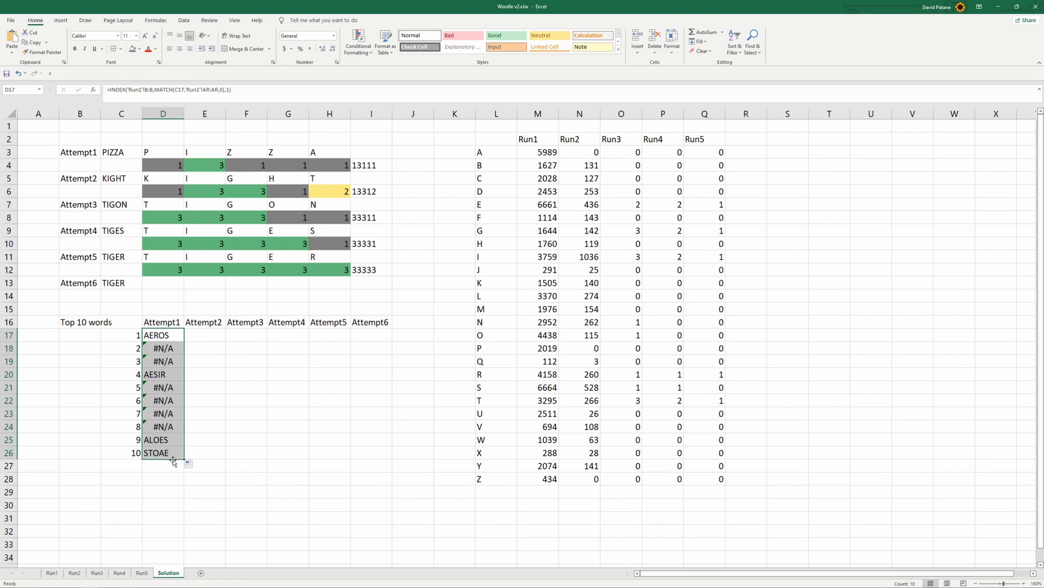
# Extend the rank numbers and word formulas in columns C and D from row 26 down to row 40
pyautogui.moveTo(115, 435); pyautogui.dragTo(174, 366)
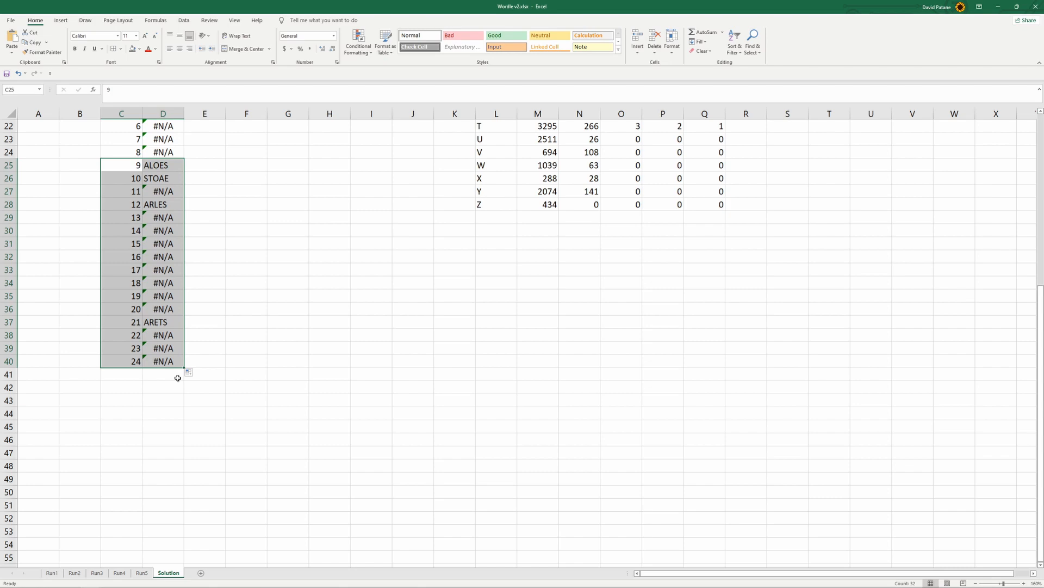
pyautogui.scroll(2, 182, 405)
pyautogui.scroll(-2, 181, 405)
pyautogui.moveTo(112, 335); pyautogui.dragTo(199, 478)
pyautogui.scroll(6, 170, 382)
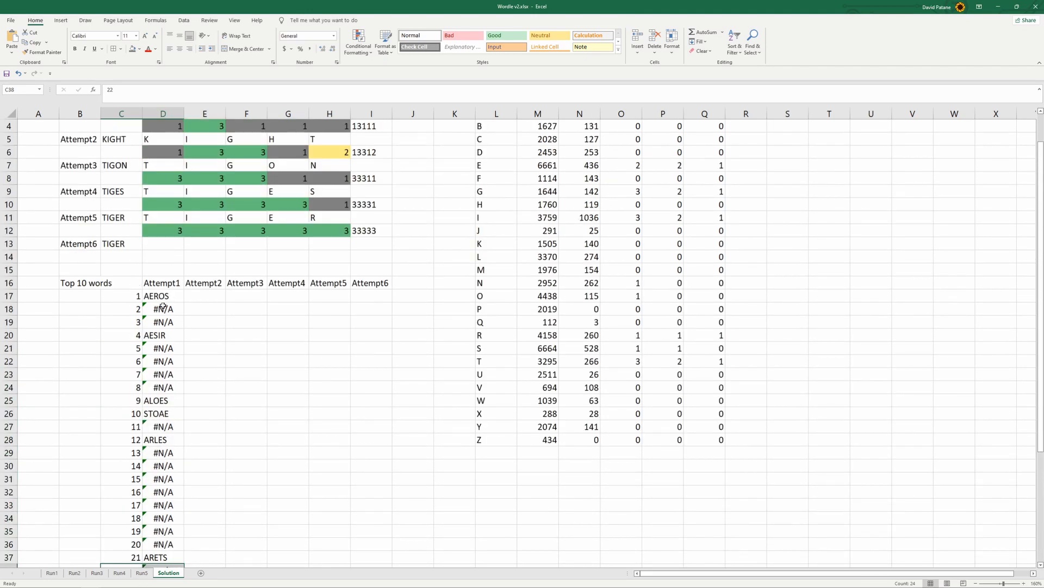
# Fill the Attempt1 formula in D17 across to I17 and check the copied formula in E17
pyautogui.click(213, 296)
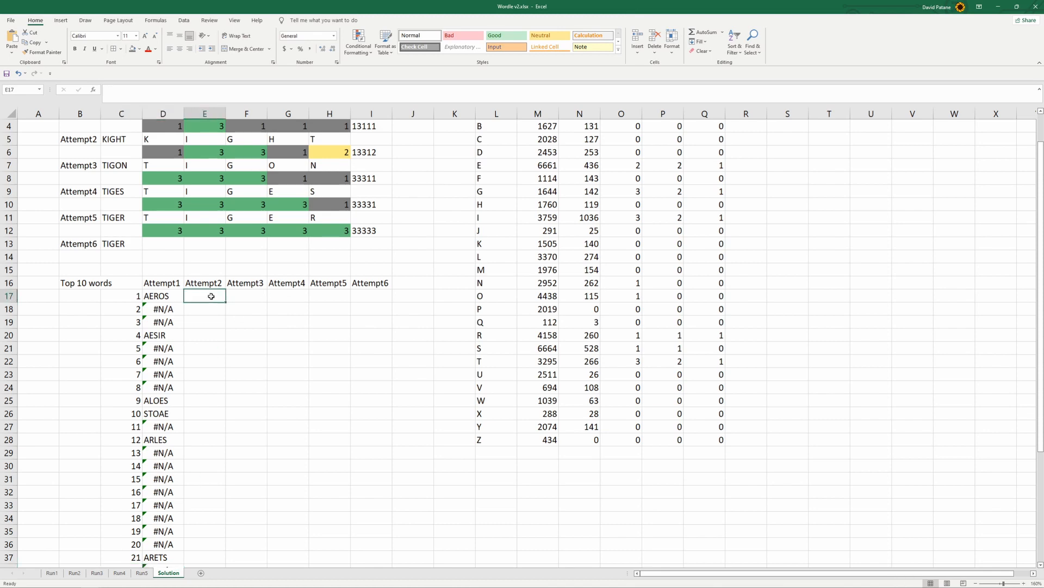
pyautogui.click(178, 294)
pyautogui.moveTo(185, 297); pyautogui.dragTo(381, 299)
pyautogui.click(211, 296)
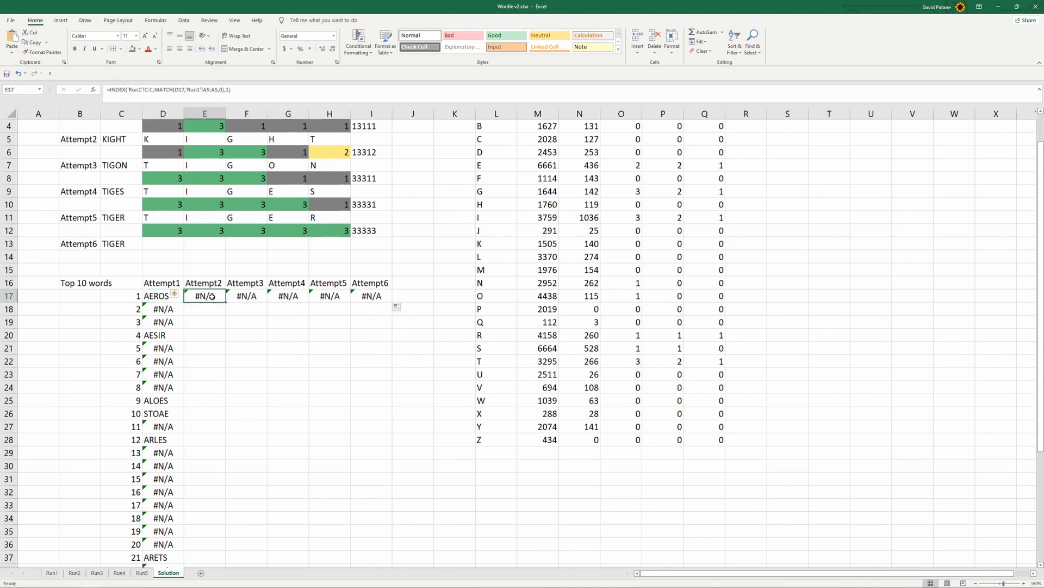
pyautogui.click(247, 91)
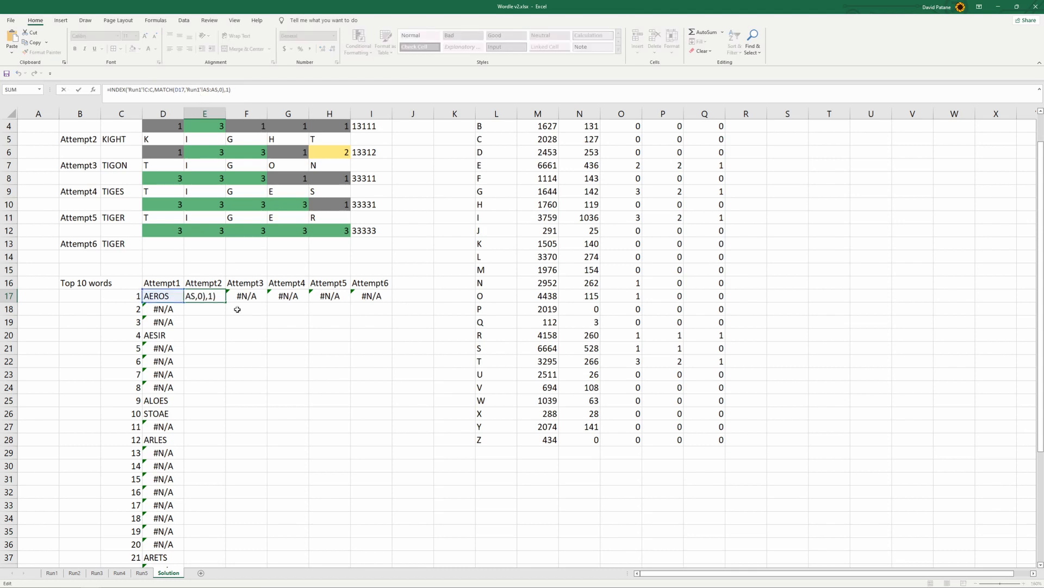
pyautogui.click(241, 344)
pyautogui.click(219, 300)
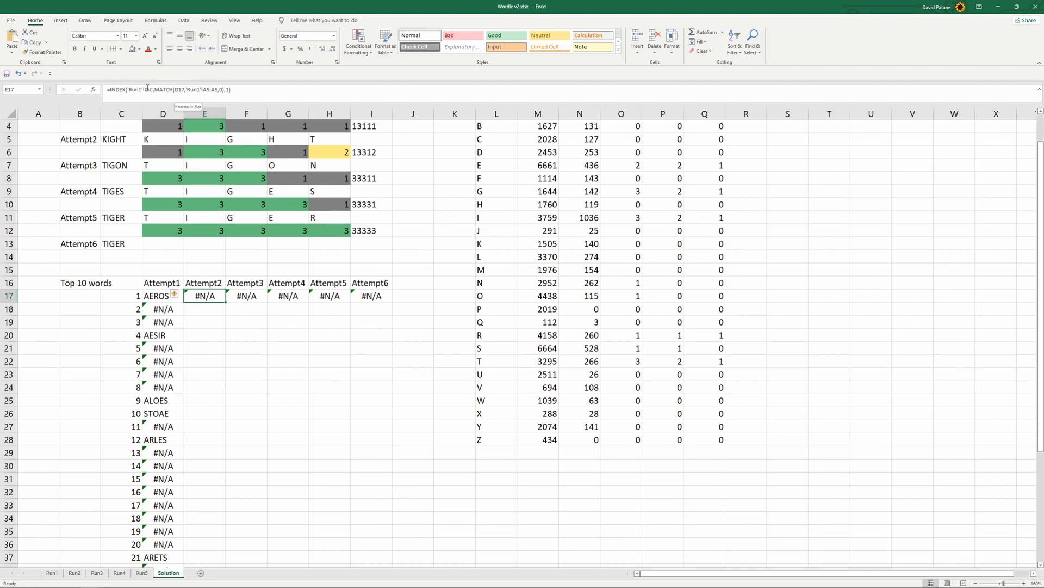
# In the E17 formula, lock the INDEX column as $C:$C and set the MATCH lookup value to $C17
pyautogui.moveTo(145, 88); pyautogui.dragTo(153, 90)
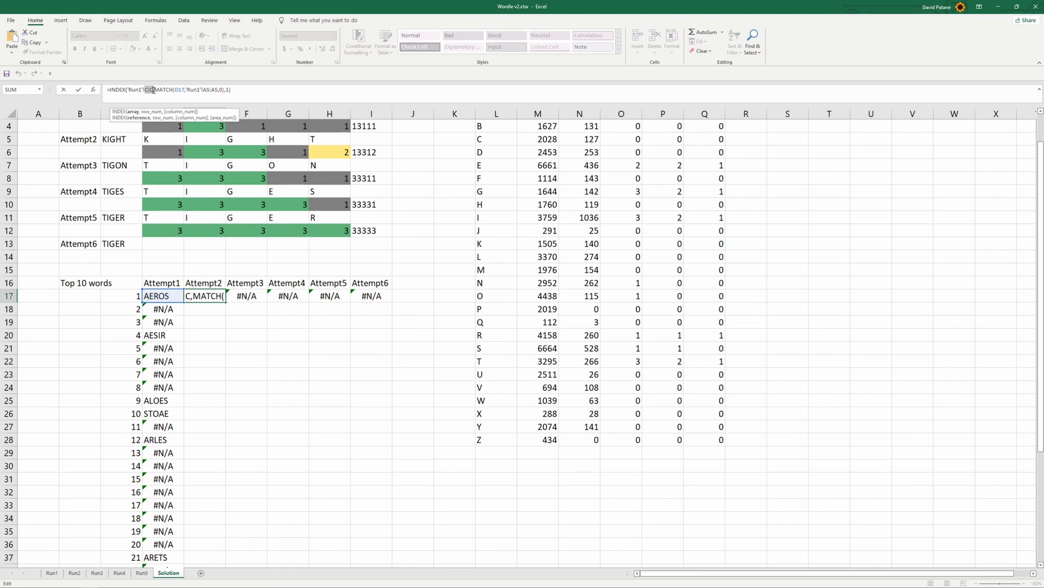
pyautogui.press('F4')
pyautogui.click(182, 89)
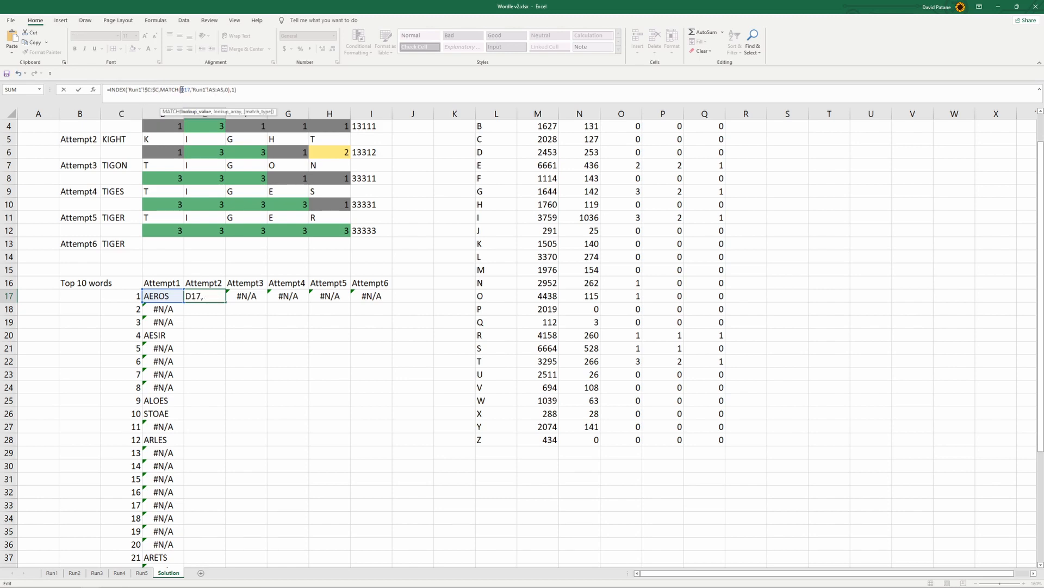
pyautogui.click(131, 296)
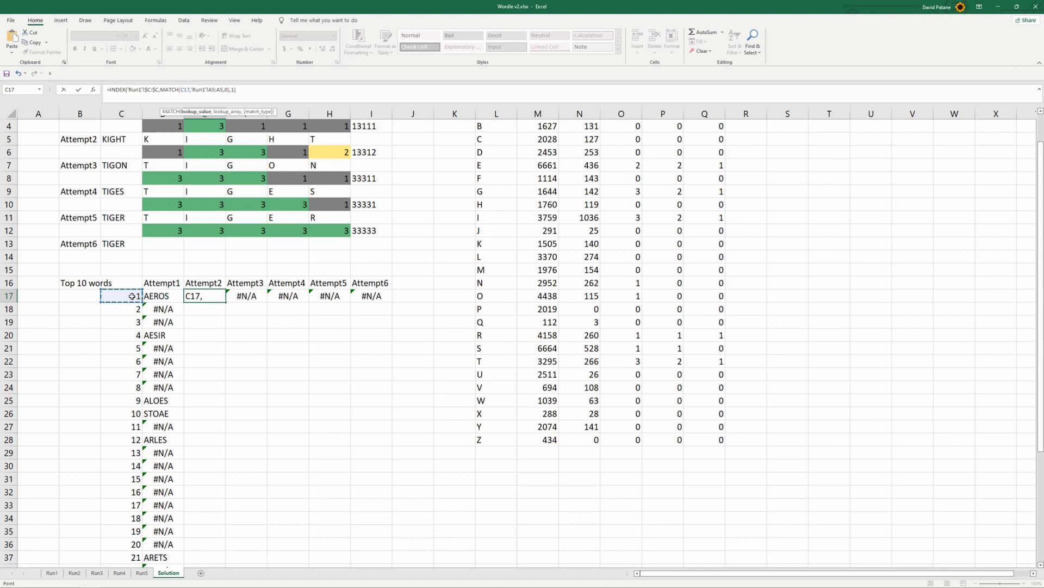
pyautogui.press('F4')
pyautogui.press('F4')
pyautogui.press('F4')
# Replace the MATCH lookup array in E17 with column AN:AN on Run1, remove the duplicated sheet reference, and enter the formula
pyautogui.moveTo(212, 90); pyautogui.dragTo(226, 89)
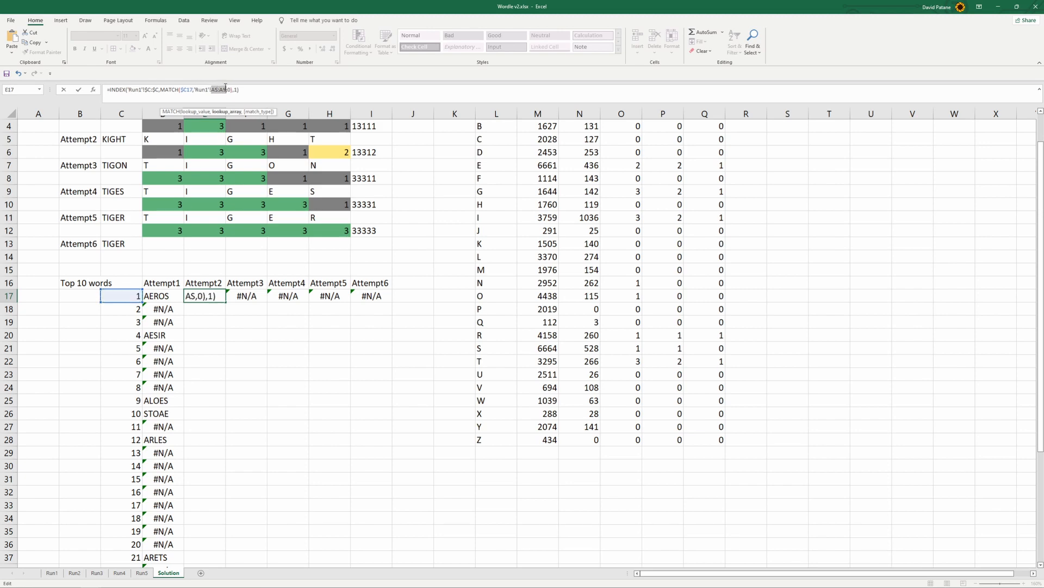
pyautogui.click(52, 573)
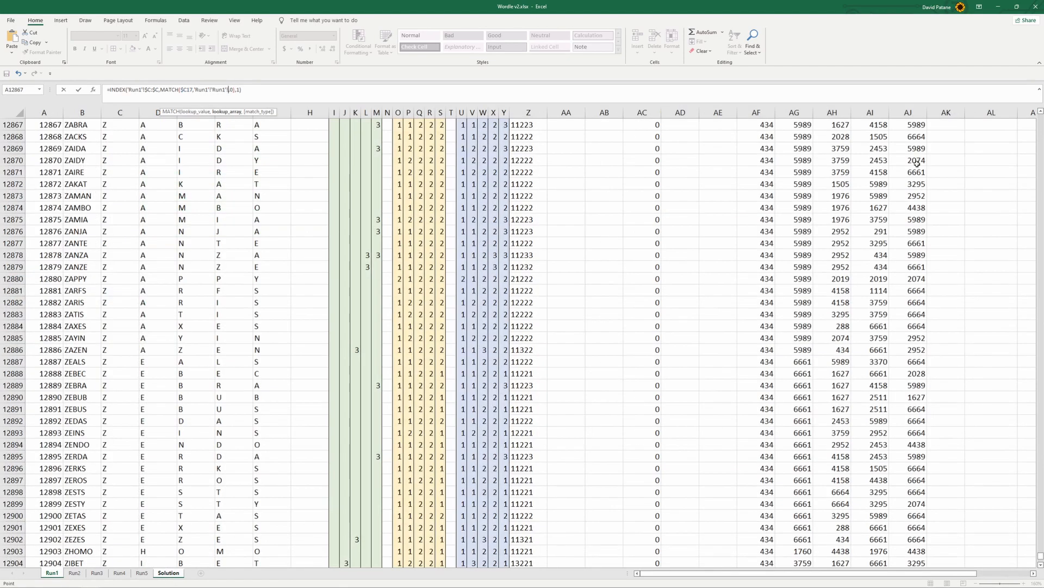
pyautogui.moveTo(762, 573); pyautogui.dragTo(816, 572)
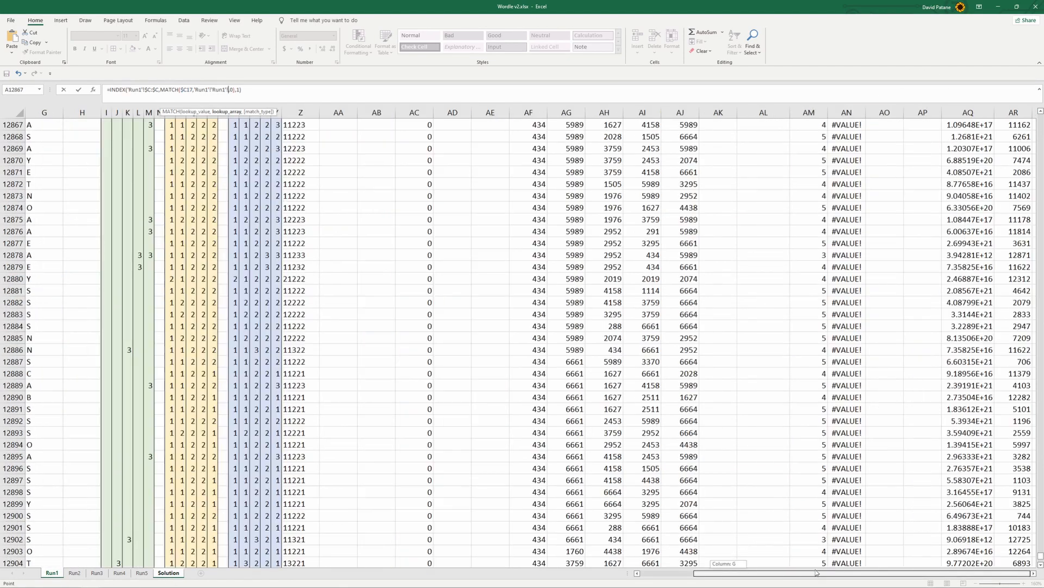
pyautogui.click(847, 112)
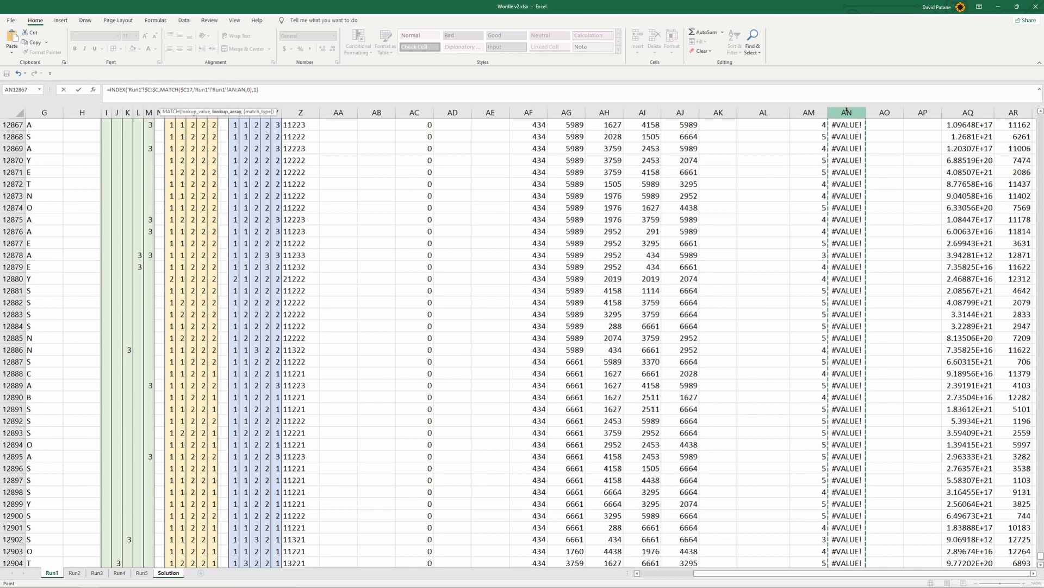
pyautogui.moveTo(195, 90); pyautogui.dragTo(211, 90)
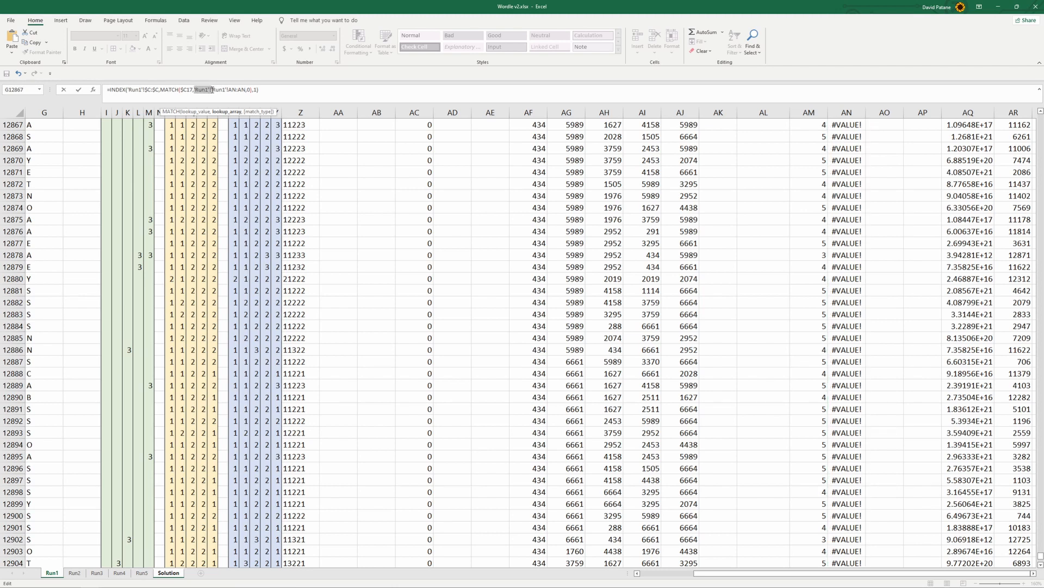
pyautogui.press('Delete')
pyautogui.press('Return')
# Fill the E17 formula down to E32 and review the formula in E17
pyautogui.click(213, 295)
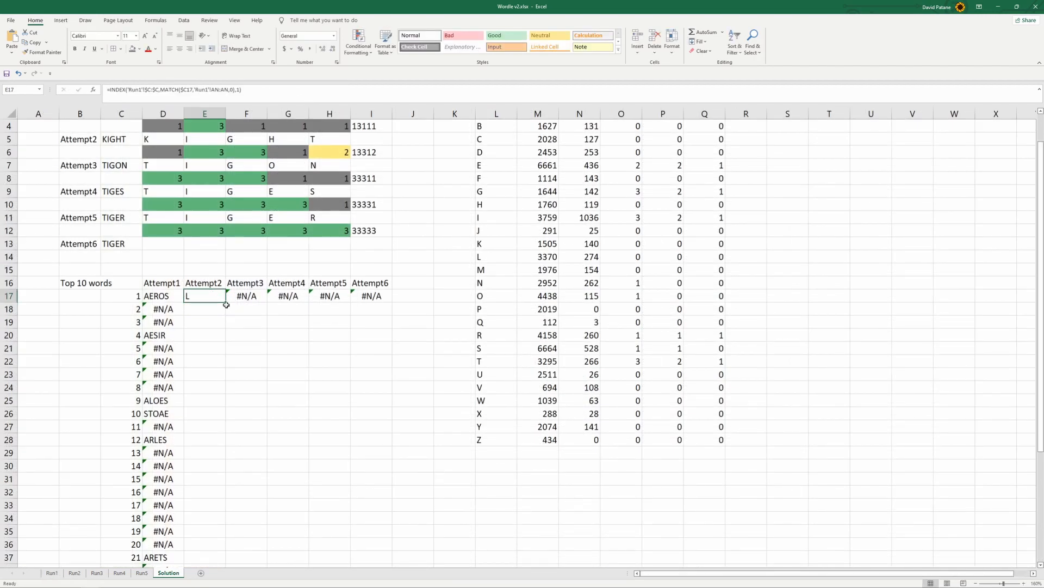
pyautogui.moveTo(225, 300); pyautogui.dragTo(225, 492)
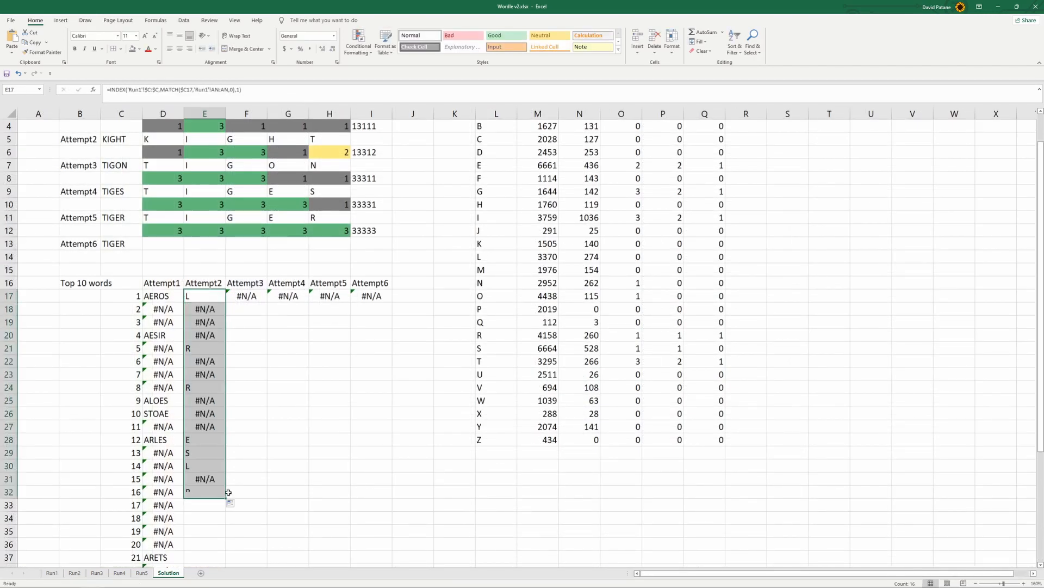
pyautogui.click(207, 296)
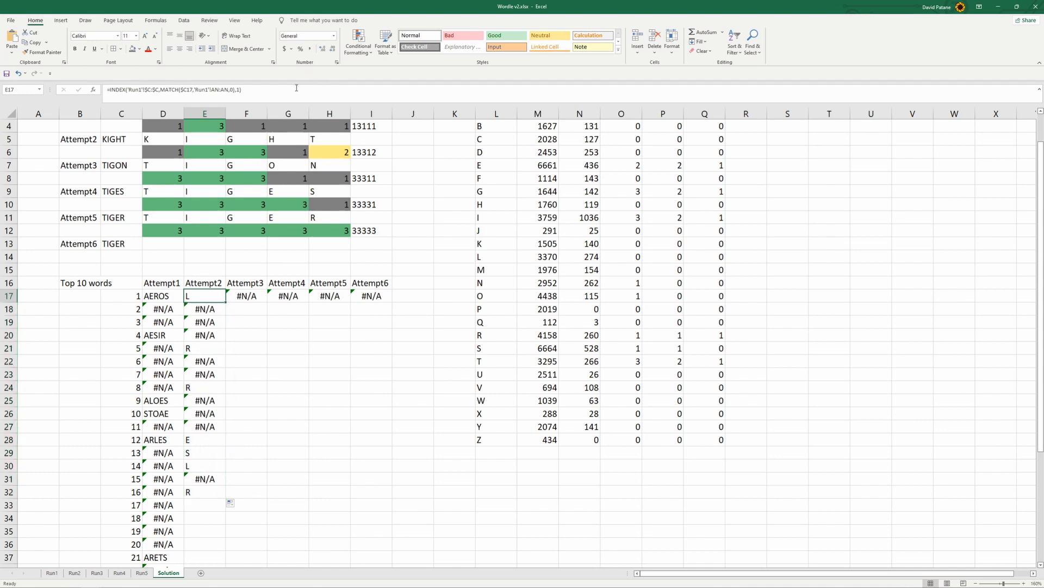
pyautogui.click(293, 92)
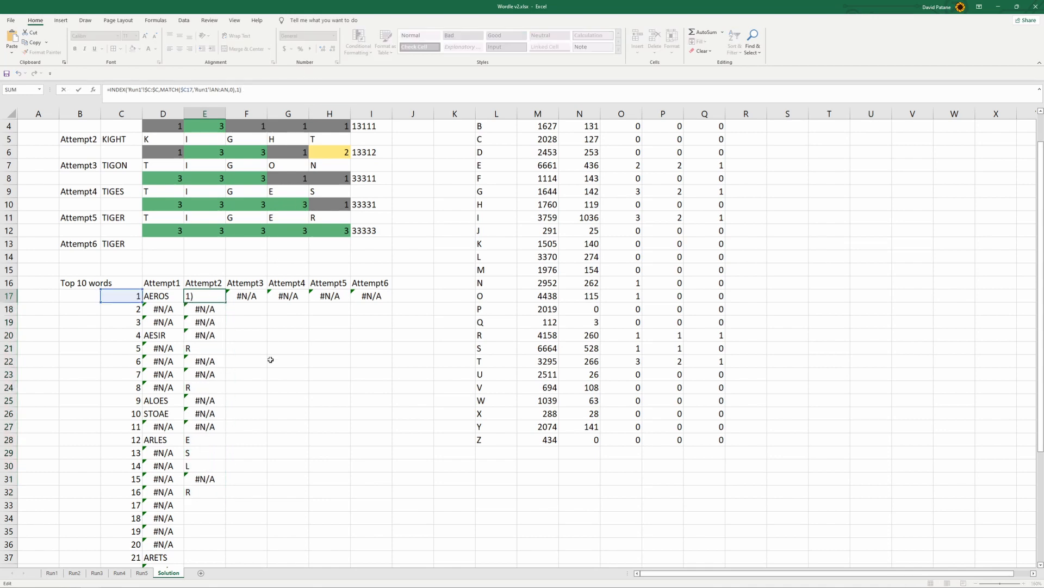
pyautogui.click(269, 358)
pyautogui.click(202, 295)
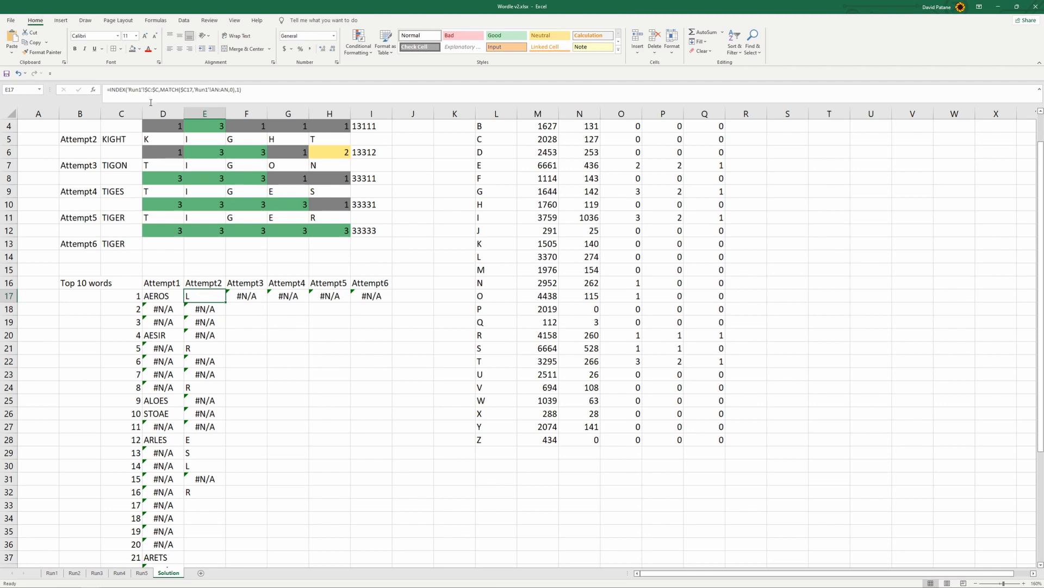
# Change the INDEX array in E17 to $B:$B on Run1, enter the formula, and fill it down to E26
pyautogui.click(150, 90)
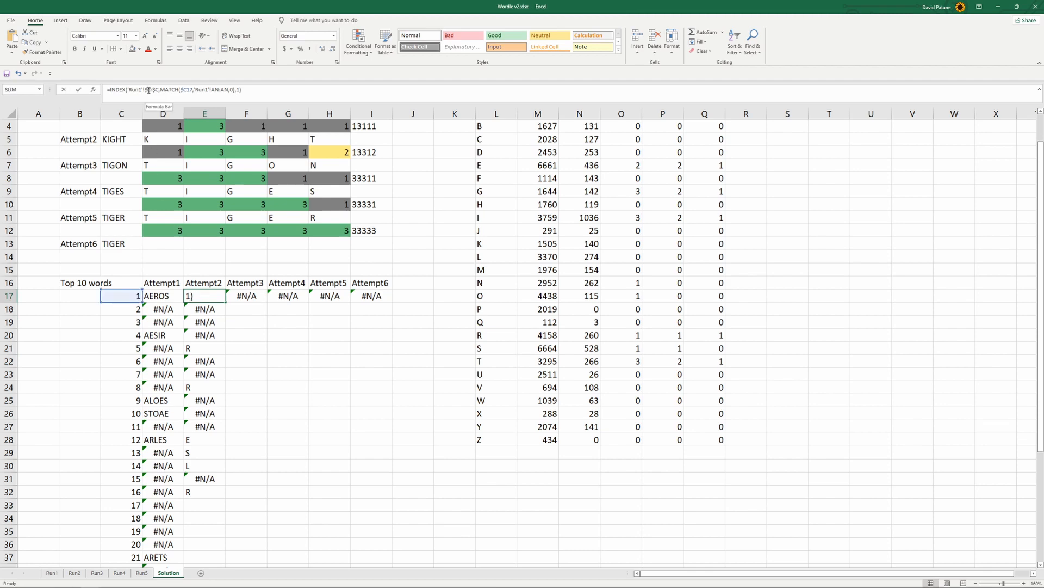
pyautogui.click(150, 90)
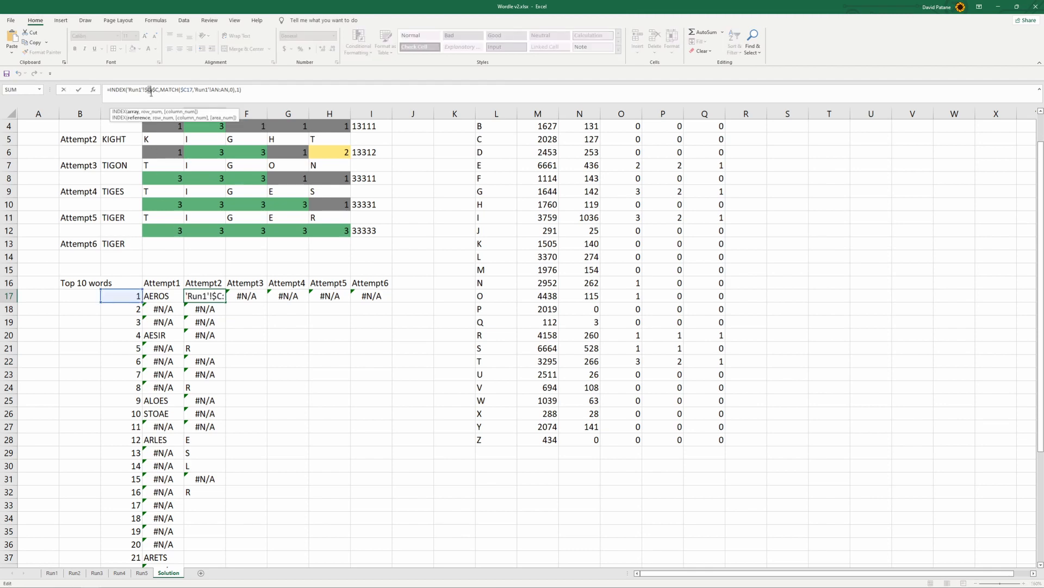
pyautogui.write('B')
pyautogui.press('Return')
pyautogui.click(203, 296)
pyautogui.moveTo(225, 302); pyautogui.dragTo(231, 416)
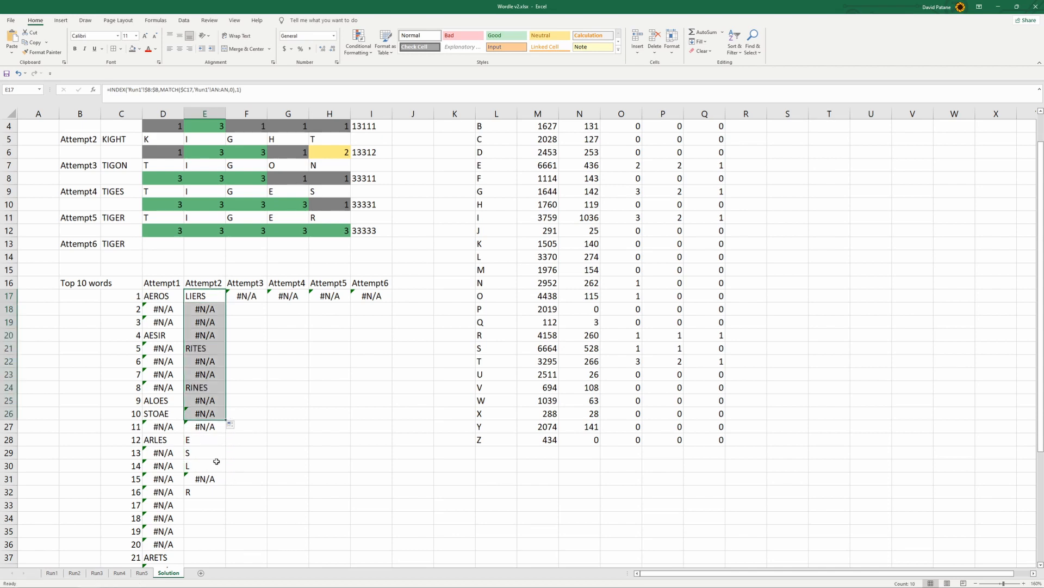
# Delete the extra rank numbers and formulas below row 26 in columns C to E
pyautogui.moveTo(103, 427); pyautogui.dragTo(205, 545)
pyautogui.press('Delete')
pyautogui.scroll(5, 228, 414)
# Compare the first Attempt2 word in E17 with the Run2 letter counts for L, I, E and S
pyautogui.click(217, 323)
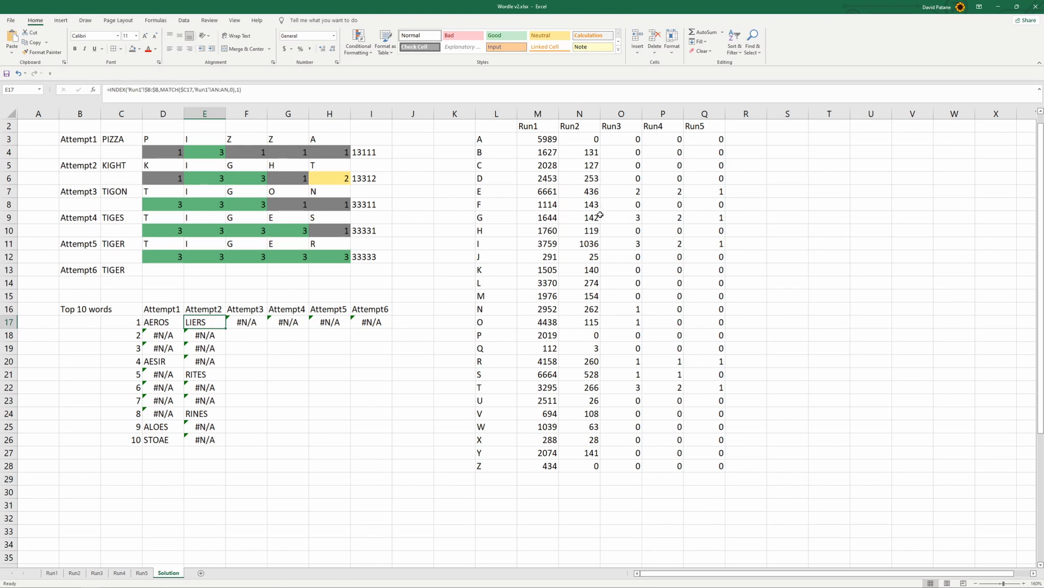
pyautogui.click(587, 283)
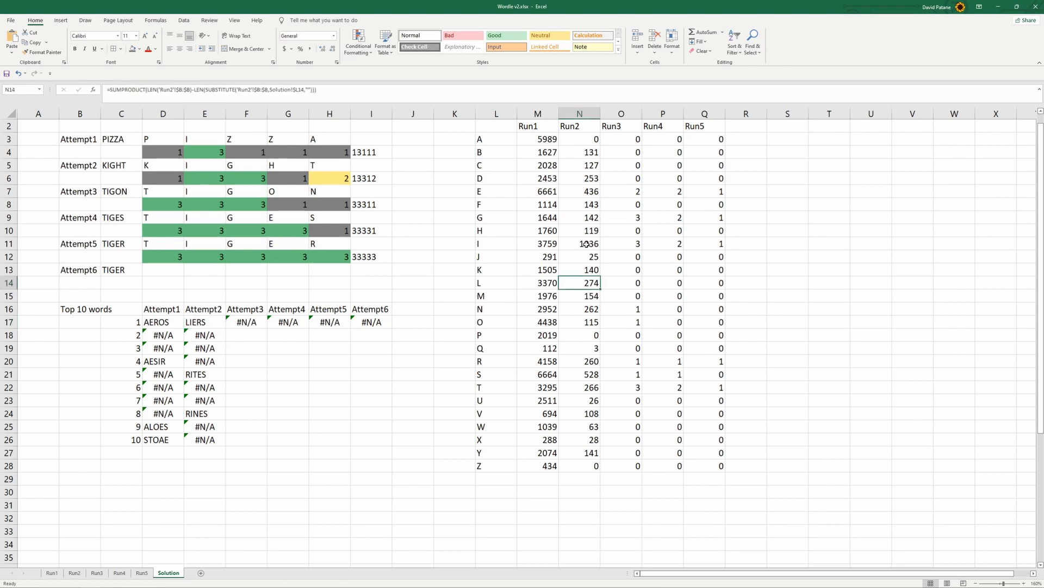
pyautogui.click(586, 243)
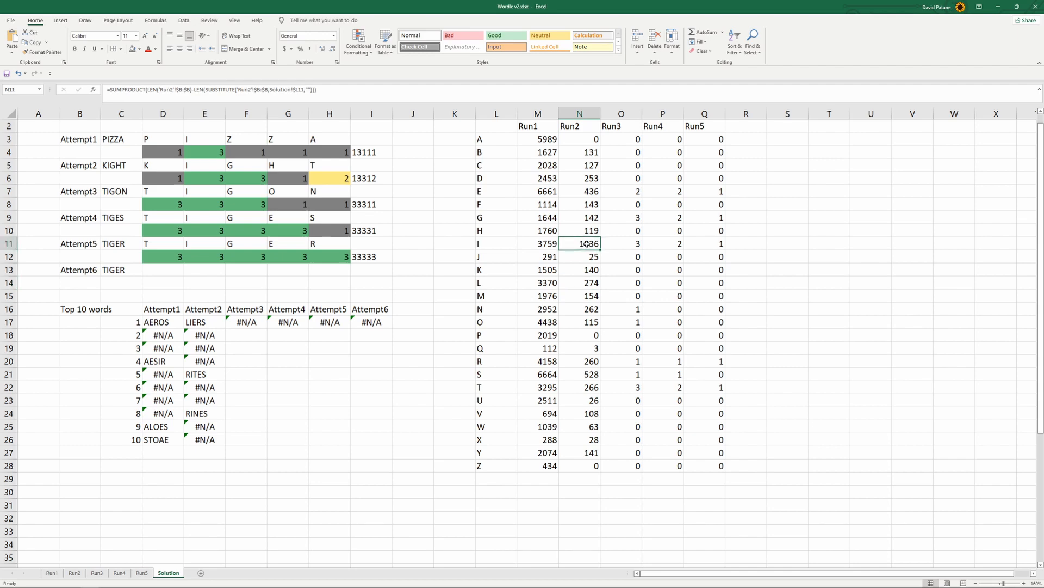
pyautogui.click(592, 284)
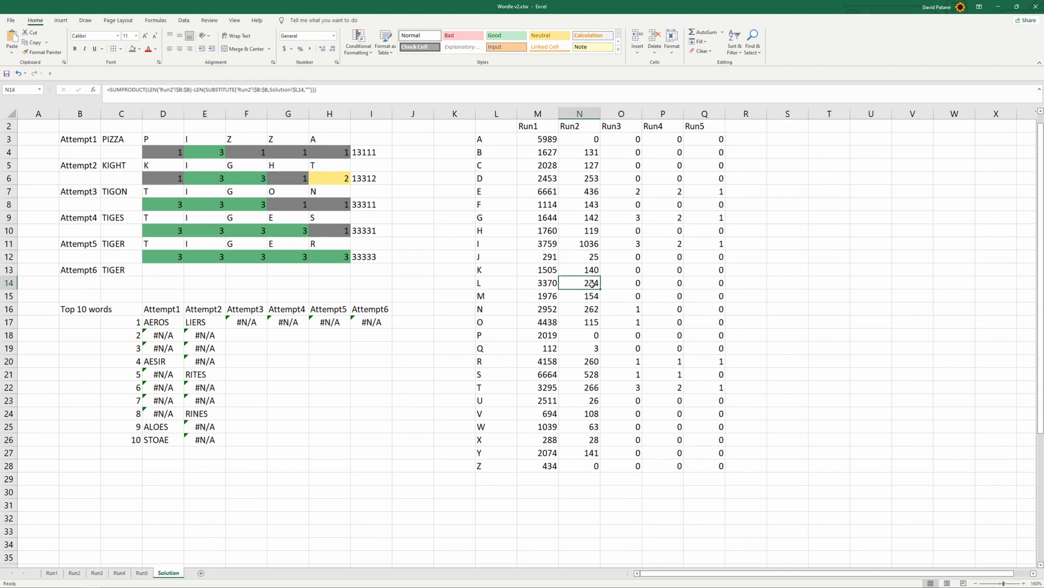
pyautogui.click(598, 192)
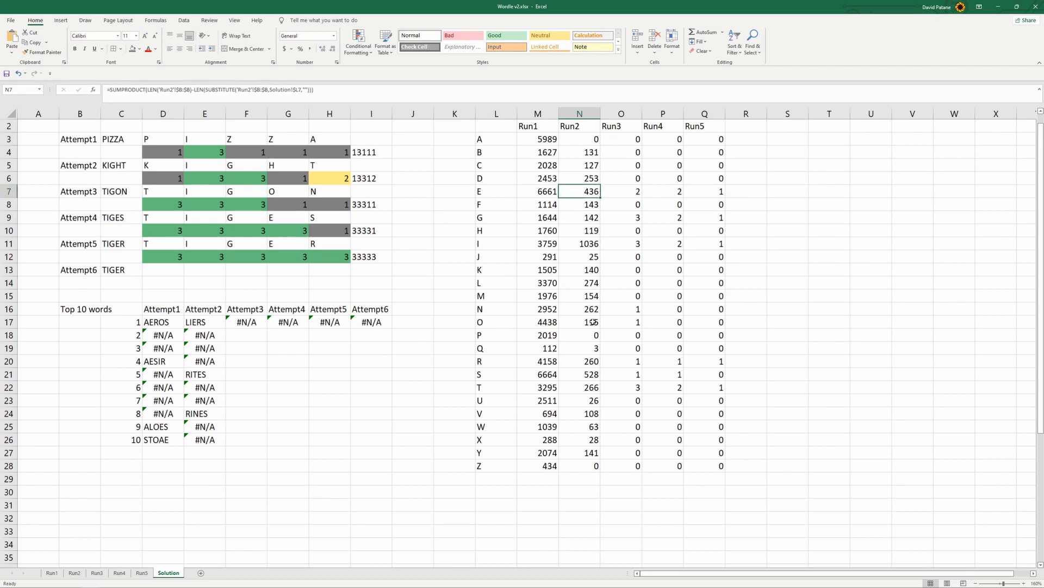
pyautogui.click(597, 376)
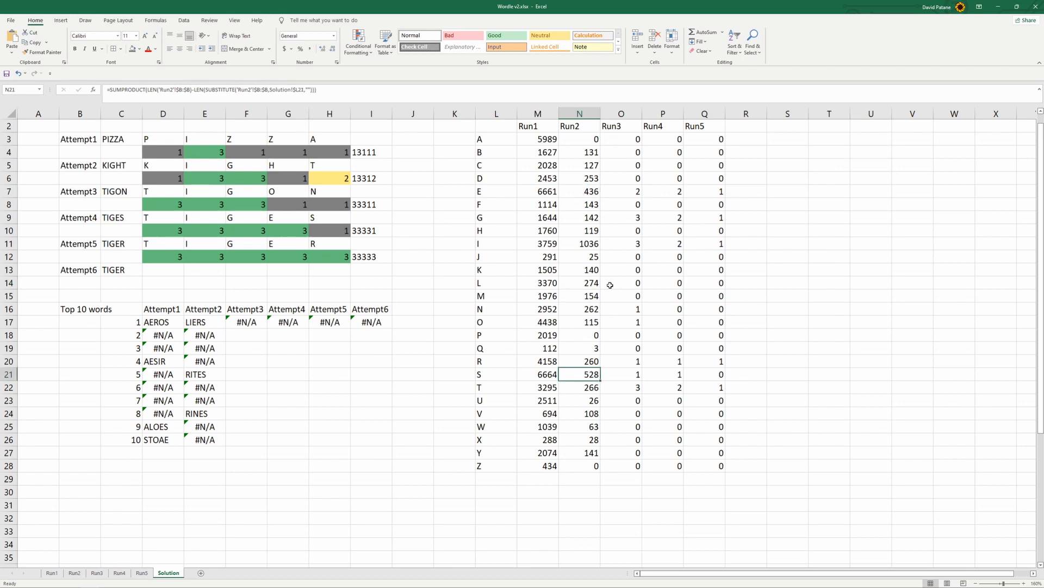
pyautogui.moveTo(582, 138); pyautogui.dragTo(594, 466)
# Apply the green-yellow-red color scale to the Run1 letter counts in M3:M28
pyautogui.moveTo(532, 142); pyautogui.dragTo(538, 468)
pyautogui.click(358, 41)
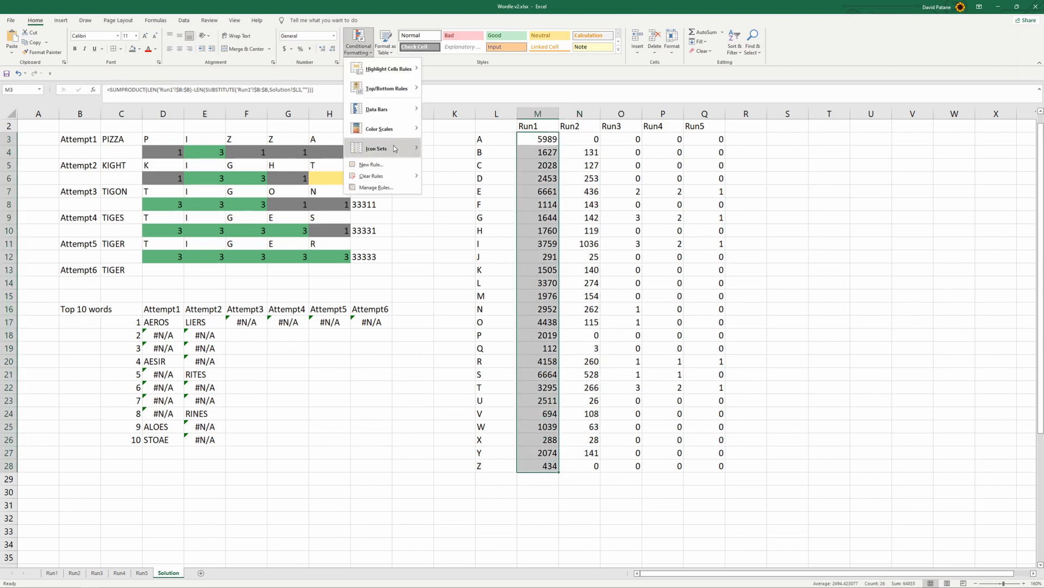
pyautogui.moveTo(403, 128)
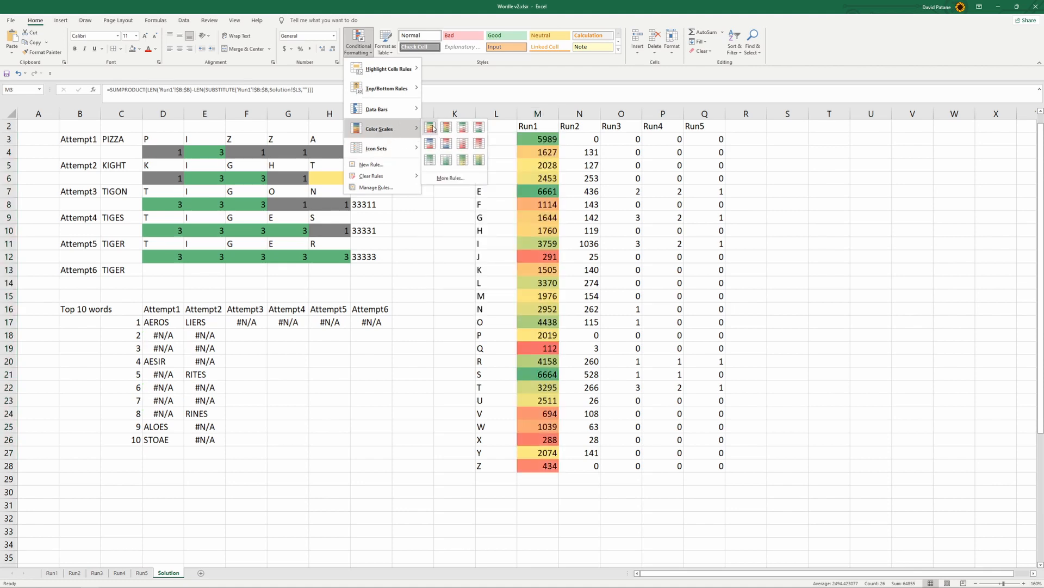
pyautogui.click(434, 128)
# Apply the green-yellow-red color scale to the Run2 letter counts in N3:N28
pyautogui.moveTo(588, 140); pyautogui.dragTo(590, 470)
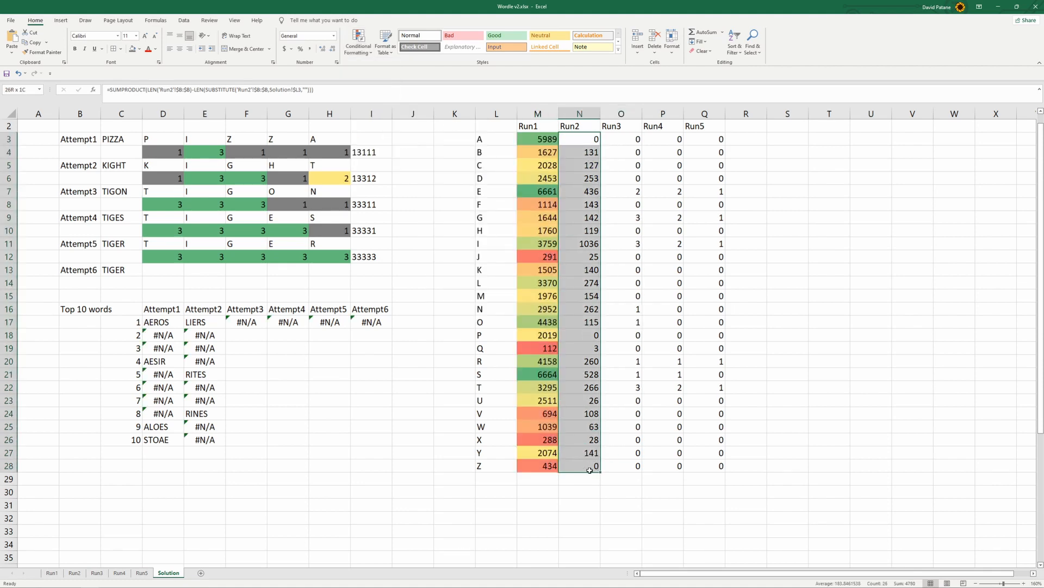
pyautogui.click(358, 41)
pyautogui.moveTo(380, 129)
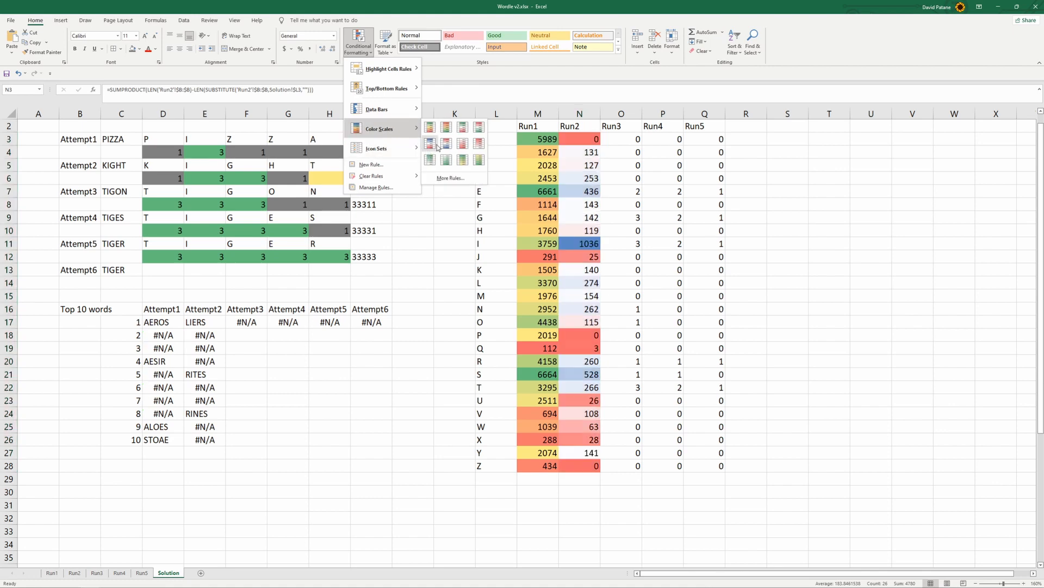
pyautogui.click(430, 127)
pyautogui.click(620, 517)
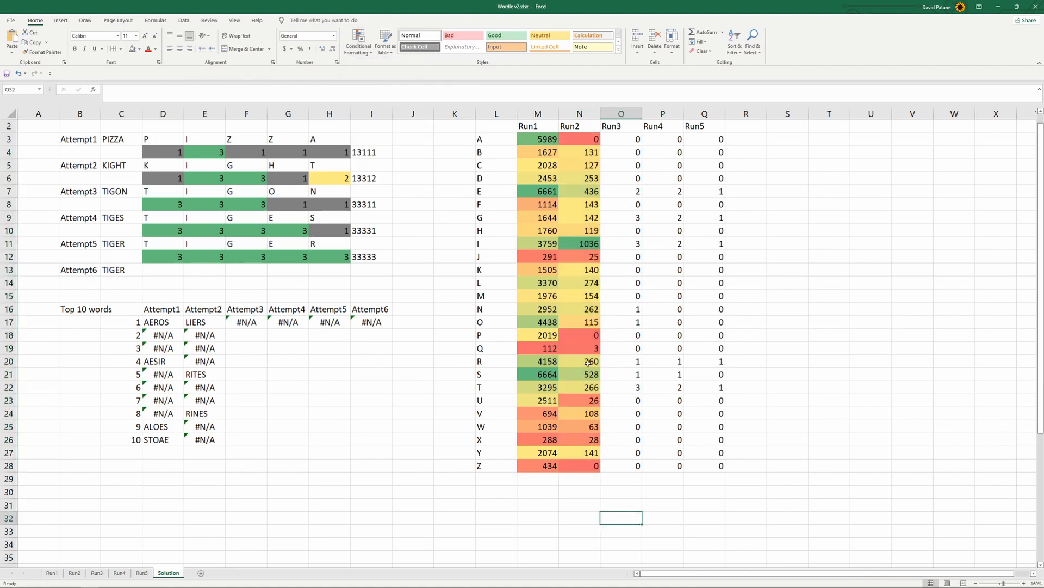
# Check the color-scaled Run2 counts for the letters I, S and E
pyautogui.click(587, 244)
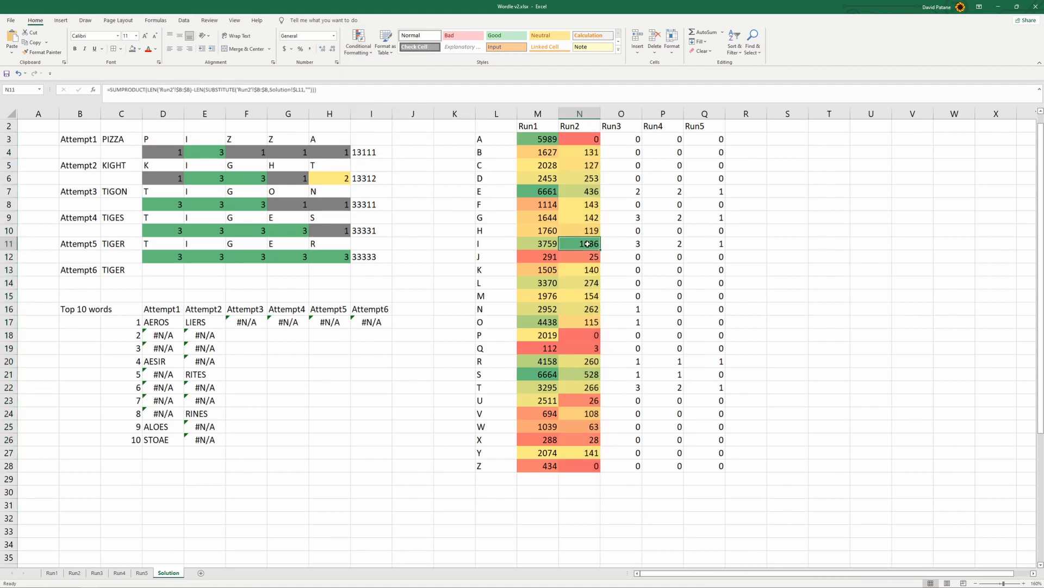
pyautogui.click(592, 376)
pyautogui.click(580, 193)
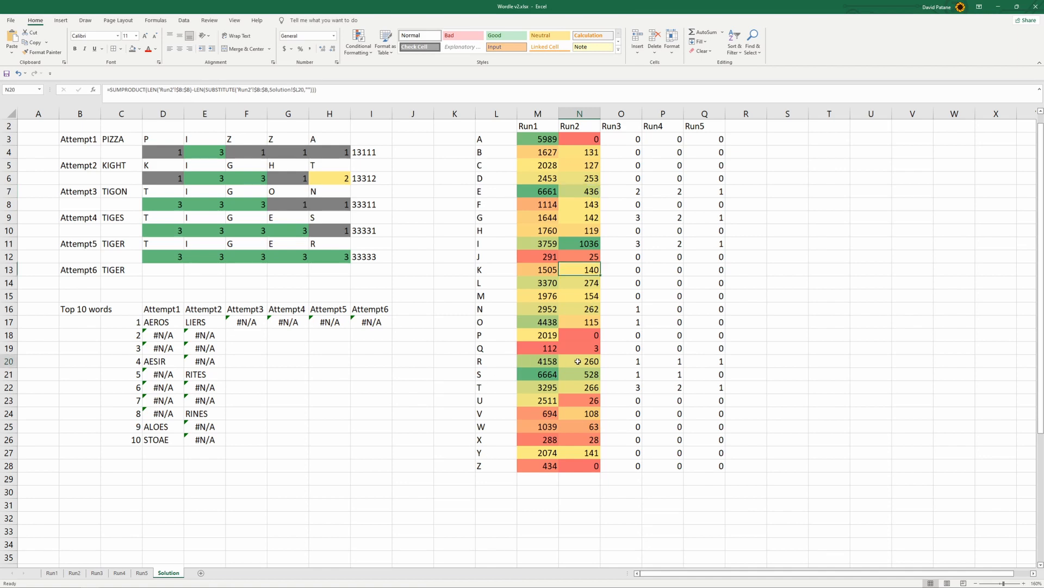
# Apply the green-yellow-red color scale to the Run3 letter counts in O3:O28
pyautogui.moveTo(621, 140); pyautogui.dragTo(620, 466)
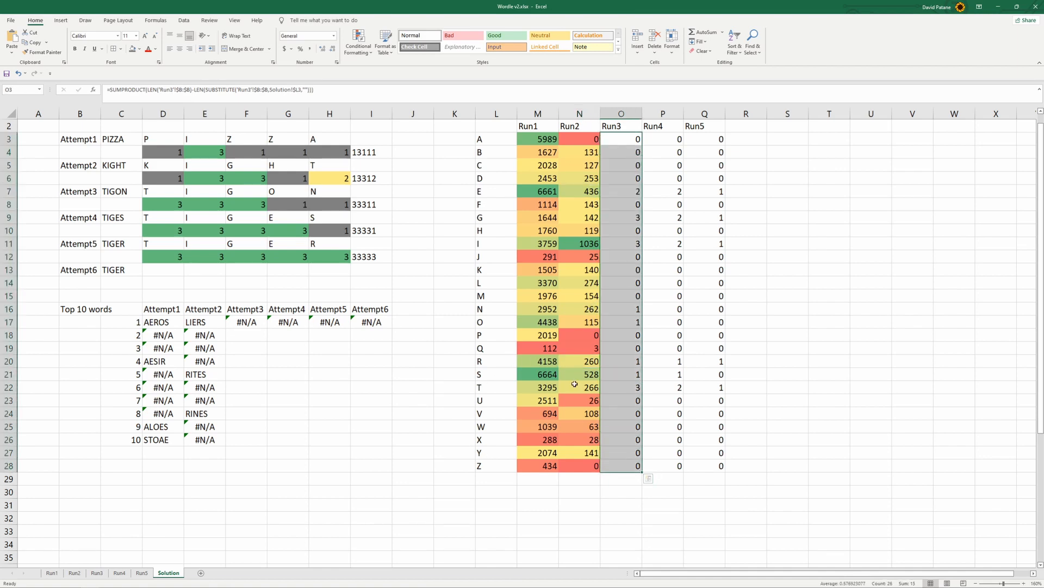
pyautogui.click(359, 43)
pyautogui.moveTo(380, 129)
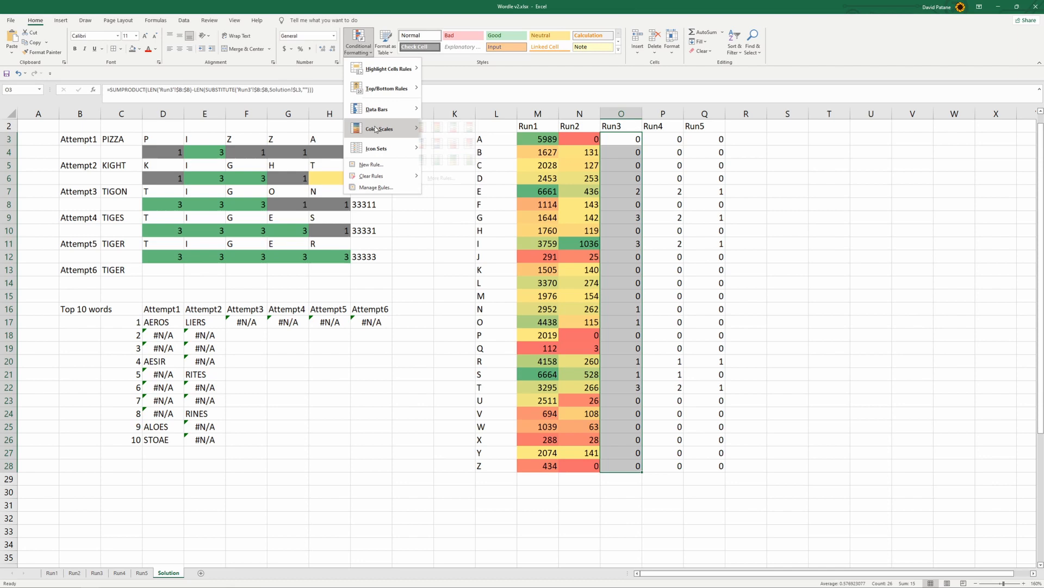
pyautogui.click(430, 126)
pyautogui.click(648, 478)
pyautogui.click(518, 516)
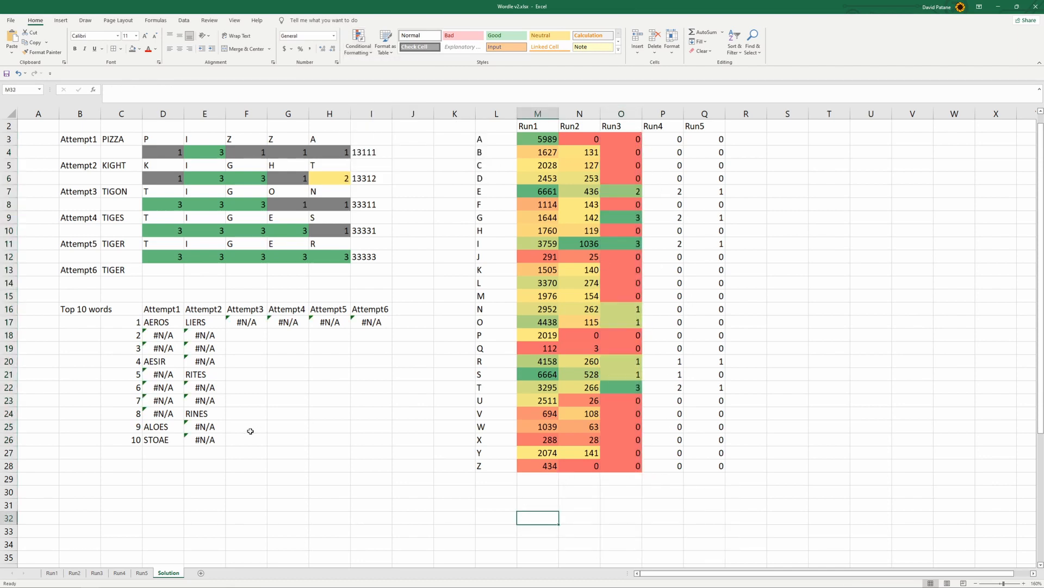
# Try to fill the Attempt2 lookup formula from E17 across to I17 with its relative column reference
pyautogui.click(273, 426)
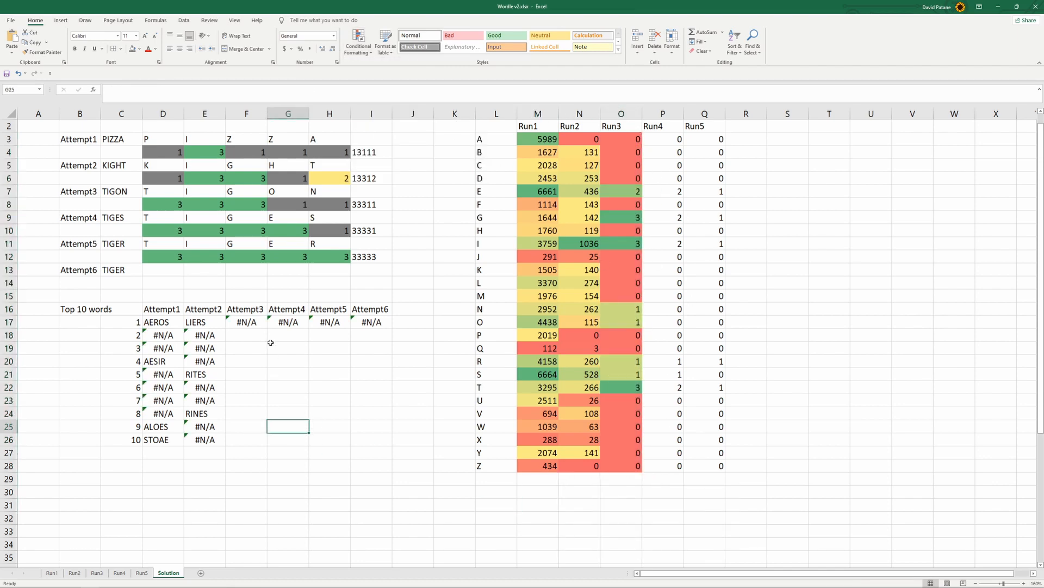
pyautogui.click(208, 323)
pyautogui.moveTo(226, 329); pyautogui.dragTo(392, 328)
pyautogui.click(247, 320)
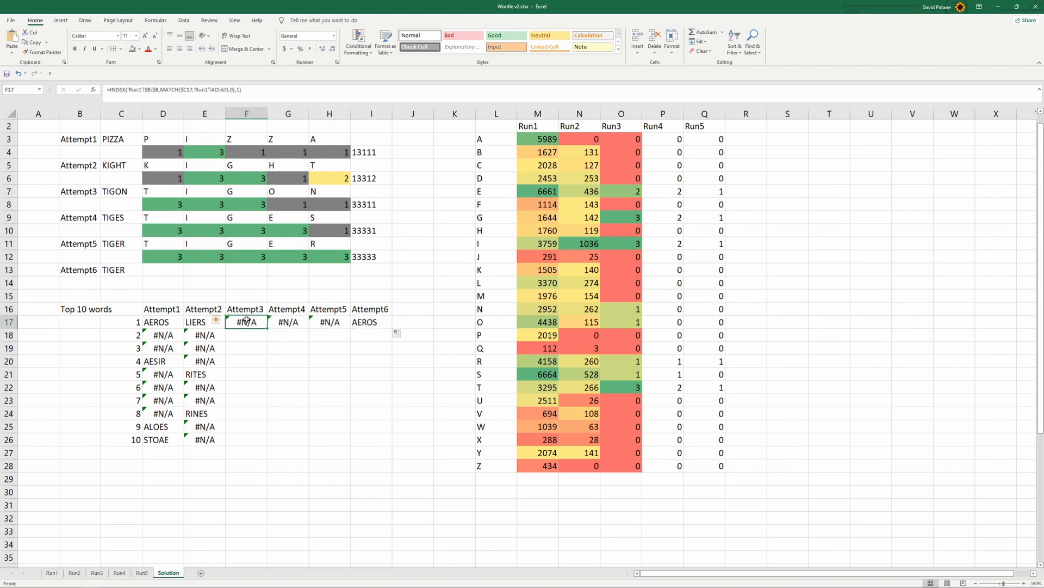
pyautogui.click(212, 325)
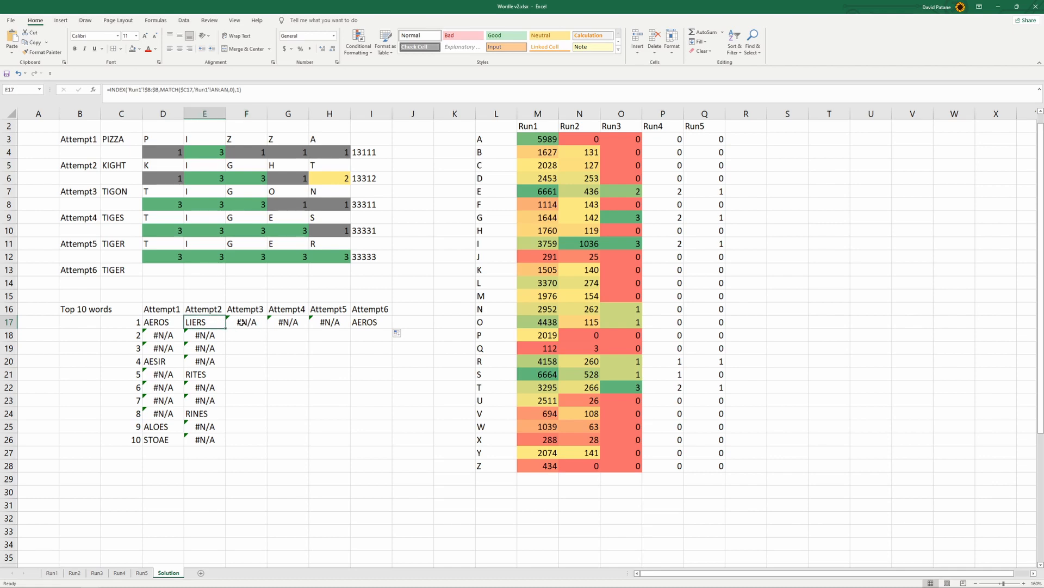
# Compare the sheet and column references in the lookup formulas of D17, E17 and F17
pyautogui.click(177, 324)
pyautogui.click(201, 322)
pyautogui.click(174, 324)
pyautogui.click(197, 322)
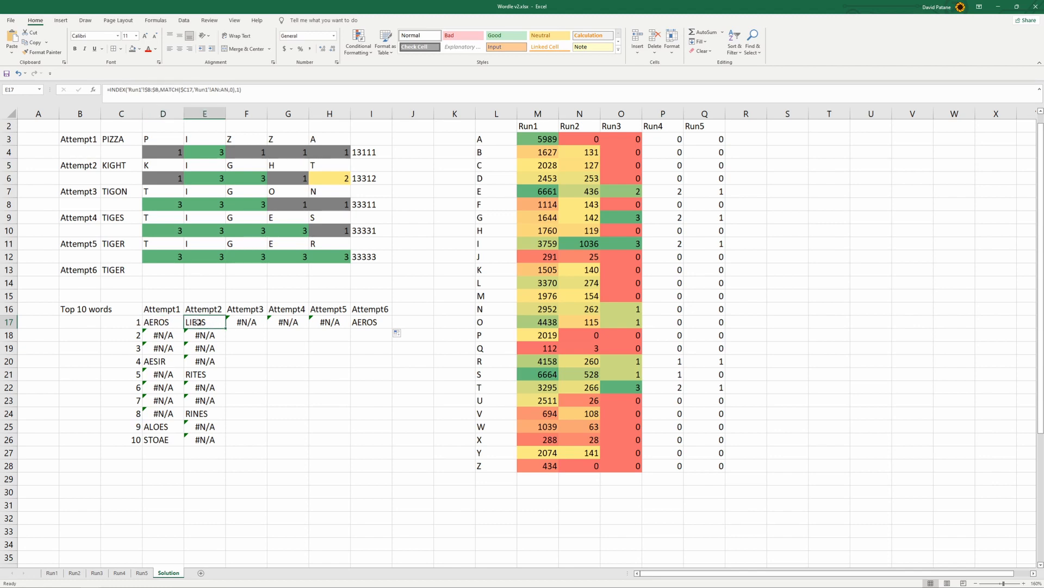
pyautogui.click(240, 322)
pyautogui.click(278, 92)
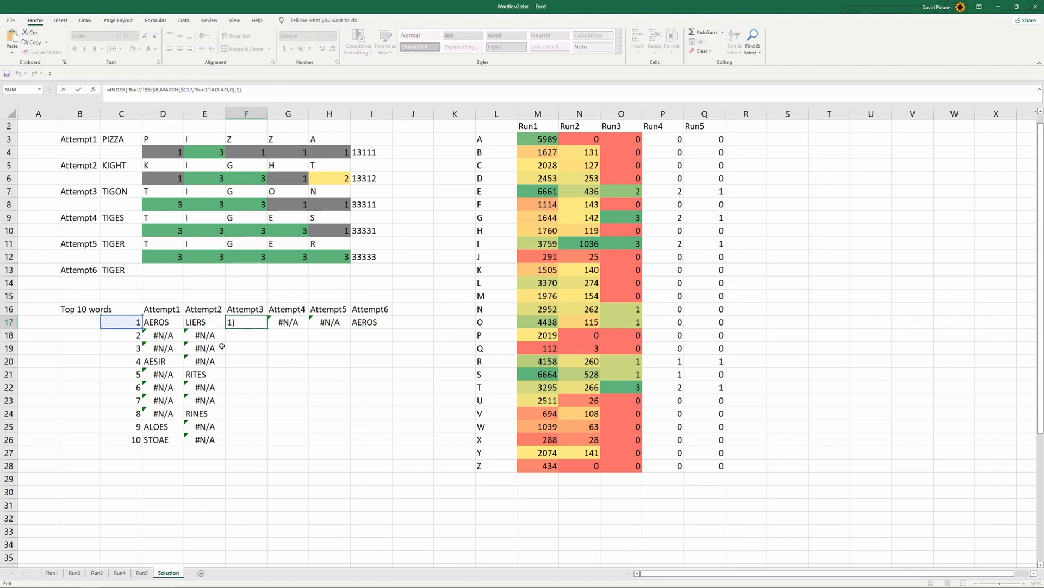
pyautogui.press('Return')
pyautogui.click(183, 324)
pyautogui.click(200, 322)
pyautogui.click(173, 324)
# Make the MATCH range in E17 absolute as 'Run1'!$AN:$AN and fill the formula across to I17
pyautogui.click(206, 325)
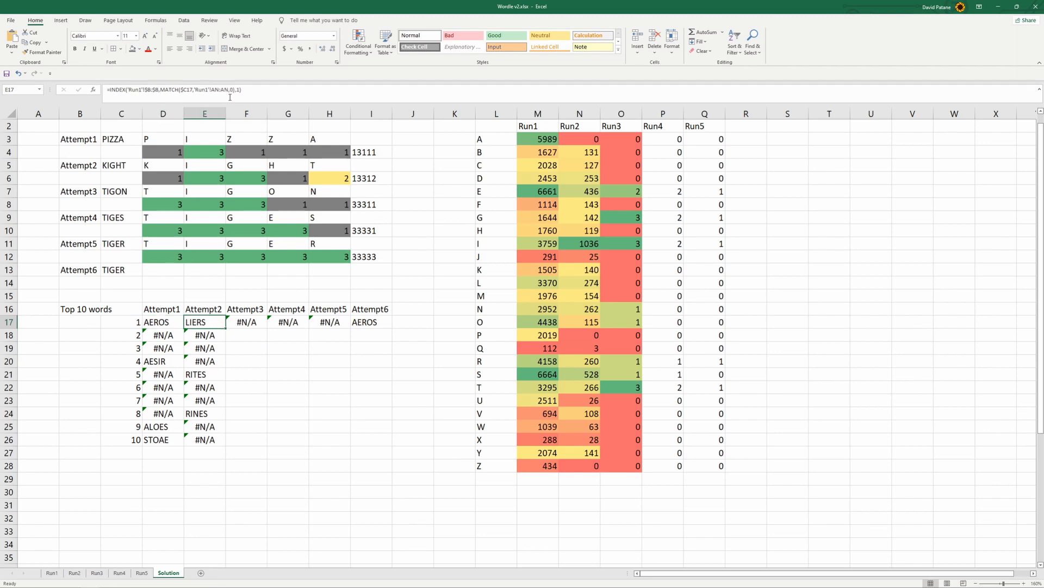
pyautogui.doubleClick(212, 89)
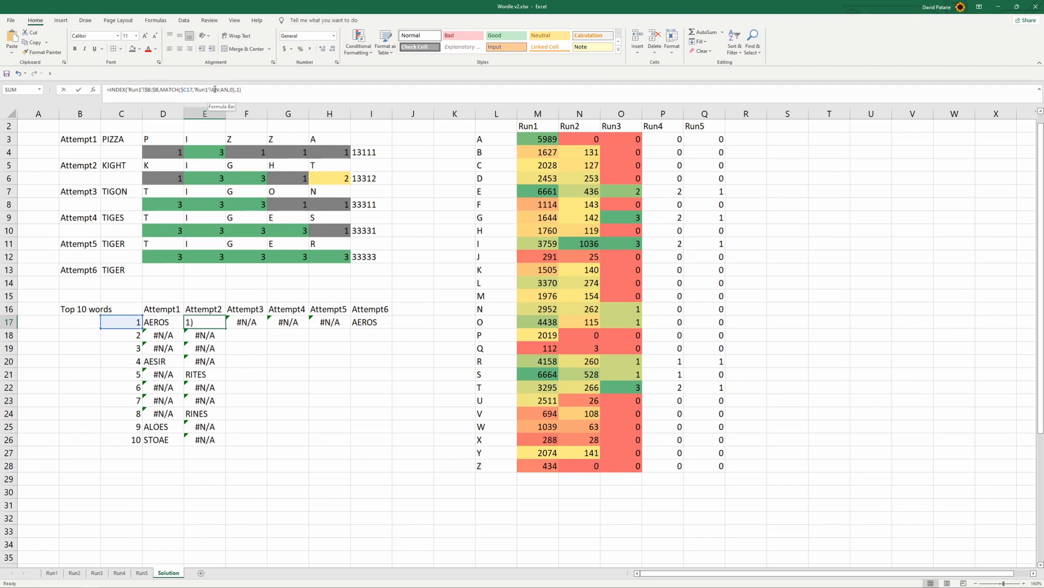
pyautogui.press('F4')
pyautogui.press('Return')
pyautogui.click(209, 325)
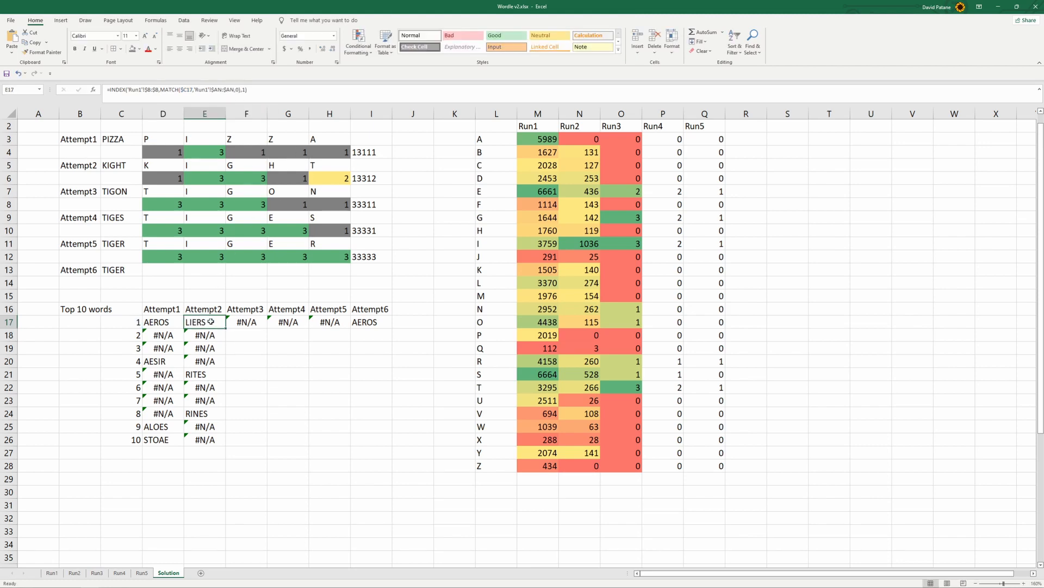
pyautogui.moveTo(225, 328); pyautogui.dragTo(368, 324)
# Point both sheet references in the Attempt3 formula in F17 to Run2
pyautogui.click(235, 322)
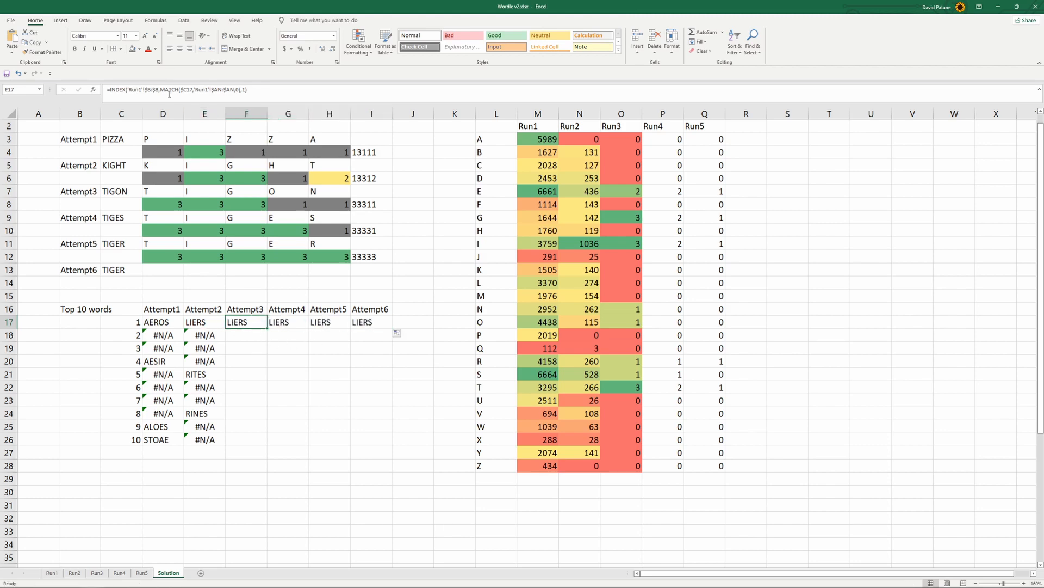
pyautogui.click(140, 89)
pyautogui.write('2')
pyautogui.write('2')
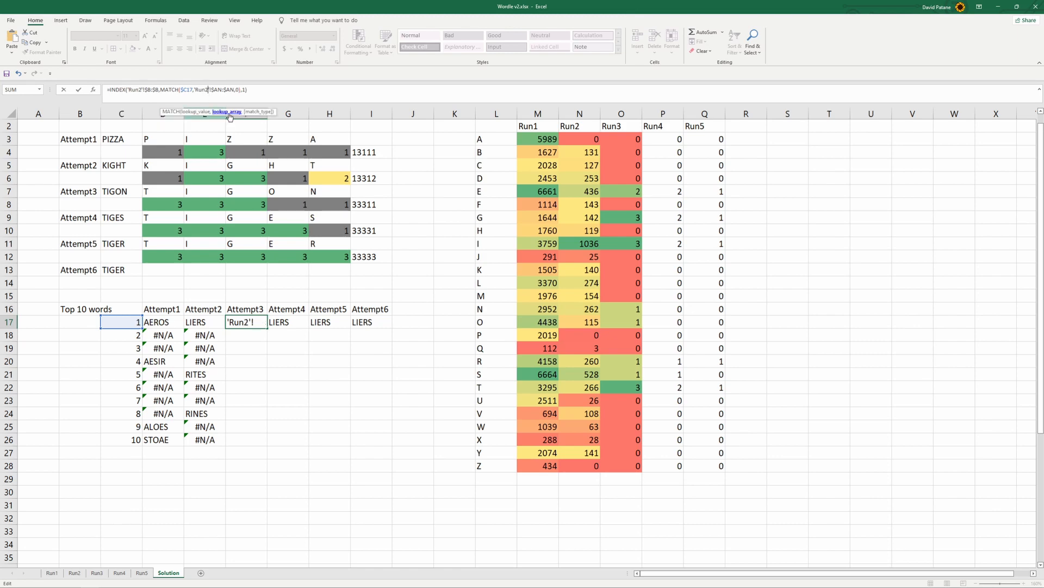
pyautogui.hotkey('ctrl', 'Return')
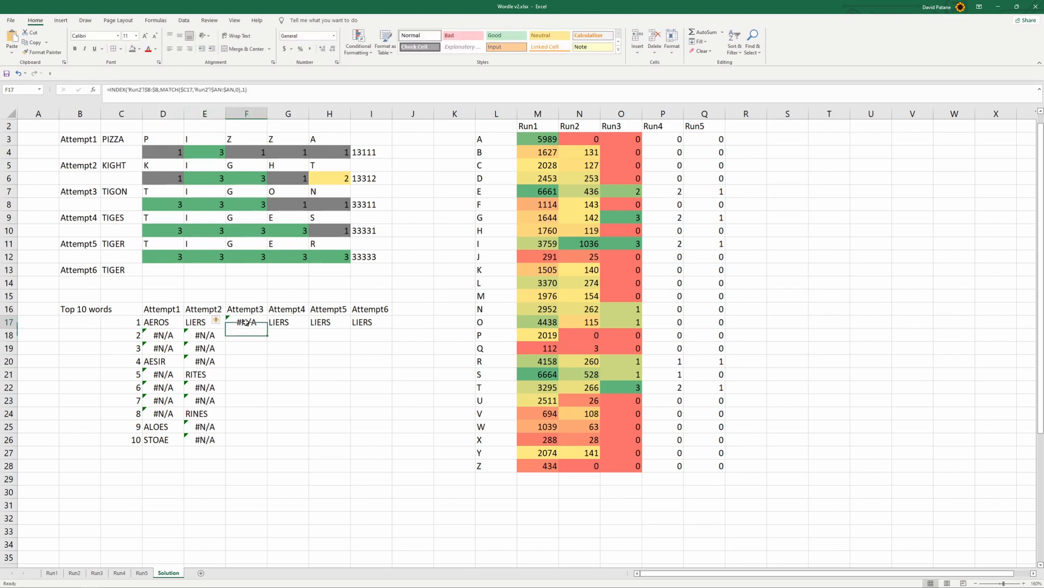
pyautogui.click(267, 90)
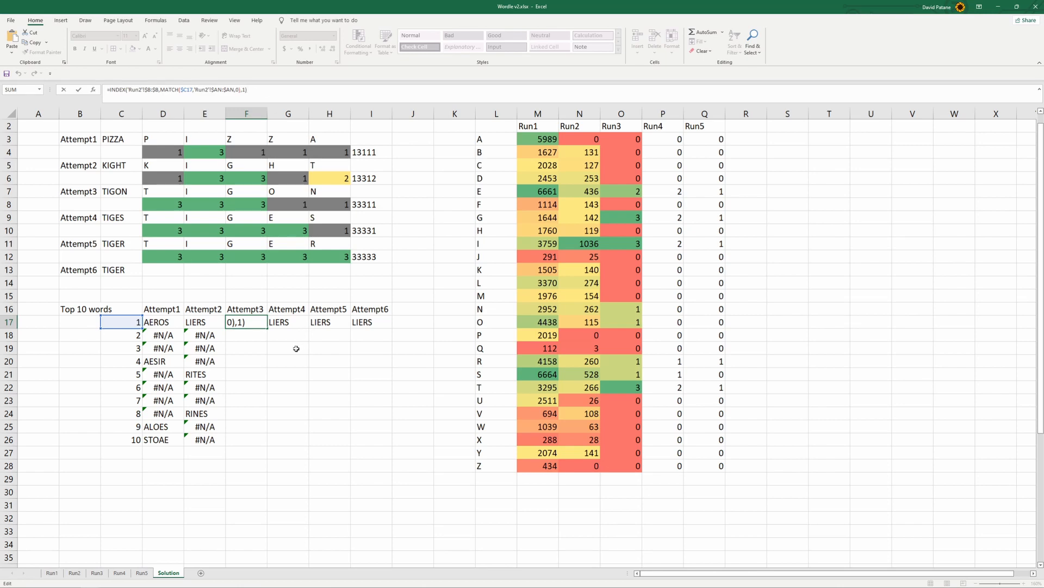
pyautogui.hotkey('ctrl', 'Return')
# Fill the F17 formula into G17 and change both of its sheet references to Run3 for Attempt4
pyautogui.moveTo(267, 327); pyautogui.dragTo(313, 323)
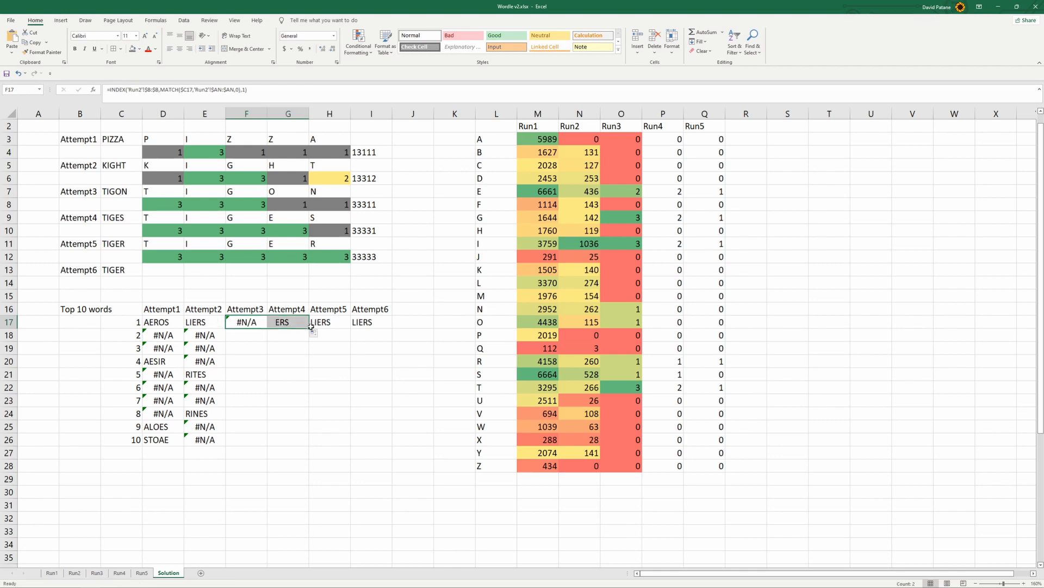
pyautogui.click(294, 322)
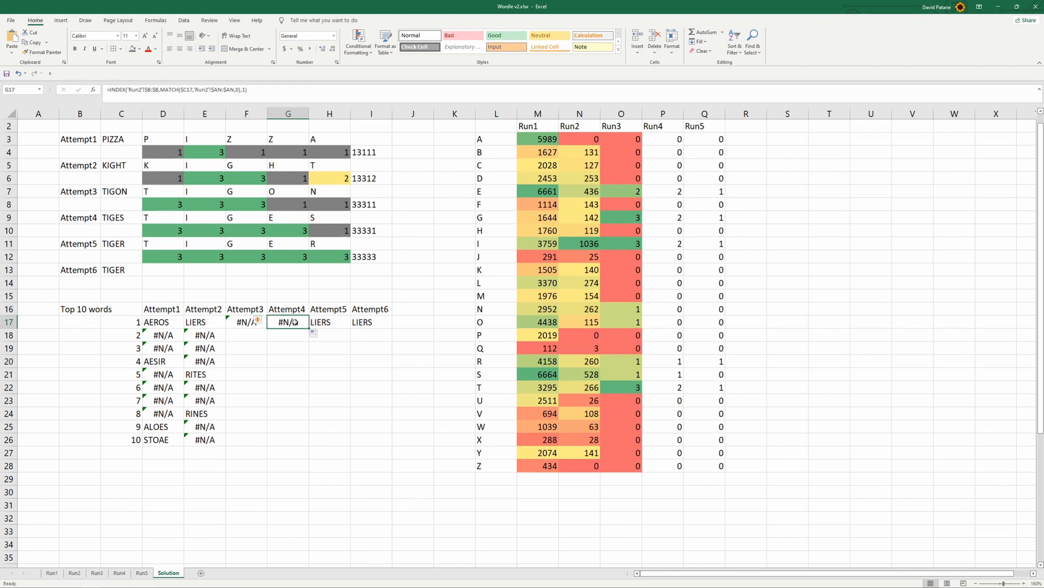
pyautogui.click(140, 89)
pyautogui.press('BackSpace')
pyautogui.write('3')
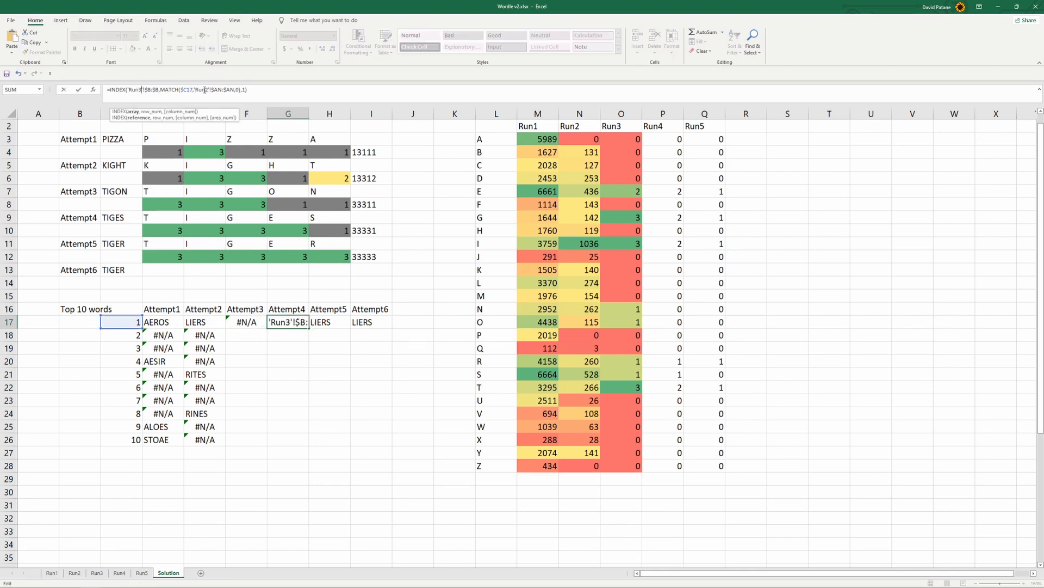
pyautogui.click(208, 89)
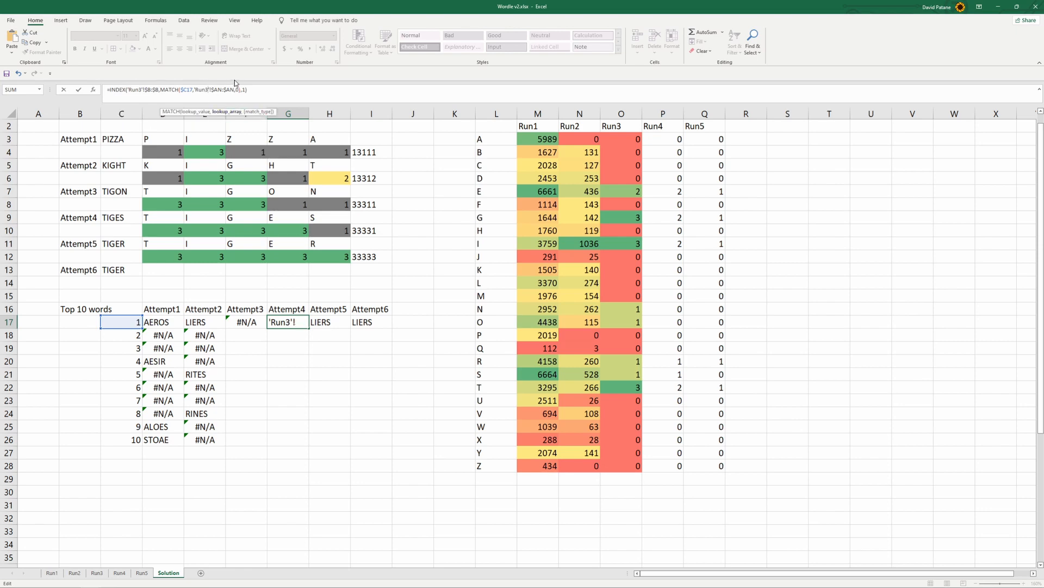
pyautogui.press('Return')
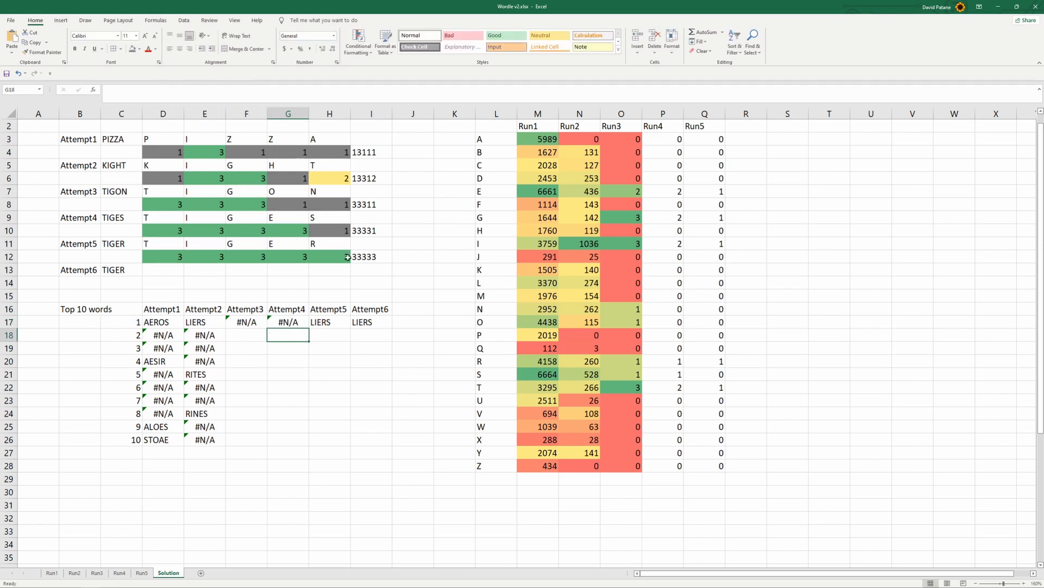
# Change both sheet references in the Attempt5 formula in H17 to Run4
pyautogui.click(320, 320)
pyautogui.click(139, 89)
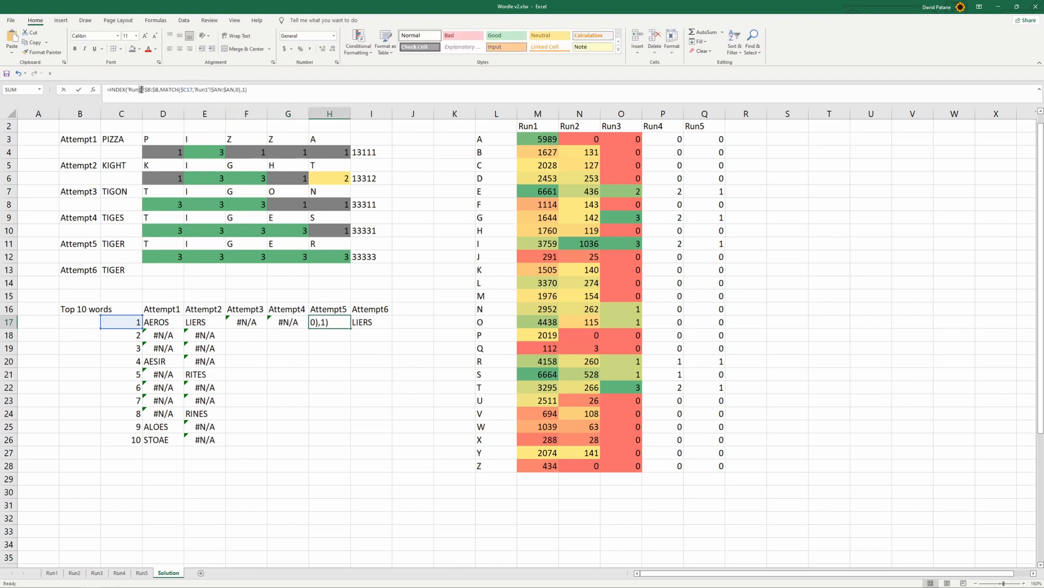
pyautogui.press('Delete')
pyautogui.write('4')
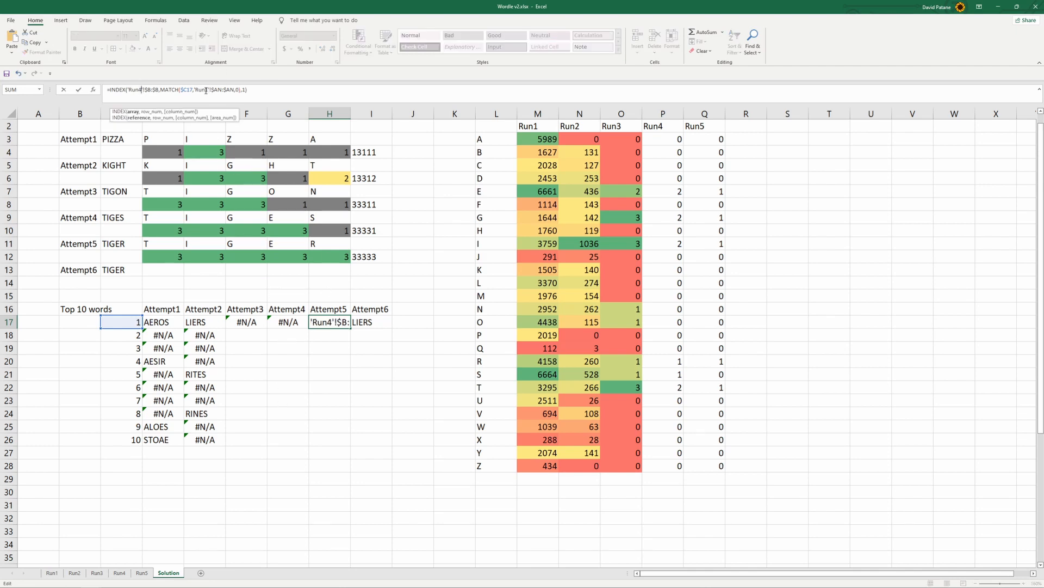
pyautogui.press('Return')
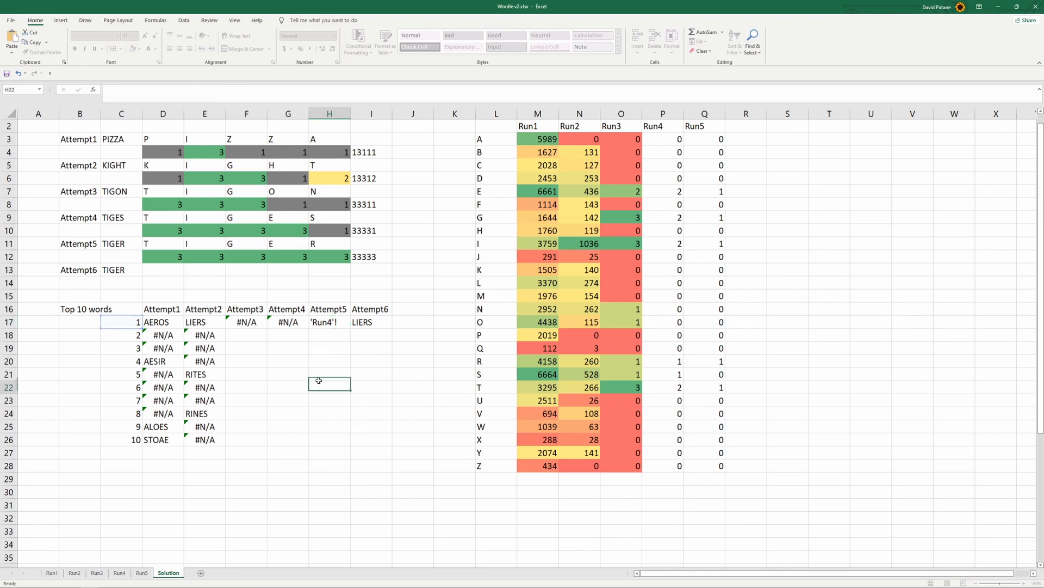
# Fill the H17 formula into I17 and change both of its sheet references to Run5 for Attempt6
pyautogui.click(361, 318)
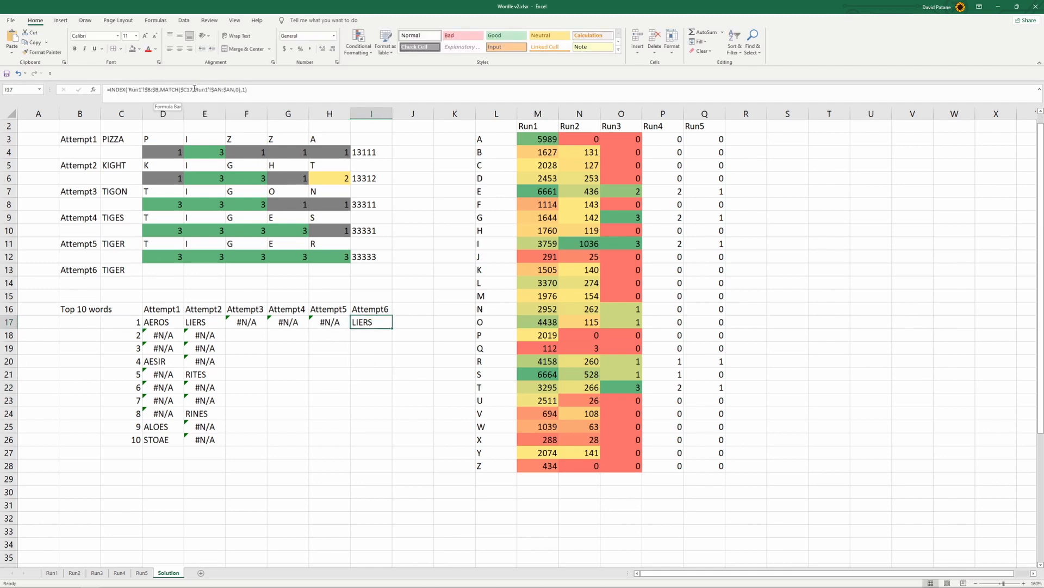
pyautogui.click(329, 374)
pyautogui.click(348, 323)
pyautogui.moveTo(352, 329); pyautogui.dragTo(381, 326)
pyautogui.click(380, 322)
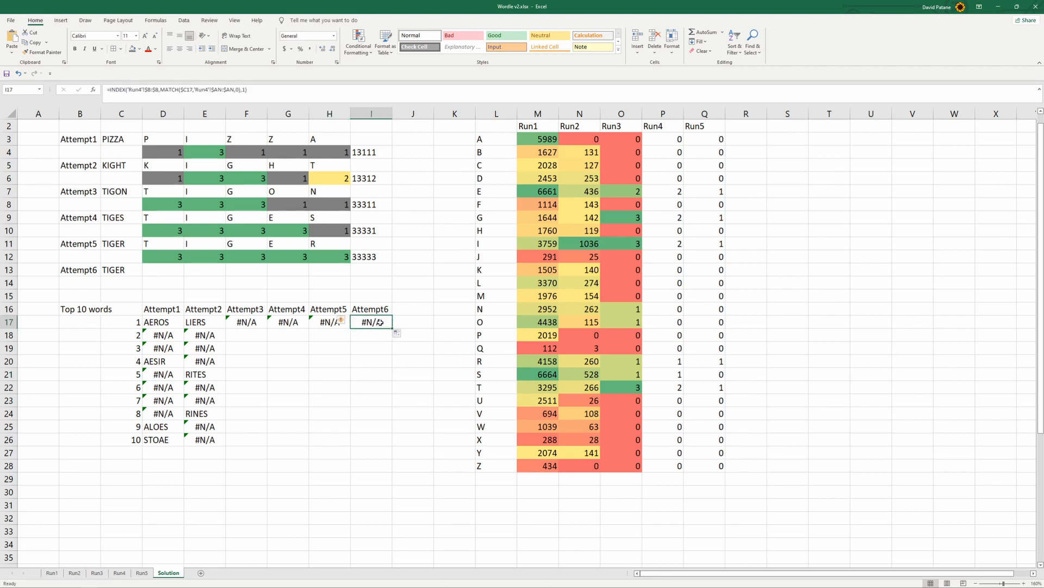
pyautogui.click(140, 88)
pyautogui.press('BackSpace')
pyautogui.write('5')
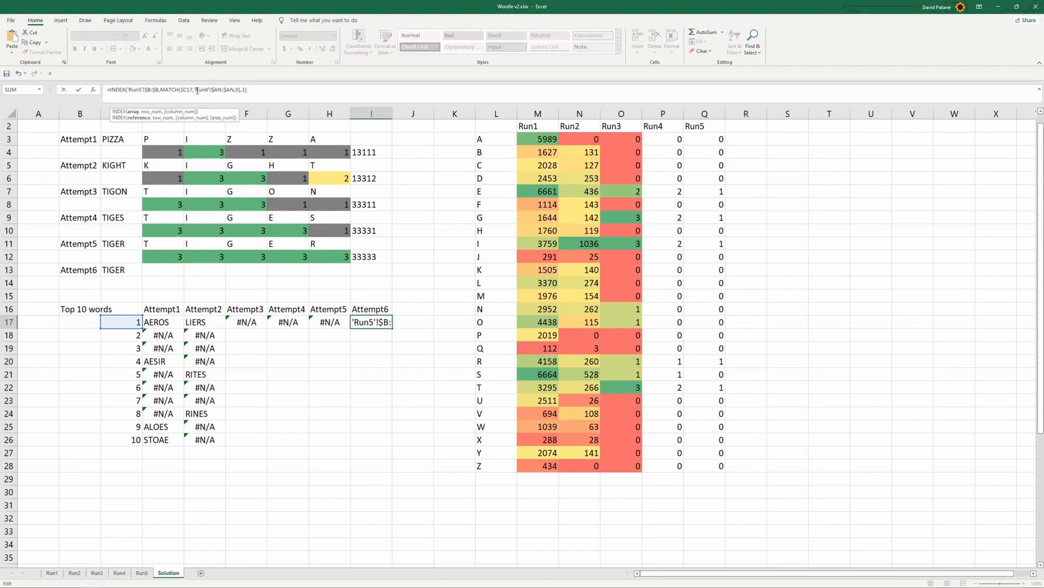
pyautogui.click(349, 382)
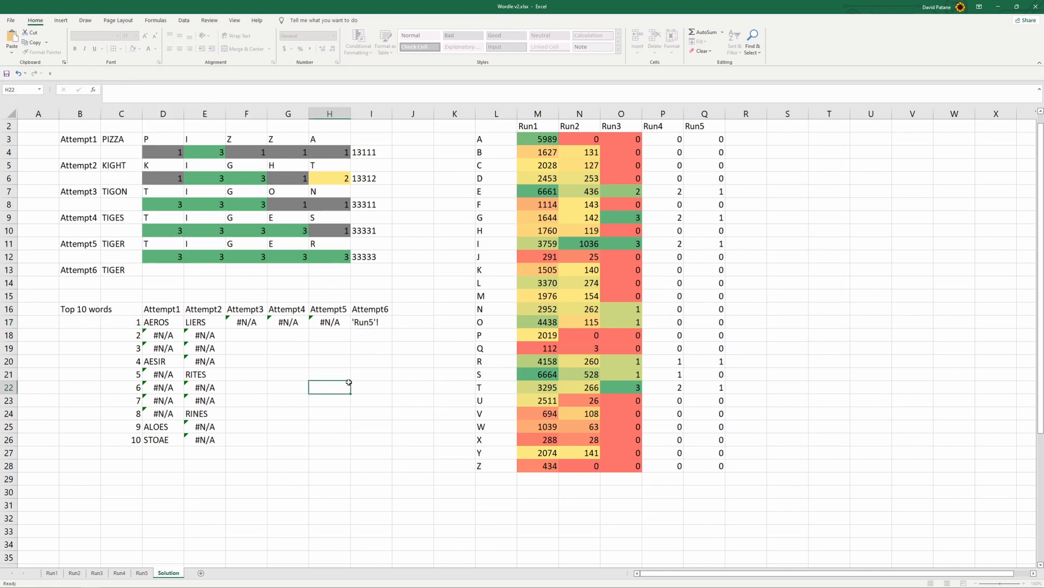
pyautogui.click(290, 422)
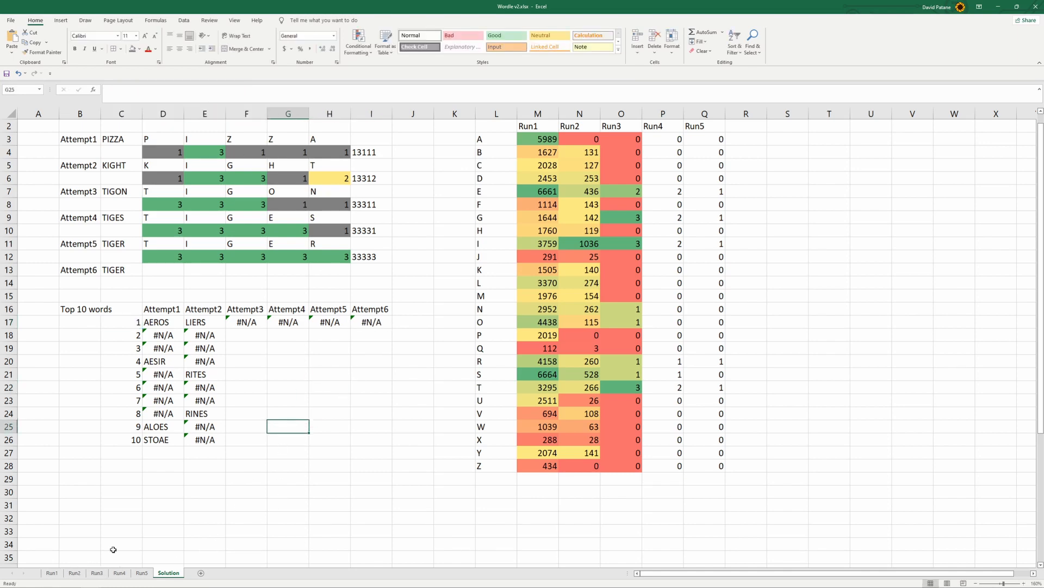
# Fill the Attempt3 to Attempt6 formulas in F17:I17 down to row 26
pyautogui.moveTo(243, 321); pyautogui.dragTo(370, 330)
pyautogui.click(295, 358)
pyautogui.moveTo(247, 319); pyautogui.dragTo(396, 441)
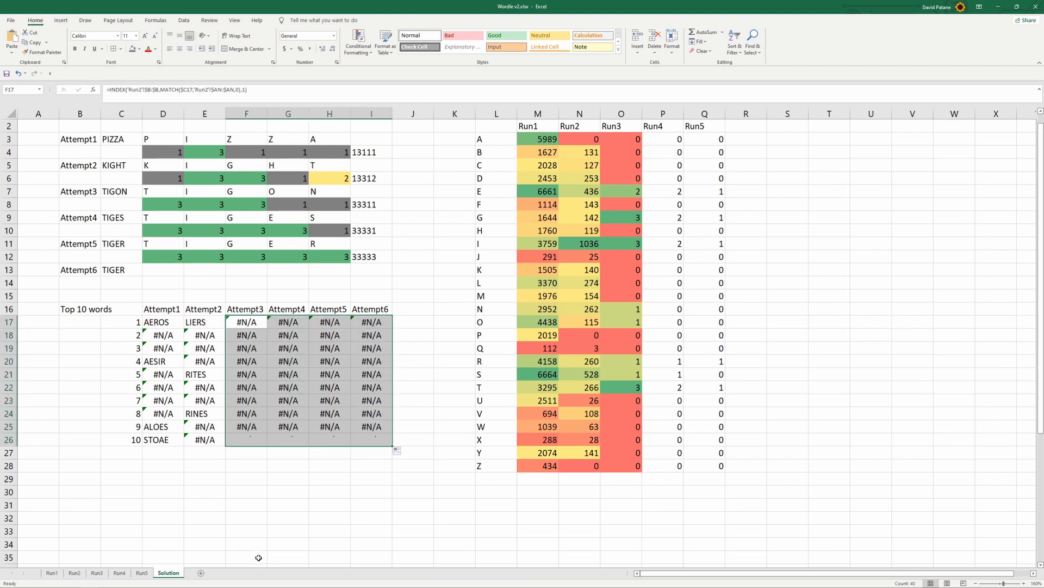
pyautogui.click(245, 517)
# Copy columns AD:AN of the Run1 sheet and paste them into the Run2 sheet starting at column AD
pyautogui.click(52, 573)
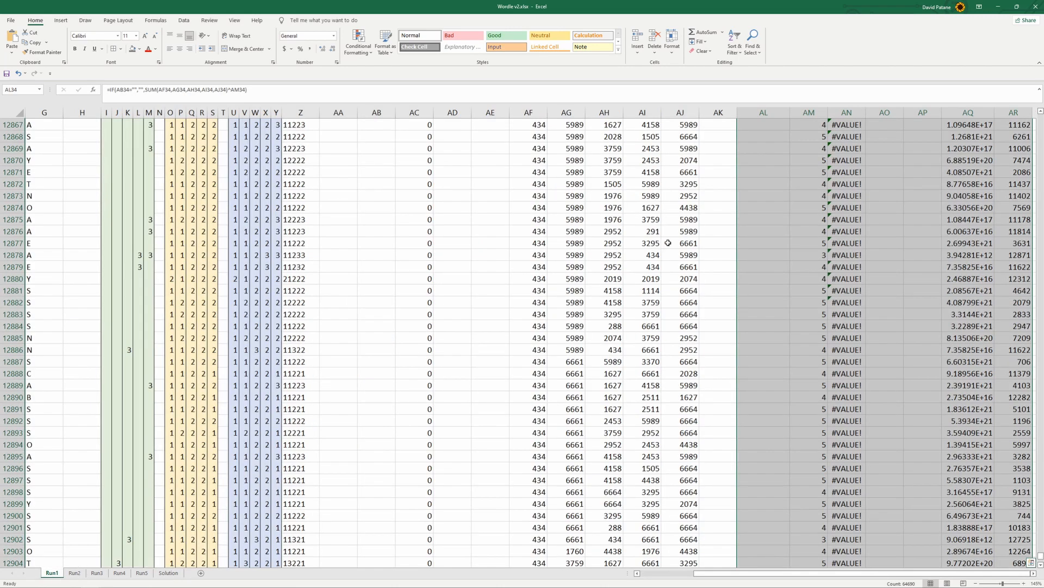
pyautogui.click(763, 143)
pyautogui.click(808, 136)
pyautogui.click(759, 131)
pyautogui.click(725, 139)
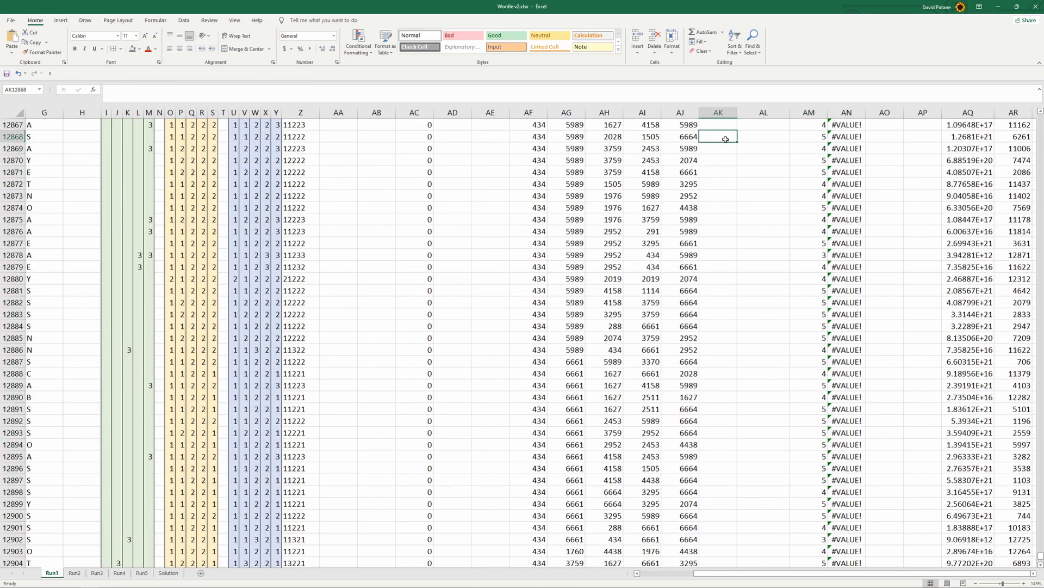
pyautogui.click(495, 147)
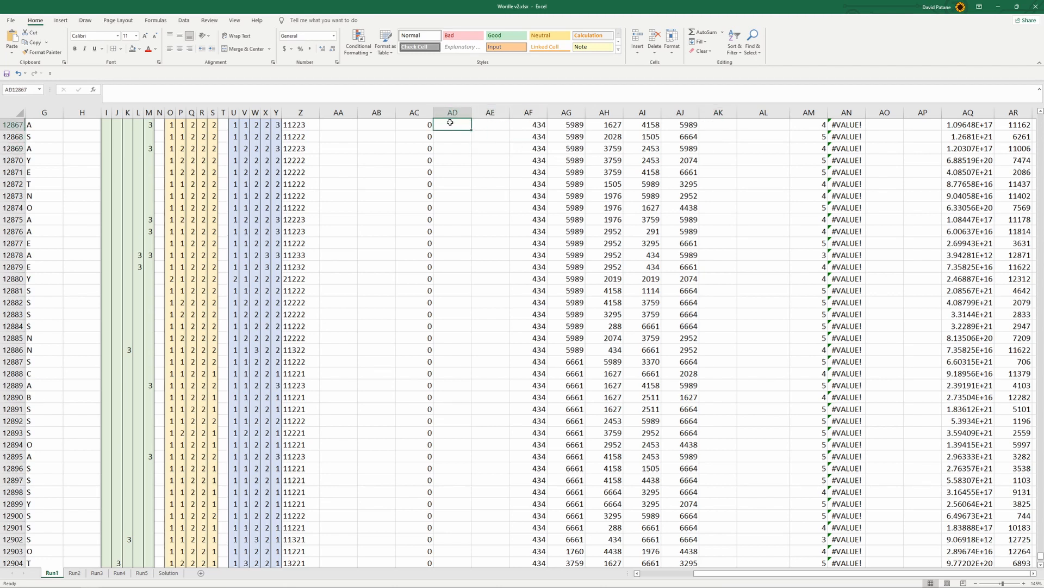
pyautogui.moveTo(460, 112)
pyautogui.mouseDown()
pyautogui.moveTo(868, 121)
pyautogui.moveTo(847, 107)
pyautogui.mouseUp()
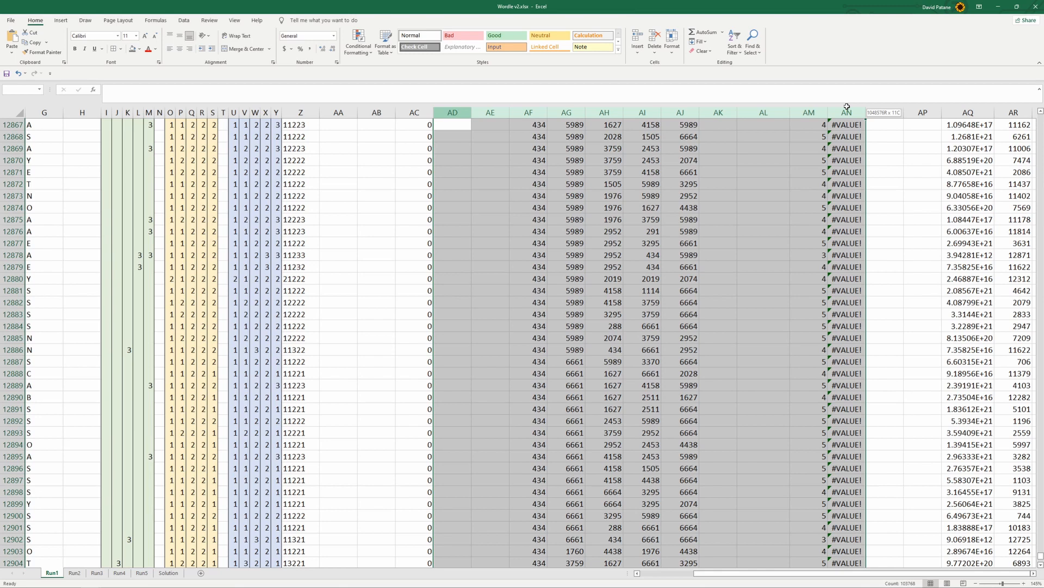
pyautogui.moveTo(847, 107); pyautogui.dragTo(847, 107)
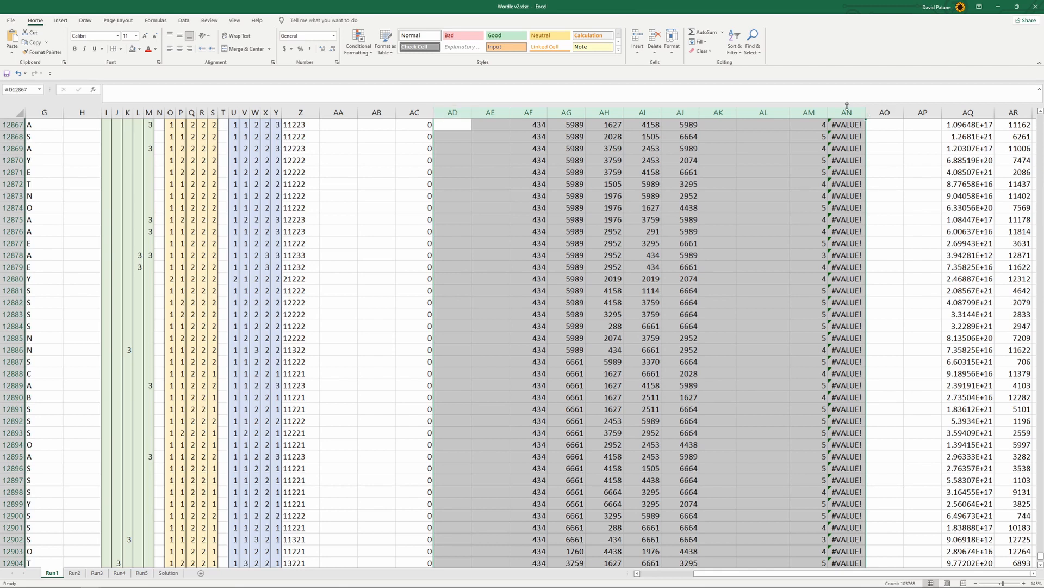
pyautogui.hotkey('ctrl', 'c')
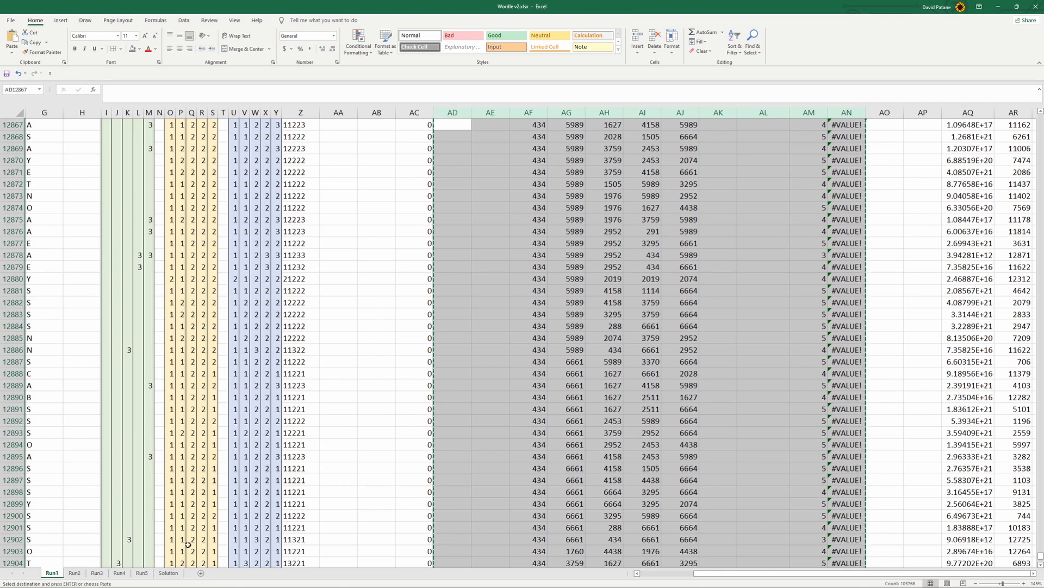
pyautogui.click(75, 573)
pyautogui.click(676, 111)
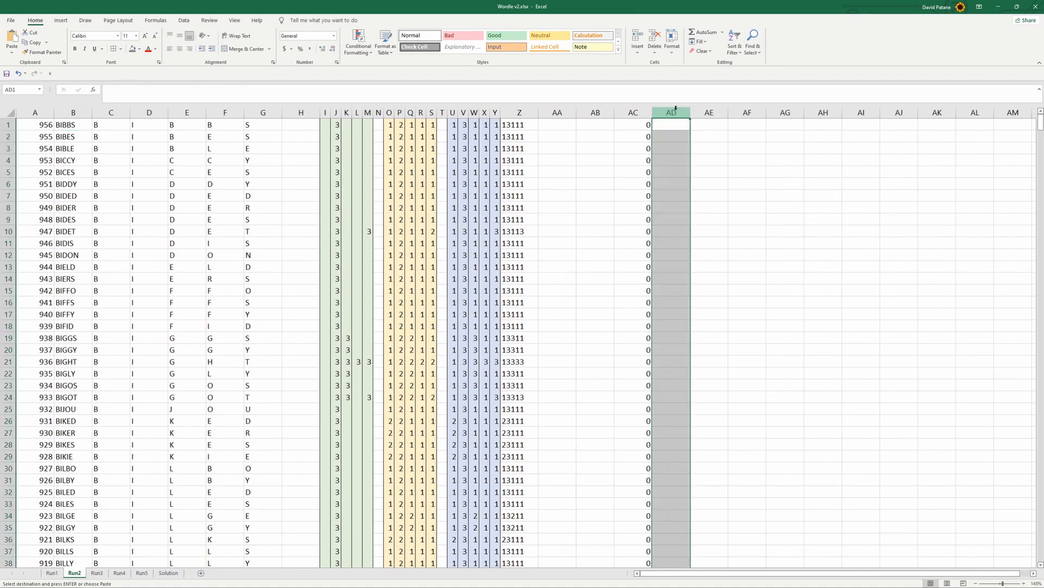
pyautogui.press('Return')
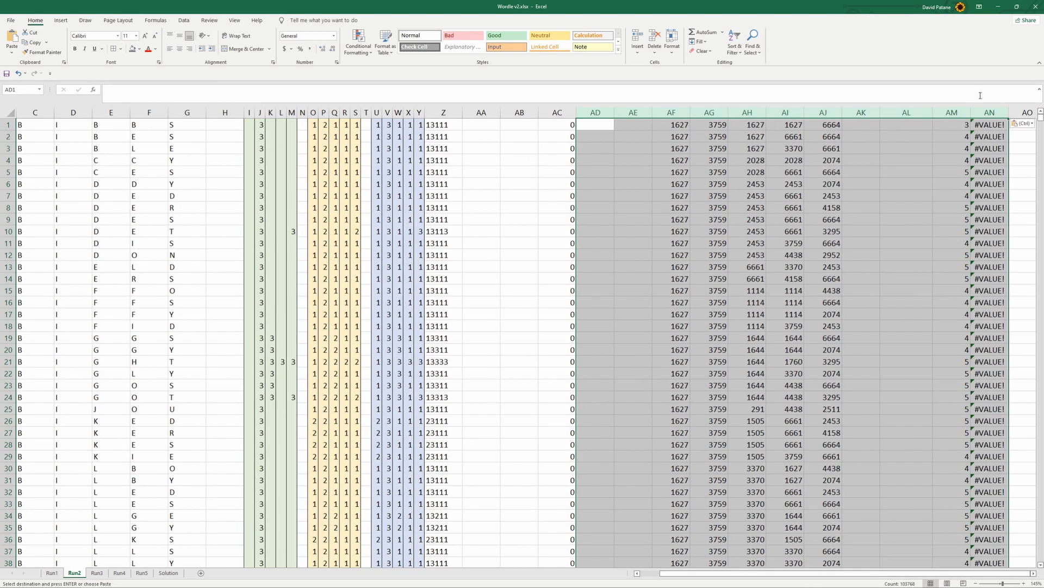
# Paste the copied columns AD:AN into the Run3 sheet starting at column AD
pyautogui.click(172, 573)
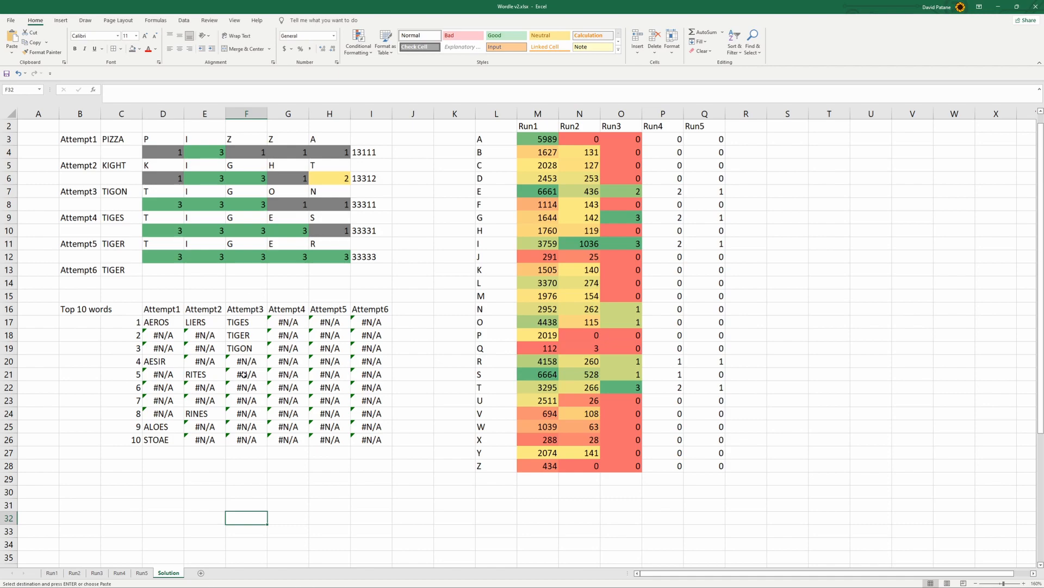
pyautogui.click(75, 575)
pyautogui.click(98, 574)
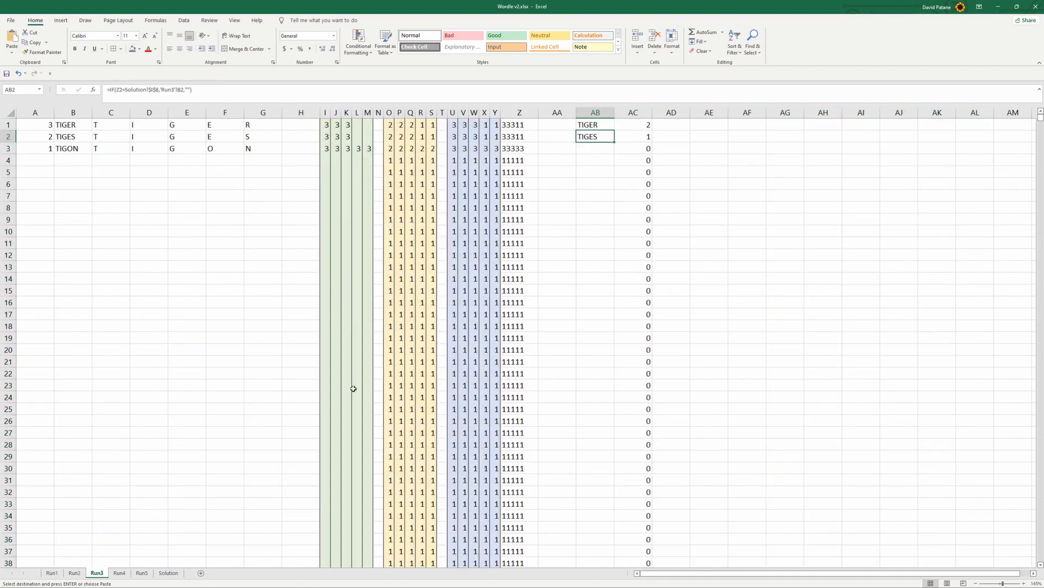
pyautogui.click(678, 113)
pyautogui.hotkey('ctrl', 'shift', 'Right')
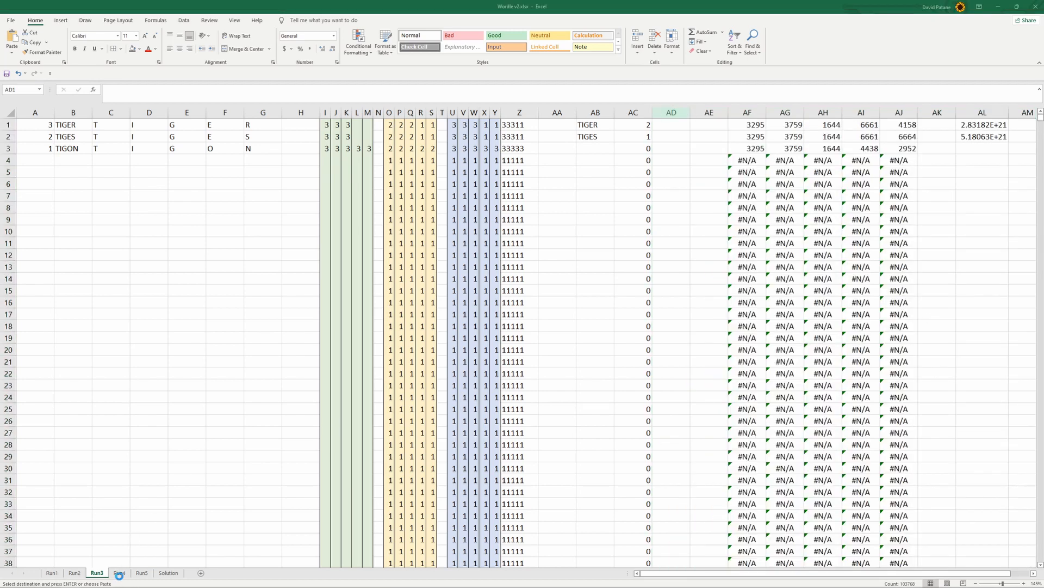
# Paste the copied columns AD:AN into the Run4 sheet starting at column AD
pyautogui.click(120, 573)
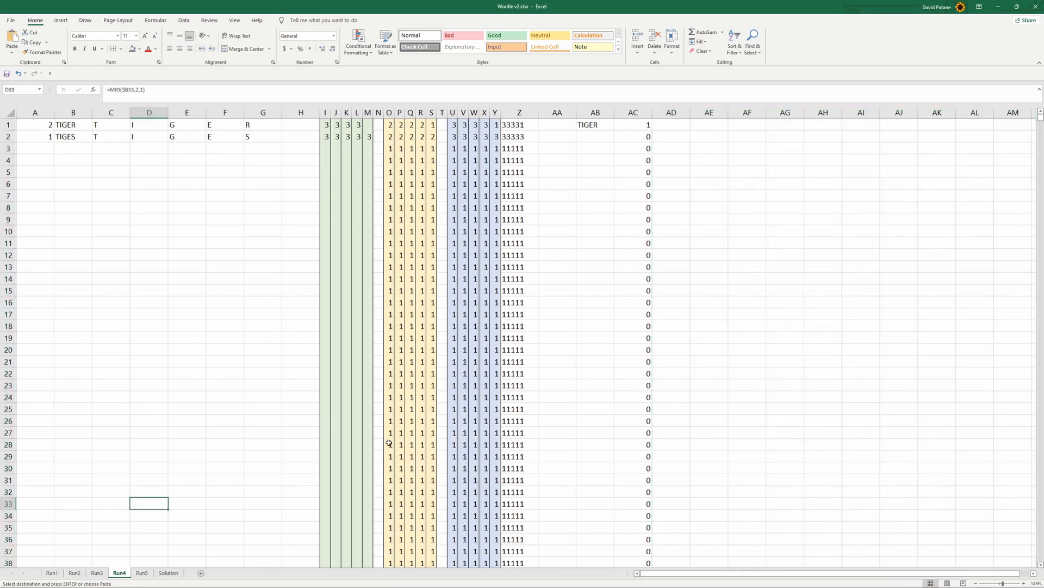
pyautogui.click(672, 113)
pyautogui.hotkey('ctrl', 'shift', 'Right')
pyautogui.hotkey('ctrl', 'v')
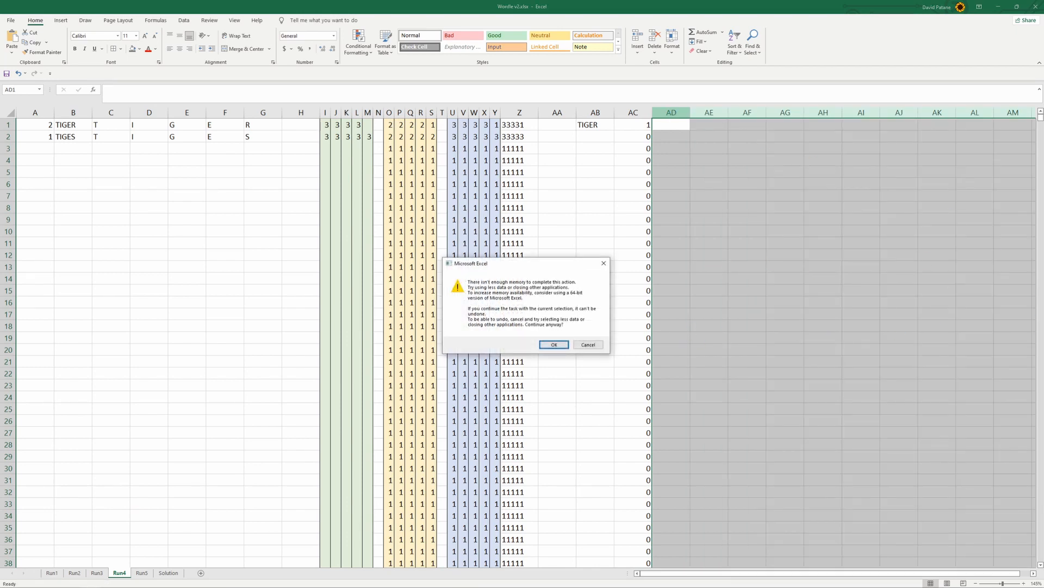
pyautogui.moveTo(503, 265); pyautogui.dragTo(427, 210)
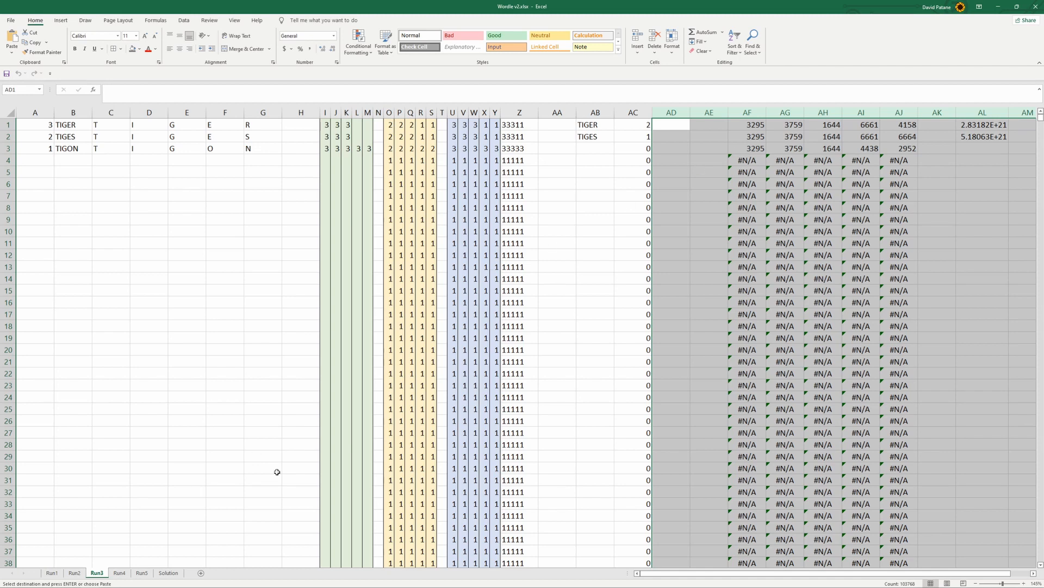
# Change the LOOKUP result range in AF1 of the Run2 sheet to the Run2 letter counts, Solution!$N$3:$N$28
pyautogui.click(76, 575)
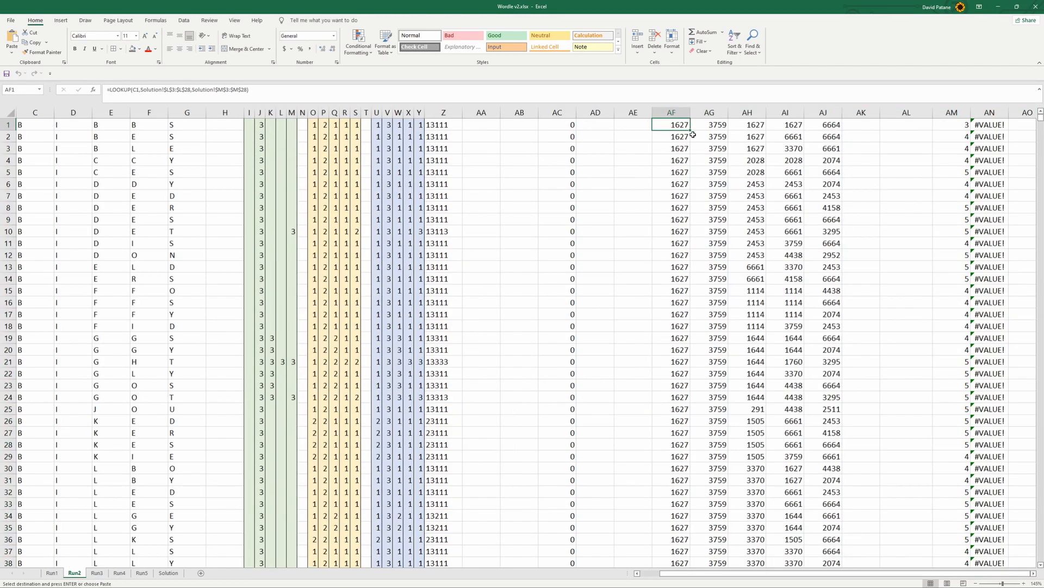
pyautogui.click(351, 95)
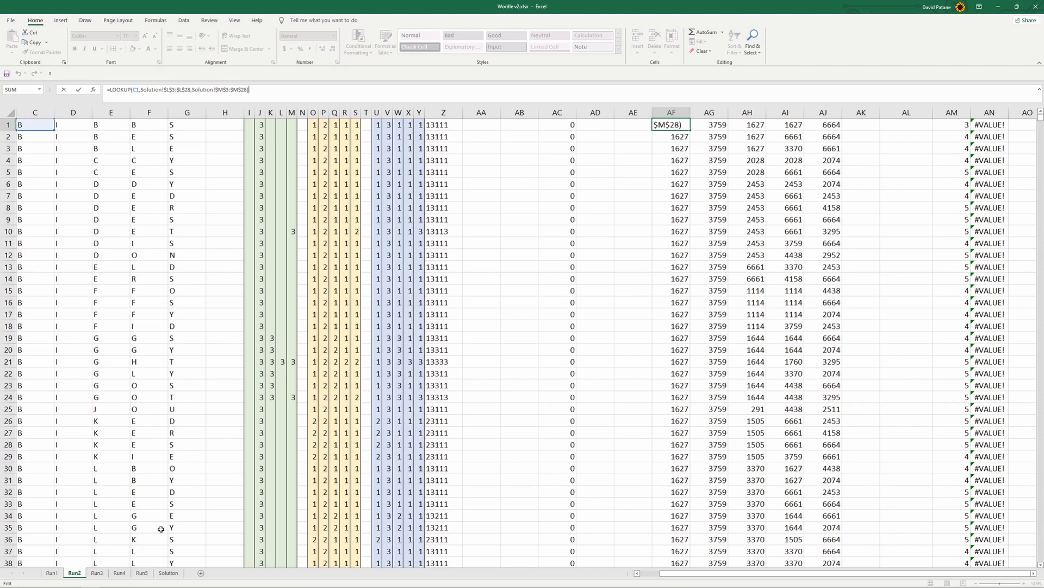
pyautogui.click(168, 572)
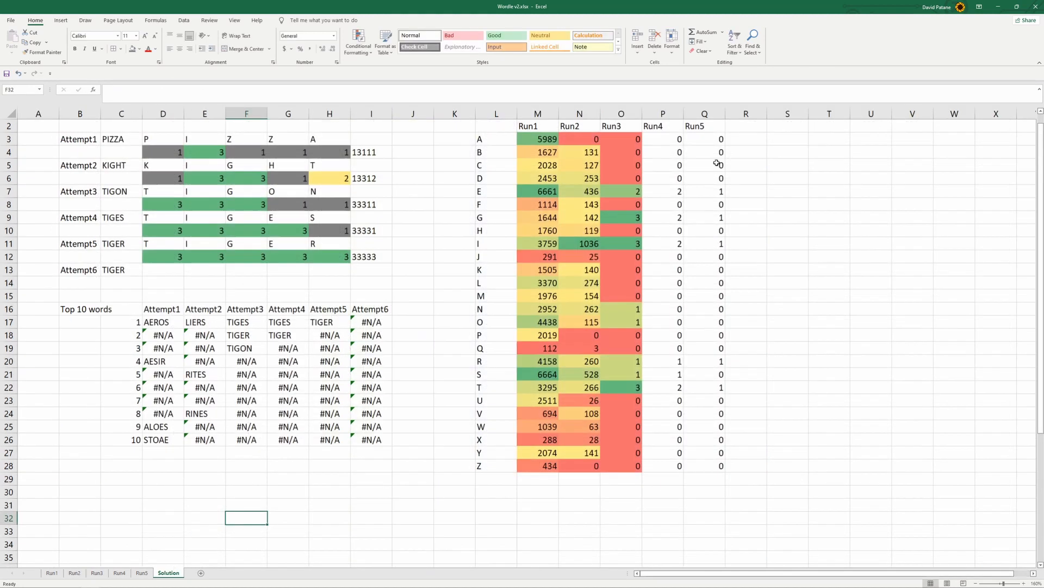
pyautogui.click(546, 111)
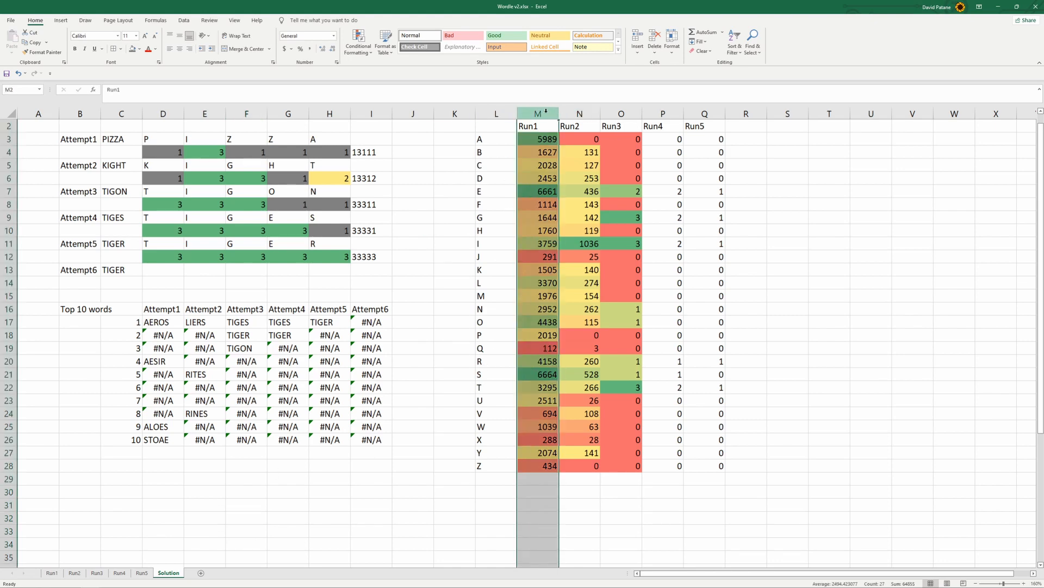
pyautogui.click(76, 571)
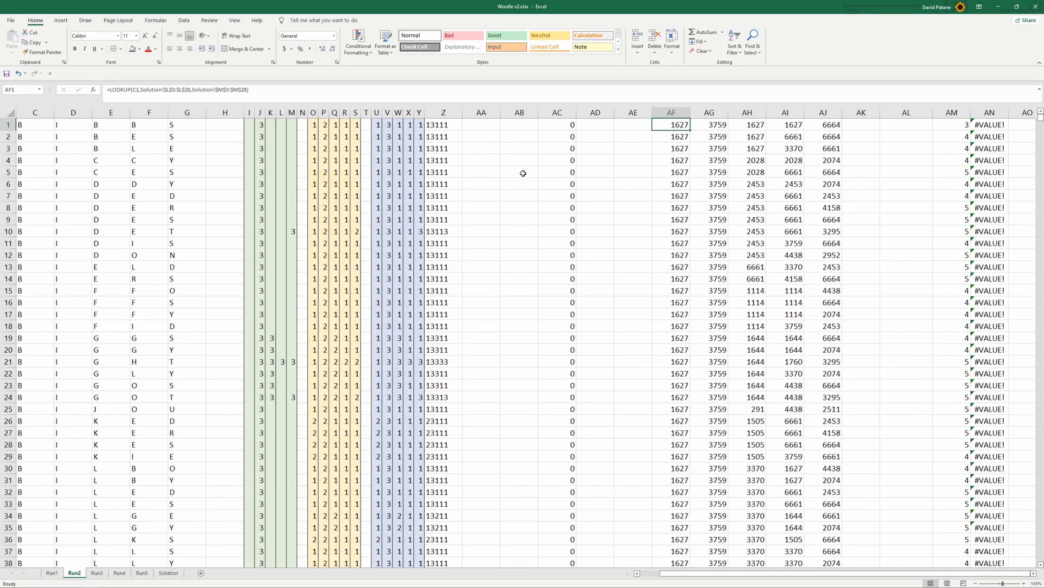
pyautogui.click(220, 90)
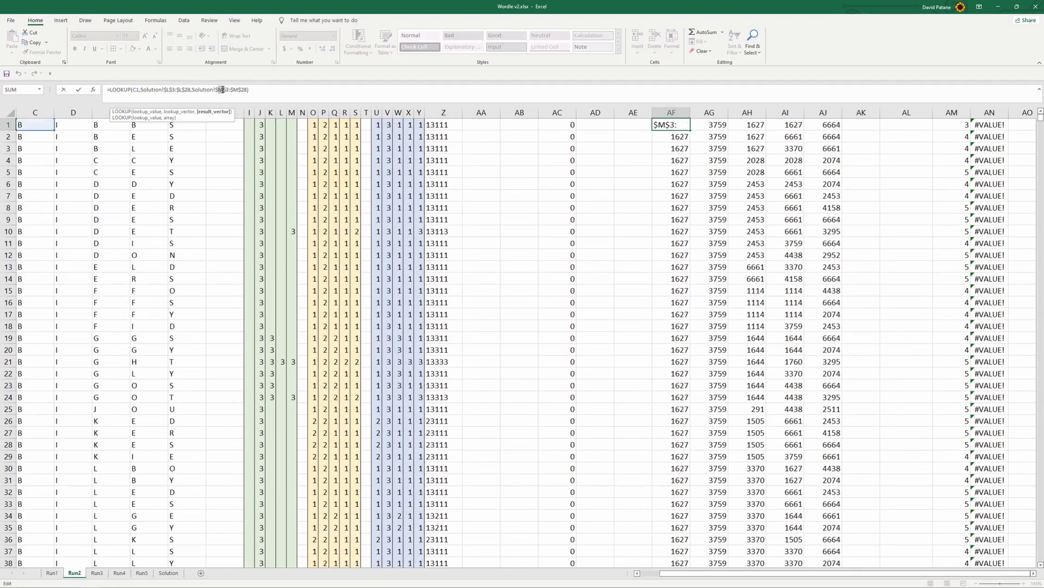
pyautogui.write('n')
pyautogui.press('Return')
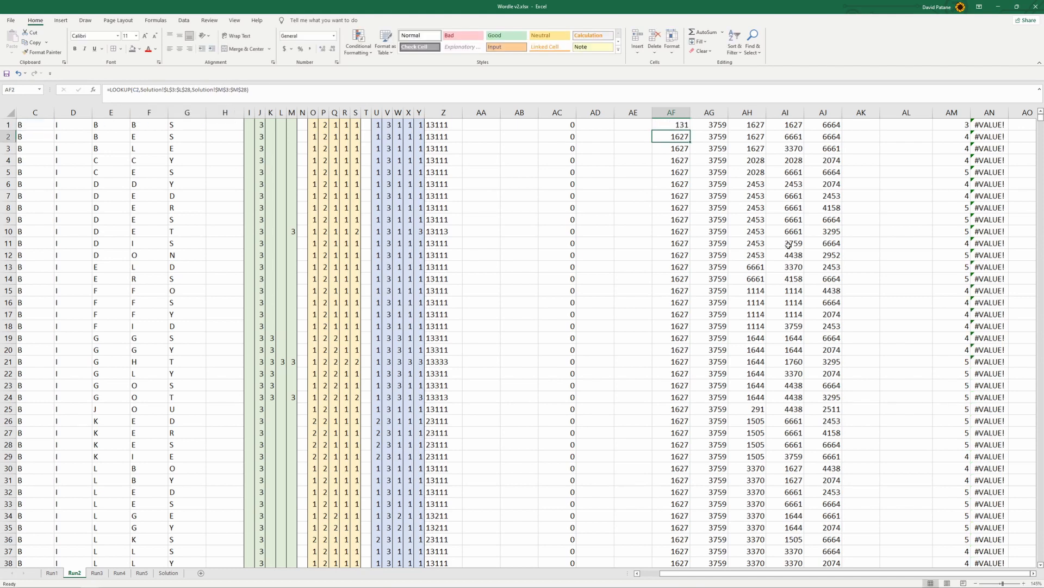
# Fill the AF1 lookup formula of the Run2 sheet across to AI1 and down to row 999
pyautogui.click(685, 126)
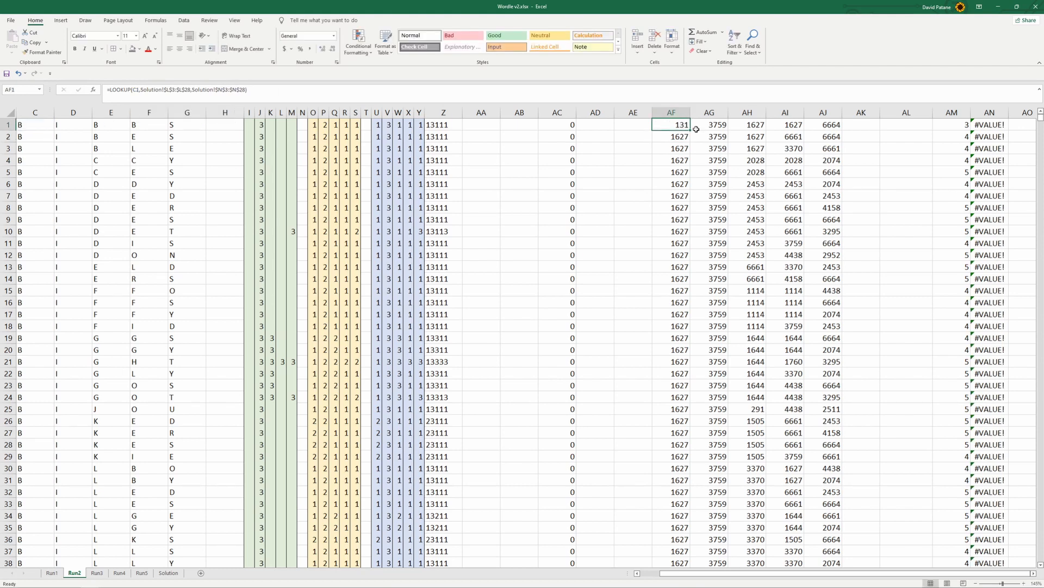
pyautogui.moveTo(692, 130); pyautogui.dragTo(801, 131)
pyautogui.moveTo(675, 127)
pyautogui.mouseDown()
pyautogui.moveTo(793, 127)
pyautogui.moveTo(804, 566)
pyautogui.moveTo(814, 580)
pyautogui.moveTo(777, 537)
pyautogui.moveTo(778, 576)
pyautogui.moveTo(789, 541)
pyautogui.moveTo(783, 115)
pyautogui.moveTo(769, 255)
pyautogui.moveTo(789, 339)
pyautogui.moveTo(777, 378)
pyautogui.mouseUp()
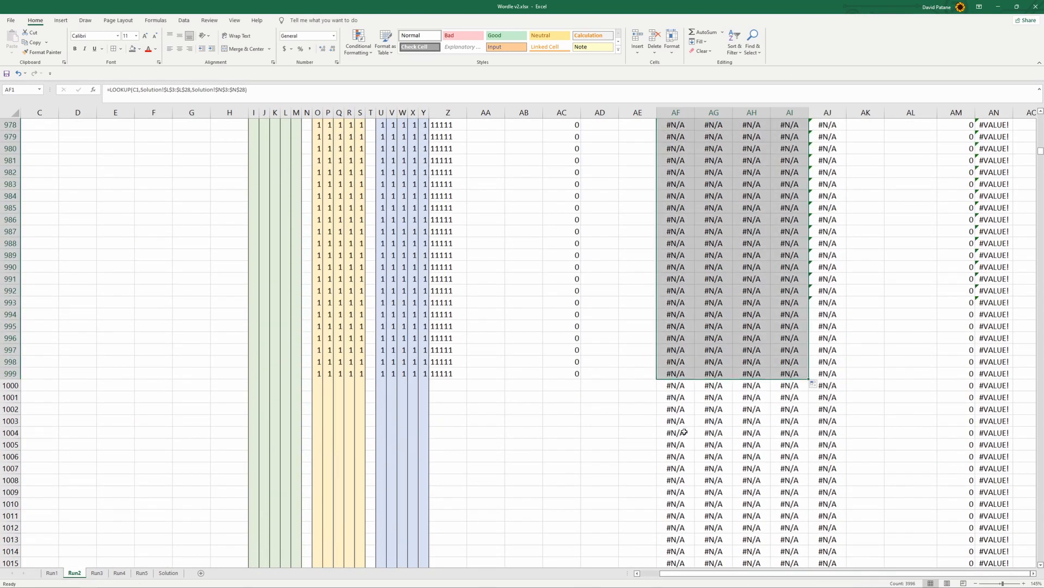
pyautogui.click(14, 386)
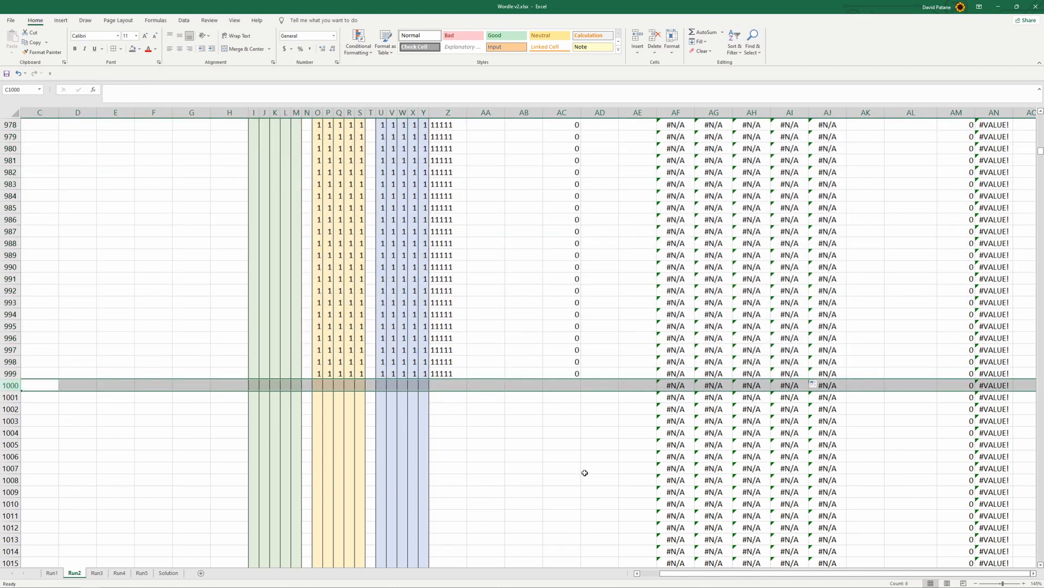
pyautogui.moveTo(1041, 154); pyautogui.dragTo(1020, 448)
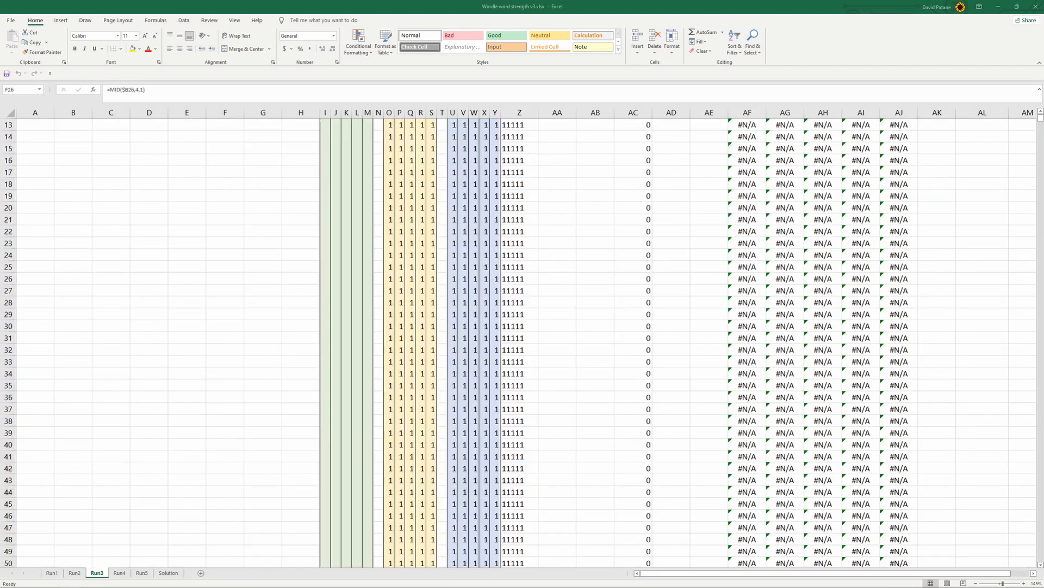
pyautogui.scroll(4, 368, 343)
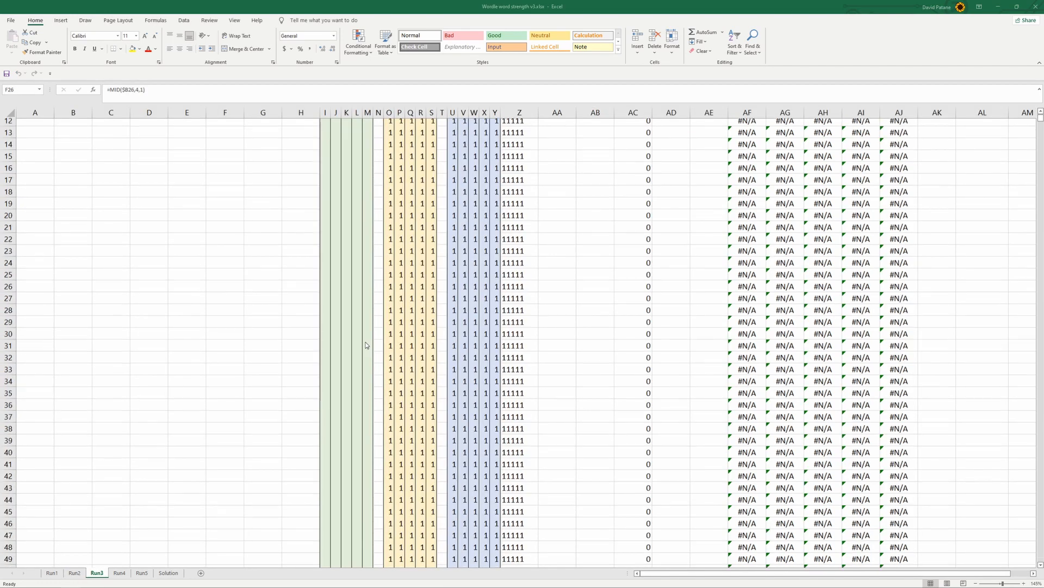
pyautogui.scroll(-11, 270, 324)
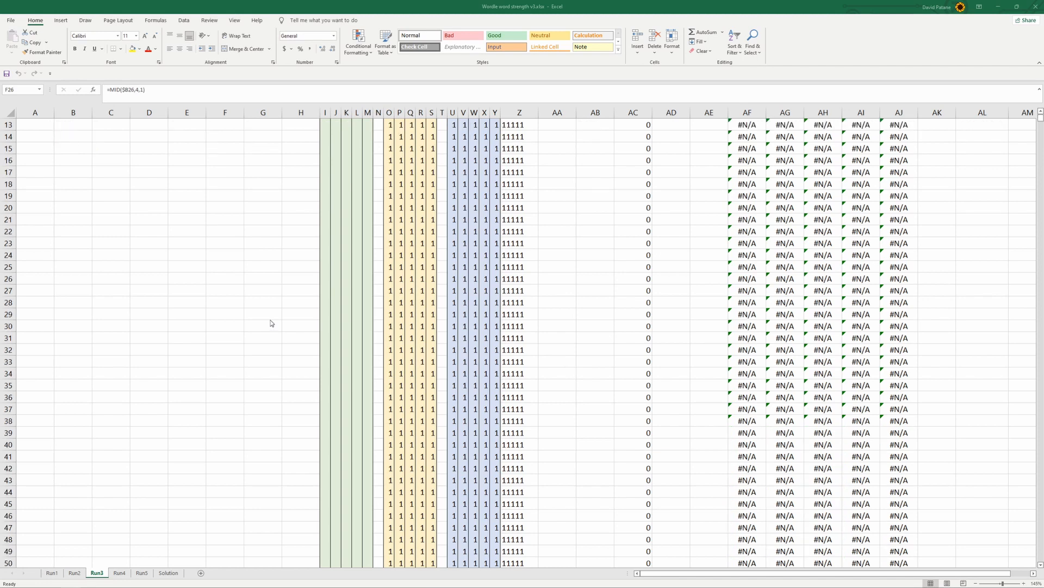
pyautogui.click(76, 573)
pyautogui.scroll(9, 579, 277)
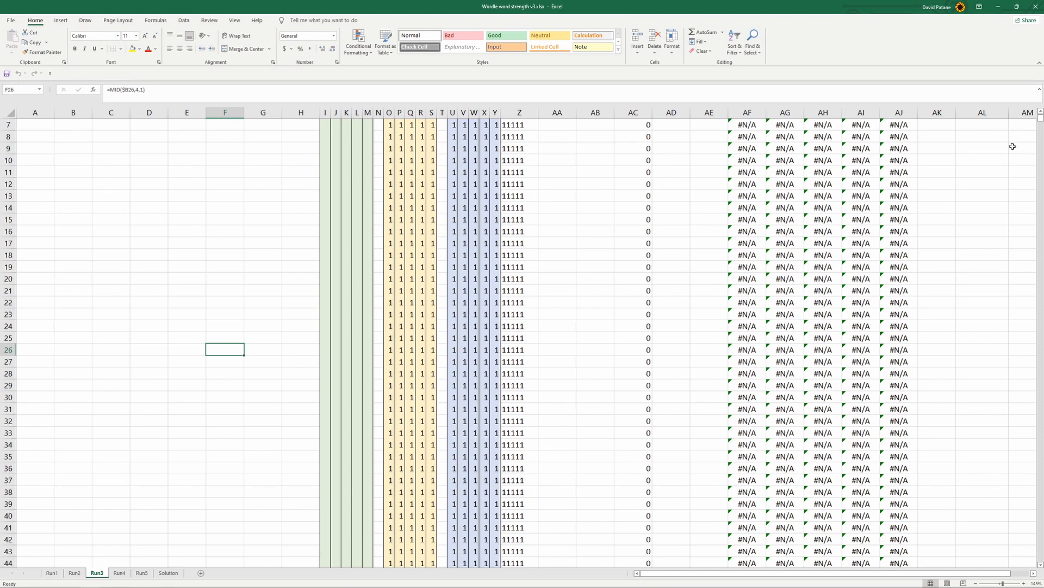
pyautogui.moveTo(1041, 115); pyautogui.dragTo(1040, 113)
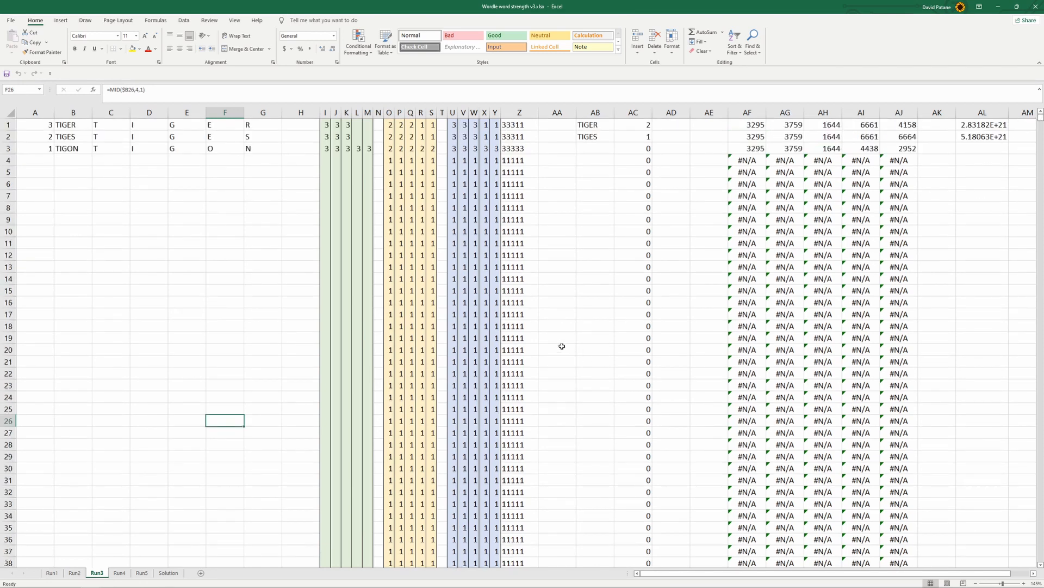
pyautogui.scroll(-15, 561, 346)
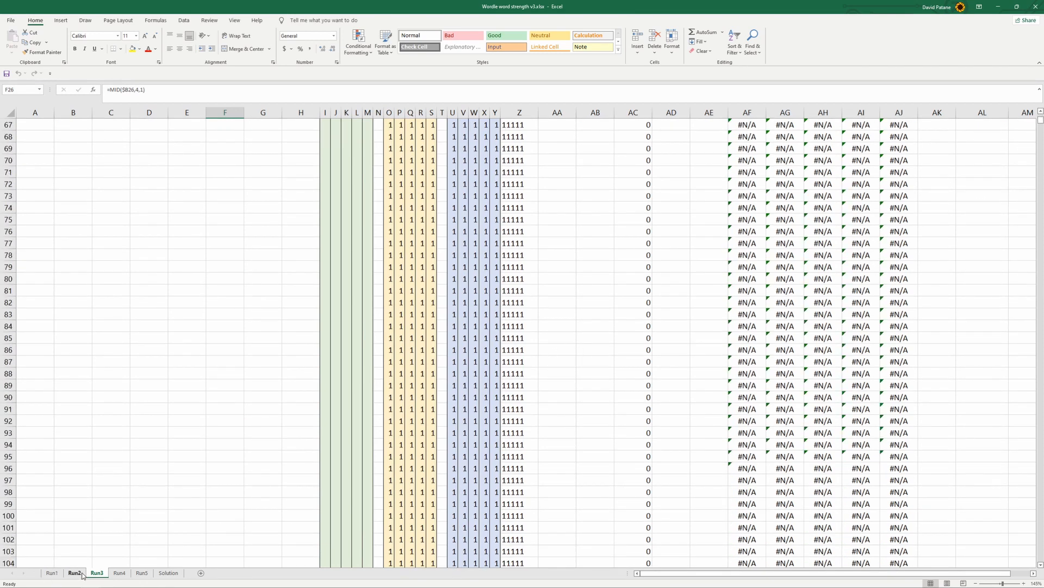
# Clear the contents of the surplus rows 1000 to 12971 on the Run2 sheet
pyautogui.click(75, 572)
pyautogui.scroll(-7, 375, 426)
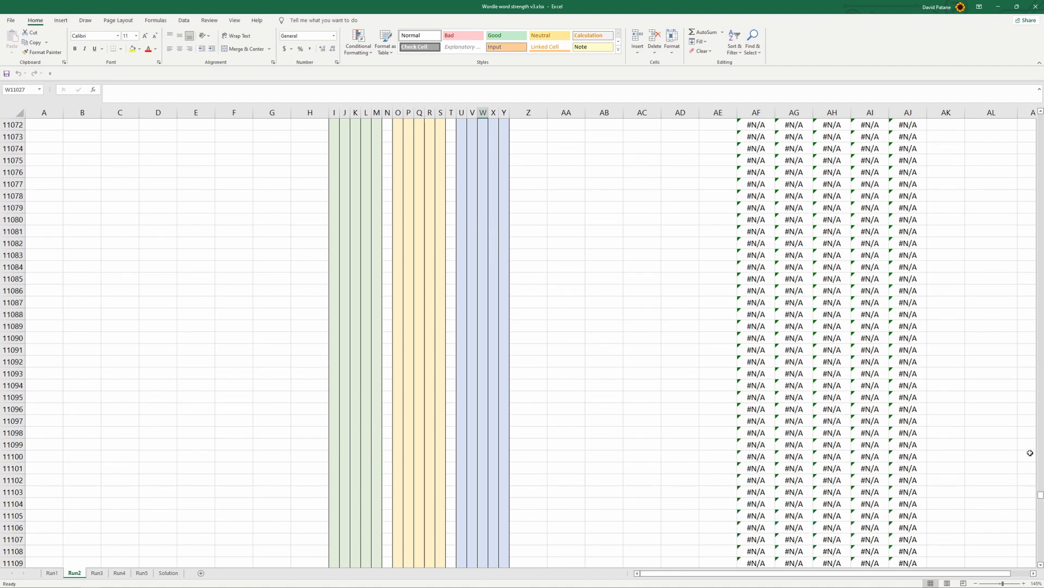
pyautogui.moveTo(1041, 496); pyautogui.dragTo(1041, 560)
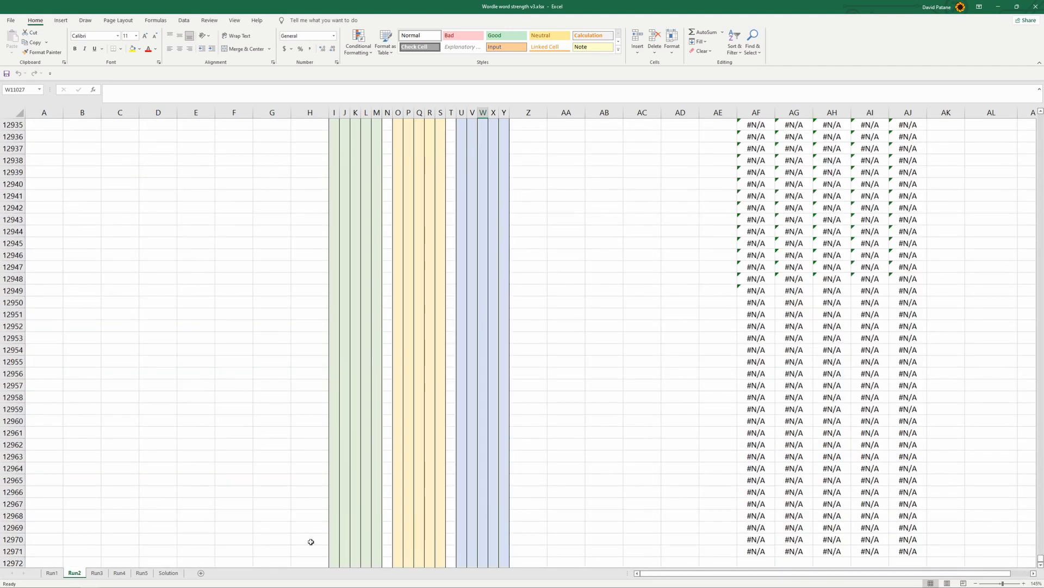
pyautogui.click(9, 551)
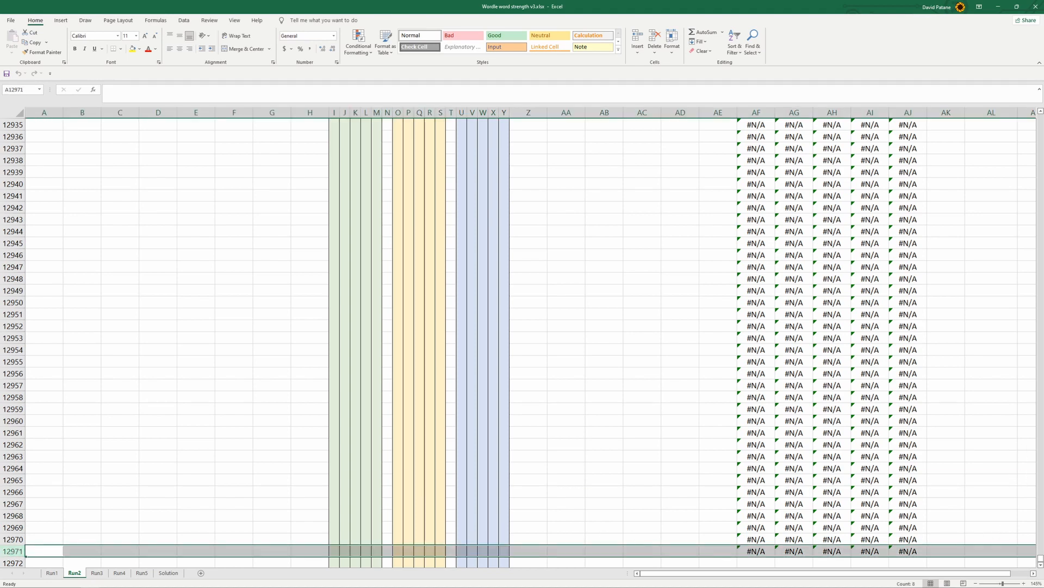
pyautogui.moveTo(1040, 554); pyautogui.dragTo(1018, 164)
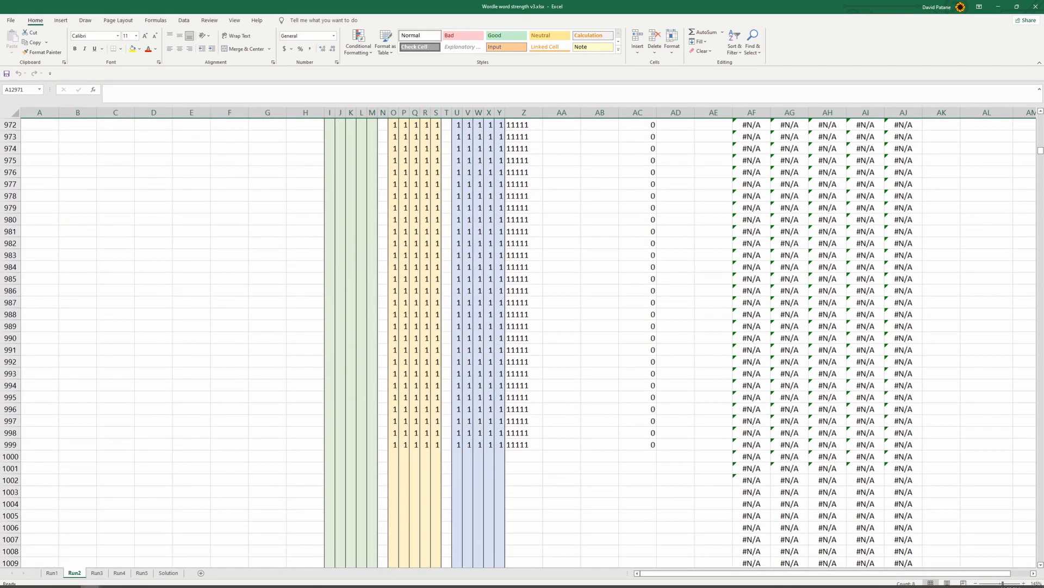
pyautogui.keyDown('shift'); pyautogui.click(10, 456); pyautogui.keyUp('shift')
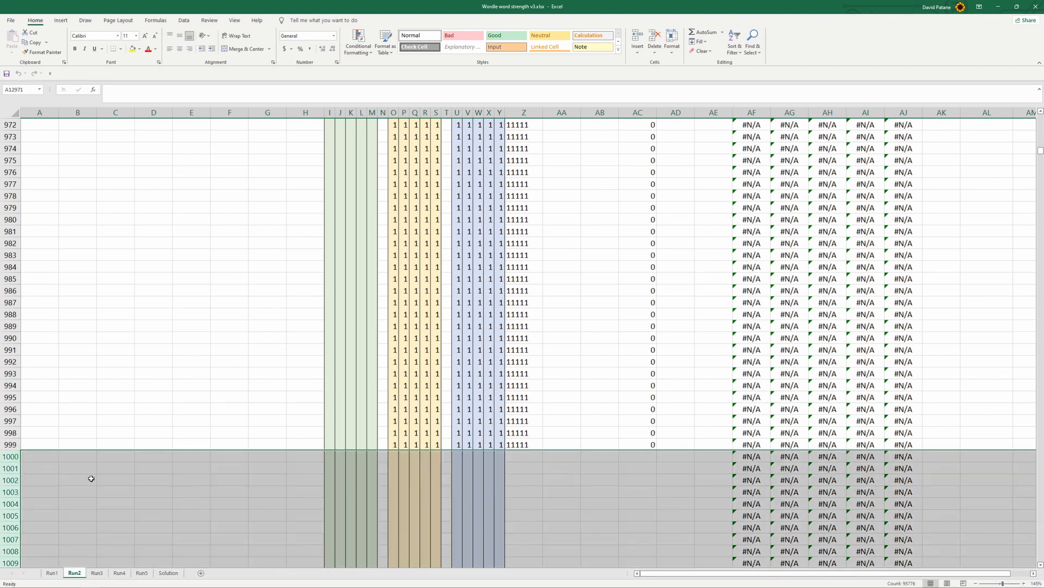
pyautogui.press('Delete')
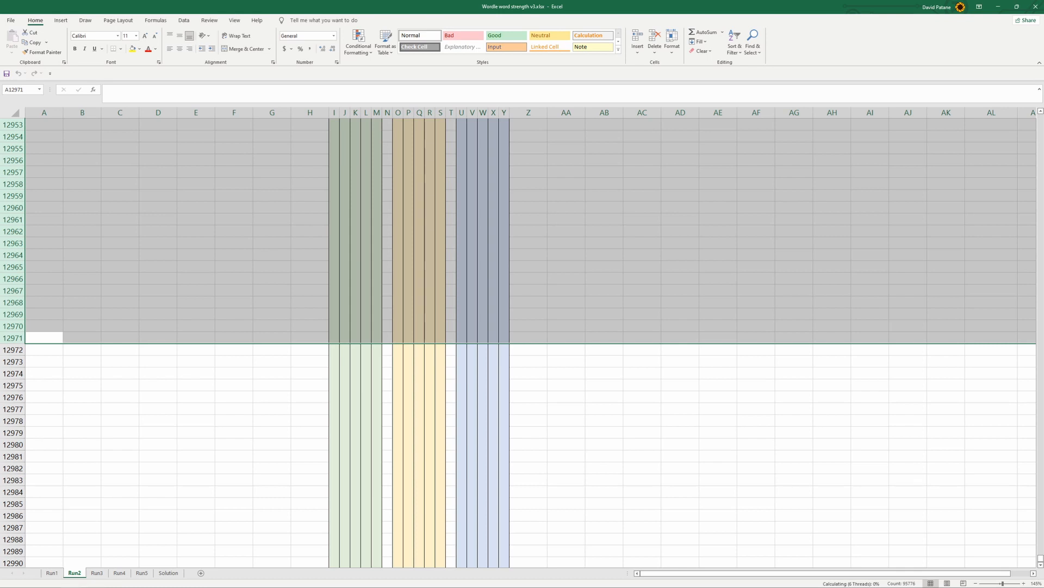
# Examine the Attempt2 formulas in E17 and E21 on the Solution sheet and the score and ranking columns on the Run2 sheet
pyautogui.scroll(8, 527, 390)
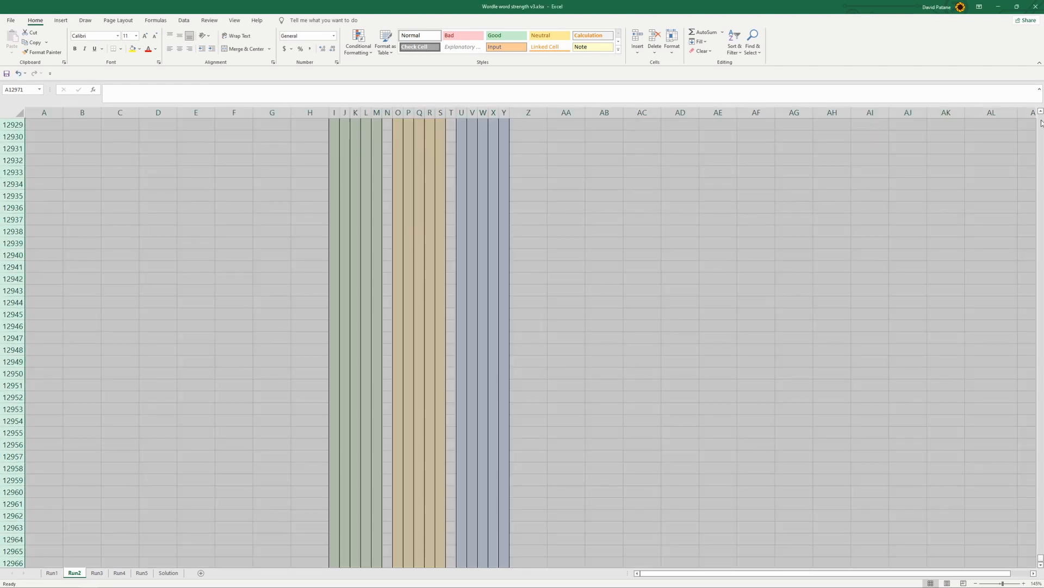
pyautogui.click(1040, 144)
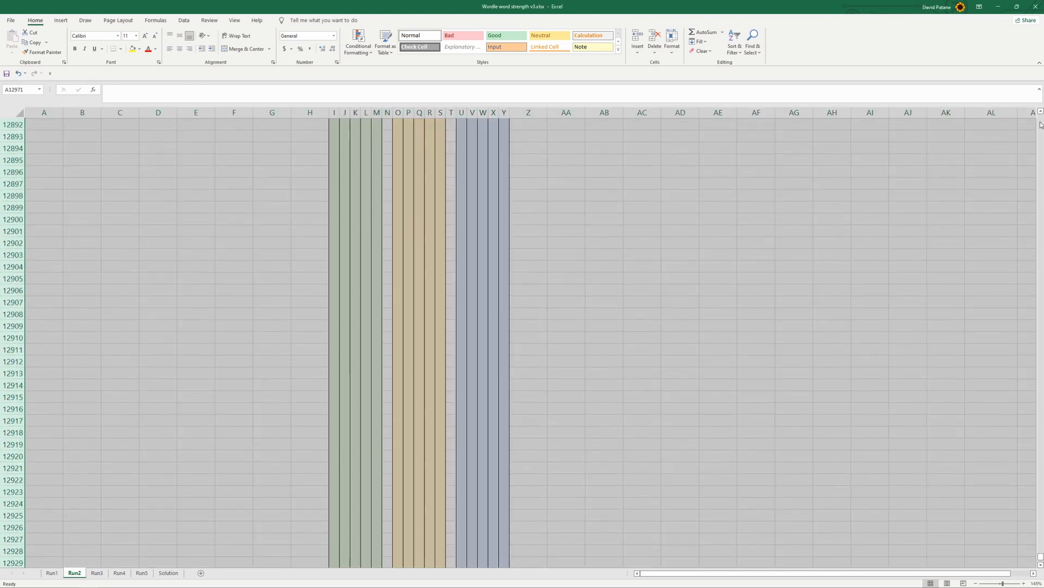
pyautogui.moveTo(1039, 553); pyautogui.dragTo(1041, 124)
pyautogui.scroll(20, 879, 255)
pyautogui.scroll(20, 879, 254)
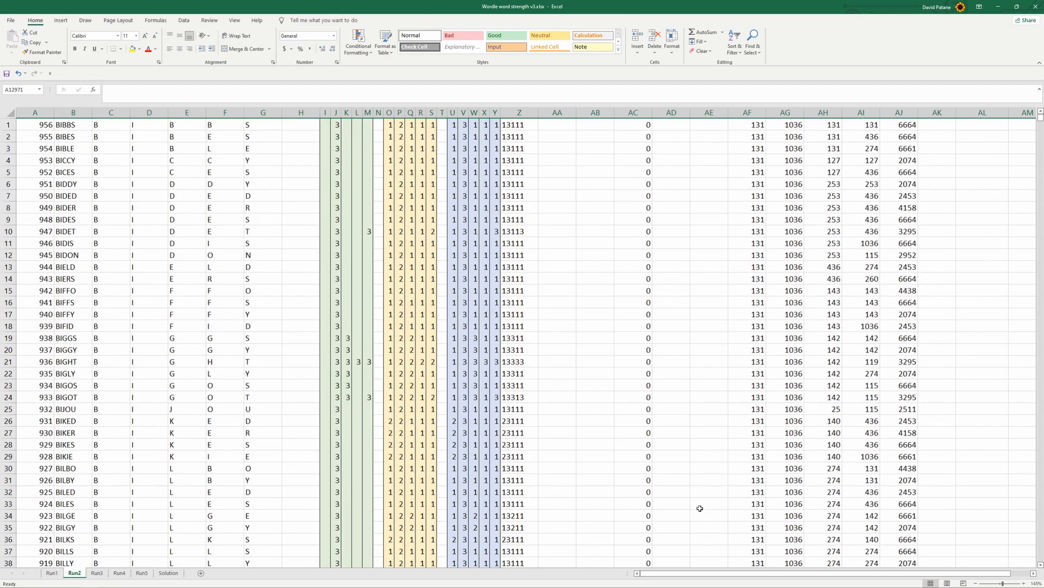
pyautogui.click(168, 573)
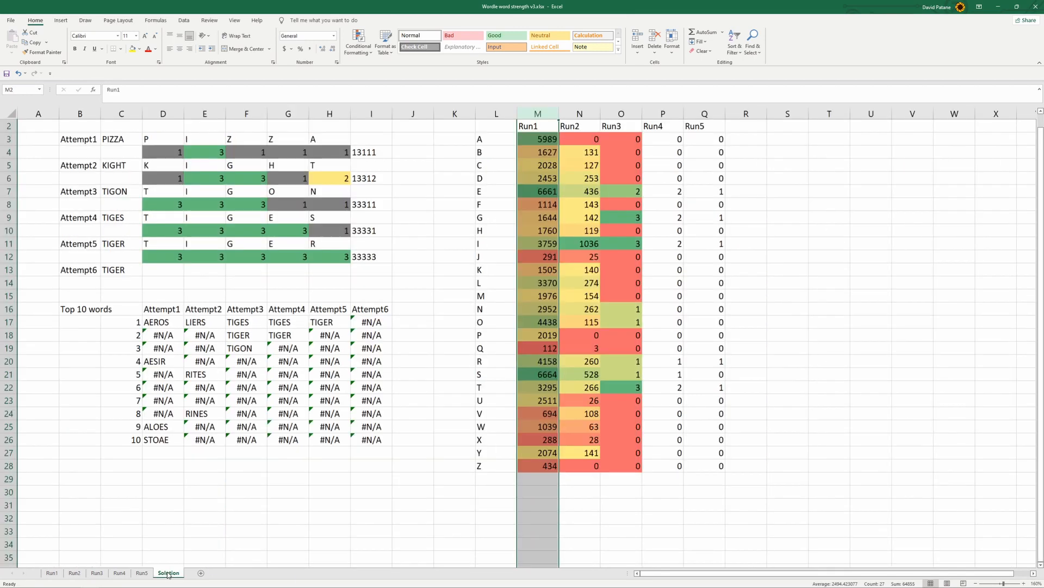
pyautogui.click(211, 321)
pyautogui.click(205, 373)
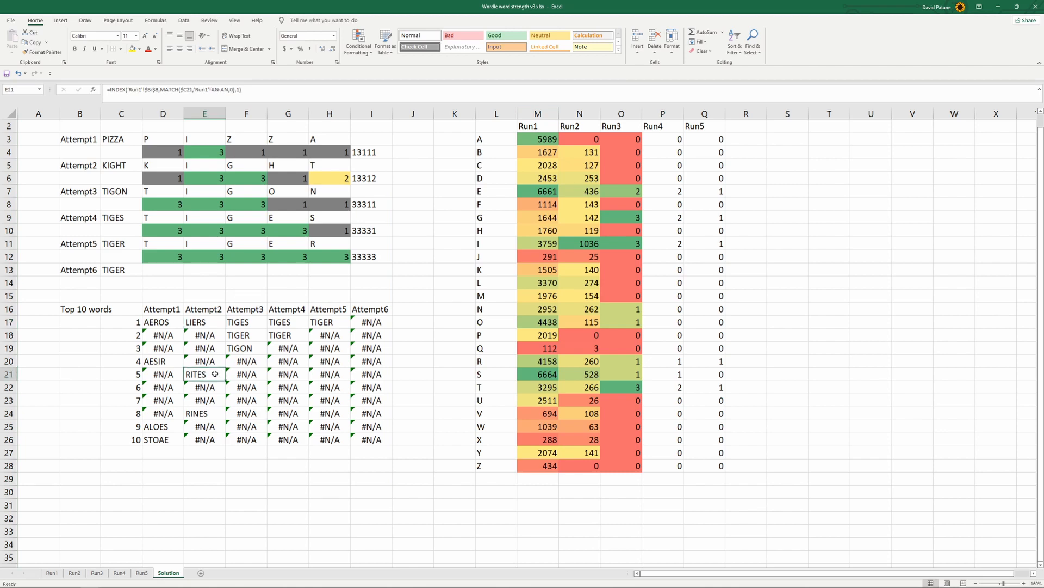
pyautogui.click(205, 321)
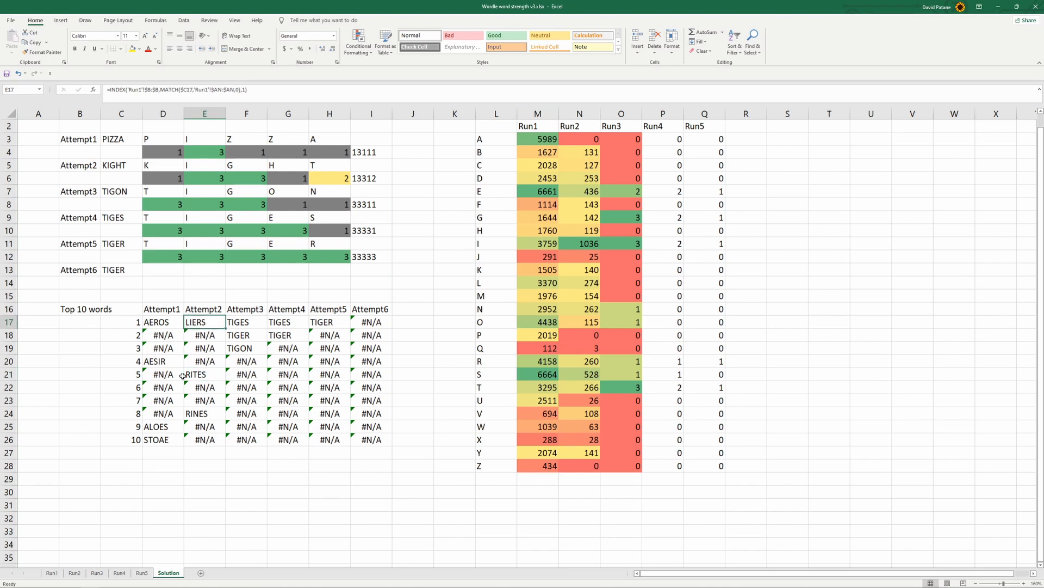
pyautogui.click(74, 573)
pyautogui.moveTo(753, 574); pyautogui.dragTo(823, 568)
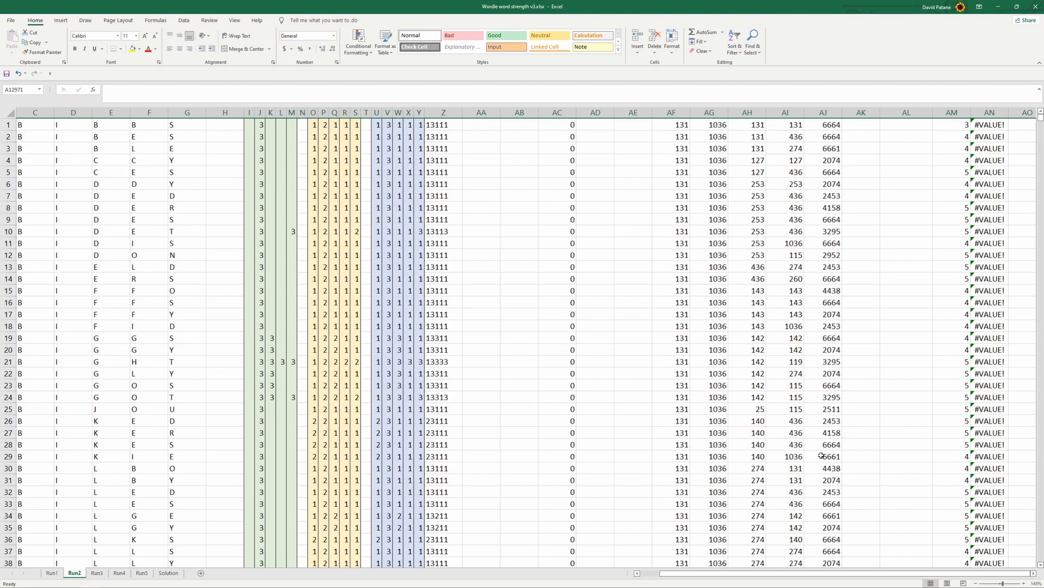
# Examine the score formula in AL6 and the neighbouring letter-count columns for the candidate words on the Run2 sheet
pyautogui.scroll(-11, 814, 446)
pyautogui.scroll(-11, 806, 438)
pyautogui.scroll(-11, 806, 437)
pyautogui.scroll(15, 806, 437)
pyautogui.scroll(17, 806, 438)
pyautogui.click(922, 145)
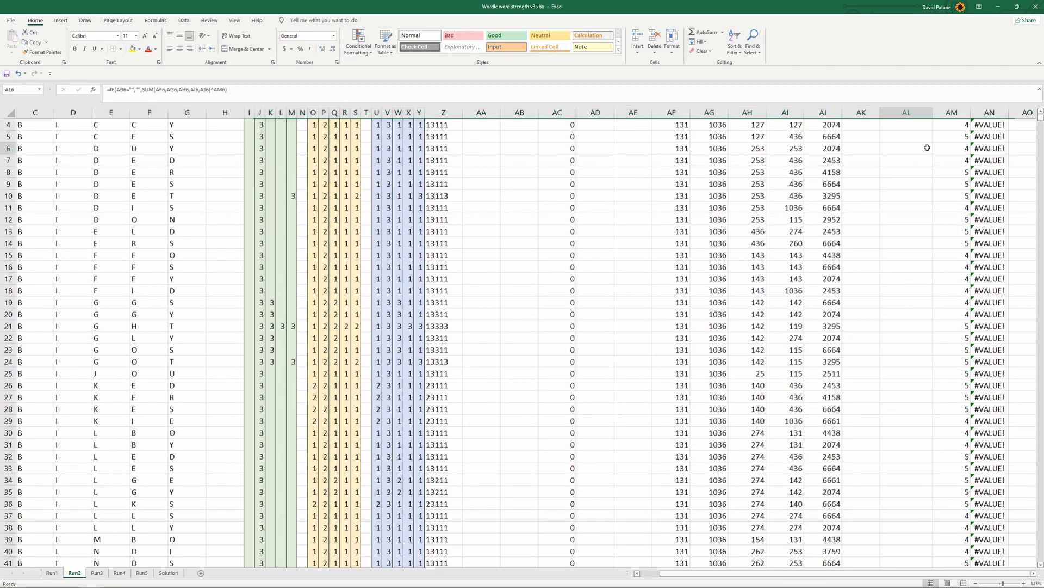
pyautogui.click(895, 96)
pyautogui.click(872, 277)
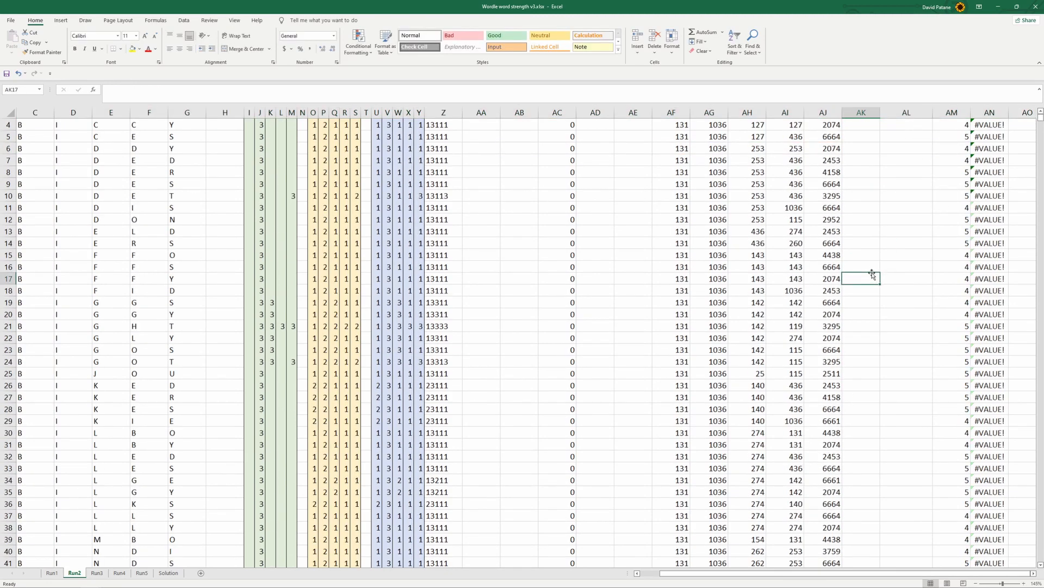
pyautogui.moveTo(744, 573); pyautogui.dragTo(672, 568)
pyautogui.scroll(-19, 464, 492)
pyautogui.scroll(-7, 464, 492)
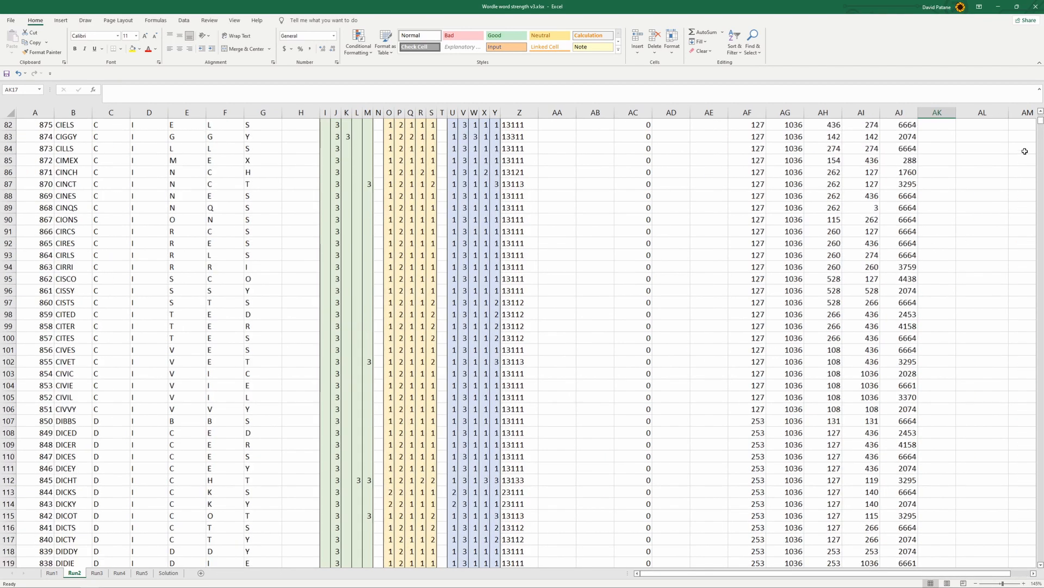
# Find the LIERS row on the Run2 sheet and inspect its last-letter LOOKUP formula in AJ440
pyautogui.moveTo(1041, 120); pyautogui.dragTo(1041, 131)
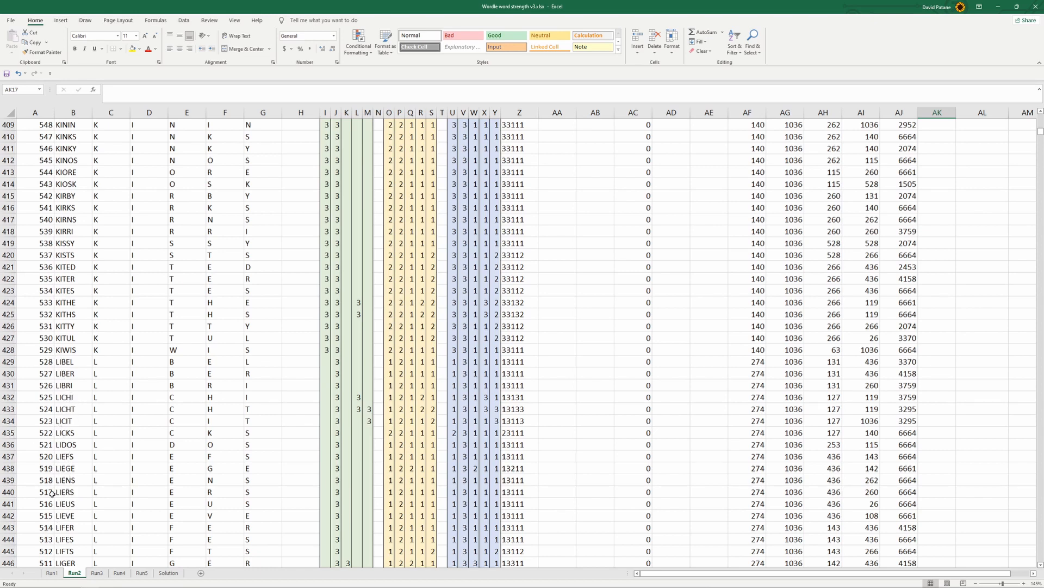
pyautogui.click(8, 491)
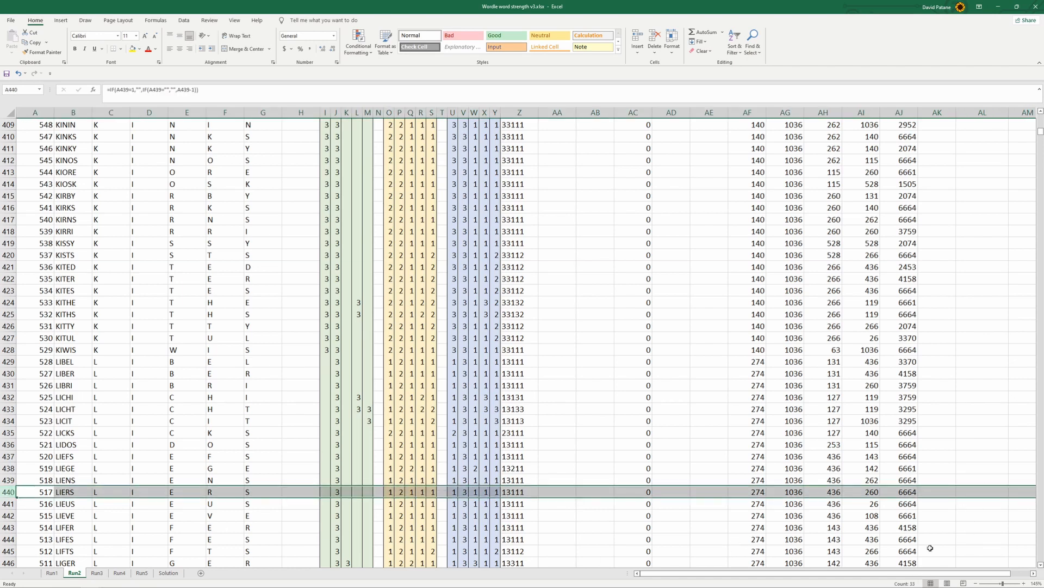
pyautogui.moveTo(917, 574); pyautogui.dragTo(939, 573)
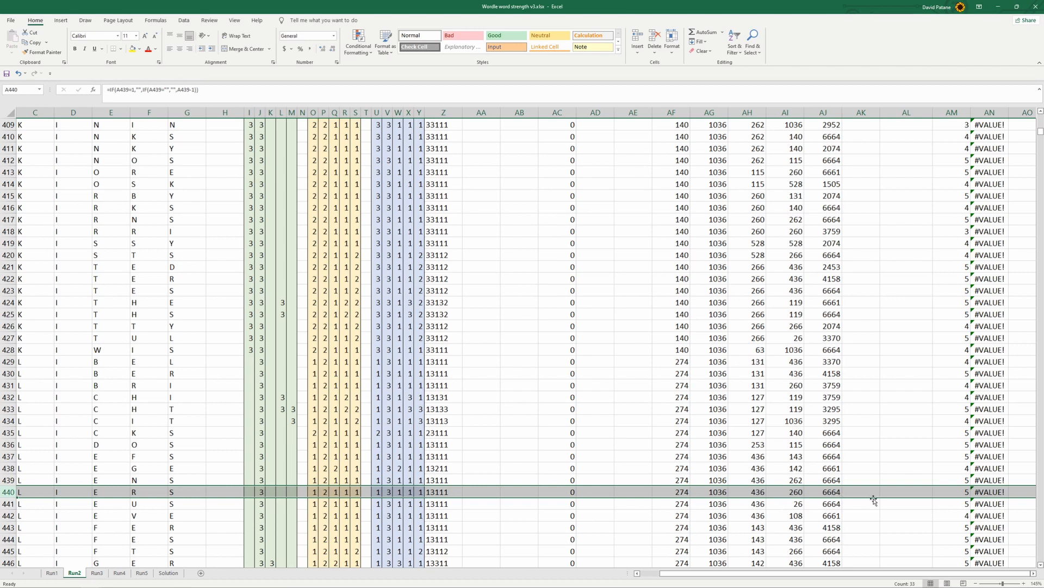
pyautogui.click(861, 527)
pyautogui.click(862, 494)
pyautogui.click(838, 494)
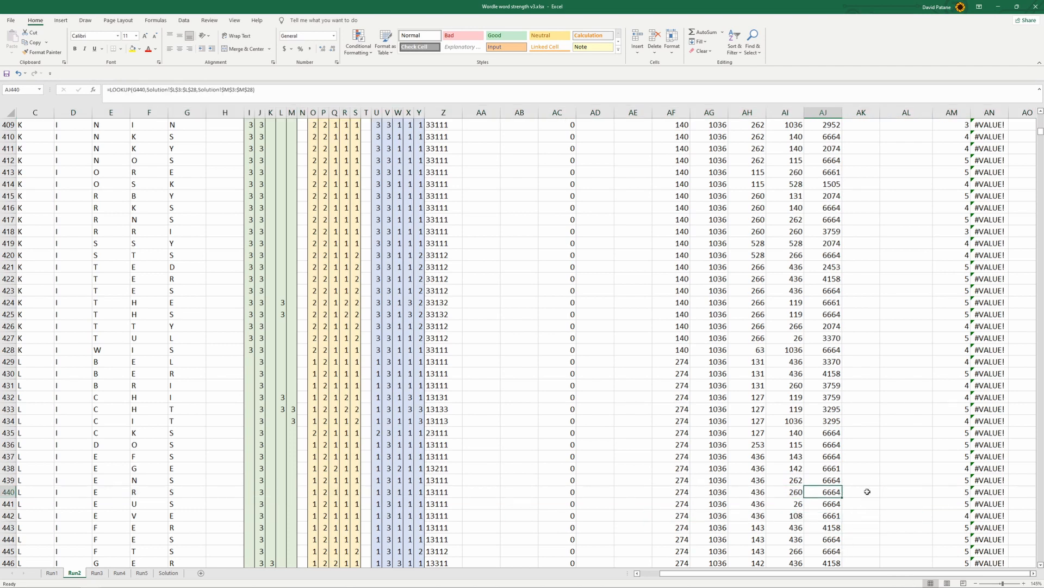
pyautogui.click(867, 492)
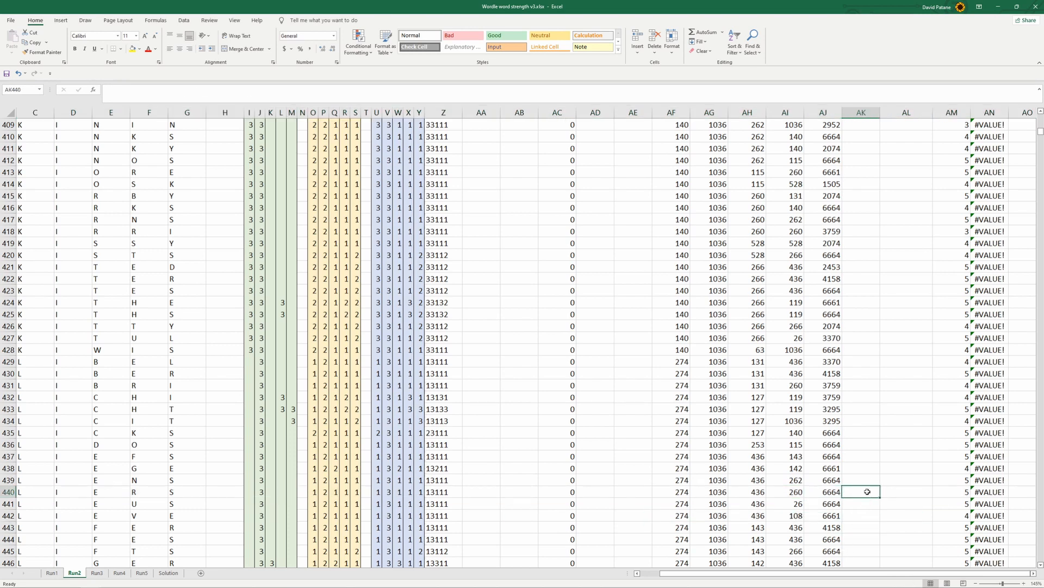
pyautogui.click(828, 493)
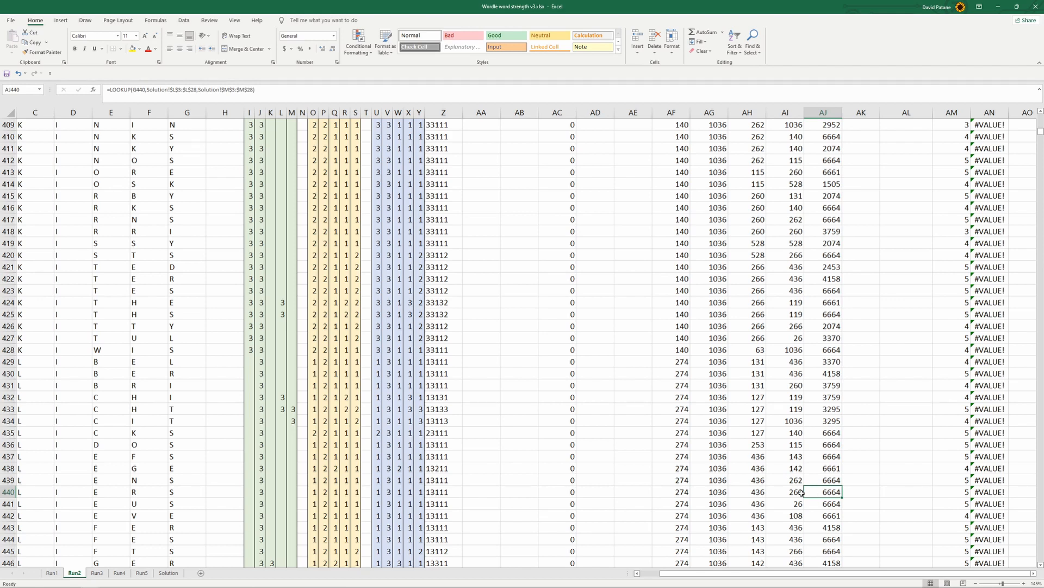
pyautogui.scroll(13, 855, 489)
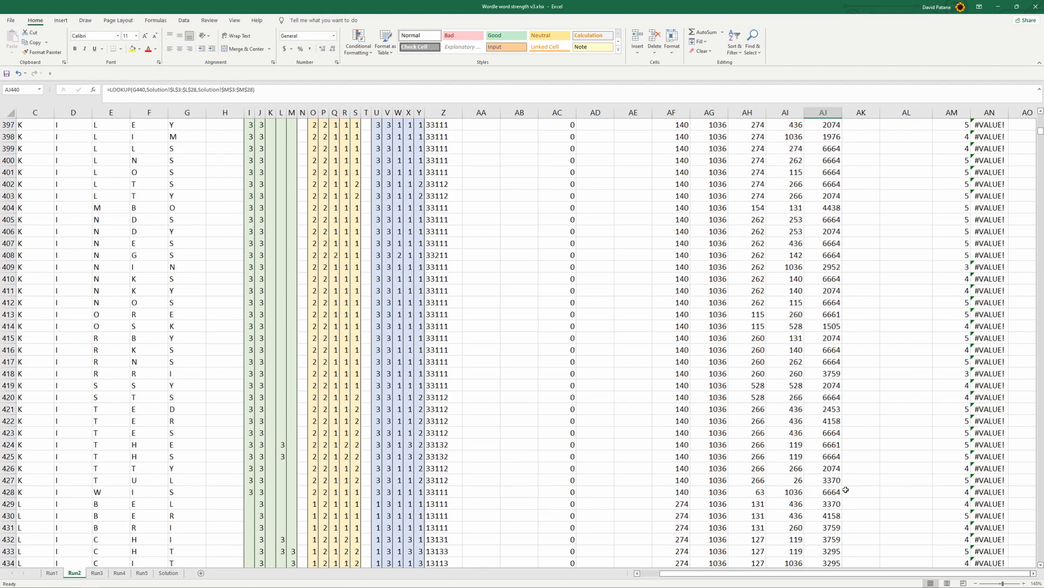
# Fill the AL1 score formula of the Run2 sheet down to row 999
pyautogui.moveTo(1041, 129); pyautogui.dragTo(1041, 116)
pyautogui.click(867, 124)
pyautogui.click(900, 129)
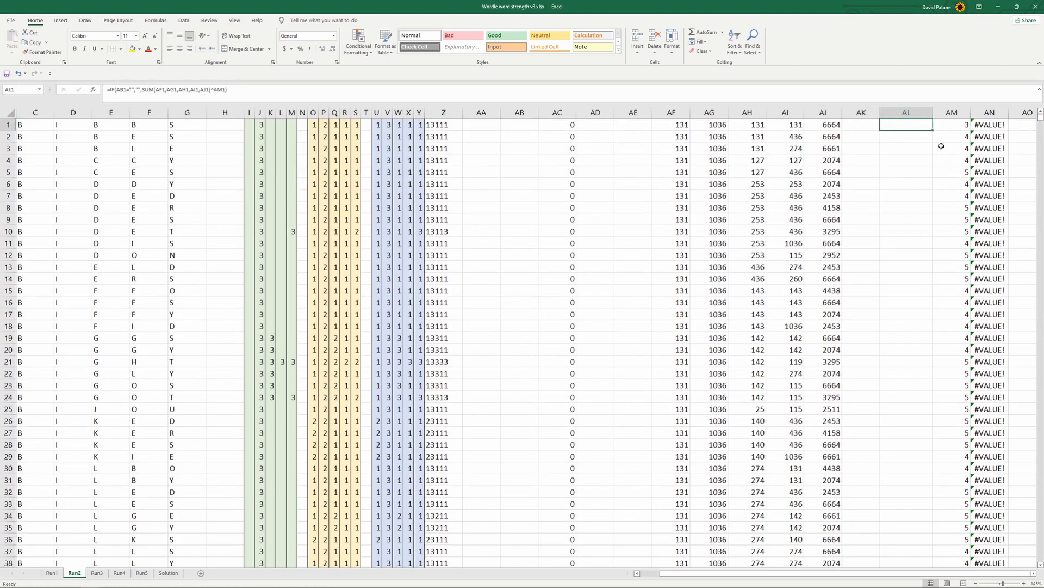
pyautogui.moveTo(934, 132); pyautogui.dragTo(893, 496)
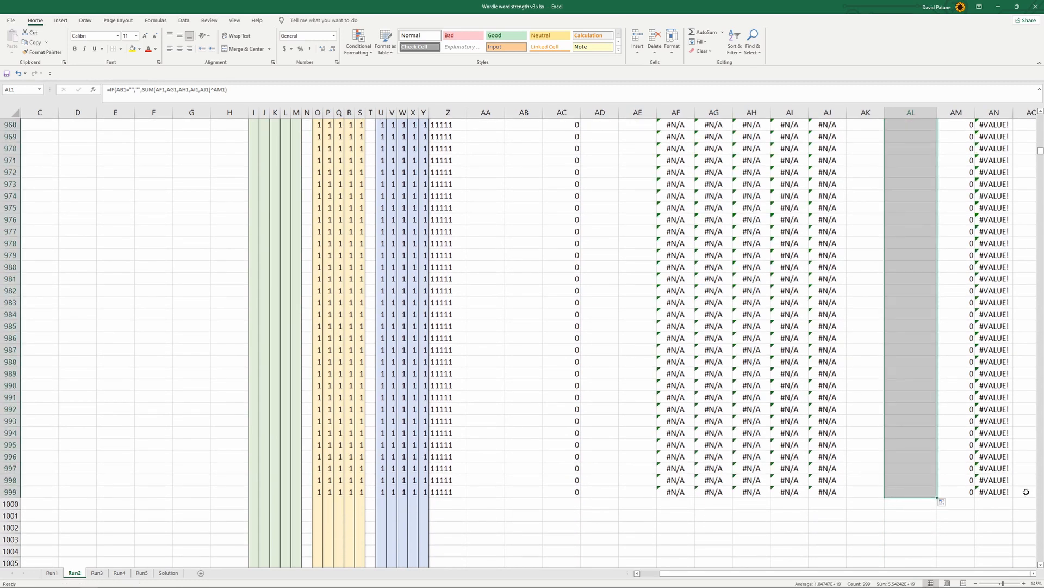
pyautogui.moveTo(1041, 154); pyautogui.dragTo(1041, 118)
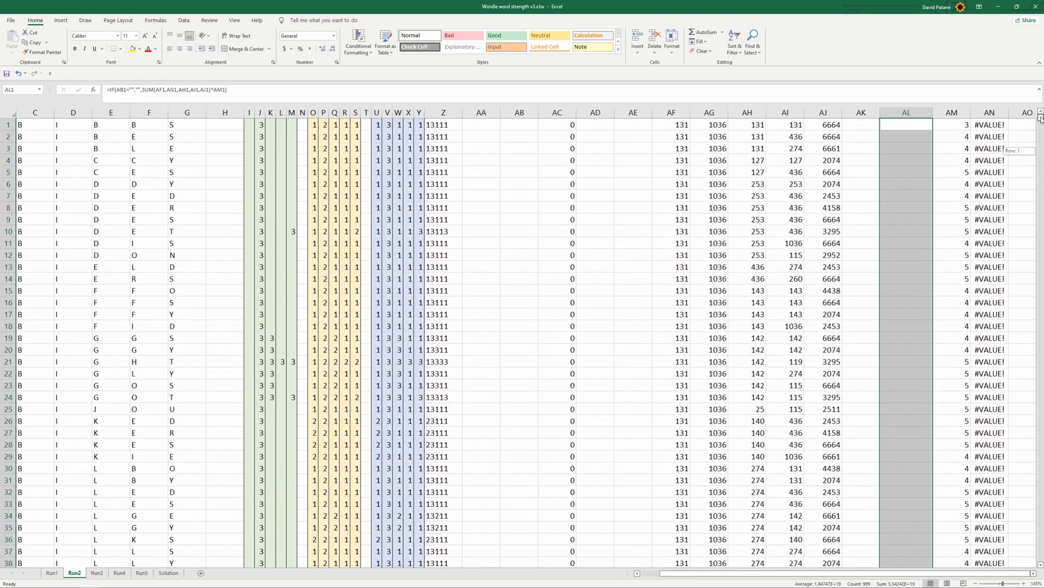
# Inspect the cells referenced by the AL10 score formula and the COUNTIF formula in AC1 on the Run2 sheet
pyautogui.click(909, 233)
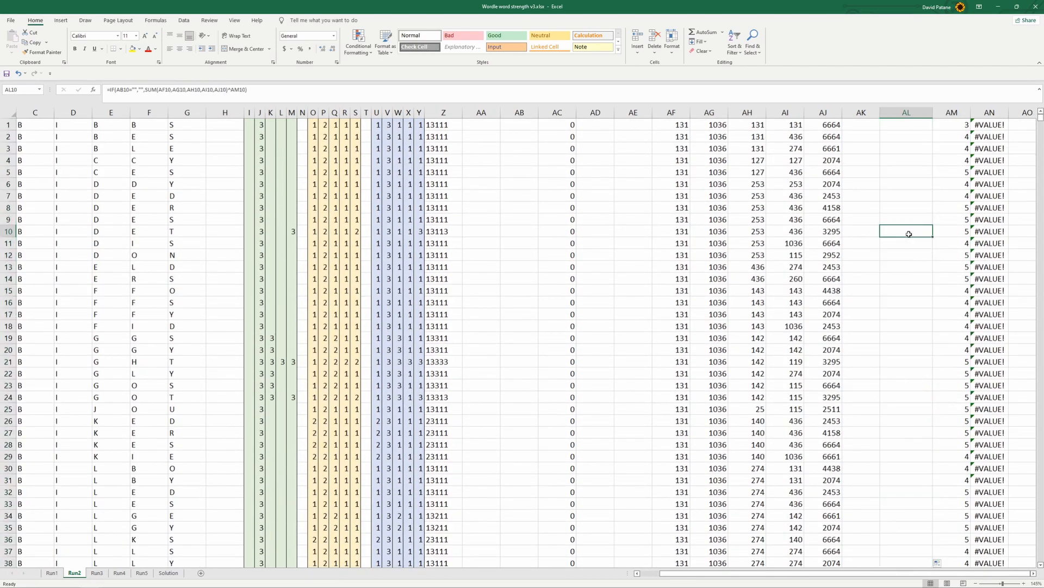
pyautogui.click(752, 101)
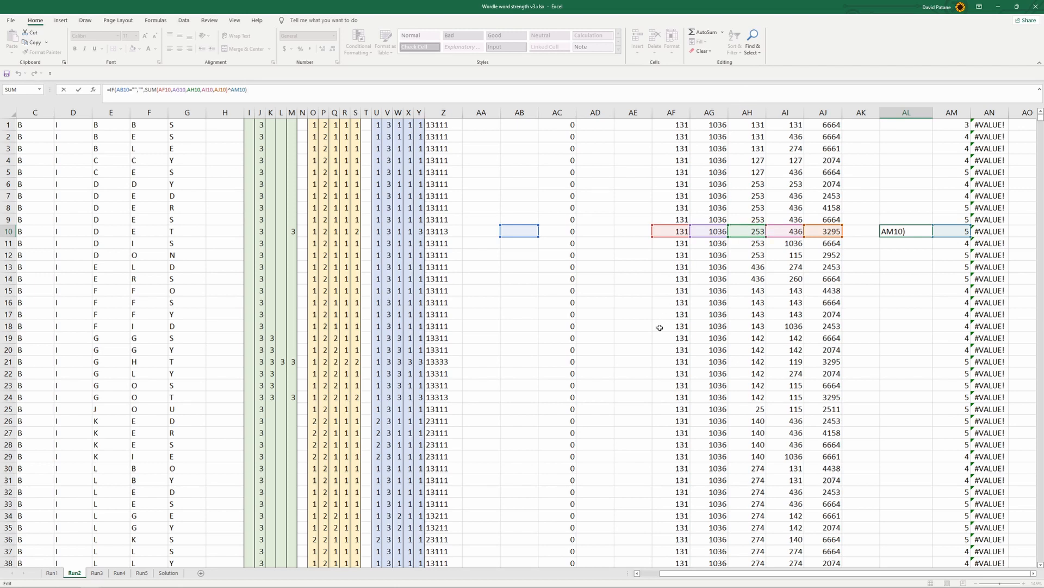
pyautogui.click(535, 303)
pyautogui.scroll(-4, 527, 366)
pyautogui.scroll(4, 527, 366)
pyautogui.click(566, 124)
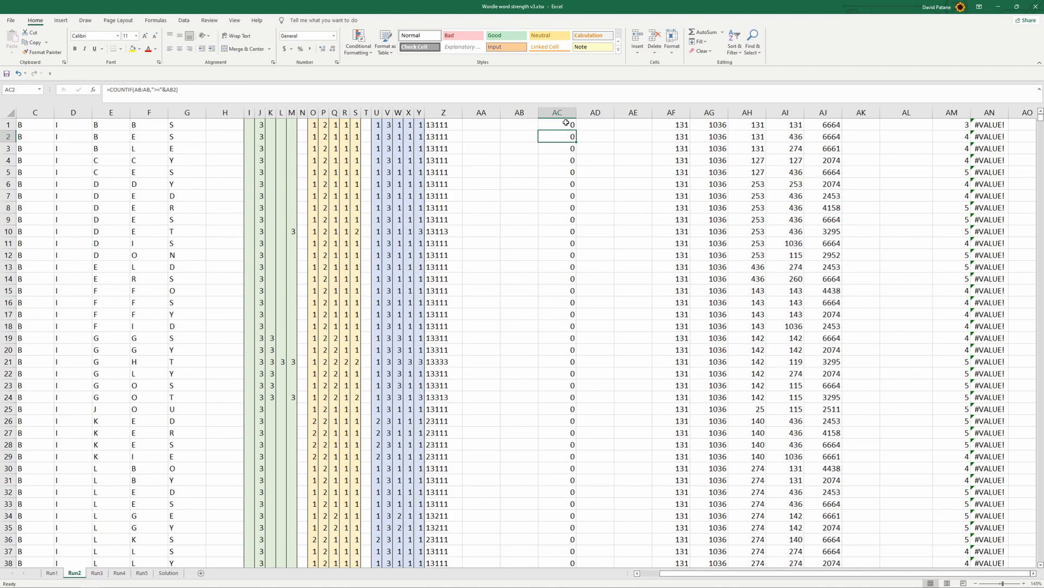
pyautogui.moveTo(724, 574); pyautogui.dragTo(696, 574)
pyautogui.scroll(-5, 596, 298)
pyautogui.scroll(-20, 593, 305)
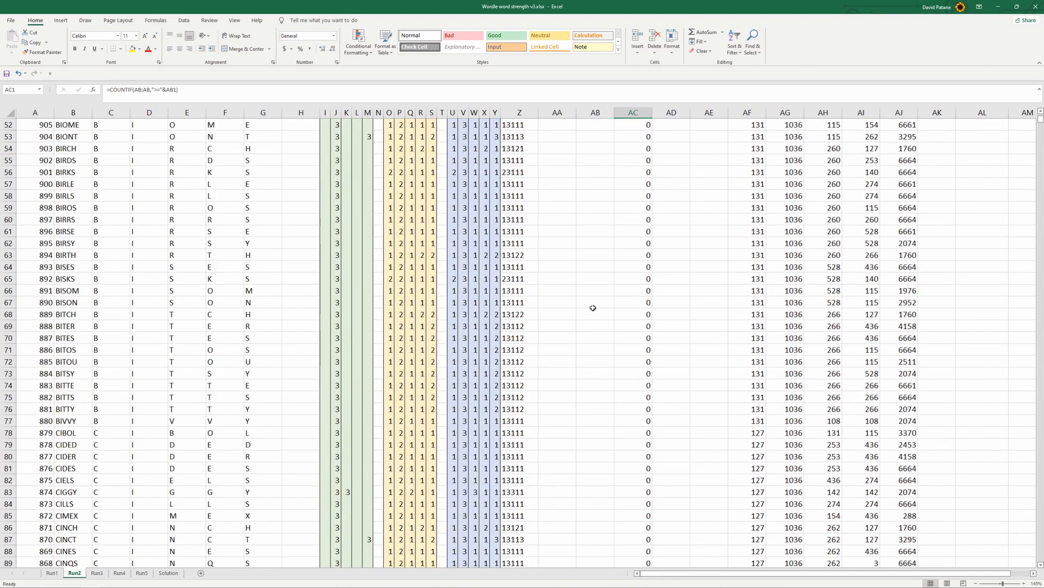
# Review the Attempt2 and Attempt3 guesses on the Solution sheet, and locate the rows with remaining candidates on the Run2 sheet
pyautogui.click(168, 573)
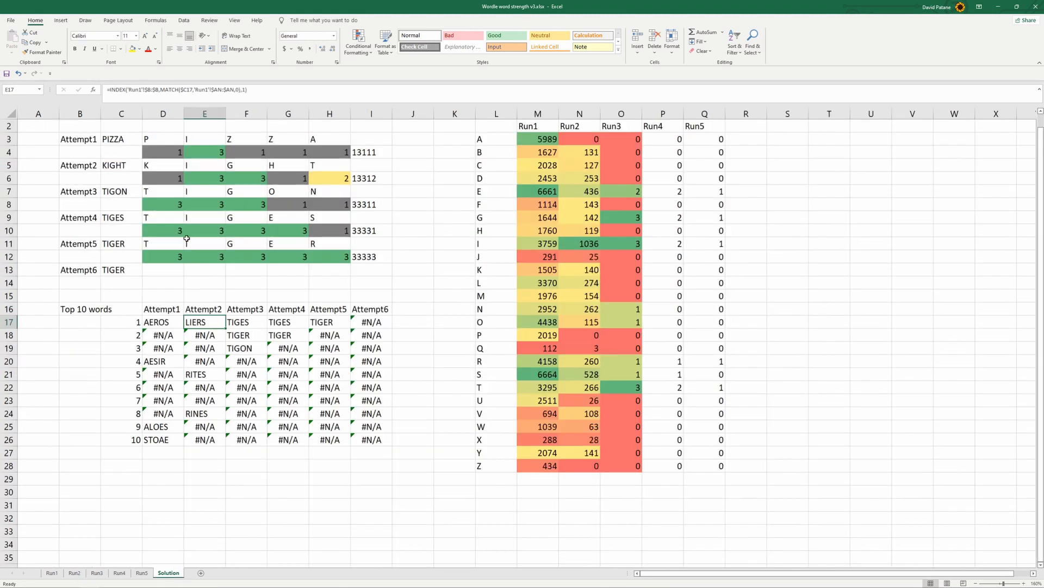
pyautogui.click(112, 165)
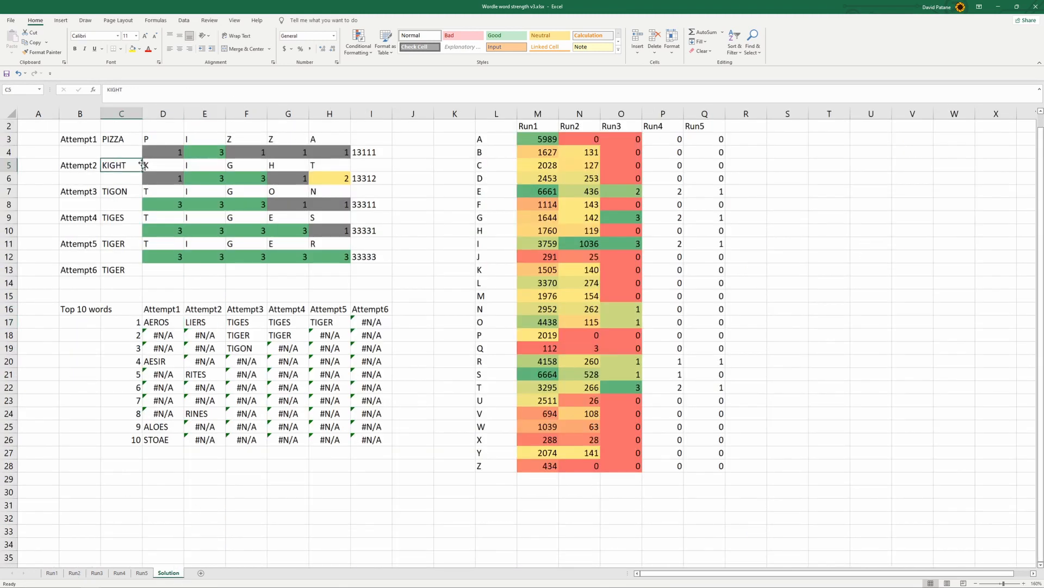
pyautogui.click(144, 165)
pyautogui.click(122, 194)
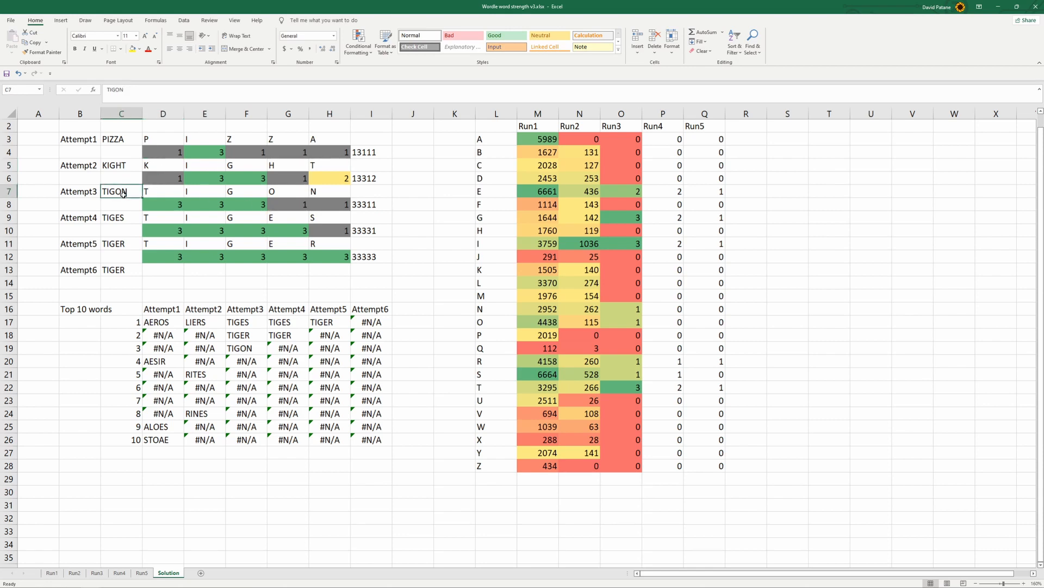
pyautogui.click(75, 573)
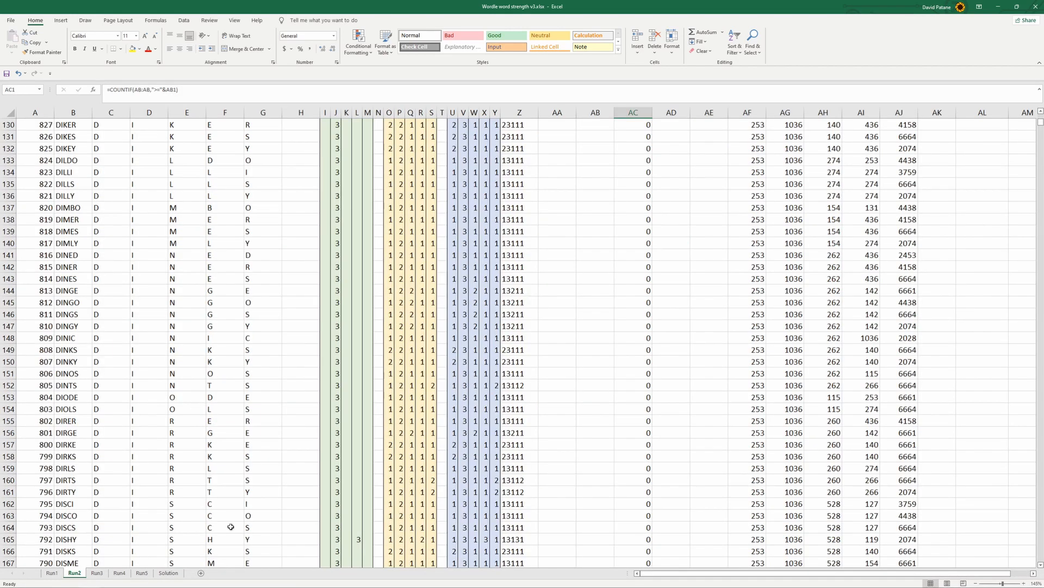
pyautogui.moveTo(1040, 126); pyautogui.dragTo(1040, 151)
pyautogui.scroll(-14, 856, 279)
pyautogui.scroll(20, 856, 279)
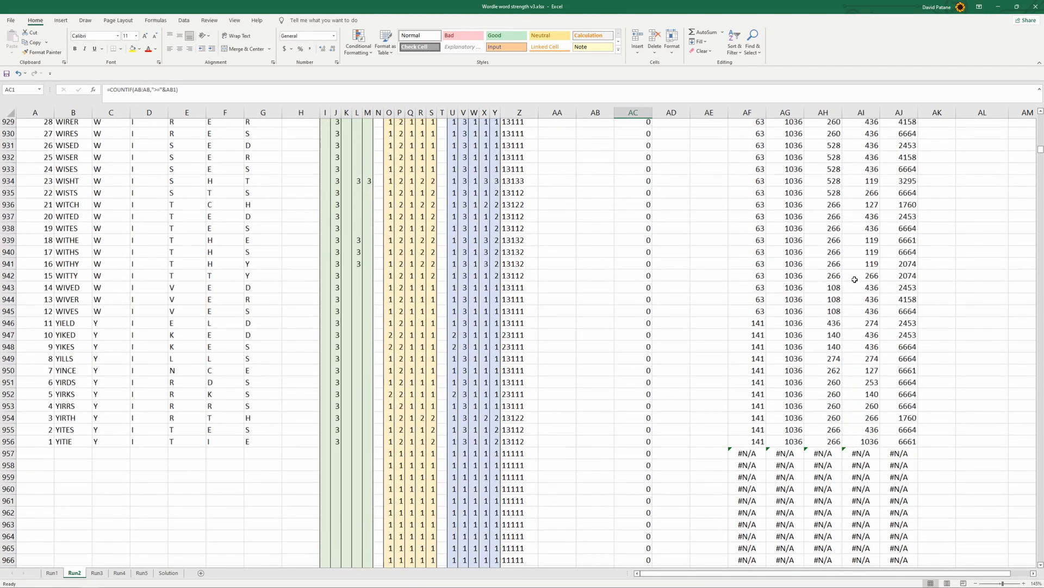
pyautogui.scroll(14, 848, 283)
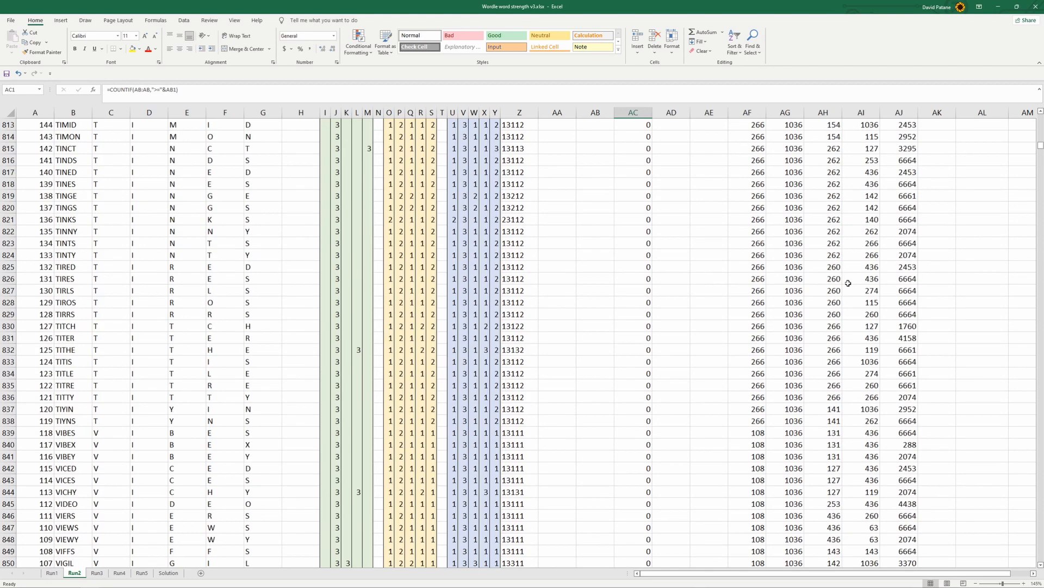
pyautogui.scroll(1, 848, 283)
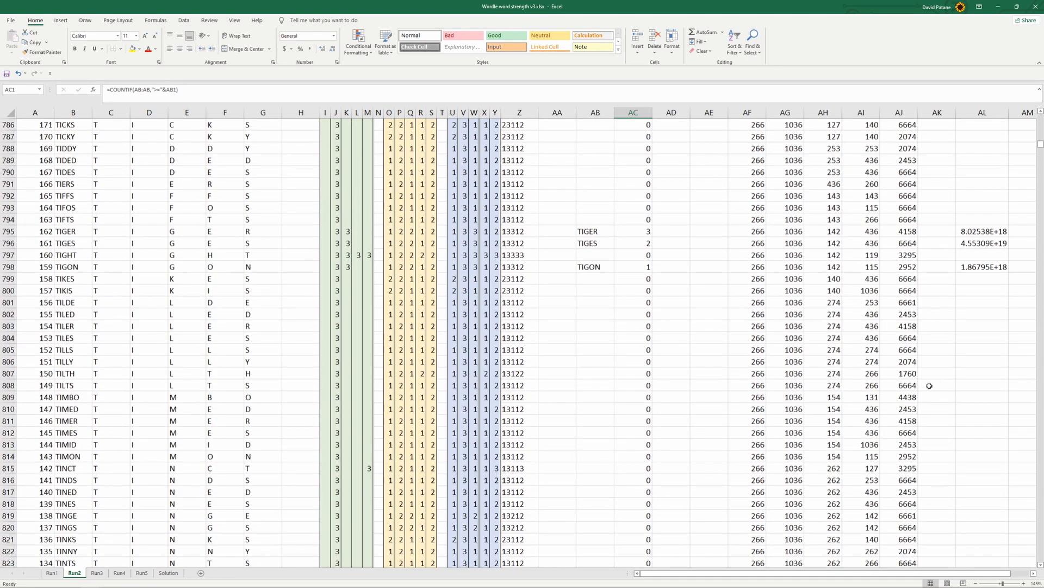
pyautogui.moveTo(846, 577); pyautogui.dragTo(873, 576)
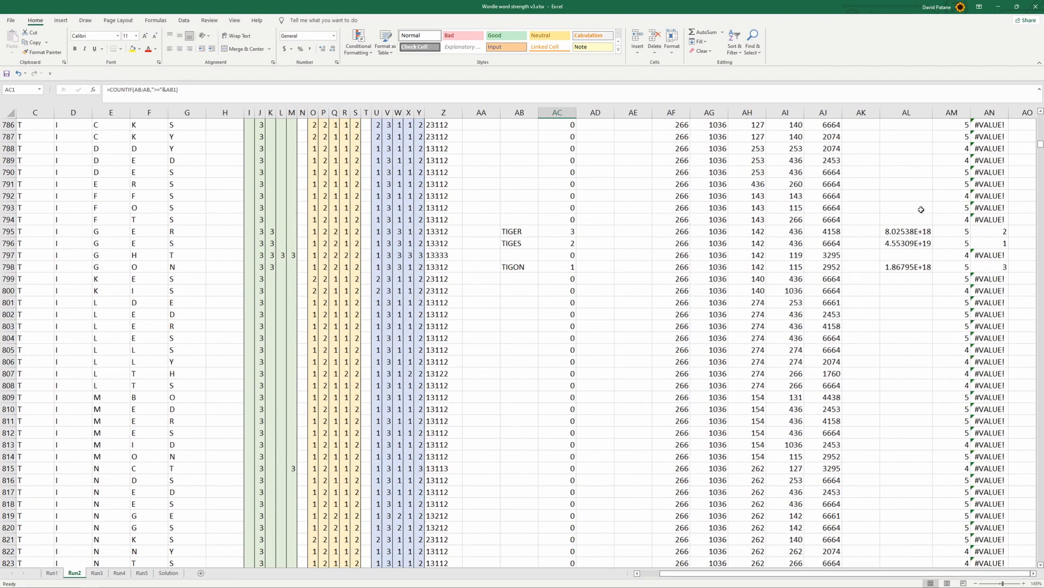
# Examine the AL scores and AN rankings of the candidates in rows 795 to 798 on the Run2 sheet
pyautogui.click(919, 228)
pyautogui.moveTo(918, 227); pyautogui.dragTo(921, 267)
pyautogui.click(929, 302)
pyautogui.moveTo(924, 230); pyautogui.dragTo(928, 274)
pyautogui.click(1033, 230)
pyautogui.click(1003, 232)
pyautogui.click(1003, 243)
pyautogui.click(1004, 268)
pyautogui.click(1001, 244)
pyautogui.click(999, 233)
pyautogui.click(999, 242)
# Compare the Attempt2 formula in E17 with the Attempt3 formulas in F17 to F19 on the Solution sheet
pyautogui.click(180, 572)
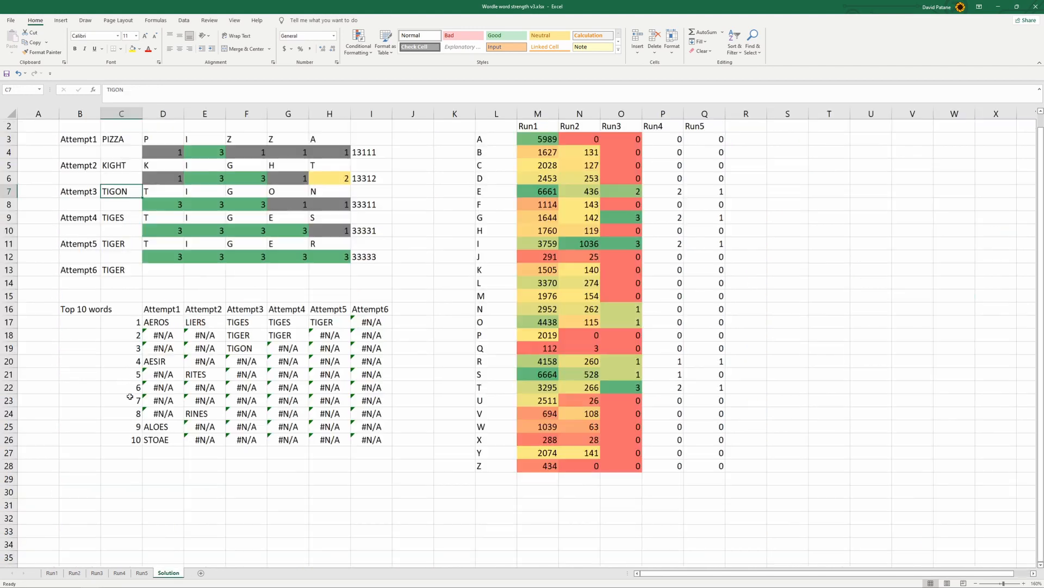
pyautogui.click(197, 322)
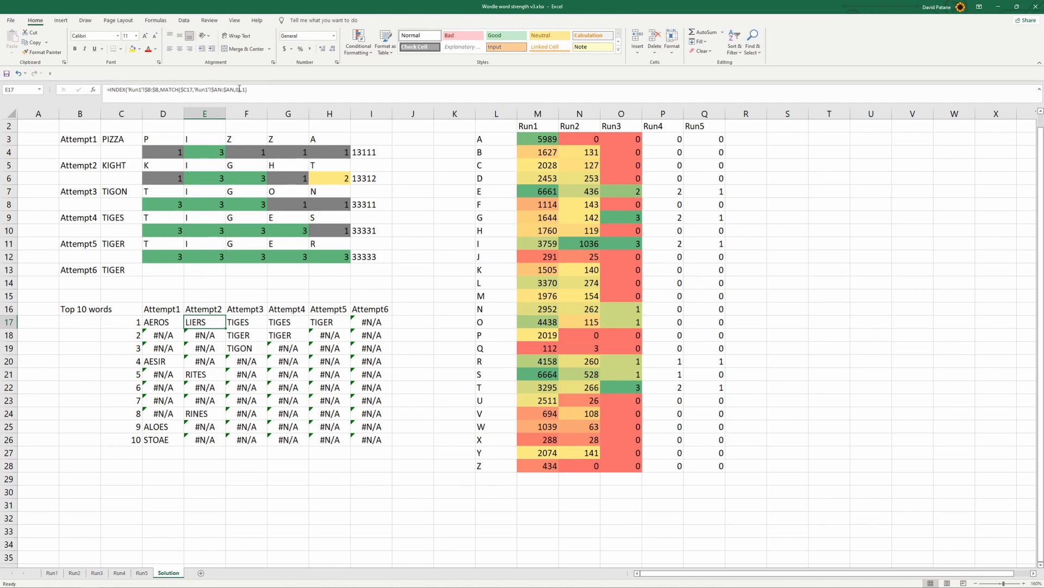
pyautogui.click(147, 89)
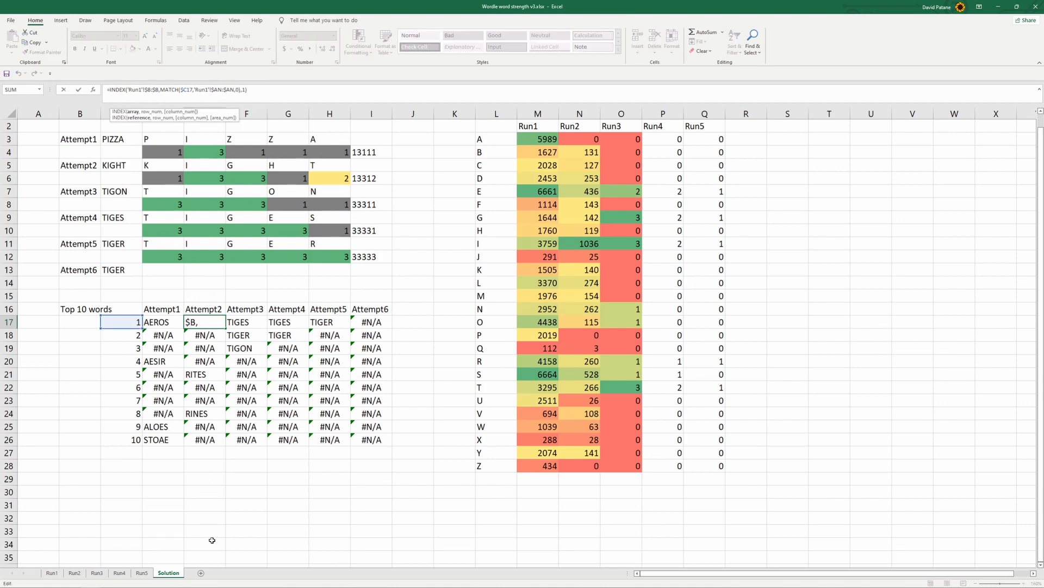
pyautogui.click(194, 502)
pyautogui.press('Escape')
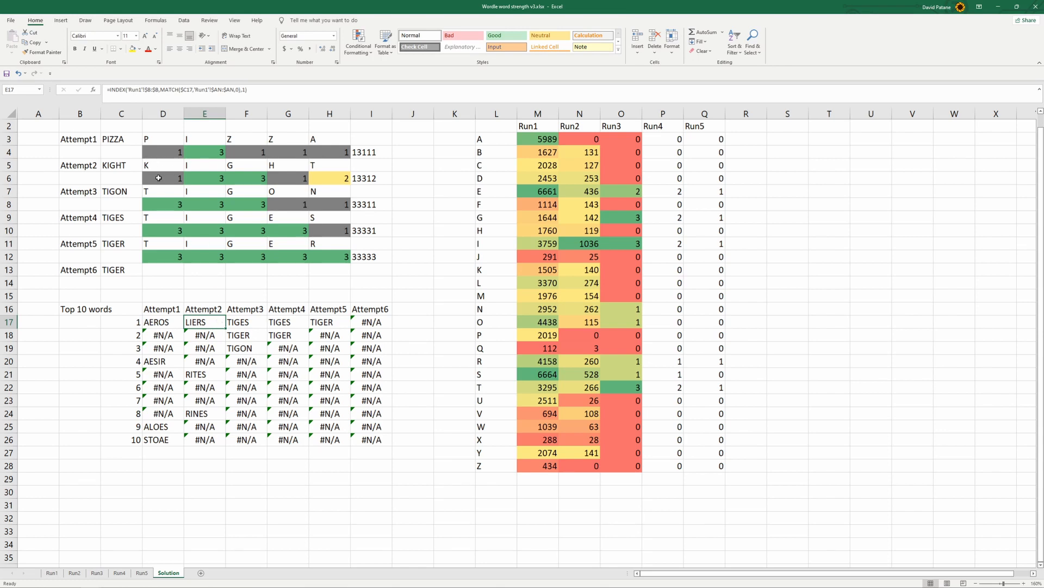
pyautogui.click(119, 166)
pyautogui.click(205, 322)
pyautogui.moveTo(246, 321); pyautogui.dragTo(250, 348)
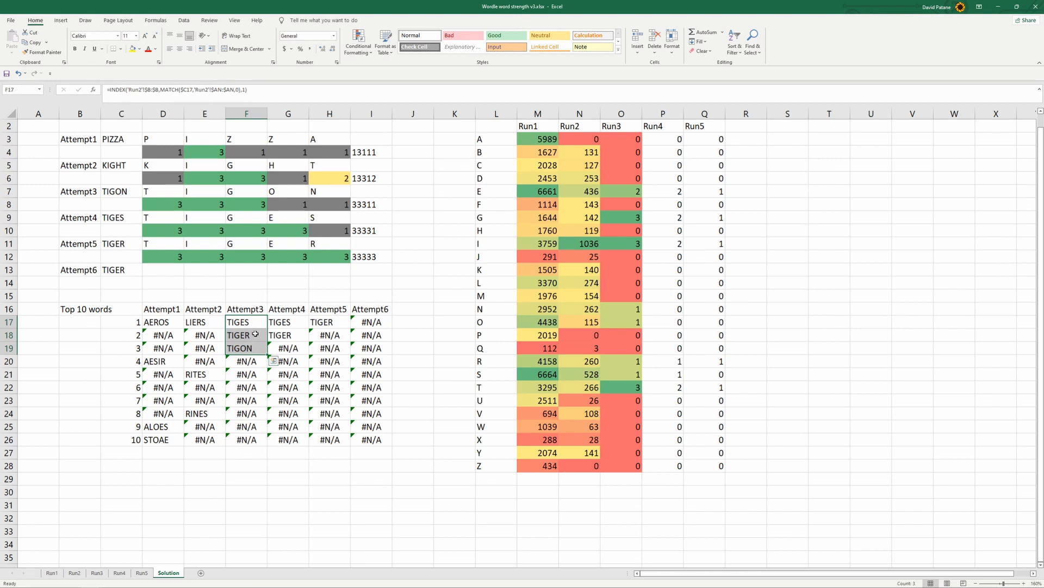
pyautogui.click(260, 323)
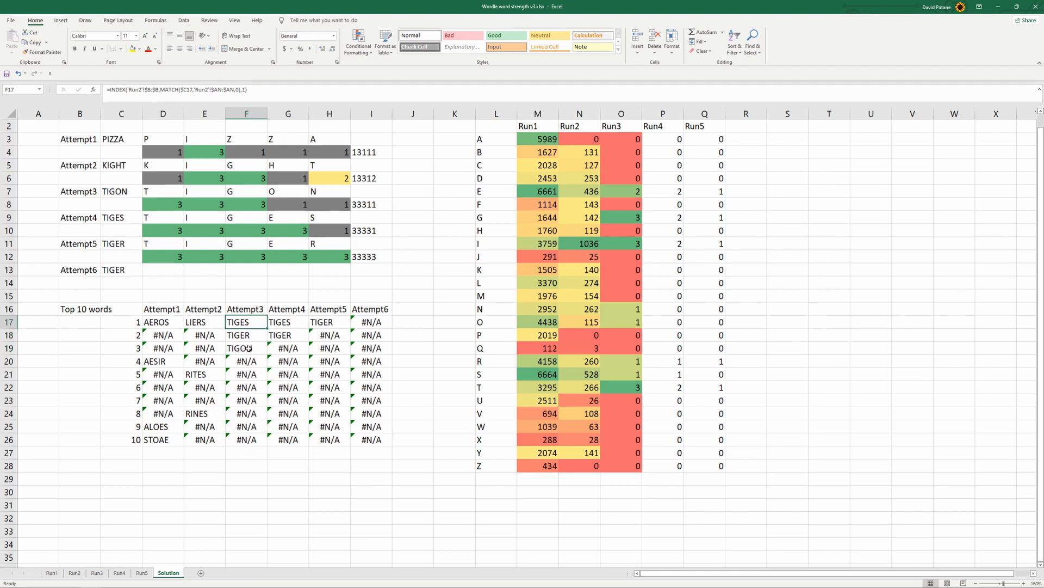
pyautogui.click(250, 347)
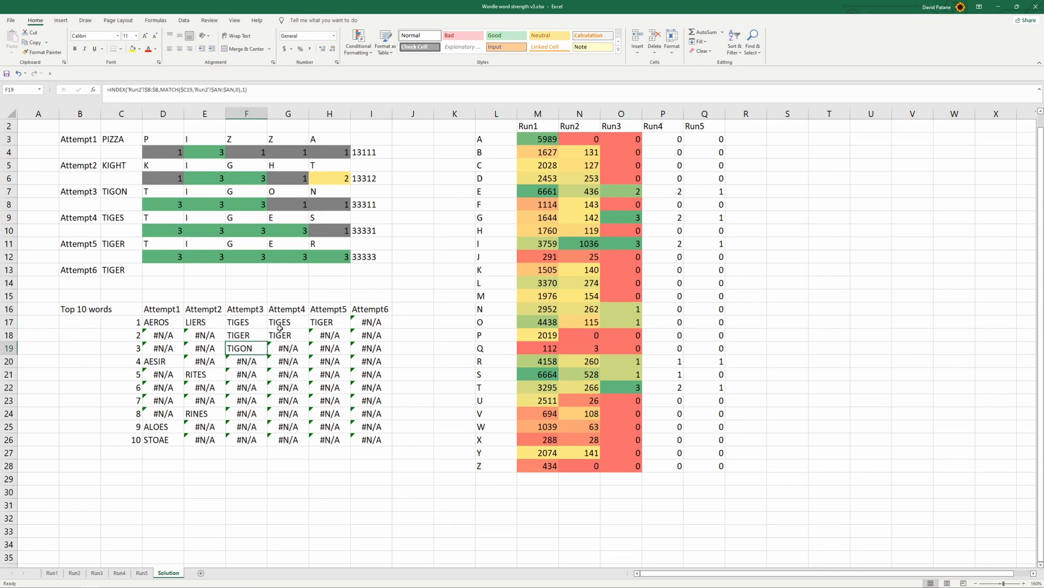
# Clear the surplus formulas from rows 501 to 12971 on the Run3 sheet
pyautogui.click(99, 574)
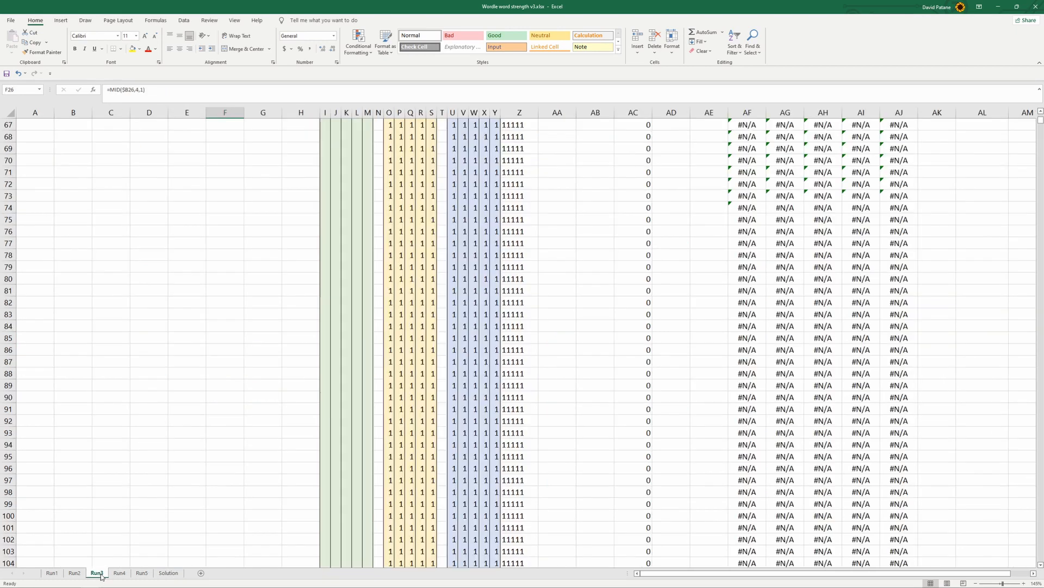
pyautogui.scroll(20, 497, 477)
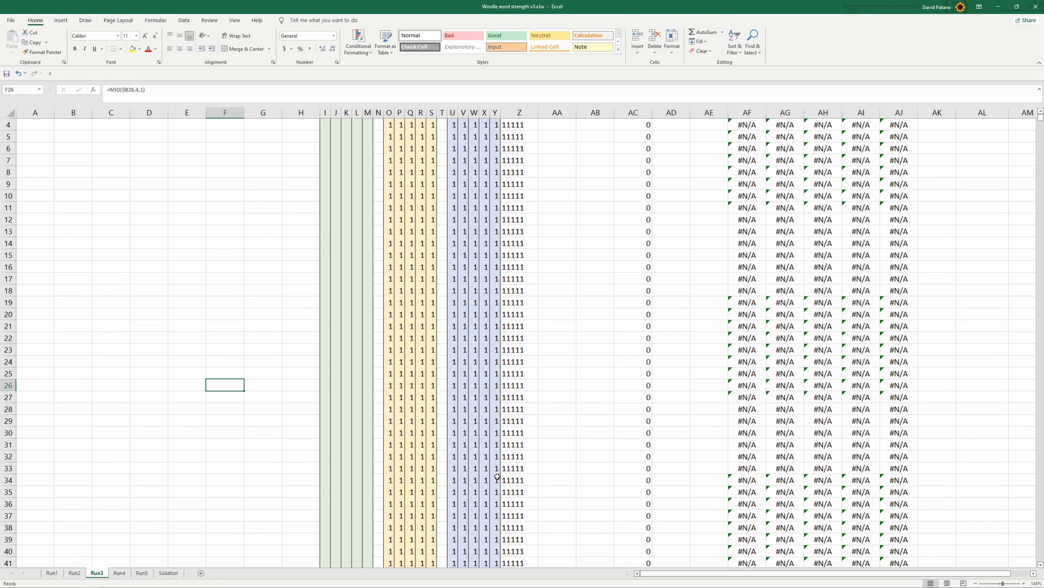
pyautogui.scroll(-9, 497, 476)
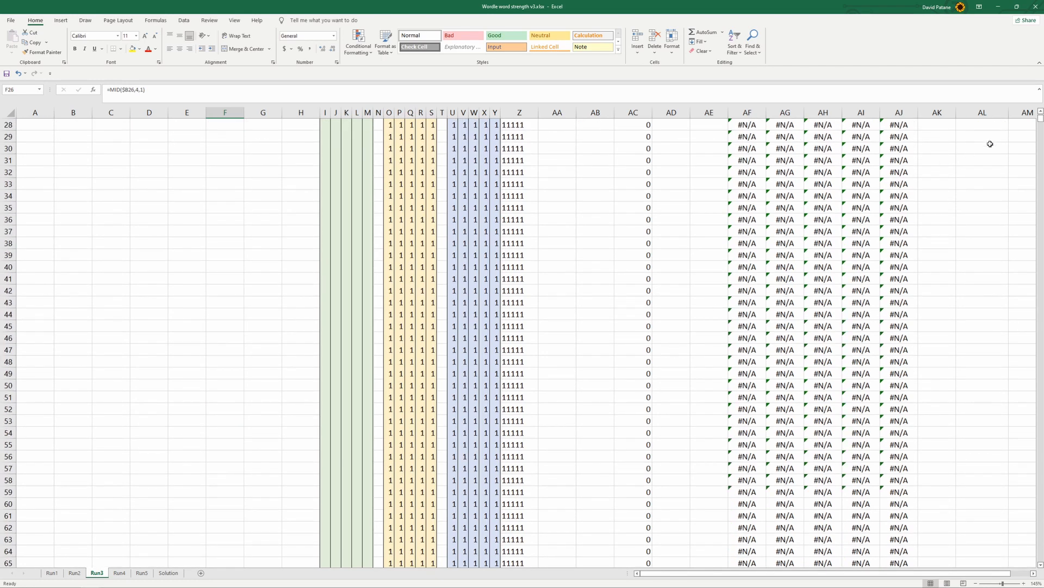
pyautogui.moveTo(1040, 125); pyautogui.dragTo(1040, 557)
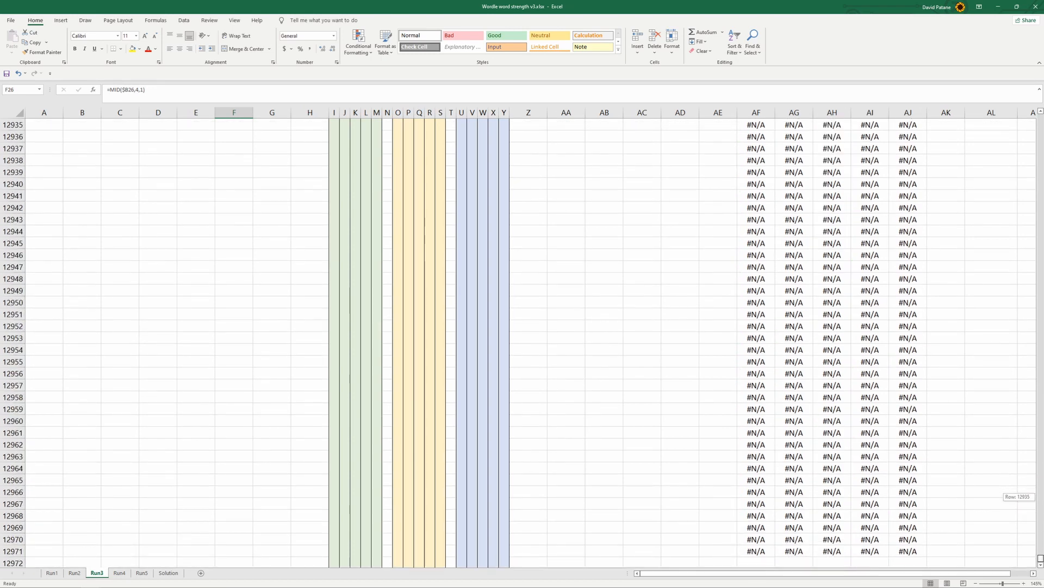
pyautogui.click(12, 550)
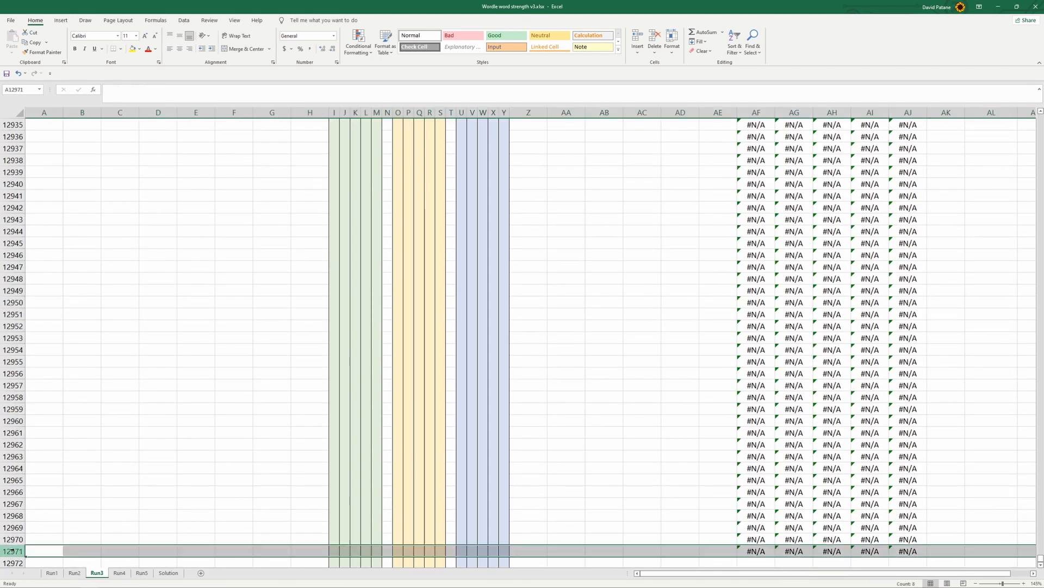
pyautogui.moveTo(1040, 561); pyautogui.dragTo(1039, 135)
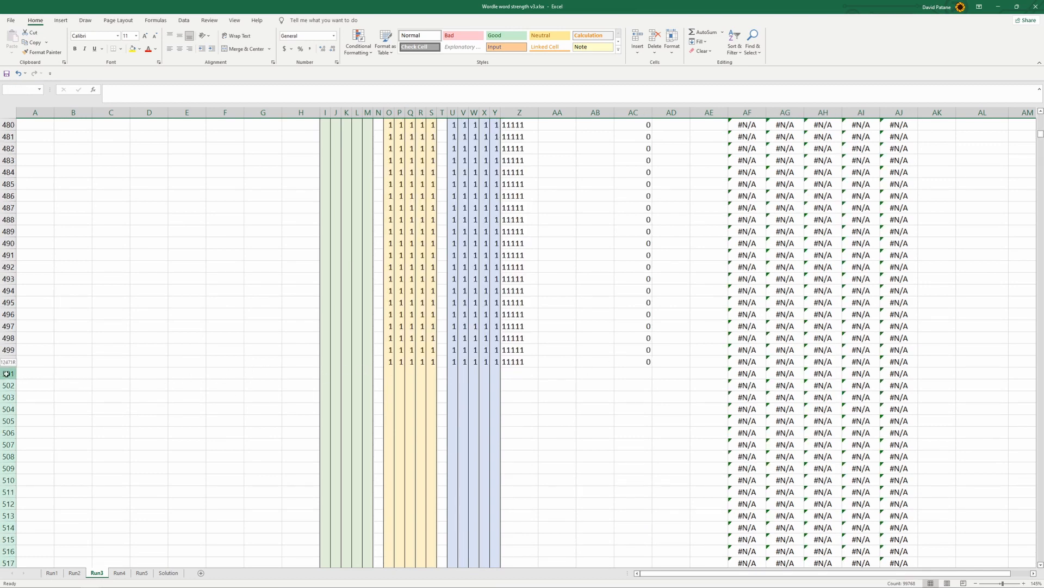
pyautogui.keyDown('shift'); pyautogui.click(4, 373); pyautogui.keyUp('shift')
pyautogui.press('Delete')
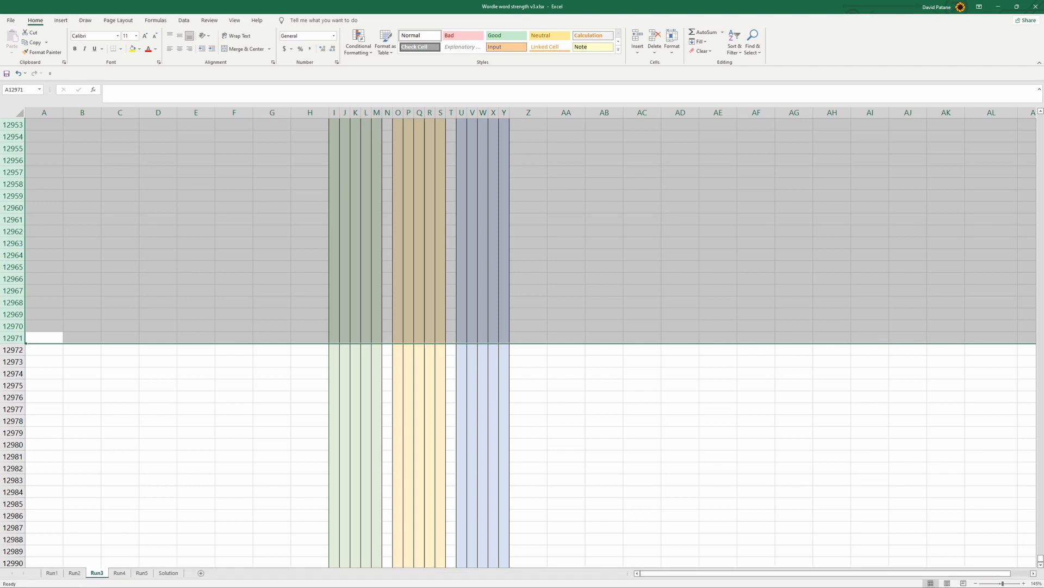
pyautogui.scroll(8, 366, 343)
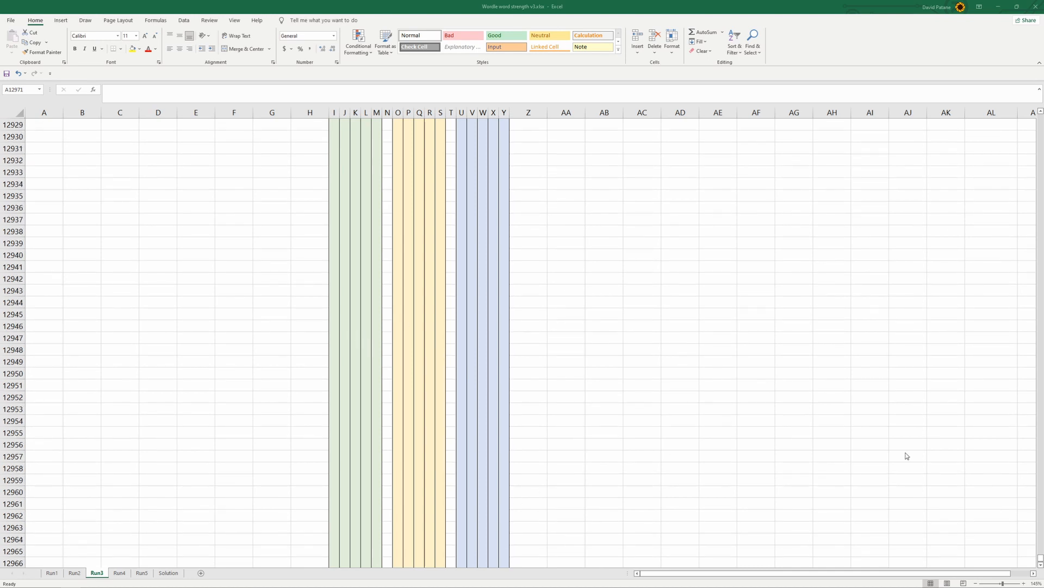
# Change the result range of the AF1 lookup on the Run3 sheet to Solution!$O$3:$O$28
pyautogui.moveTo(1041, 556); pyautogui.dragTo(1040, 115)
pyautogui.click(750, 126)
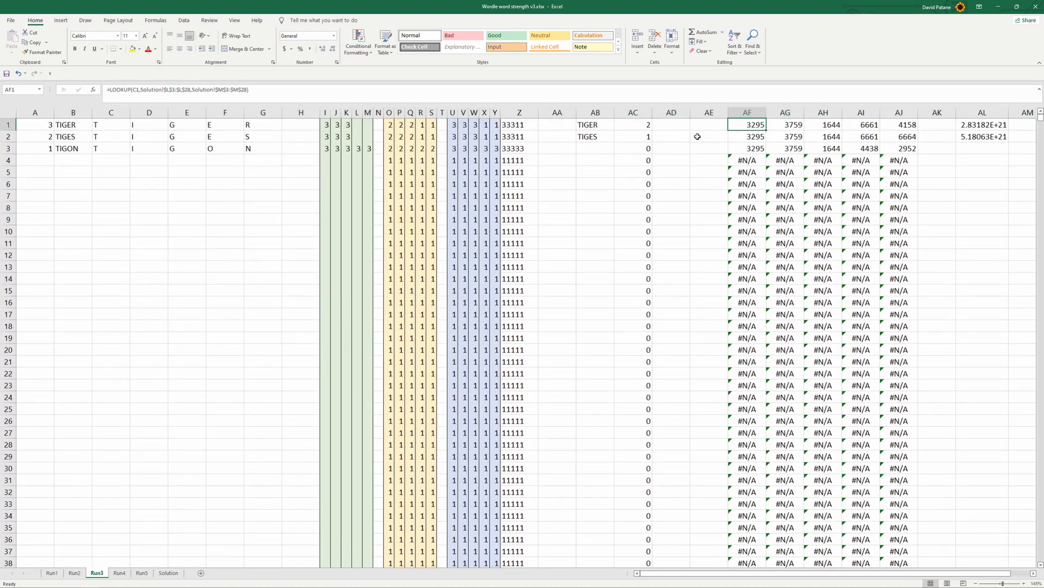
pyautogui.click(220, 89)
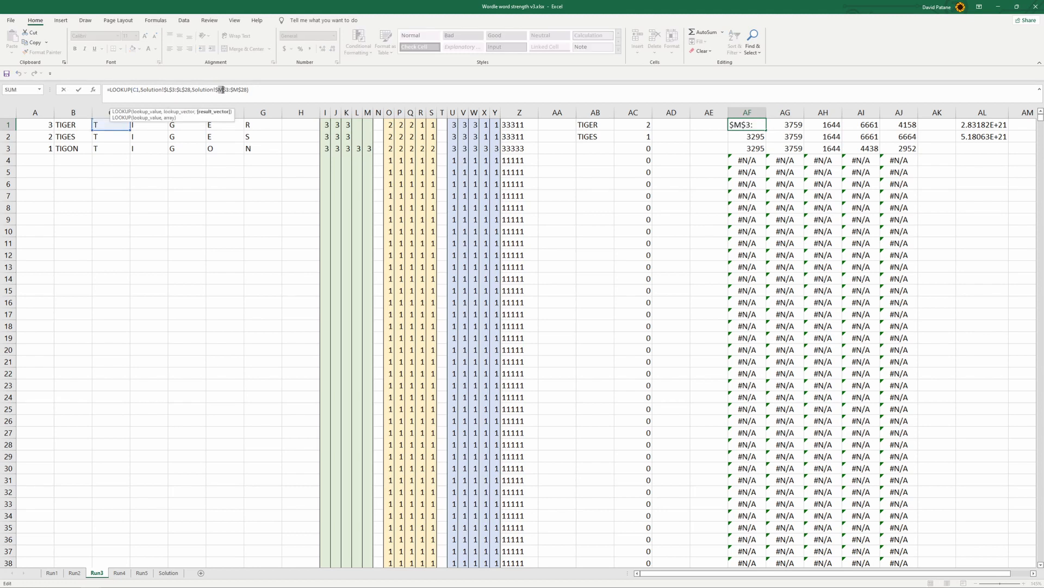
pyautogui.write('on!$o')
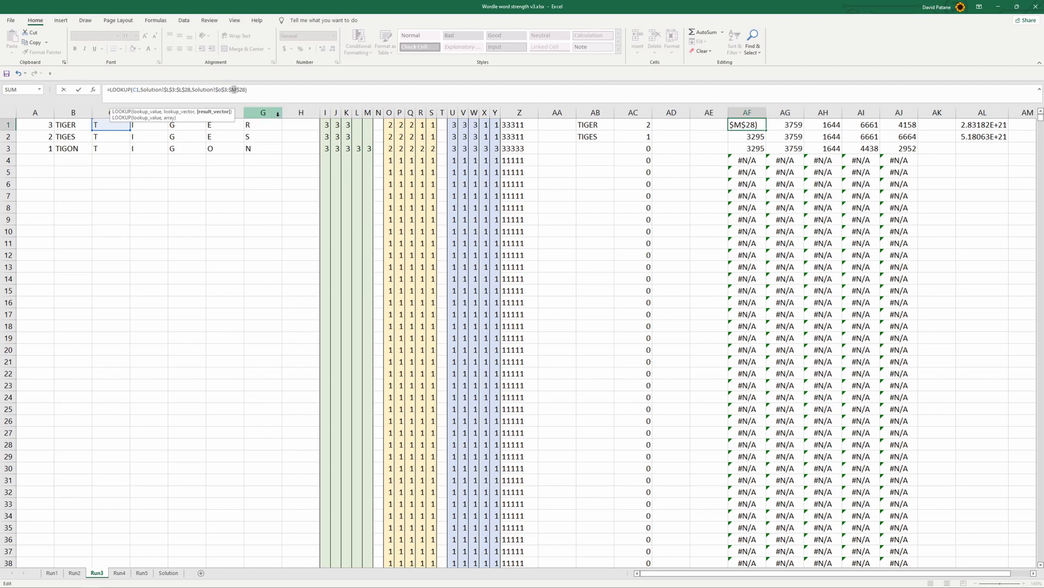
pyautogui.press('Return')
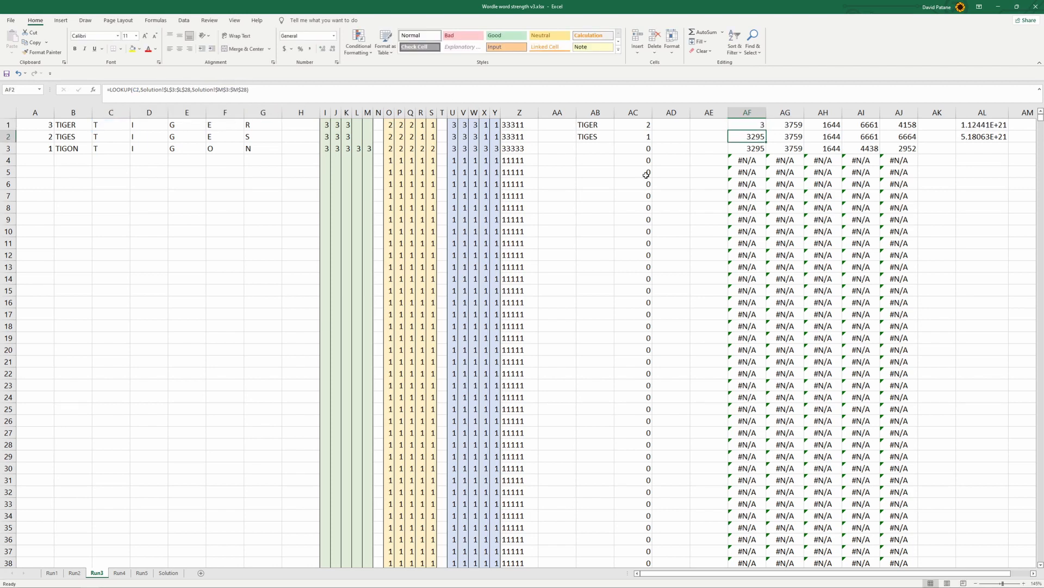
# Fill the AF1 lookup formula across AF1:AJ3 for the three remaining candidates on Run3
pyautogui.click(755, 127)
pyautogui.moveTo(766, 131); pyautogui.dragTo(879, 154)
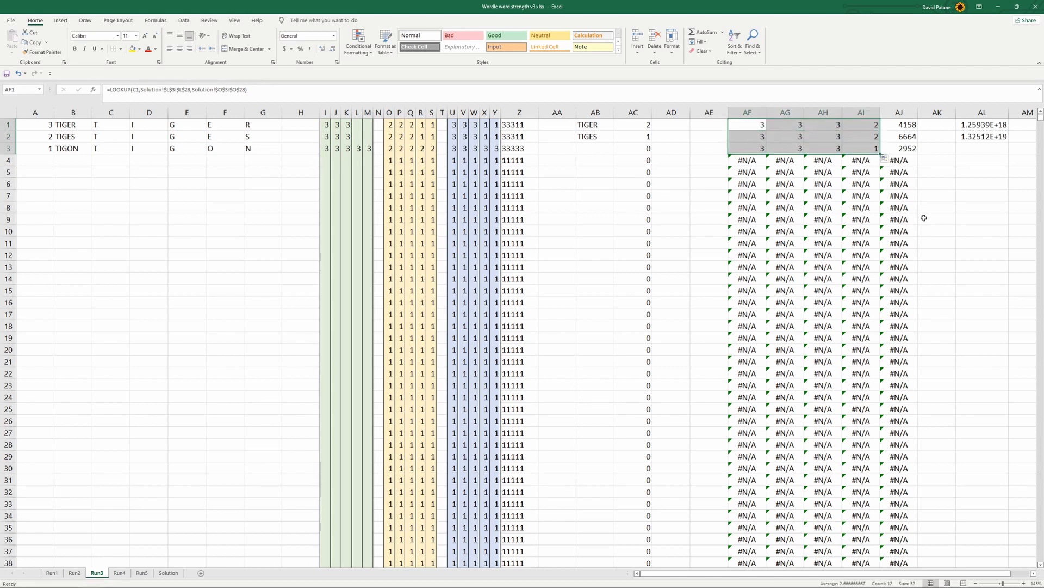
pyautogui.moveTo(881, 154); pyautogui.dragTo(918, 149)
pyautogui.click(959, 199)
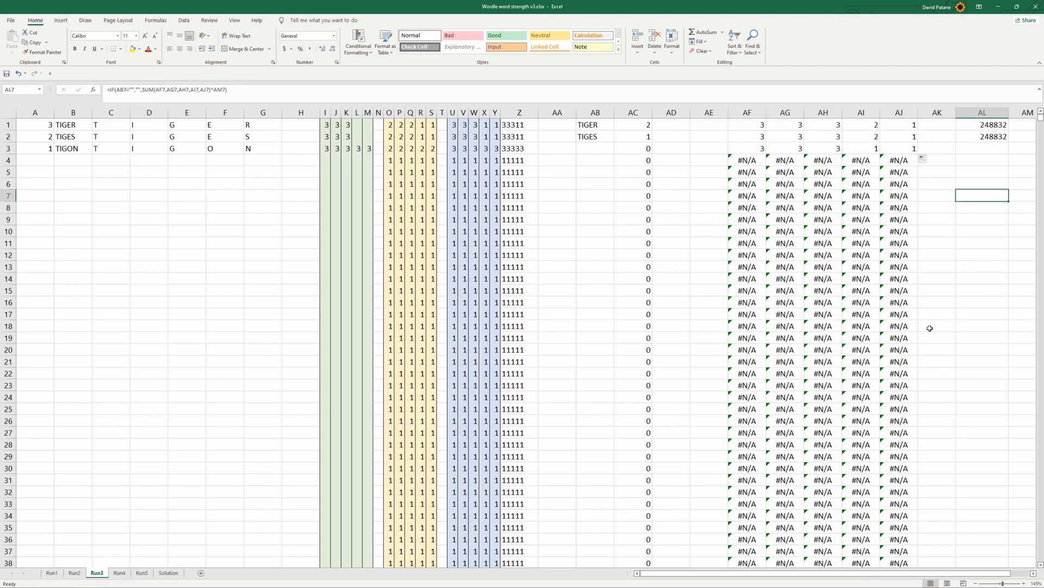
# Inspect the AL score formulas in rows 1 to 3 on the Run3 sheet and the cells they reference
pyautogui.moveTo(904, 576); pyautogui.dragTo(924, 577)
pyautogui.click(919, 125)
pyautogui.click(852, 92)
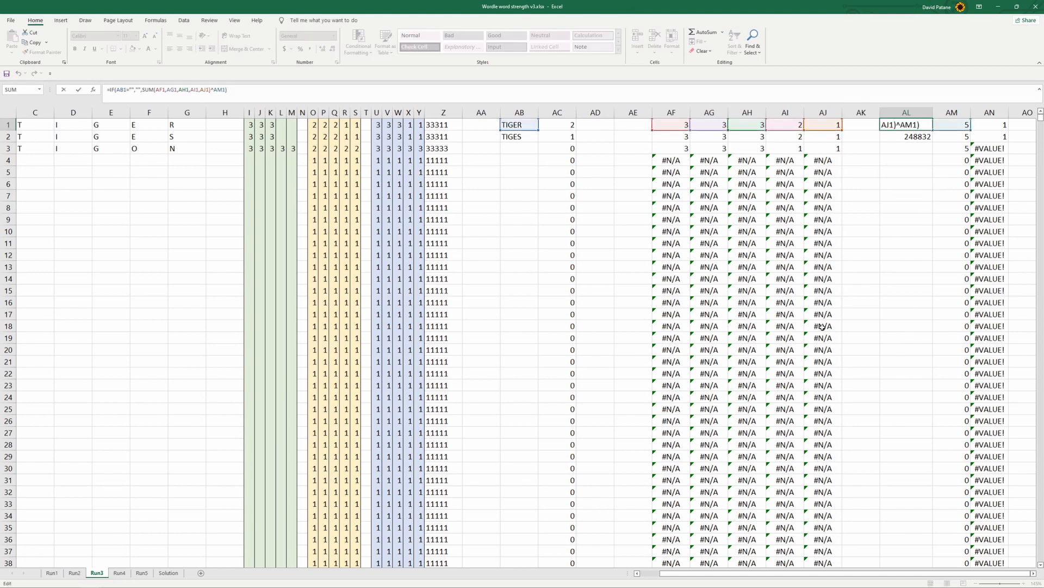
pyautogui.click(873, 208)
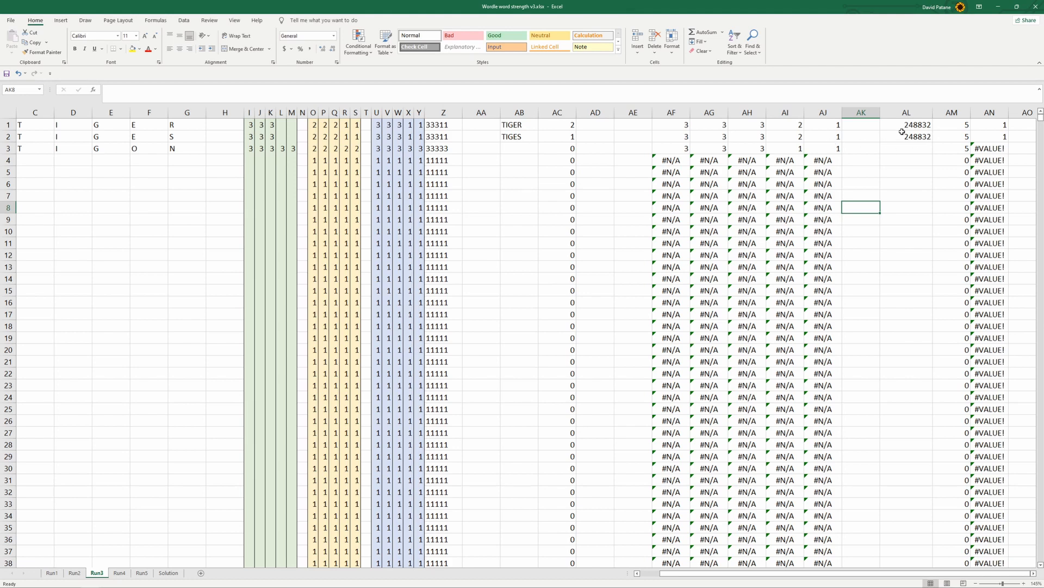
pyautogui.click(918, 125)
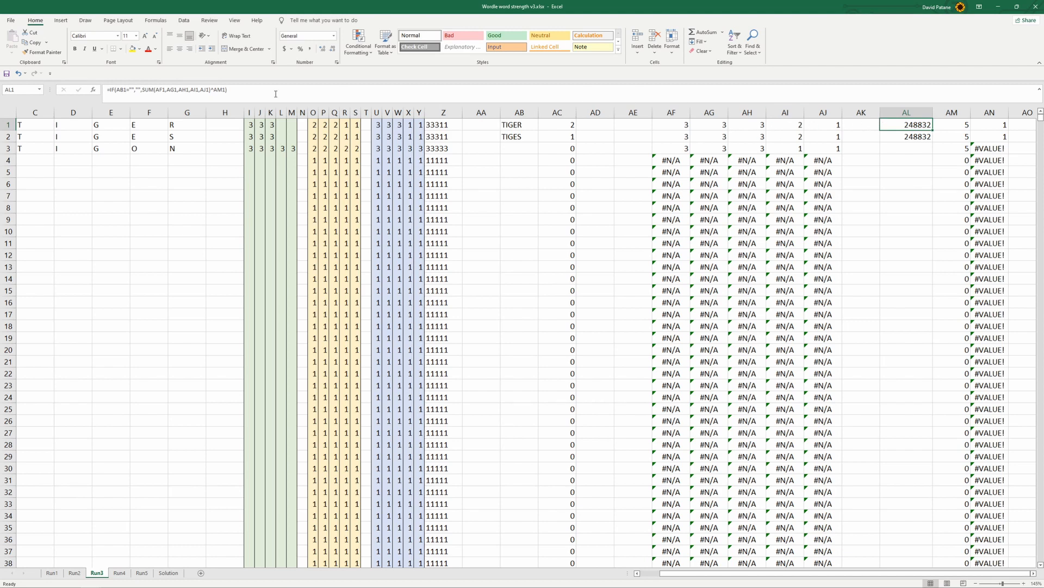
pyautogui.click(292, 91)
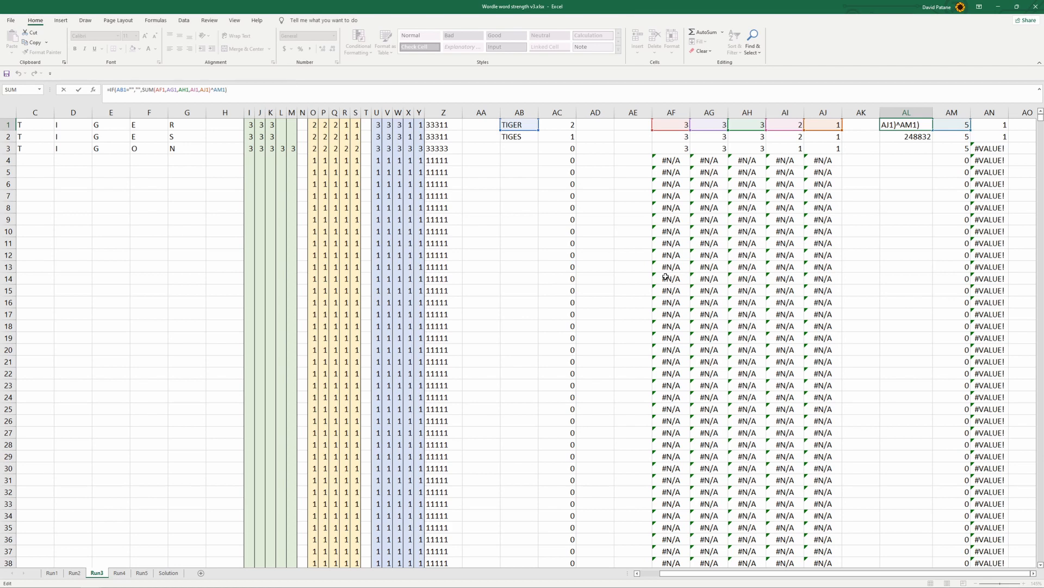
pyautogui.click(898, 207)
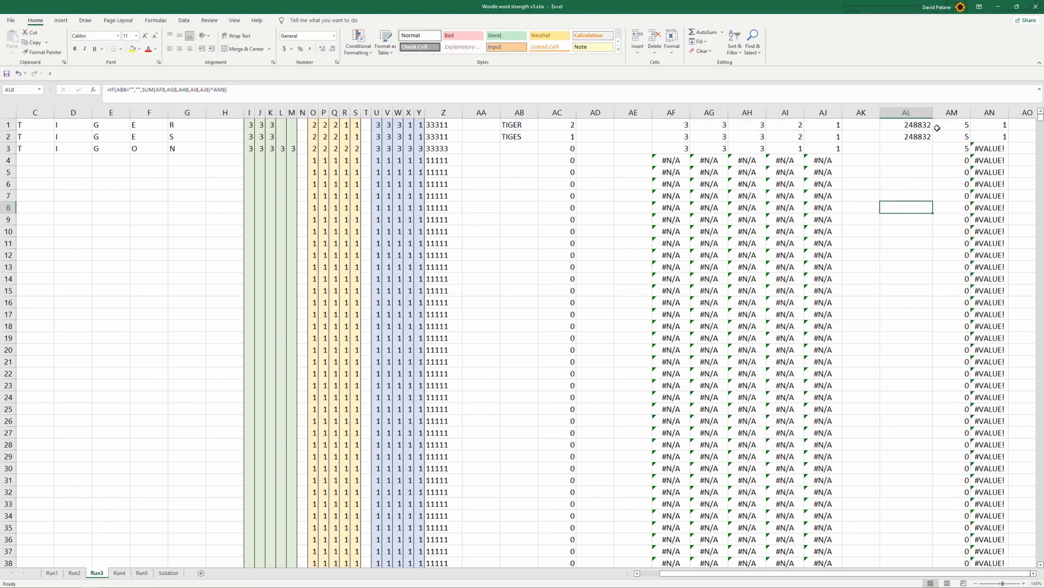
pyautogui.click(912, 148)
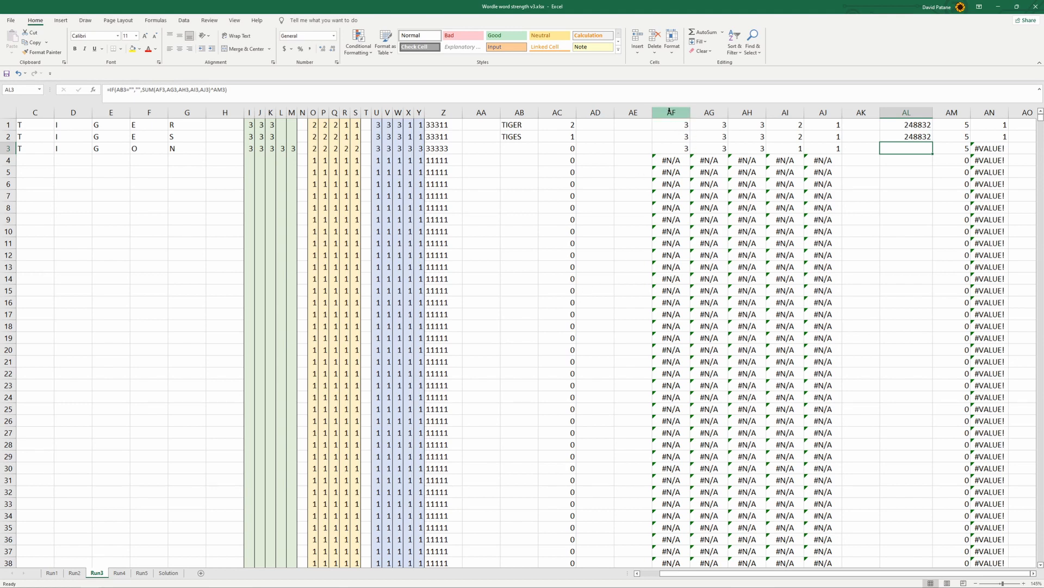
# Copy columns AF to AN from the Run3 sheet into the Run4 sheet starting at column AF
pyautogui.moveTo(669, 111); pyautogui.dragTo(981, 133)
pyautogui.hotkey('ctrl', 'c')
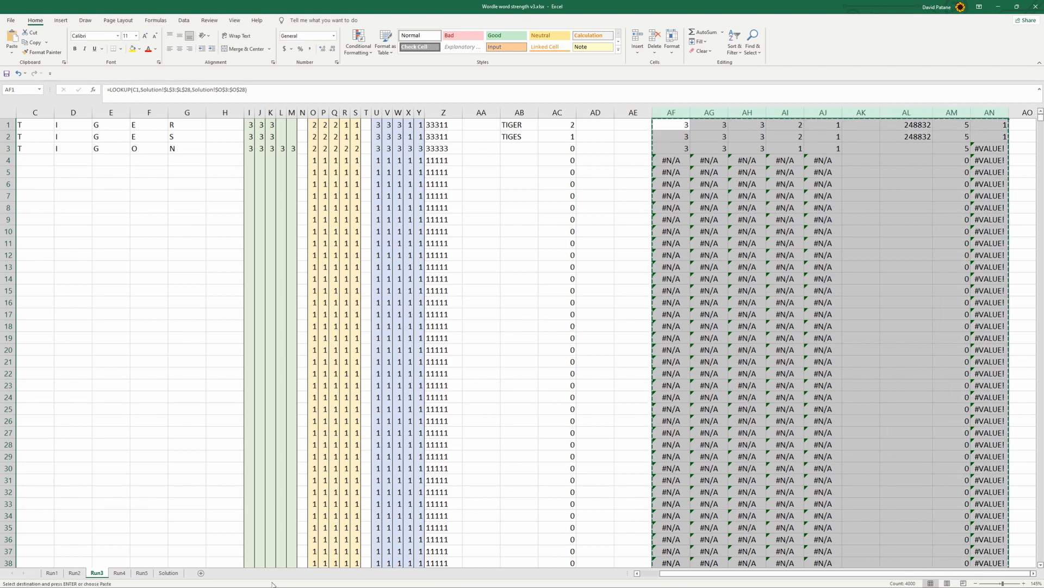
pyautogui.click(119, 573)
pyautogui.click(747, 112)
pyautogui.hotkey('ctrl', 'v')
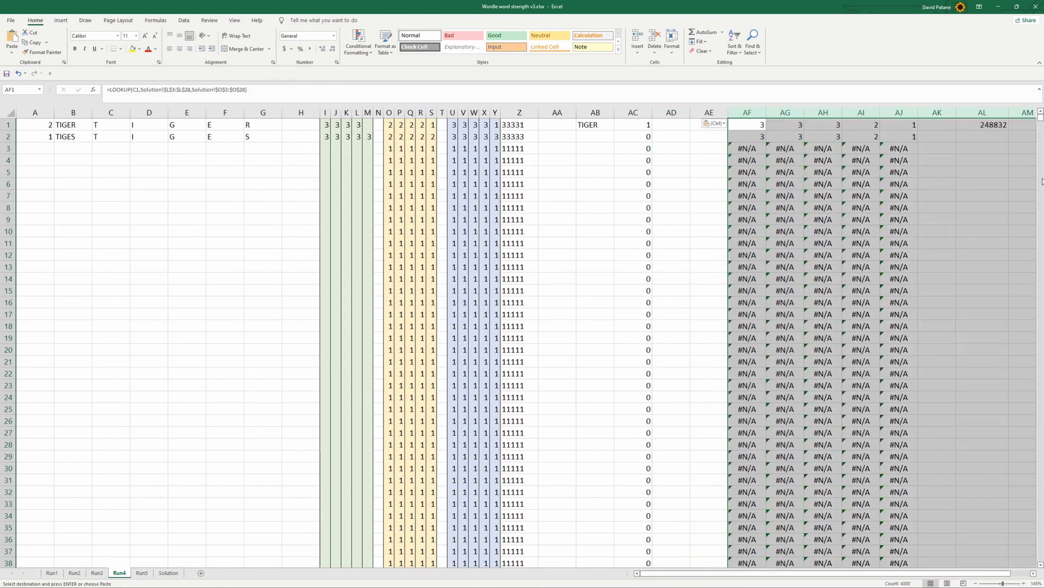
# Check the AF1 lookup range on the Run4 sheet against the Run4 letter count column on the Solution sheet
pyautogui.moveTo(1040, 118)
pyautogui.mouseDown()
pyautogui.moveTo(1041, 212)
pyautogui.moveTo(1040, 117)
pyautogui.mouseUp()
pyautogui.moveTo(764, 572); pyautogui.dragTo(784, 572)
pyautogui.click(684, 125)
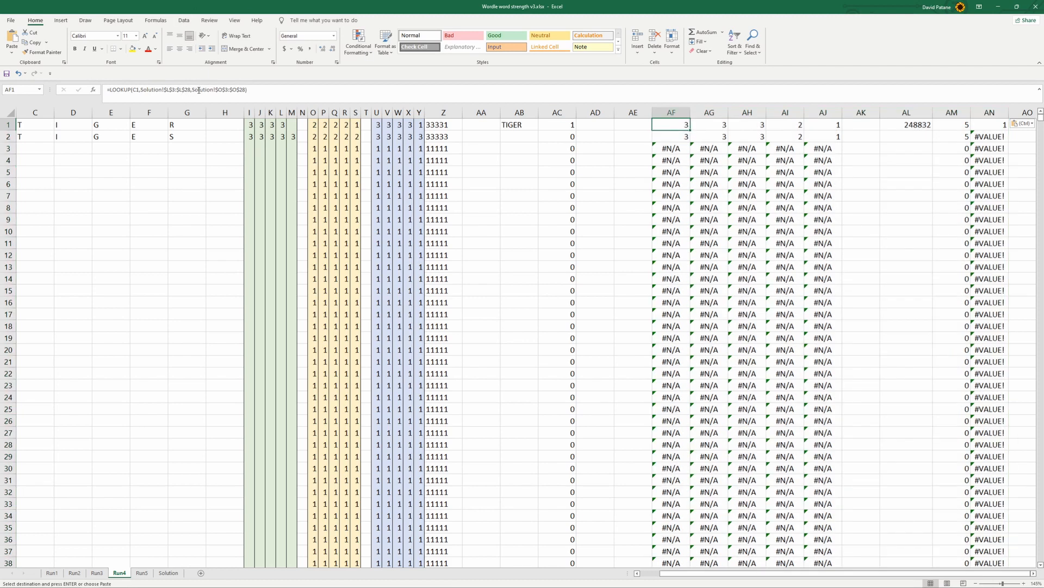
pyautogui.click(220, 90)
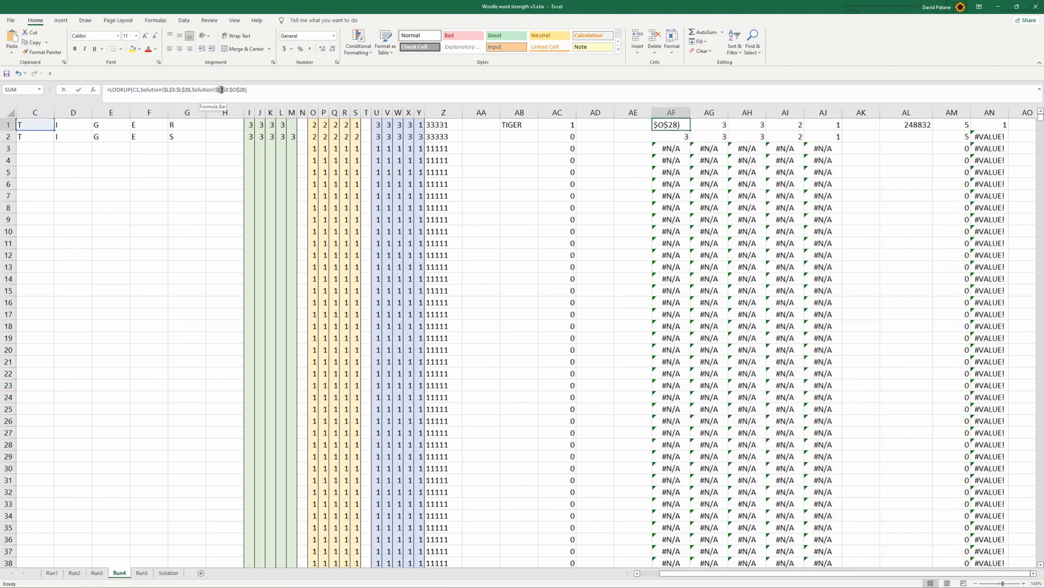
pyautogui.click(221, 89)
pyautogui.click(519, 269)
pyautogui.click(141, 573)
pyautogui.click(169, 572)
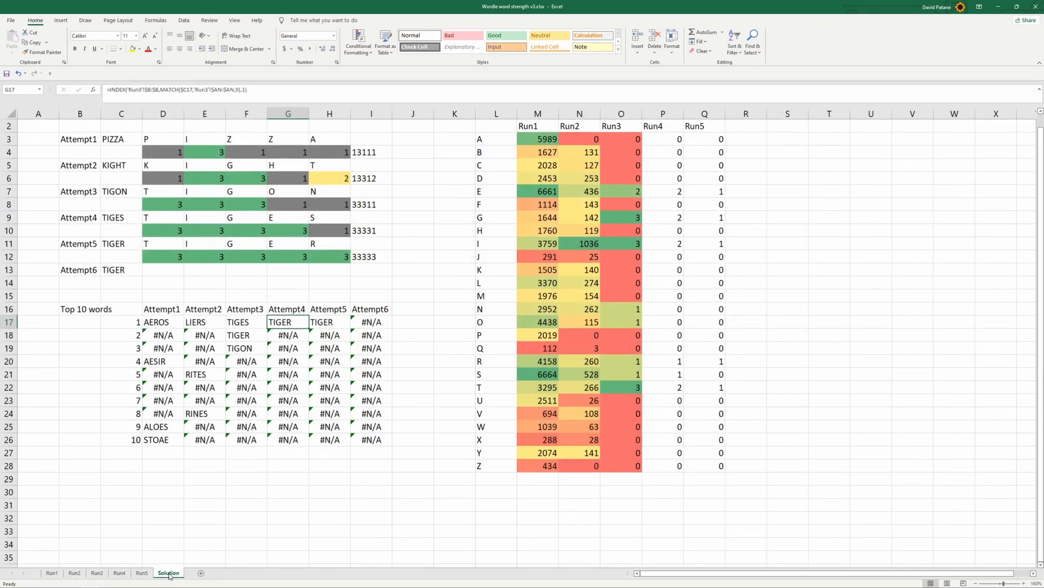
pyautogui.click(142, 573)
pyautogui.click(119, 573)
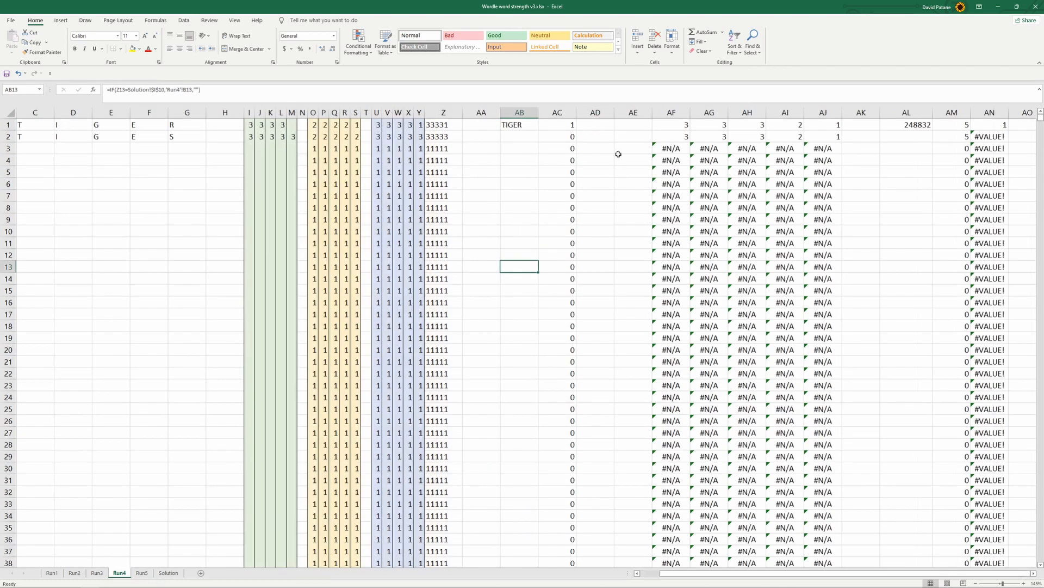
# Change the result range of the AF1 lookup on the Run4 sheet to Solution!$P$3:$P$28
pyautogui.click(676, 122)
pyautogui.click(220, 89)
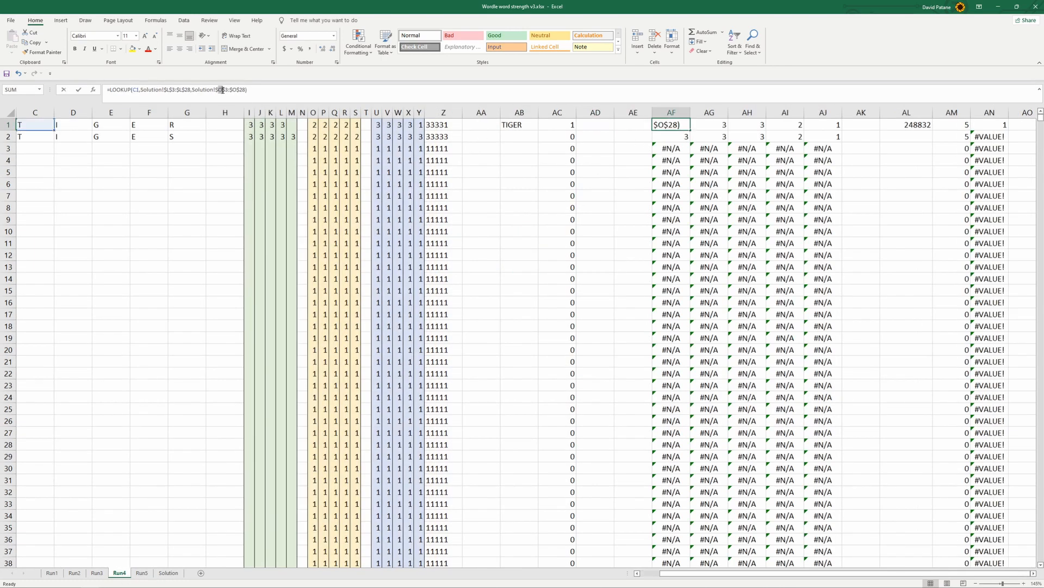
pyautogui.press('BackSpace')
pyautogui.write('p')
pyautogui.press('BackSpace')
pyautogui.write('p')
pyautogui.press('Return')
# Fill the AF1 lookup formula across AF1:AJ2 for the two remaining candidates on Run4
pyautogui.click(688, 125)
pyautogui.moveTo(688, 125); pyautogui.dragTo(843, 139)
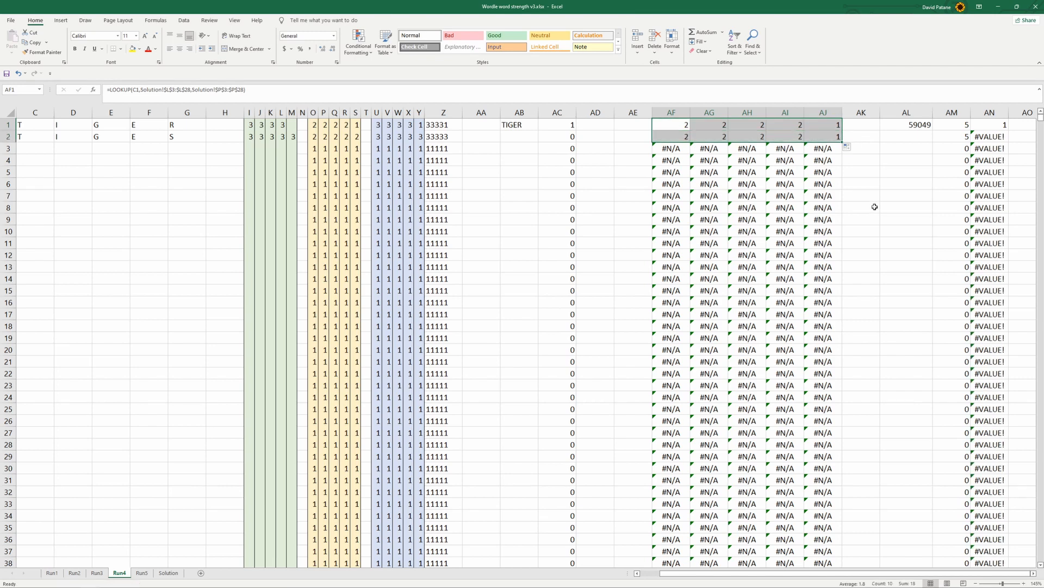
pyautogui.click(900, 171)
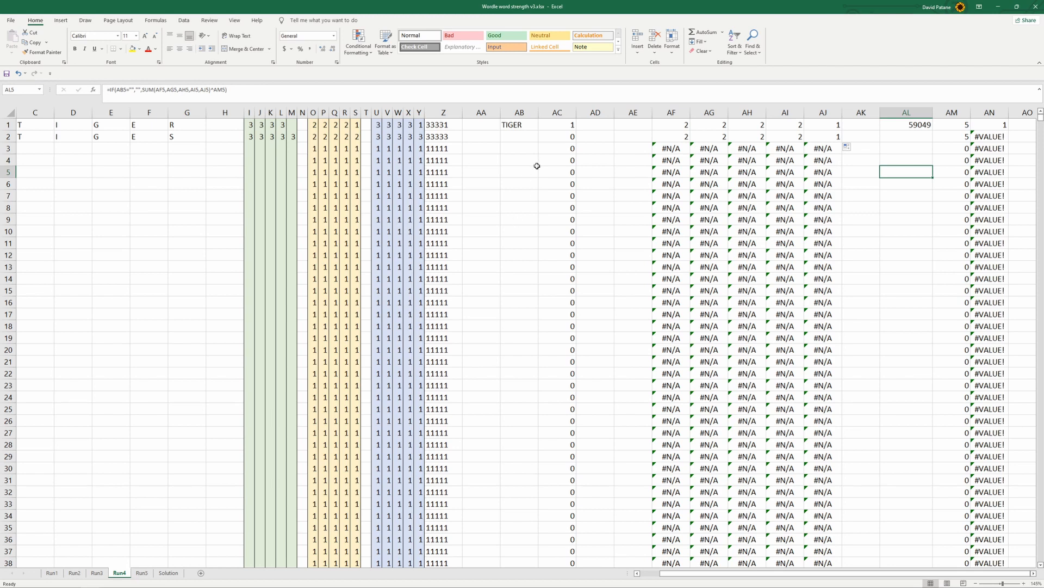
# Copy columns AF to AN from the Run4 sheet into the Run5 sheet starting at column AF
pyautogui.moveTo(669, 112); pyautogui.dragTo(972, 100)
pyautogui.hotkey('ctrl', 'c')
pyautogui.click(141, 572)
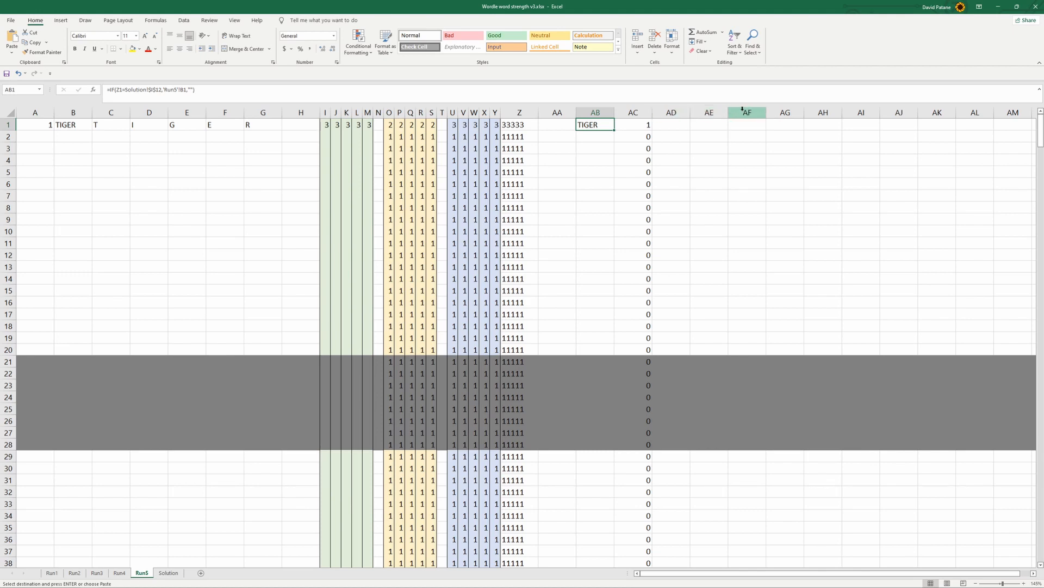
pyautogui.click(709, 112)
pyautogui.click(747, 112)
pyautogui.hotkey('ctrl', 'v')
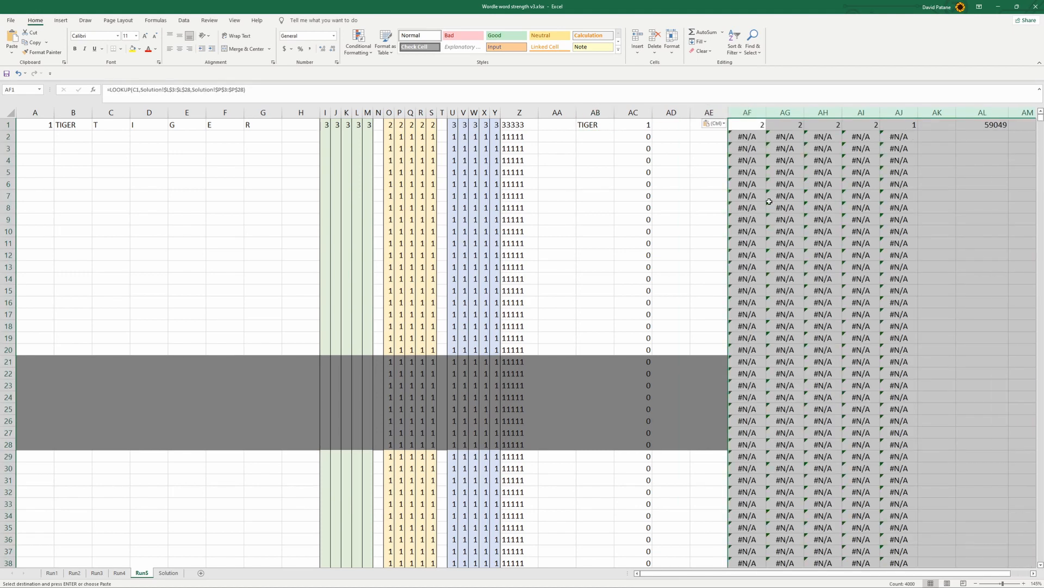
pyautogui.moveTo(987, 574); pyautogui.dragTo(1034, 572)
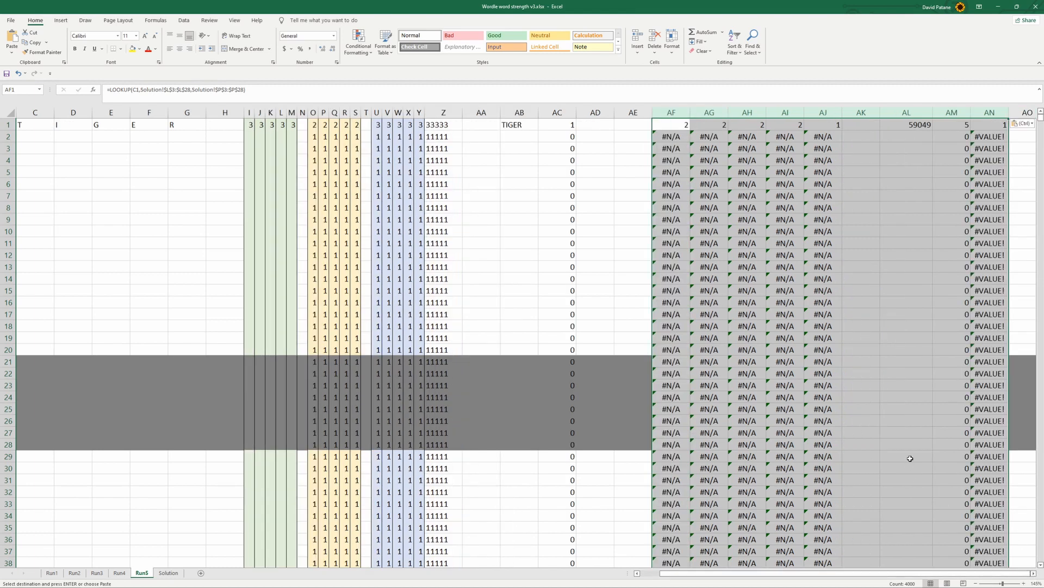
# Review the Top 10 words table for all six attempts and the Attempt3 guess on the Solution sheet
pyautogui.click(168, 572)
pyautogui.click(359, 452)
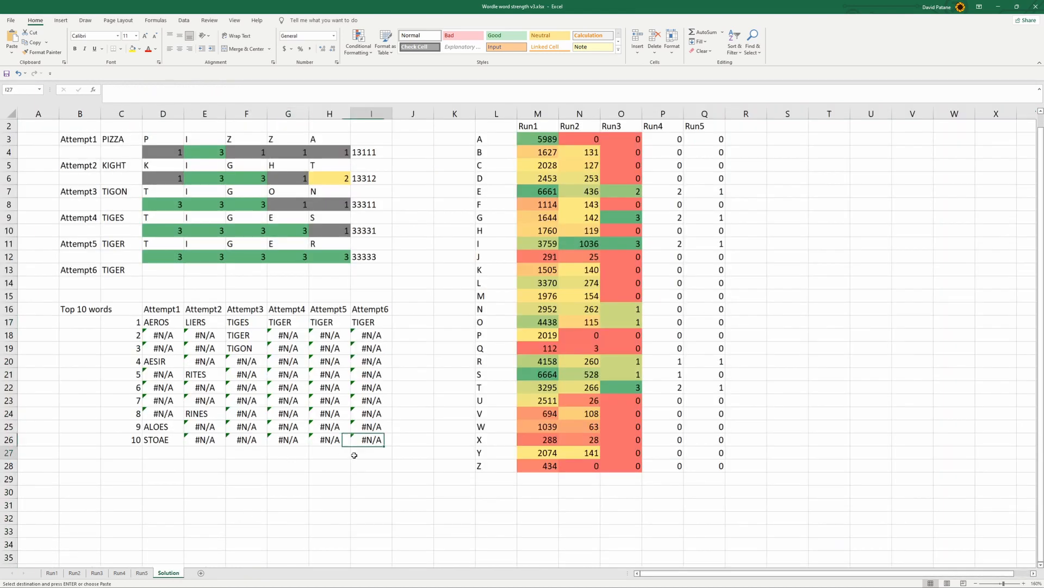
pyautogui.moveTo(161, 321); pyautogui.dragTo(375, 438)
pyautogui.hotkey('ctrl', 'v')
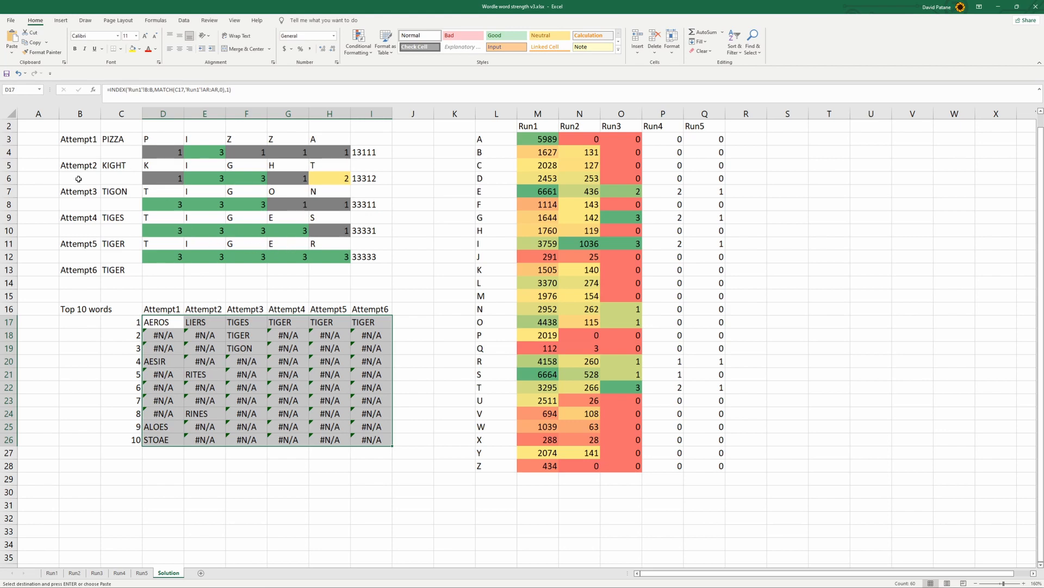
pyautogui.moveTo(113, 193); pyautogui.dragTo(265, 206)
pyautogui.click(49, 137)
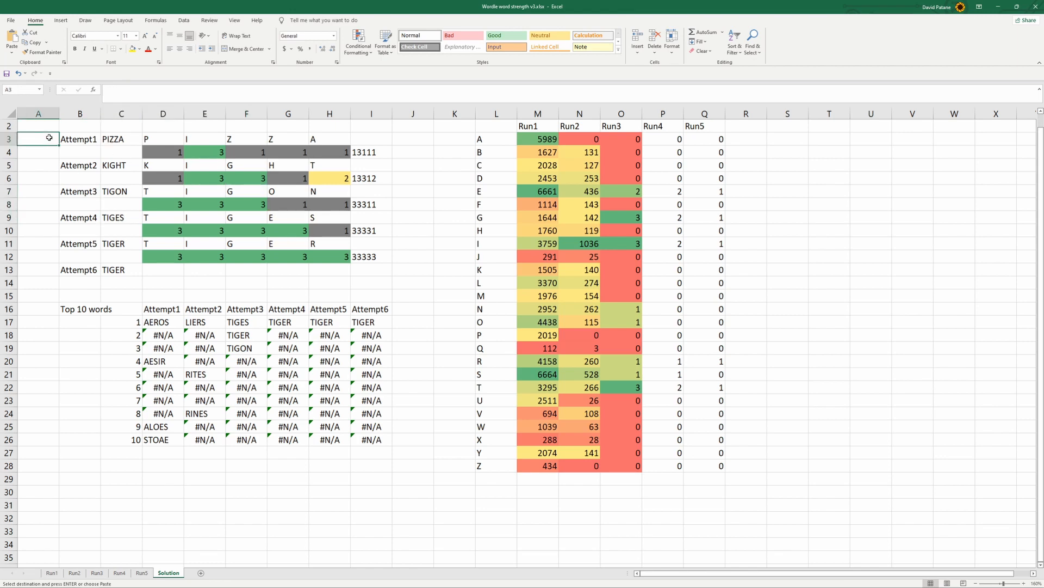
# Enter a MAX formula in A2 of the Solution sheet covering column A of the Run1 sheet
pyautogui.write('=')
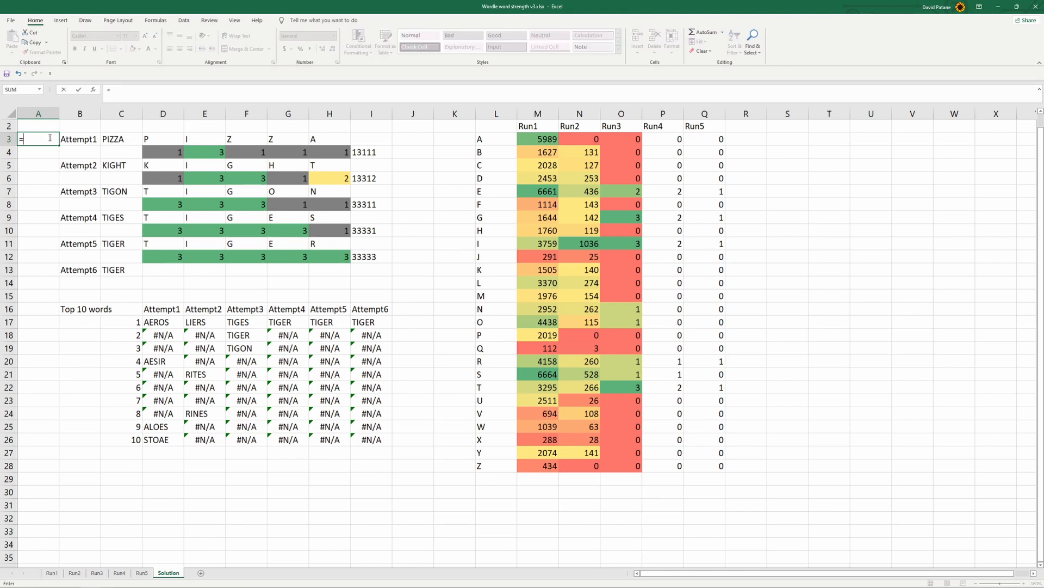
pyautogui.press('Escape')
pyautogui.press('Up')
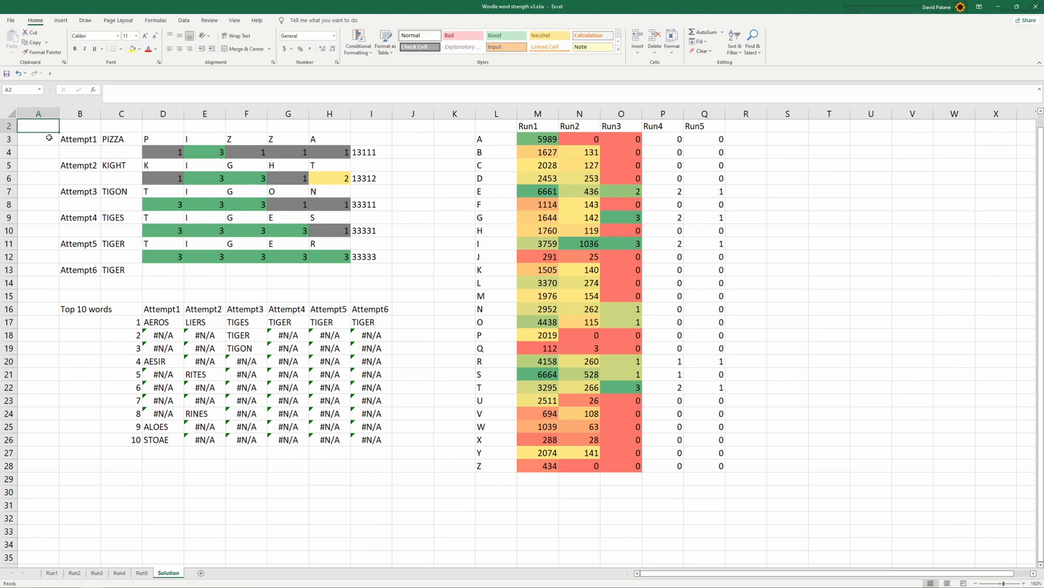
pyautogui.write('=max(')
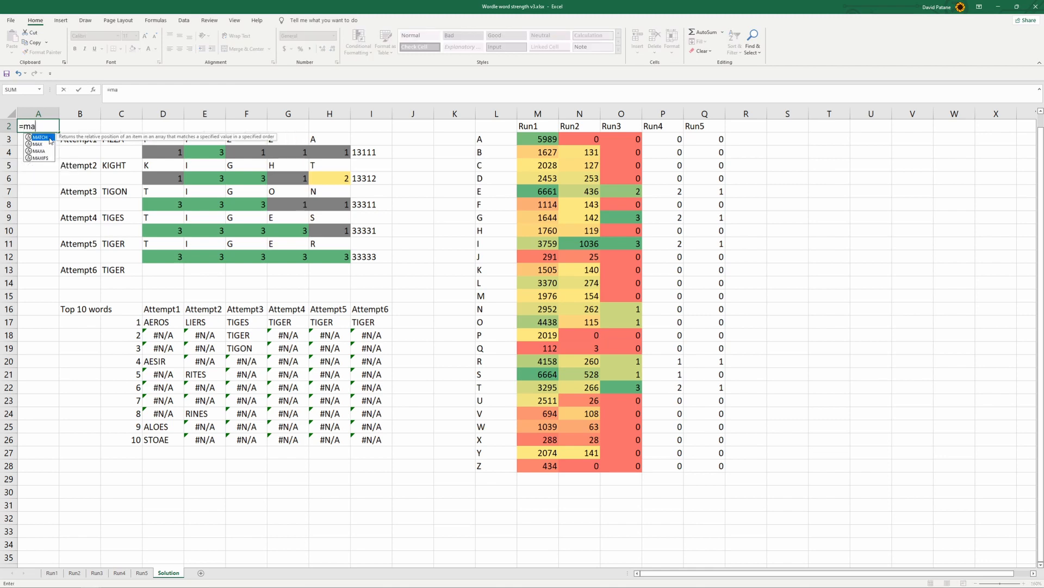
pyautogui.click(51, 573)
pyautogui.moveTo(807, 575); pyautogui.dragTo(752, 575)
pyautogui.click(53, 113)
pyautogui.press('Return')
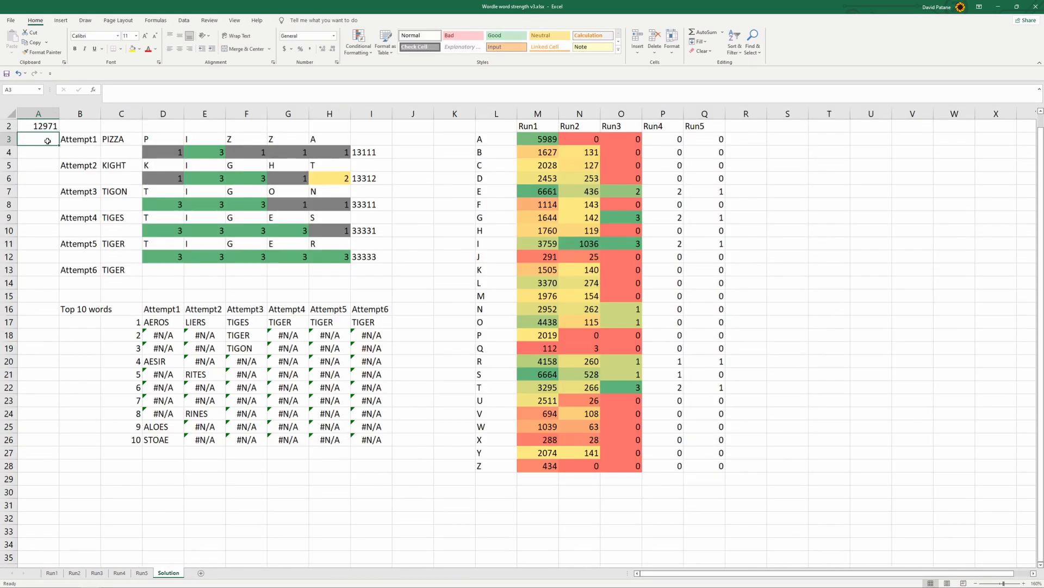
# Enter =MAX('Run2'!A:A) in A3 of the Solution sheet, beside Attempt1
pyautogui.write('=')
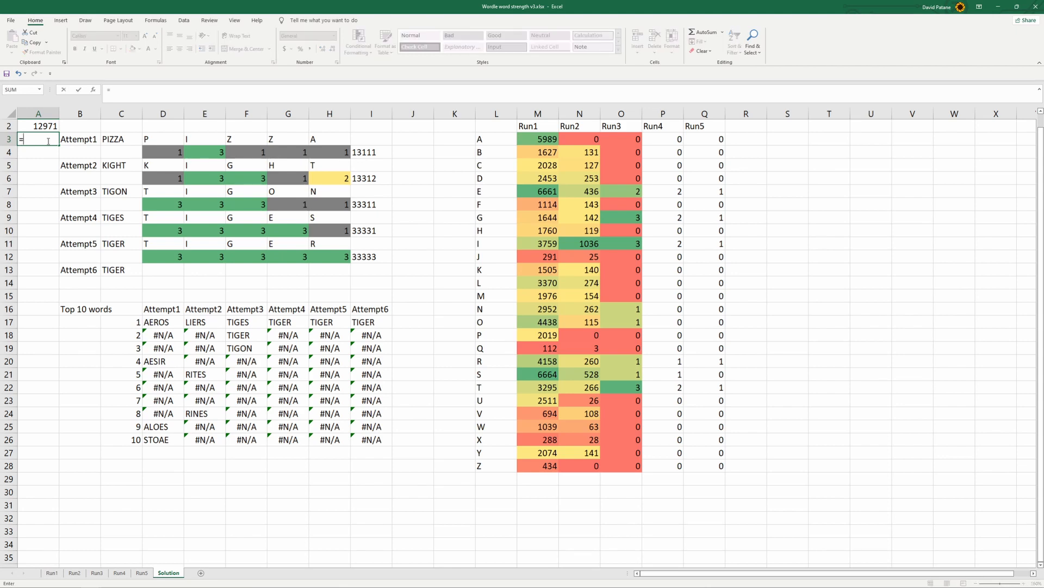
pyautogui.write('max(')
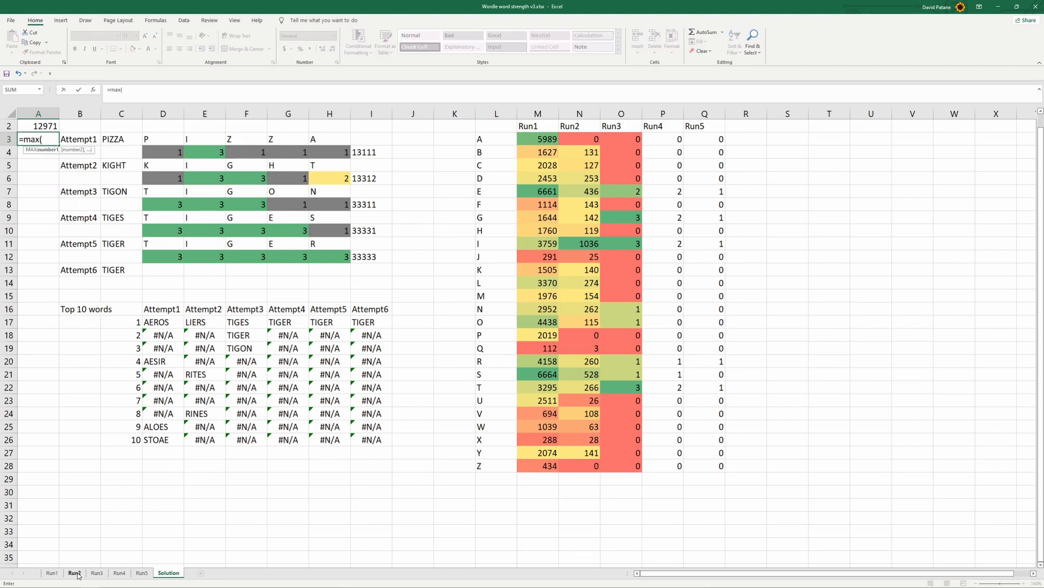
pyautogui.click(77, 575)
pyautogui.moveTo(762, 575)
pyautogui.mouseDown()
pyautogui.moveTo(773, 576)
pyautogui.moveTo(757, 576)
pyautogui.mouseUp()
pyautogui.click(39, 113)
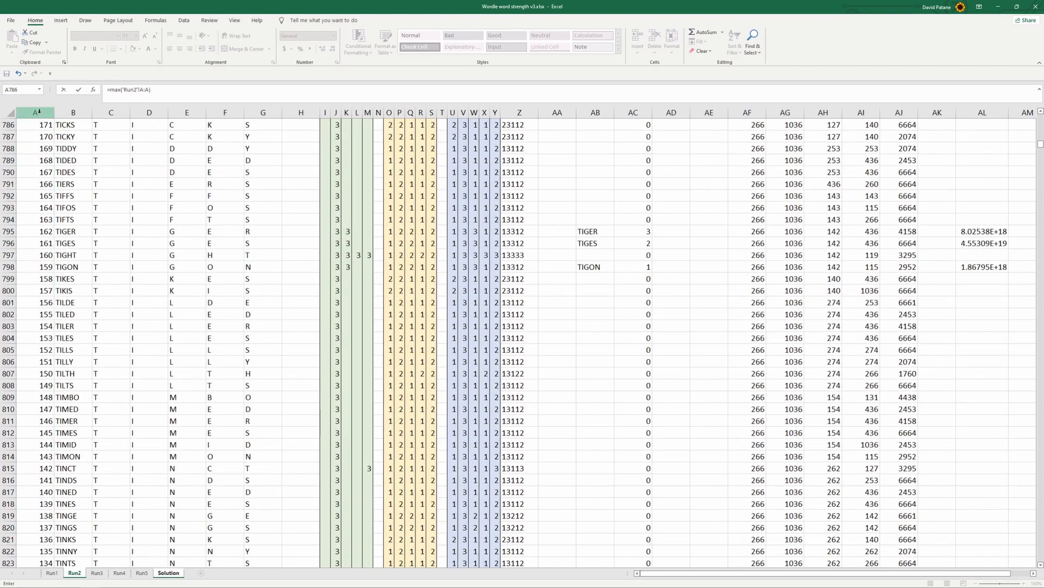
pyautogui.press('Return')
# Enter =MAX('Run3'!A:A) in A5 of the Solution sheet, beside Attempt2
pyautogui.click(50, 139)
pyautogui.click(50, 169)
pyautogui.write('=')
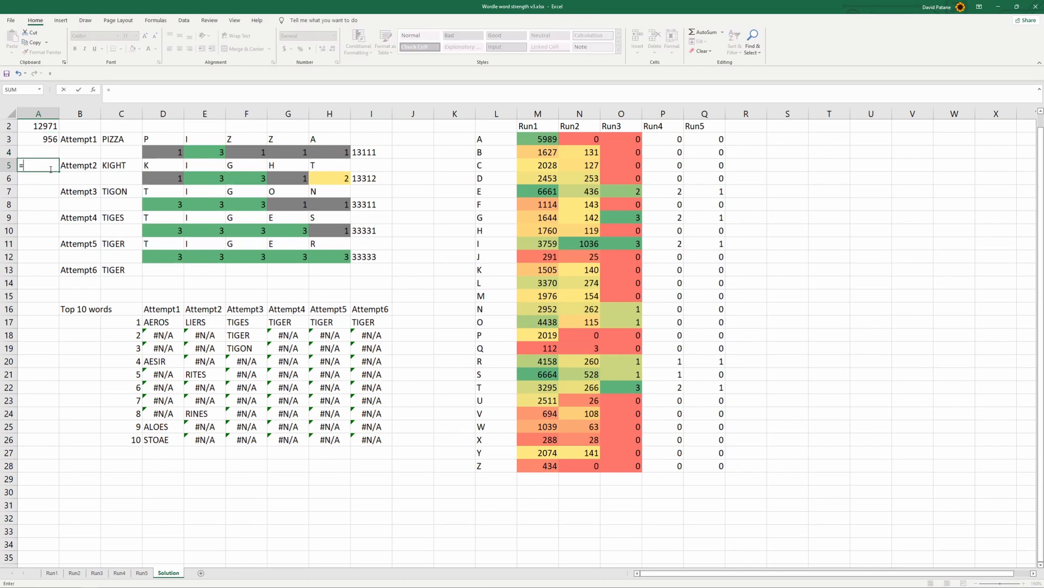
pyautogui.write('max(')
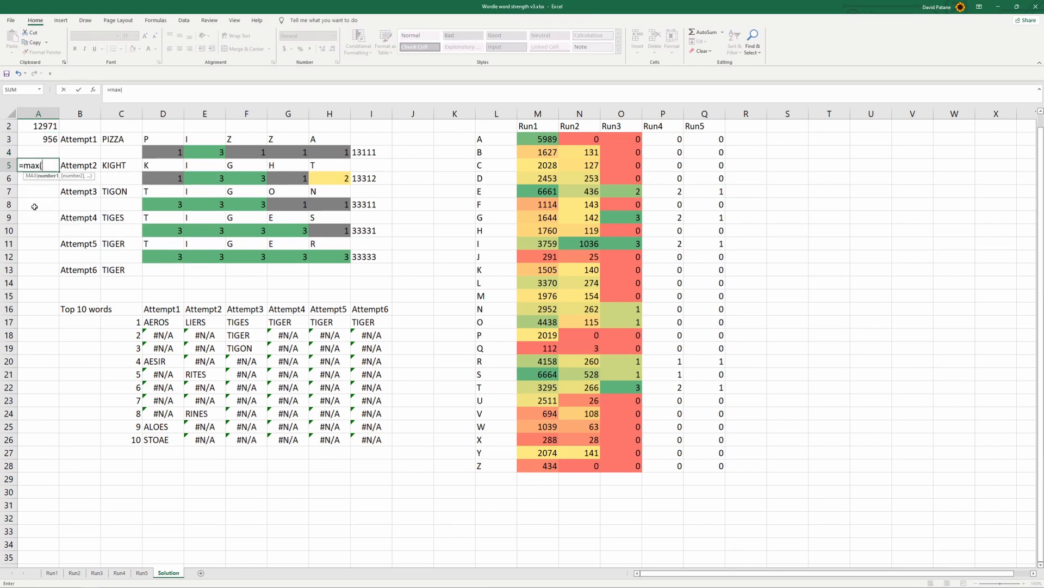
pyautogui.click(96, 573)
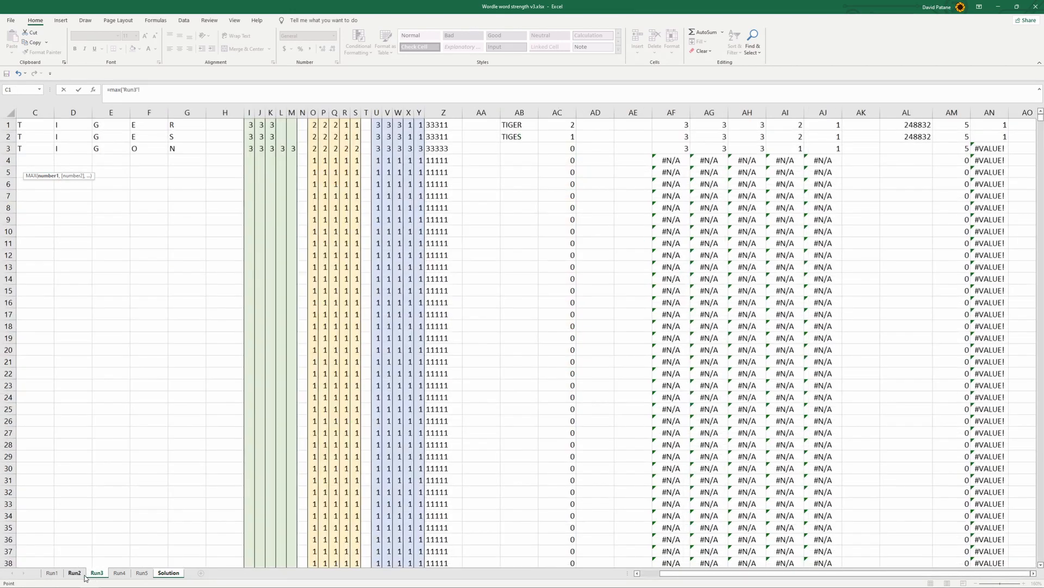
pyautogui.click(647, 573)
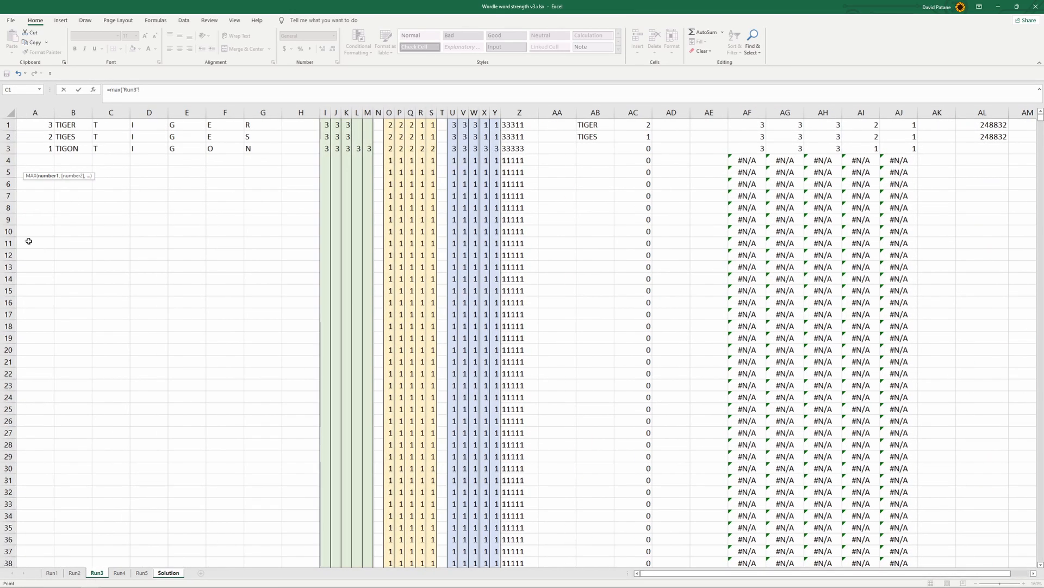
pyautogui.click(30, 113)
pyautogui.write(')')
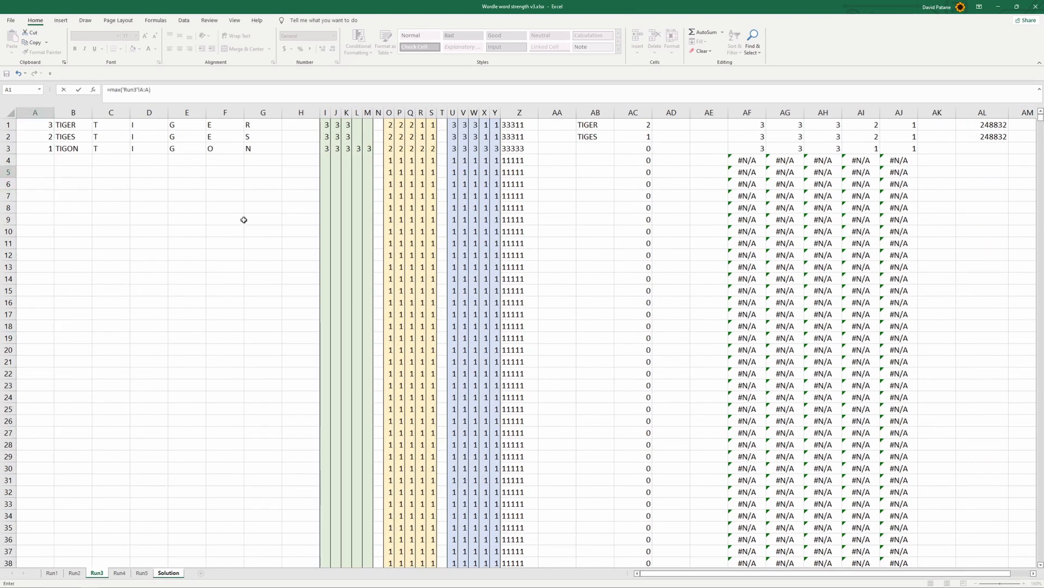
pyautogui.press('Return')
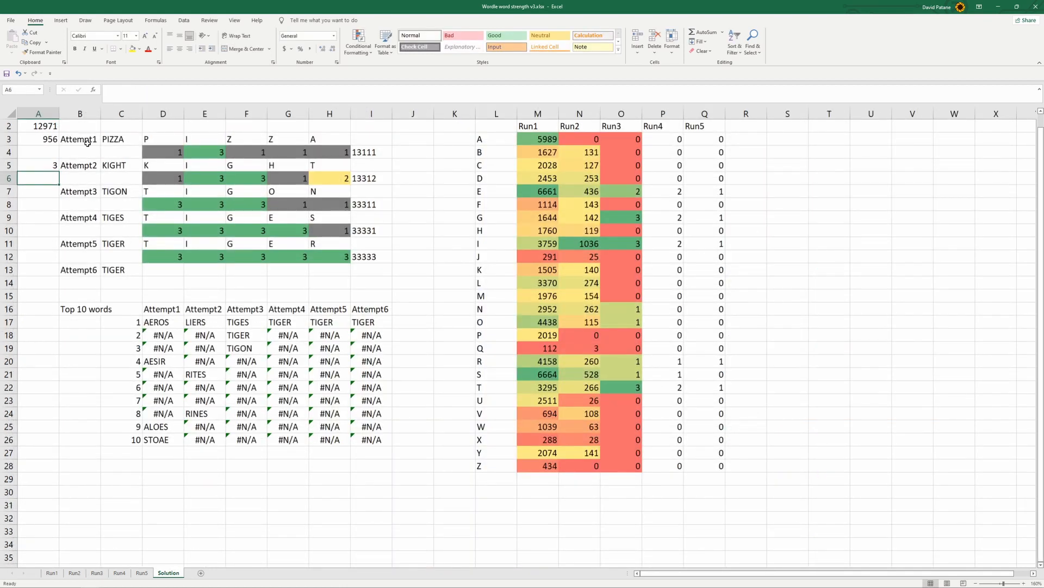
# Examine the numbered candidate words on the Run2 sheet and compare them with the lists on Run3 and Run4
pyautogui.click(56, 193)
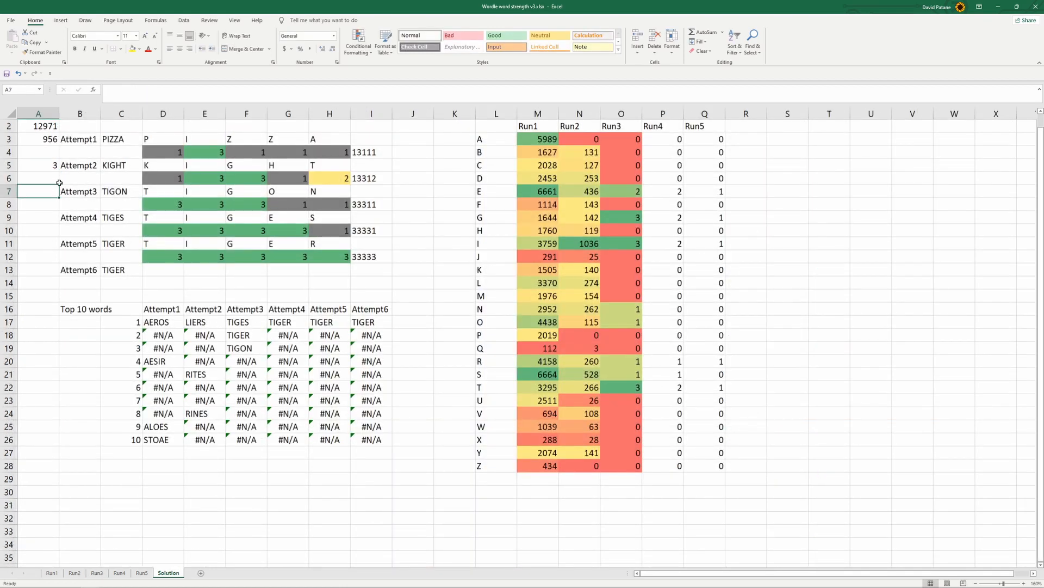
pyautogui.click(75, 573)
pyautogui.scroll(5, 289, 473)
pyautogui.scroll(-18, 289, 473)
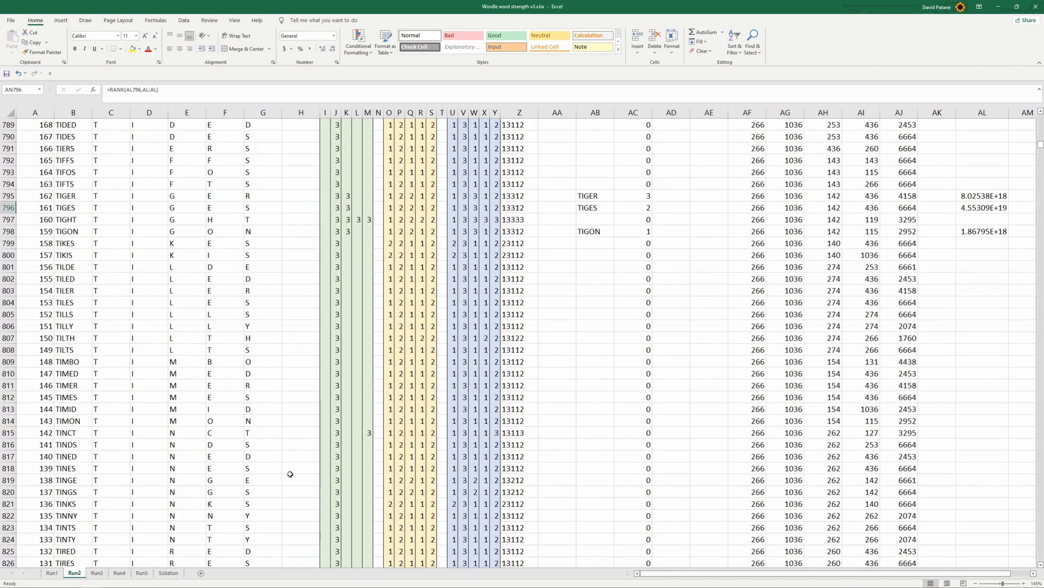
pyautogui.scroll(-10, 289, 472)
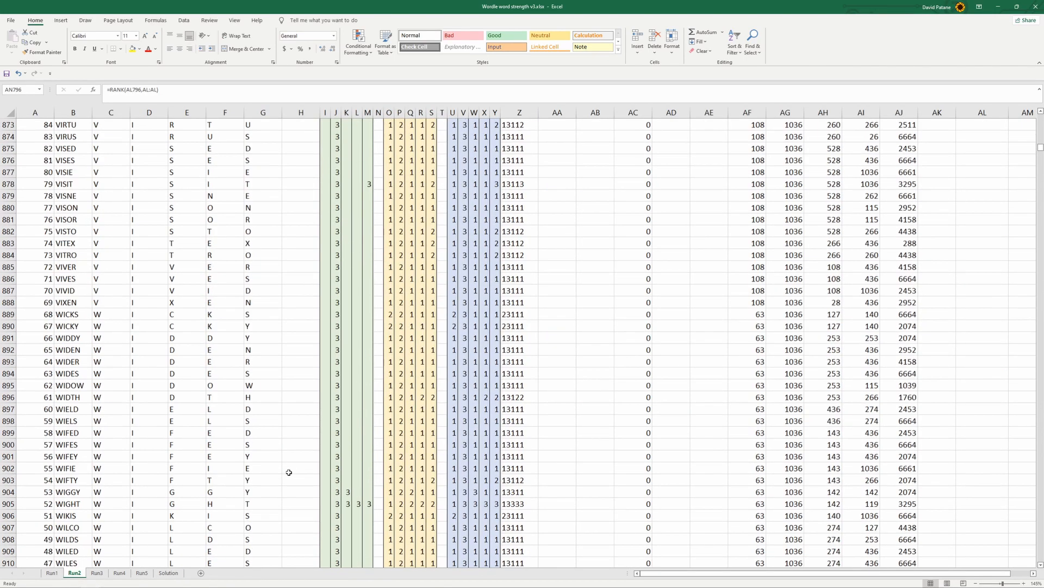
pyautogui.scroll(20, 289, 472)
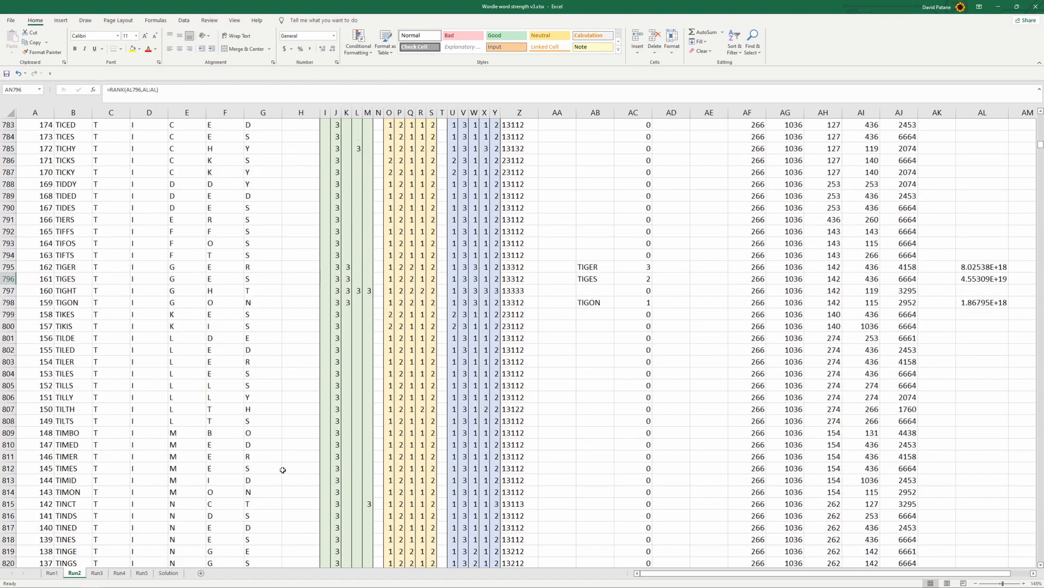
pyautogui.scroll(17, 282, 469)
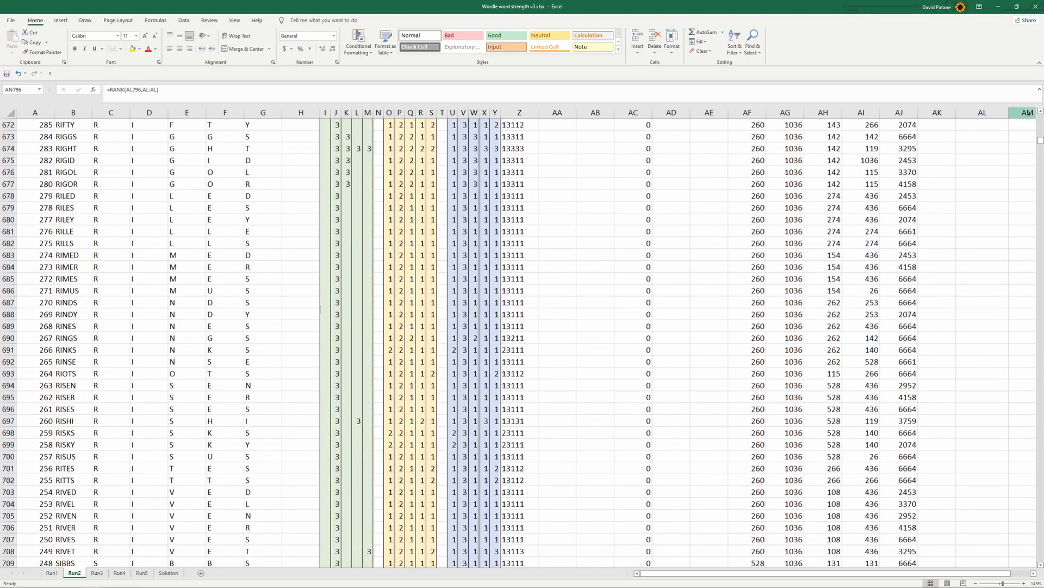
pyautogui.moveTo(1038, 147); pyautogui.dragTo(1040, 104)
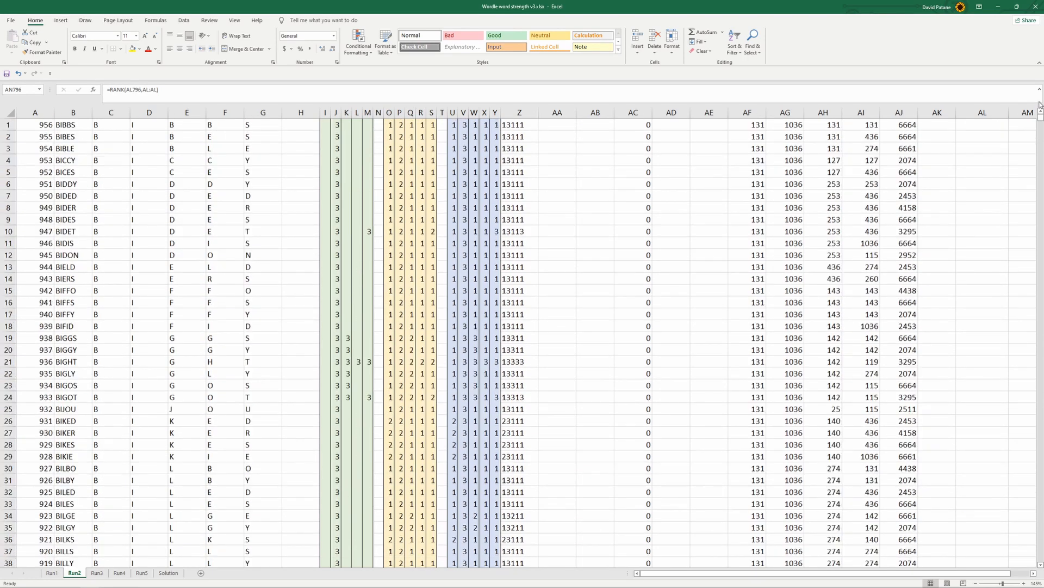
pyautogui.click(96, 573)
pyautogui.click(119, 574)
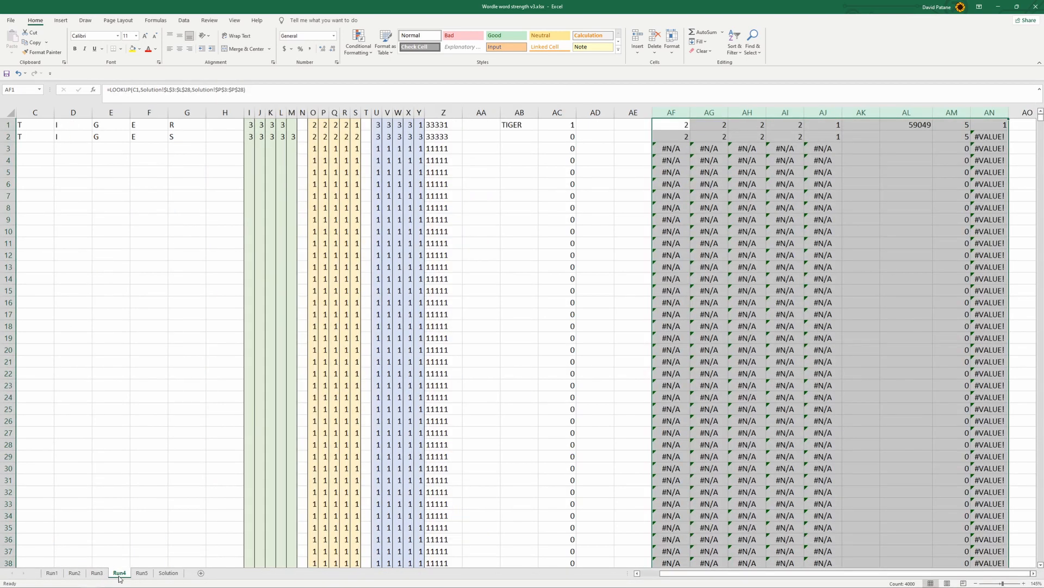
pyautogui.click(168, 573)
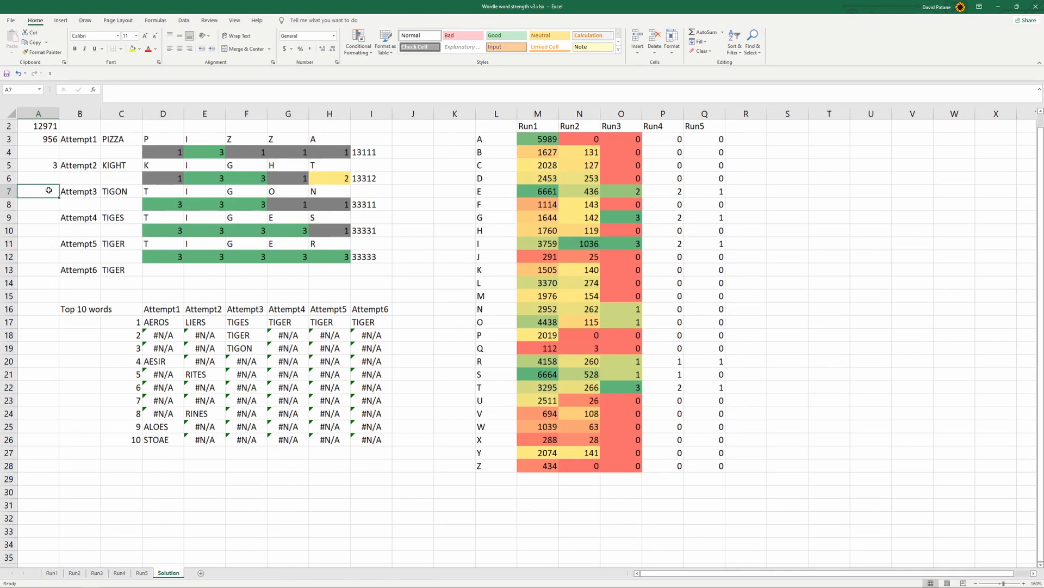
# Enter =MAX('Run4'!A:A) in A7 of the Solution sheet, beside Attempt3
pyautogui.write('=max')
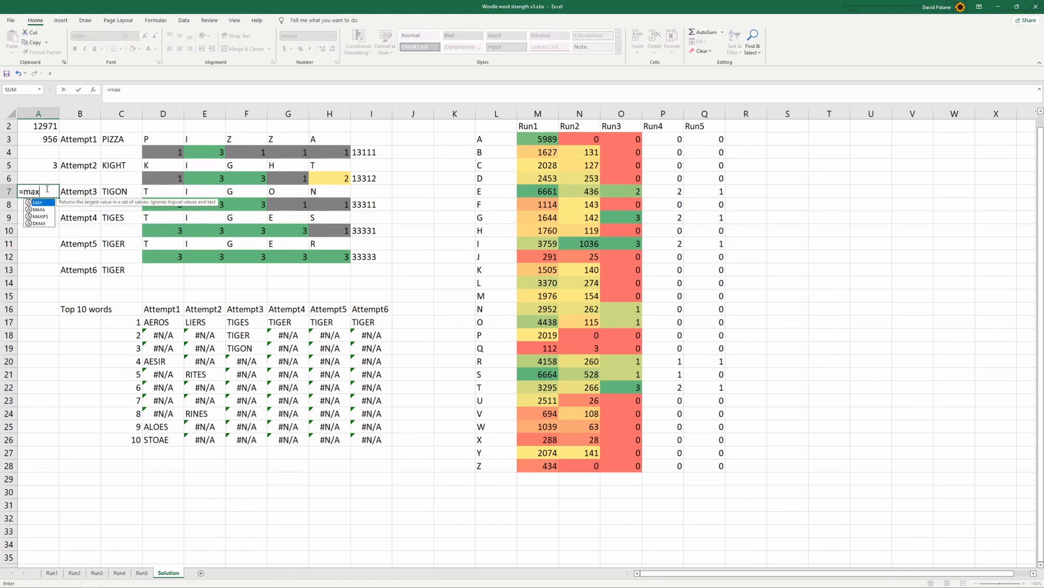
pyautogui.write('(')
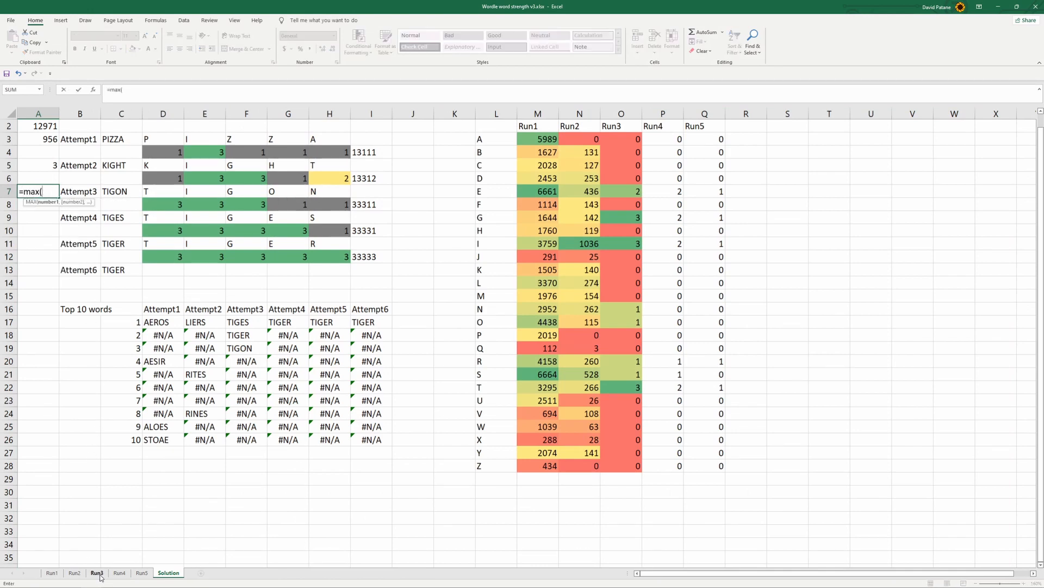
pyautogui.click(100, 575)
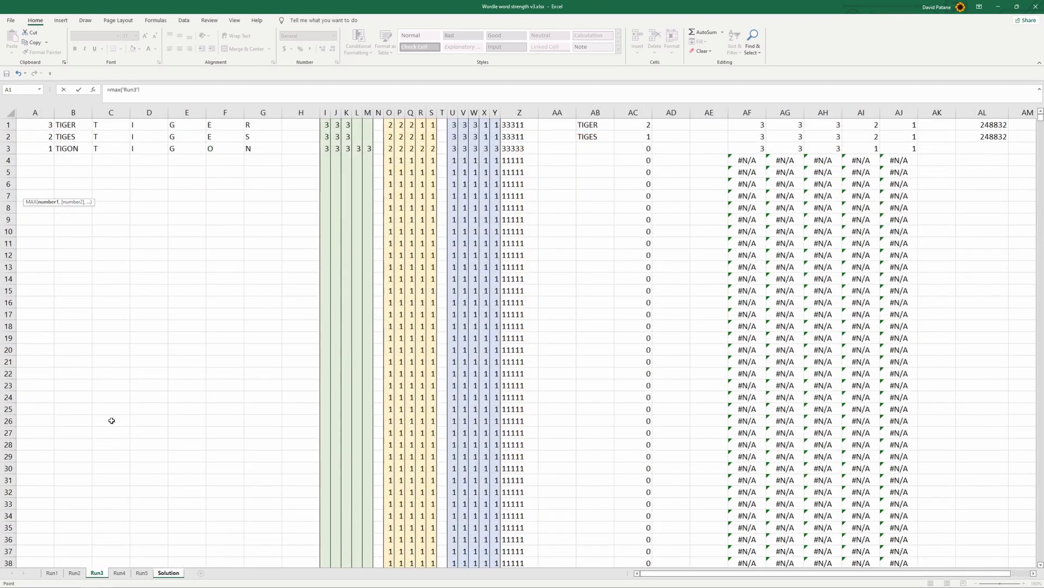
pyautogui.click(119, 573)
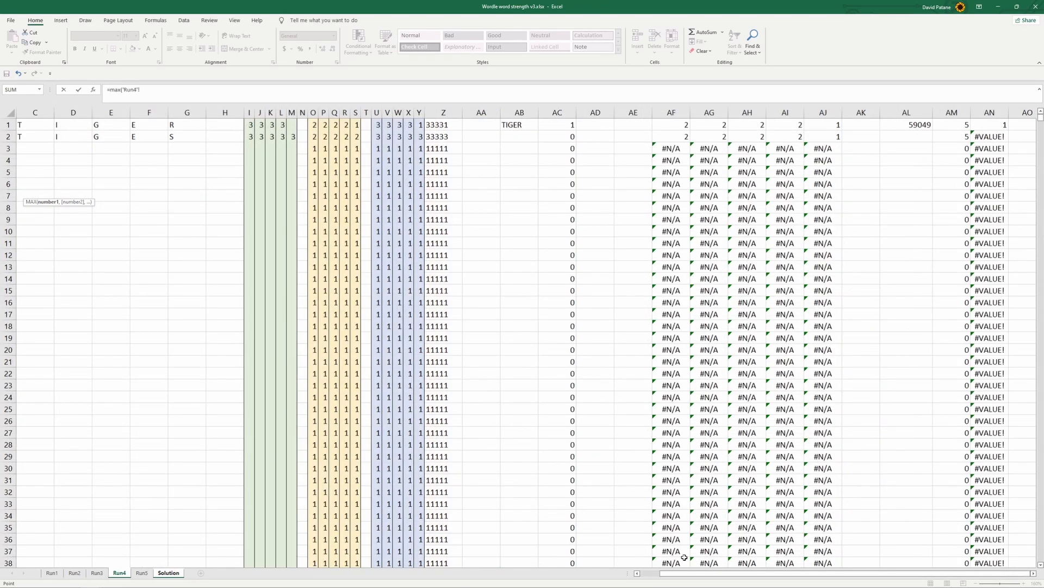
pyautogui.moveTo(667, 576); pyautogui.dragTo(644, 576)
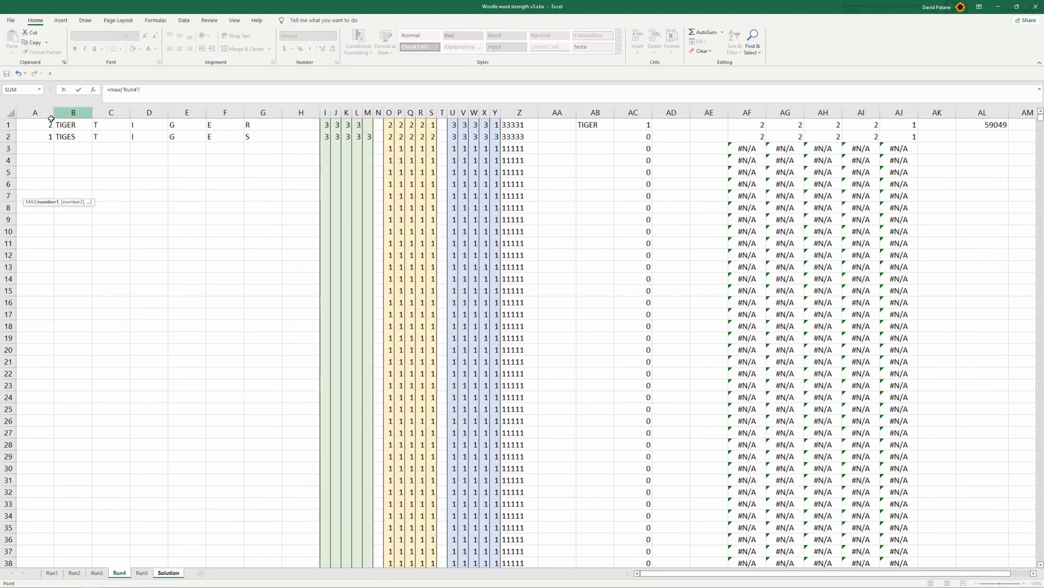
pyautogui.click(36, 112)
pyautogui.press('Return')
pyautogui.click(83, 195)
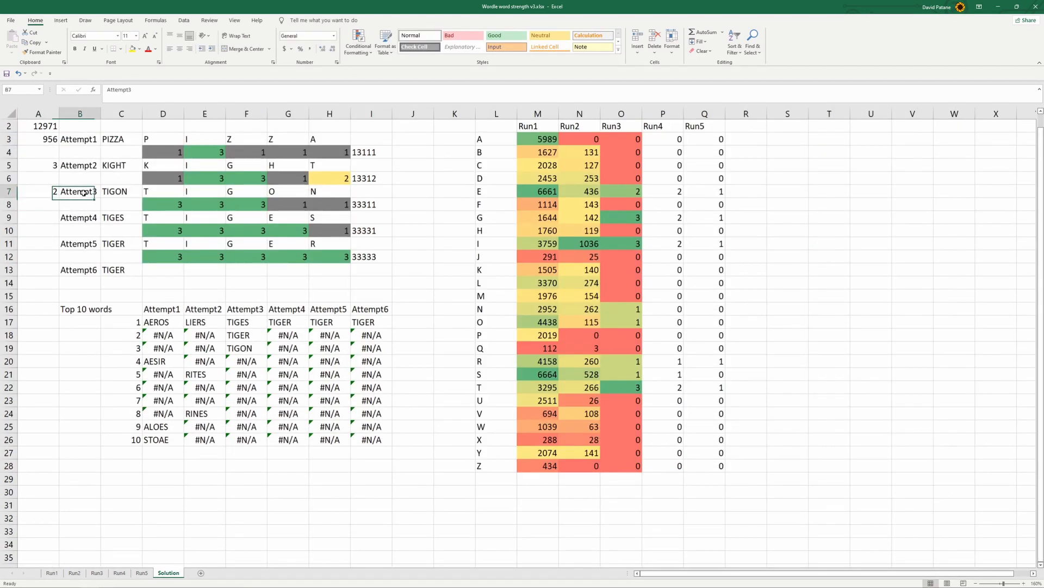
pyautogui.click(31, 193)
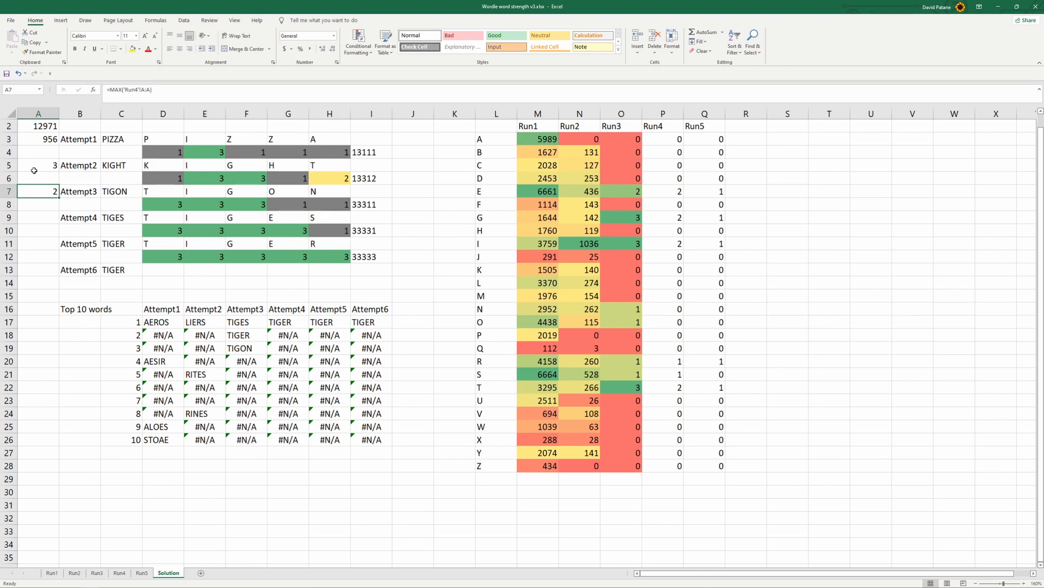
# Move the MAX formulas from A2:A13 to column J starting at J3, and shift the Run1 formula up to J2
pyautogui.moveTo(39, 141); pyautogui.dragTo(40, 196)
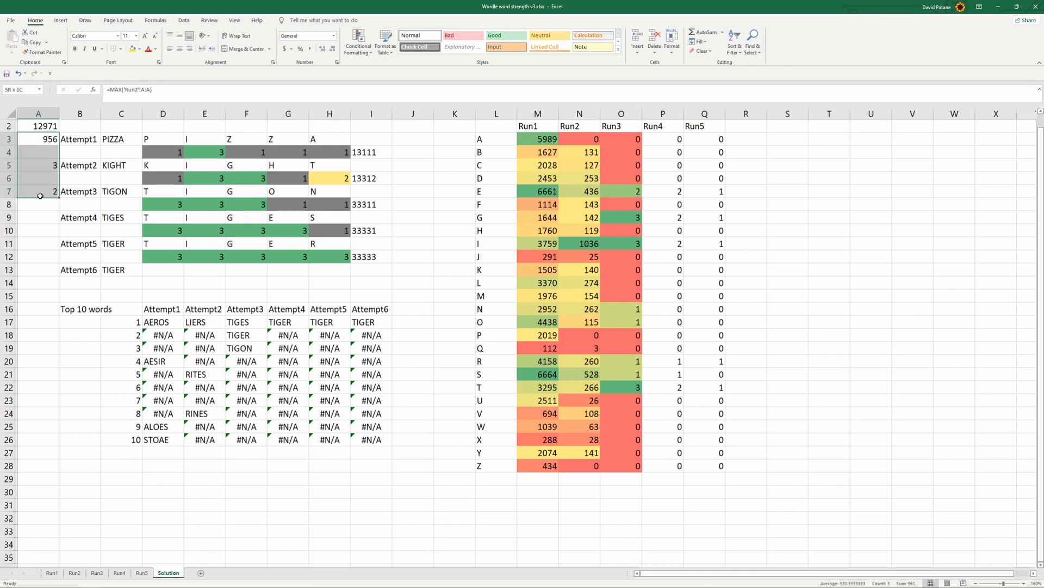
pyautogui.moveTo(38, 126); pyautogui.dragTo(45, 269)
pyautogui.hotkey('ctrl', 'c')
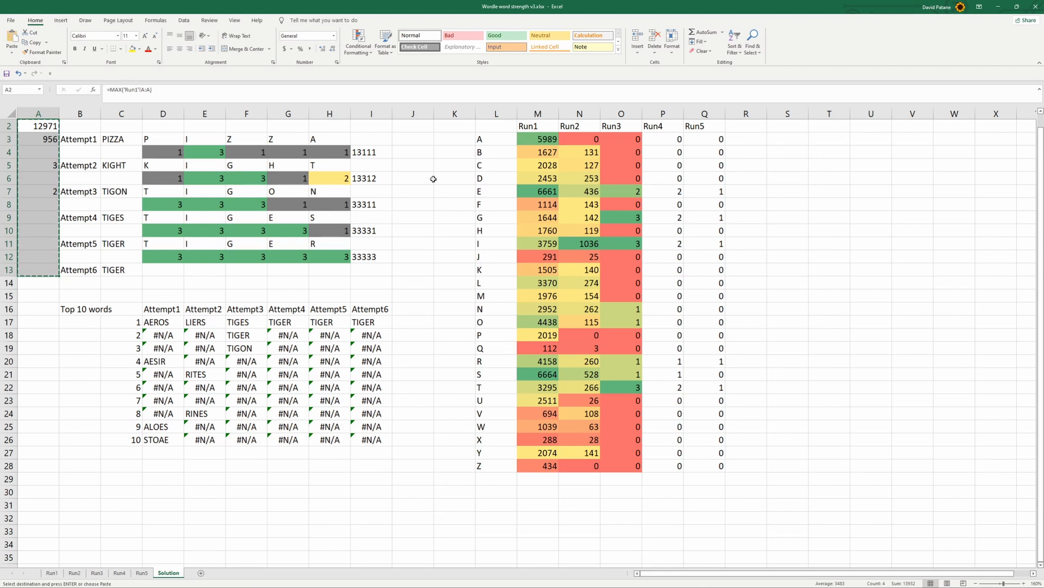
pyautogui.click(414, 139)
pyautogui.press('Return')
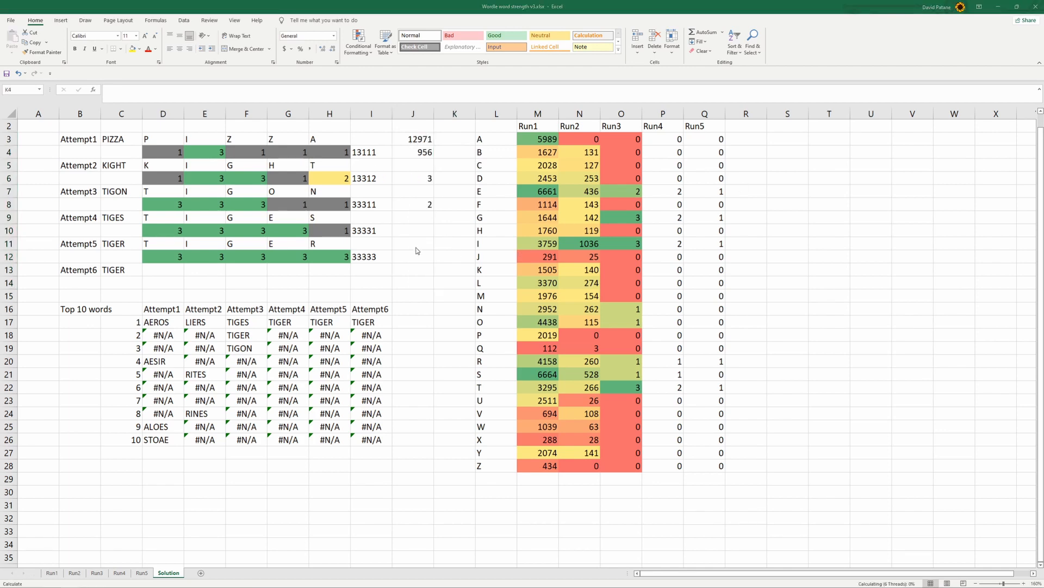
pyautogui.click(413, 139)
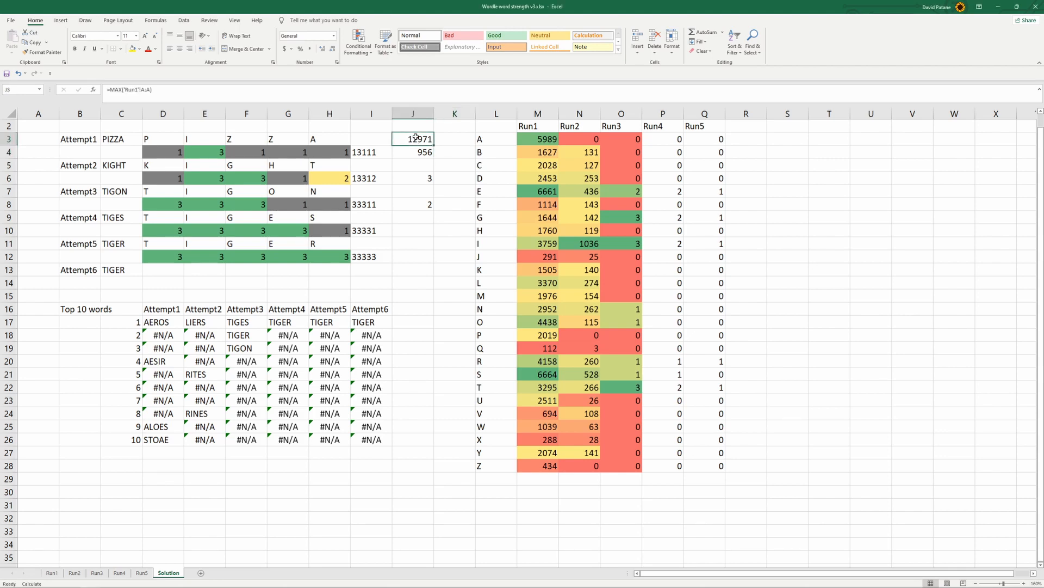
pyautogui.click(417, 124)
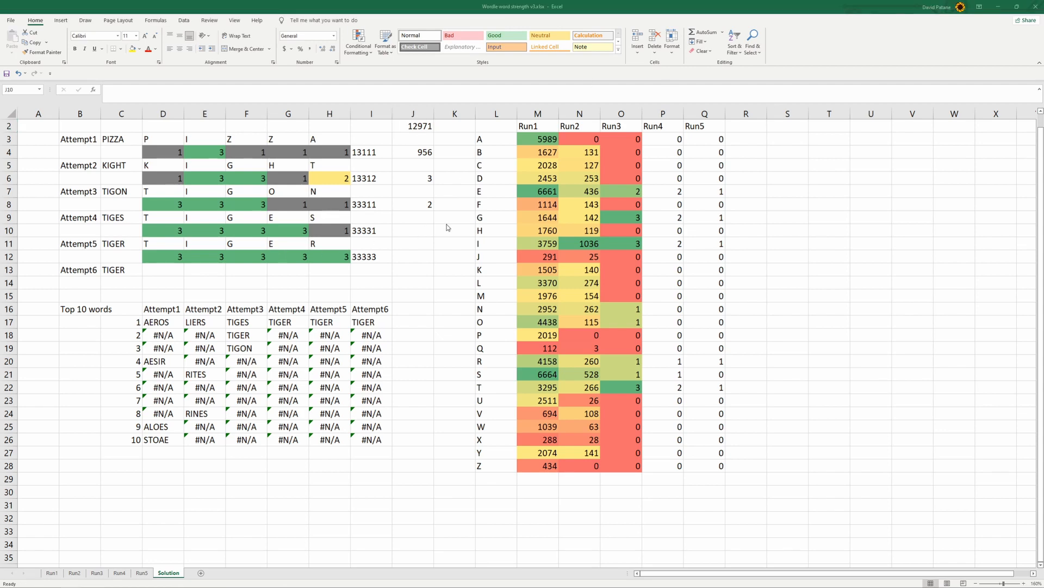
# Enter =MAX('Run5'!A:A) in J10 of the Solution sheet, beside the Attempt4 result codes
pyautogui.click(422, 233)
pyautogui.write('=m')
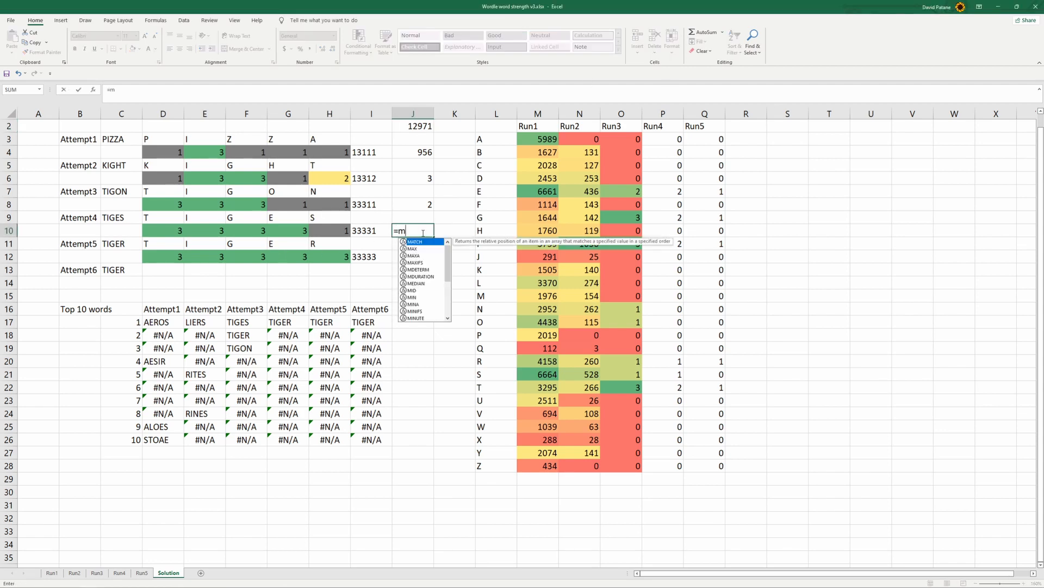
pyautogui.write('ax(')
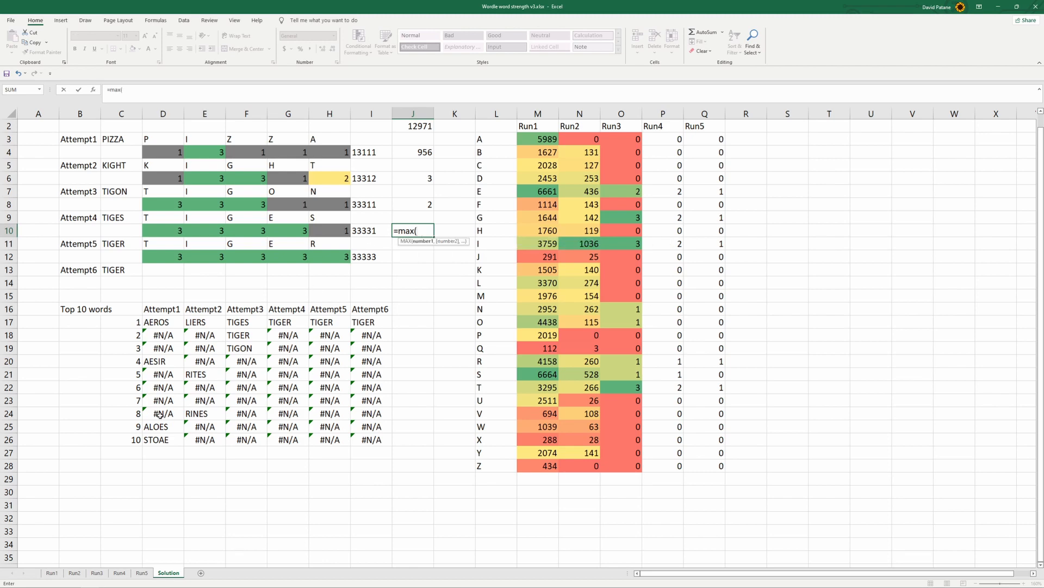
pyautogui.click(146, 574)
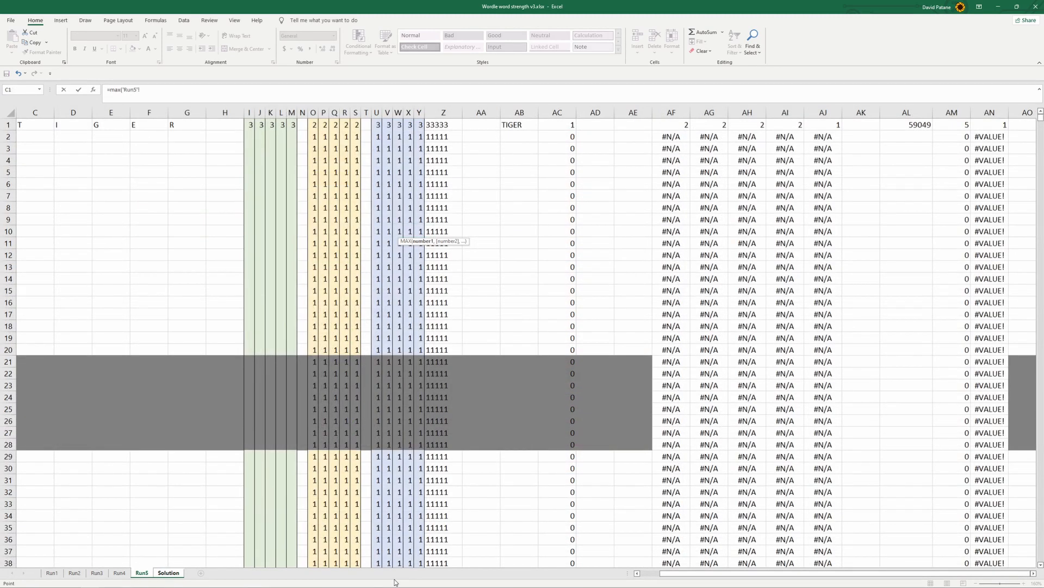
pyautogui.click(121, 576)
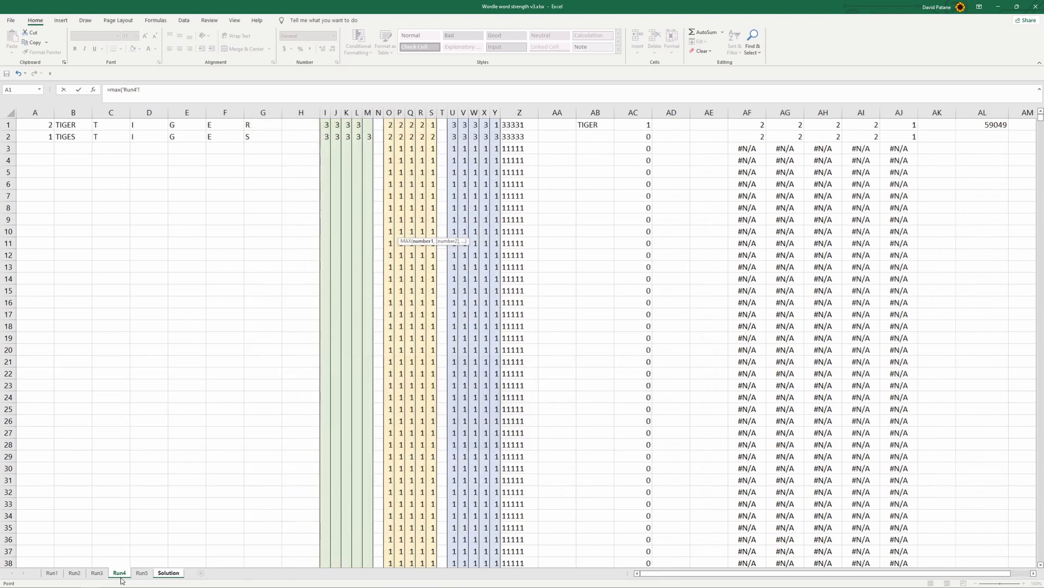
pyautogui.click(141, 574)
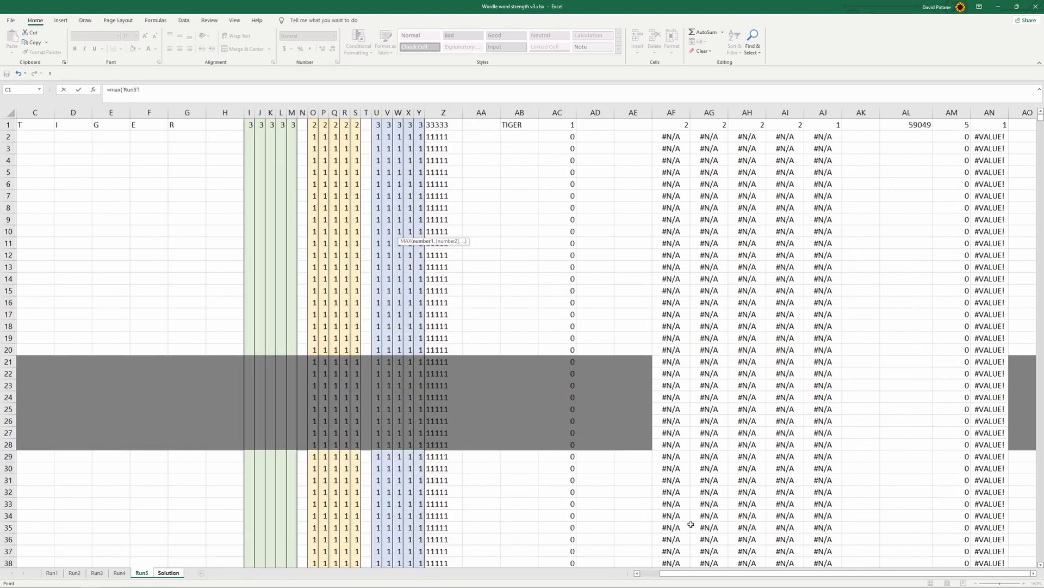
pyautogui.moveTo(666, 573); pyautogui.dragTo(625, 577)
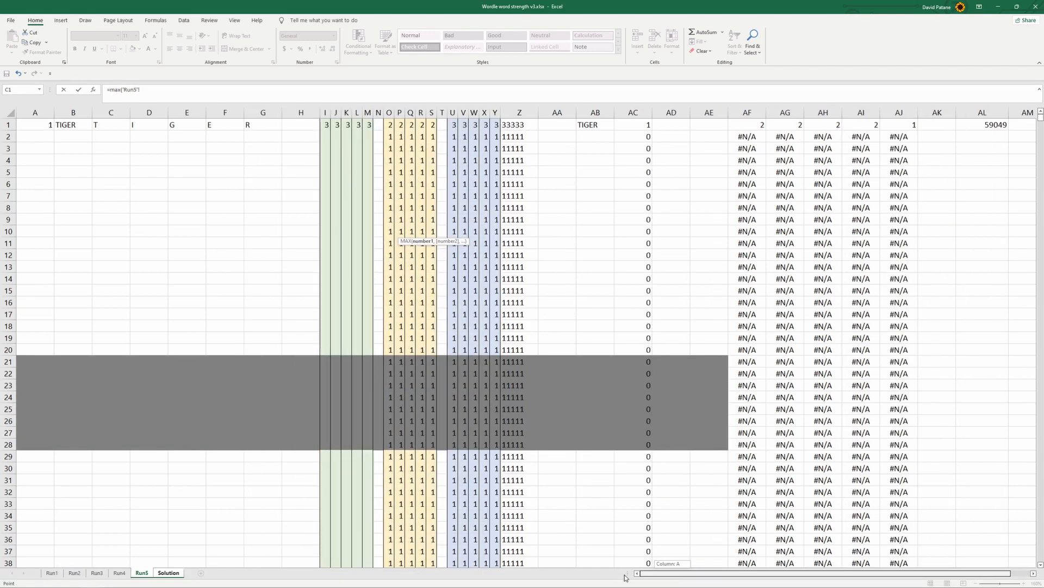
pyautogui.click(44, 113)
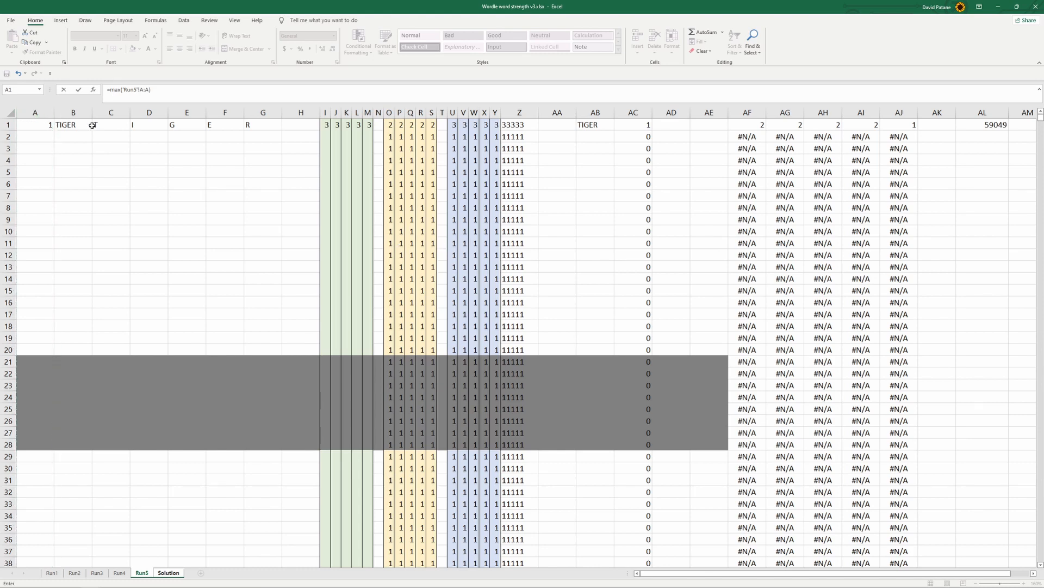
pyautogui.press('Return')
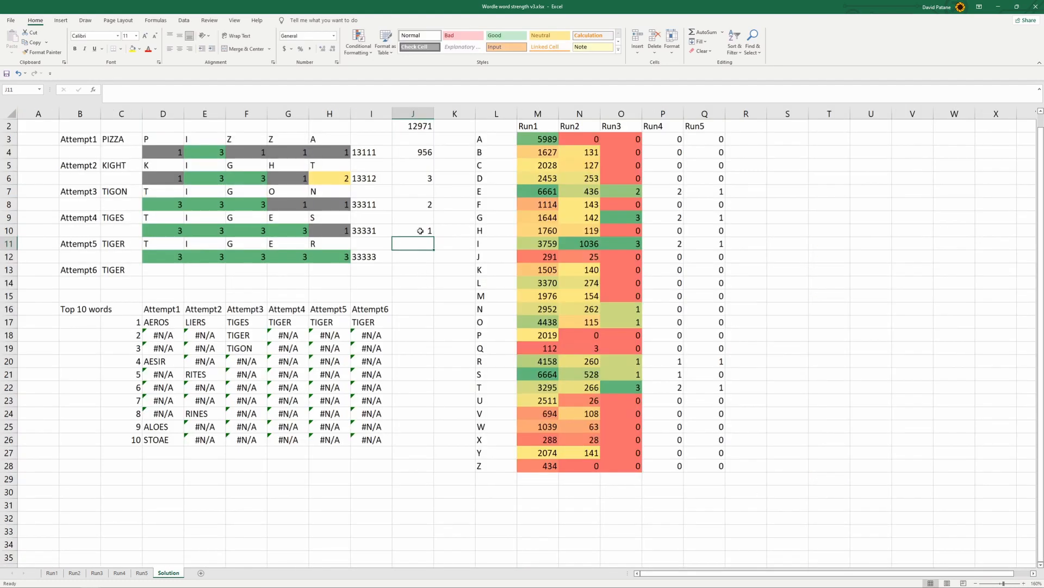
# Copy the MAX formula from J10 into J12, beside the Attempt5 result codes
pyautogui.click(428, 203)
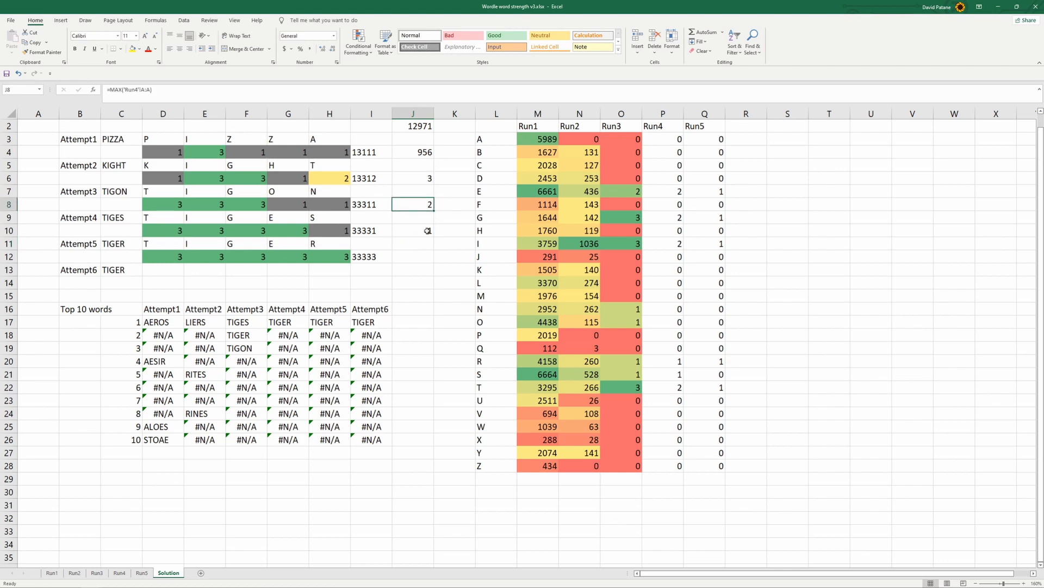
pyautogui.click(420, 257)
pyautogui.click(425, 231)
pyautogui.hotkey('ctrl', 'c')
pyautogui.click(421, 257)
pyautogui.hotkey('ctrl', 'v')
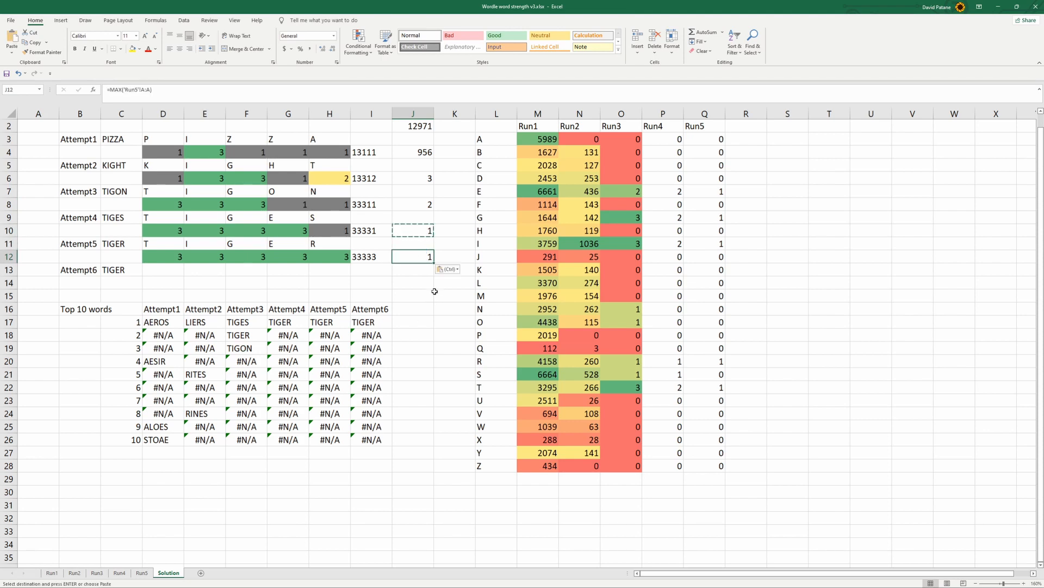
pyautogui.press('Escape')
# Check which Run sheet each MAX formula in J4, J6, J8 and J10 refers to
pyautogui.click(423, 156)
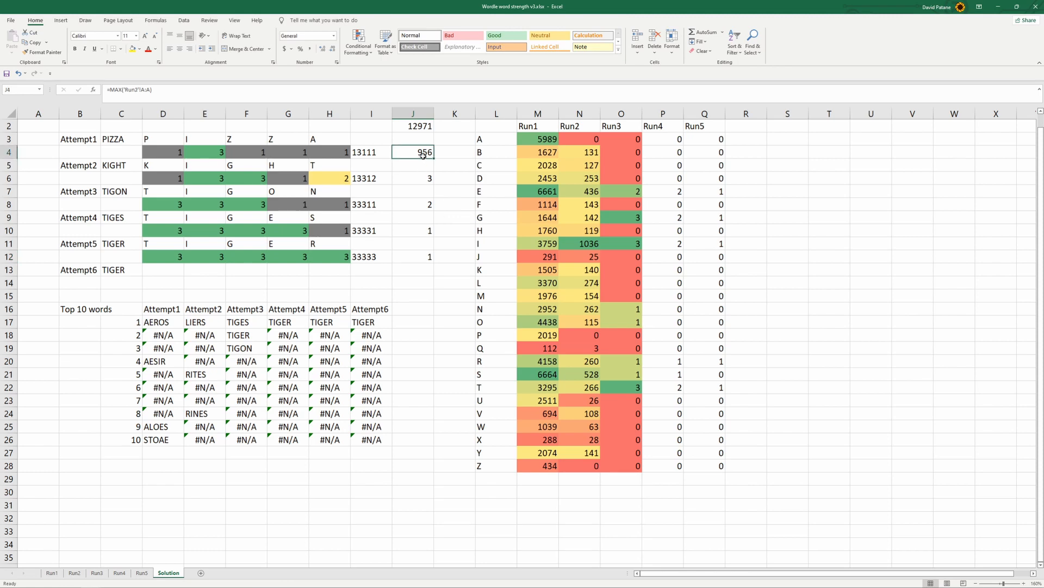
pyautogui.click(420, 178)
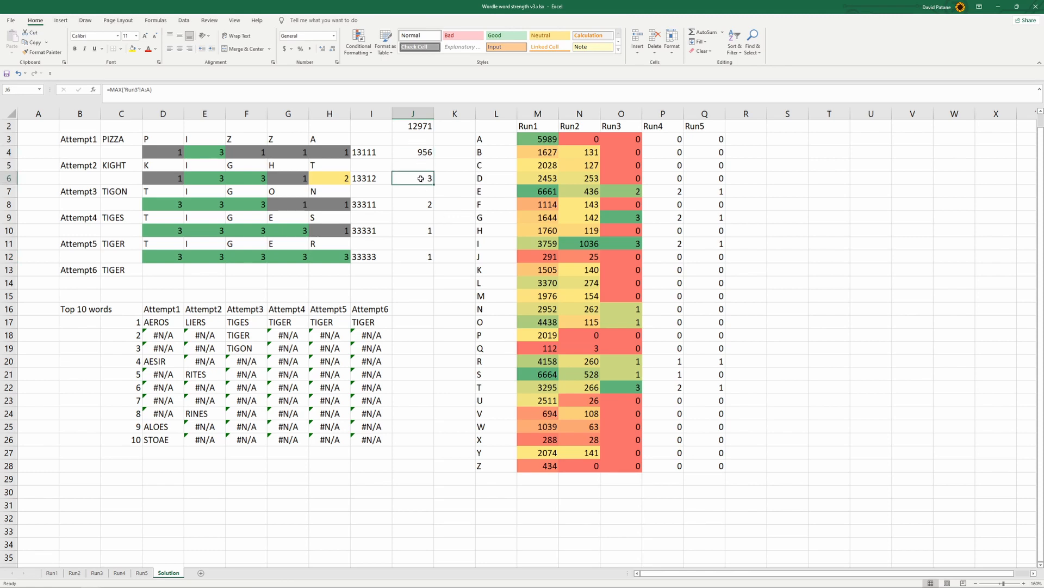
pyautogui.click(420, 205)
pyautogui.click(421, 234)
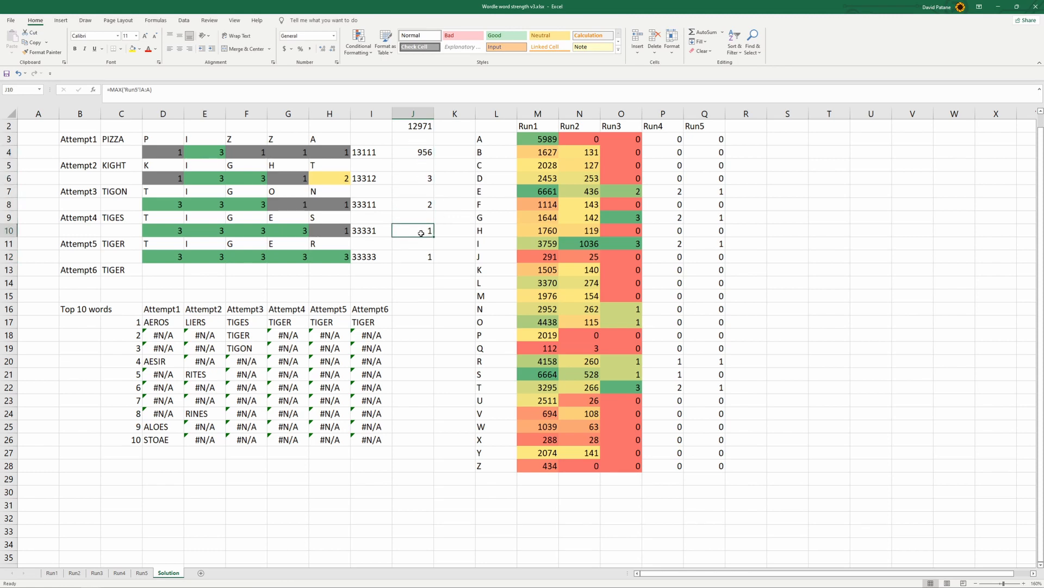
pyautogui.click(422, 153)
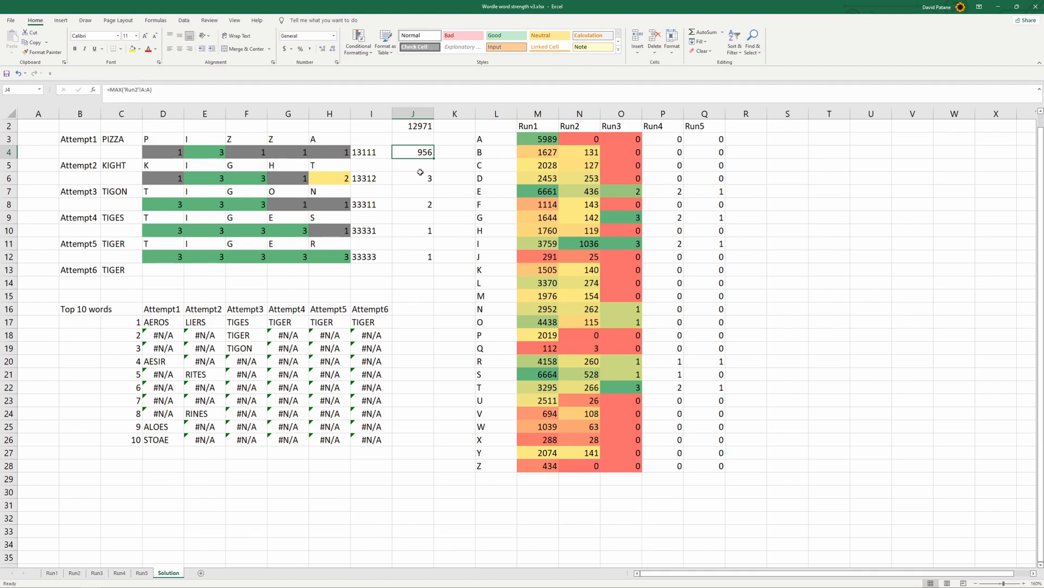
pyautogui.click(427, 232)
# Replace the range in the J12 MAX formula with column AC of the Run5 sheet
pyautogui.click(425, 260)
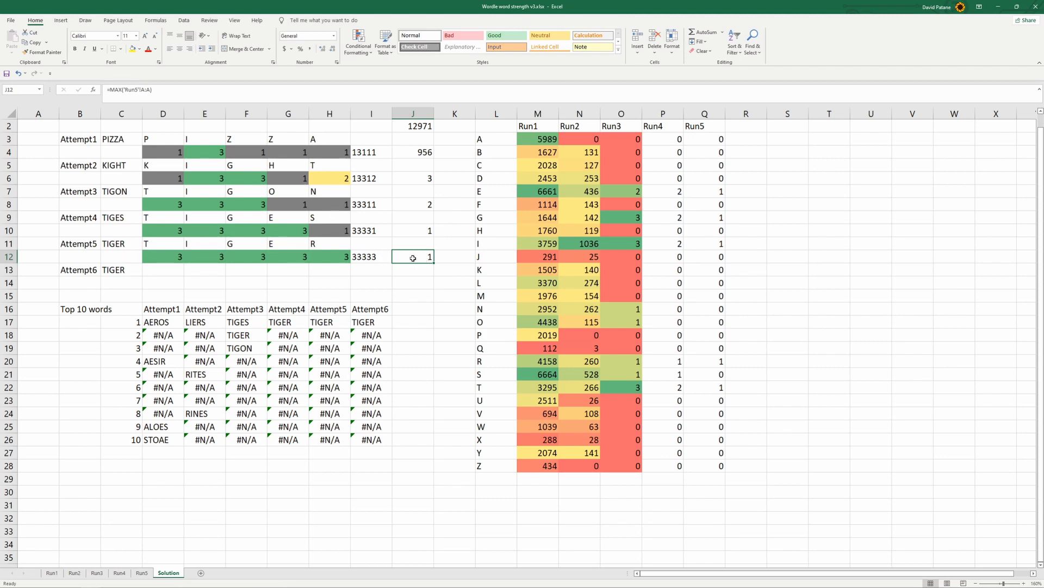
pyautogui.moveTo(151, 90); pyautogui.dragTo(125, 92)
pyautogui.click(149, 90)
pyautogui.moveTo(125, 89); pyautogui.dragTo(152, 89)
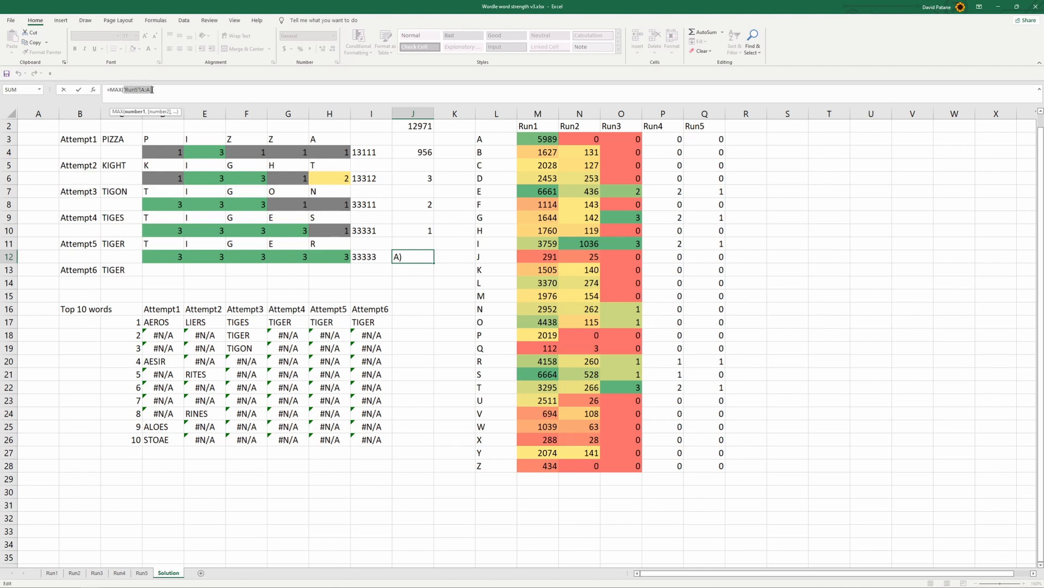
pyautogui.press('BackSpace')
pyautogui.click(141, 573)
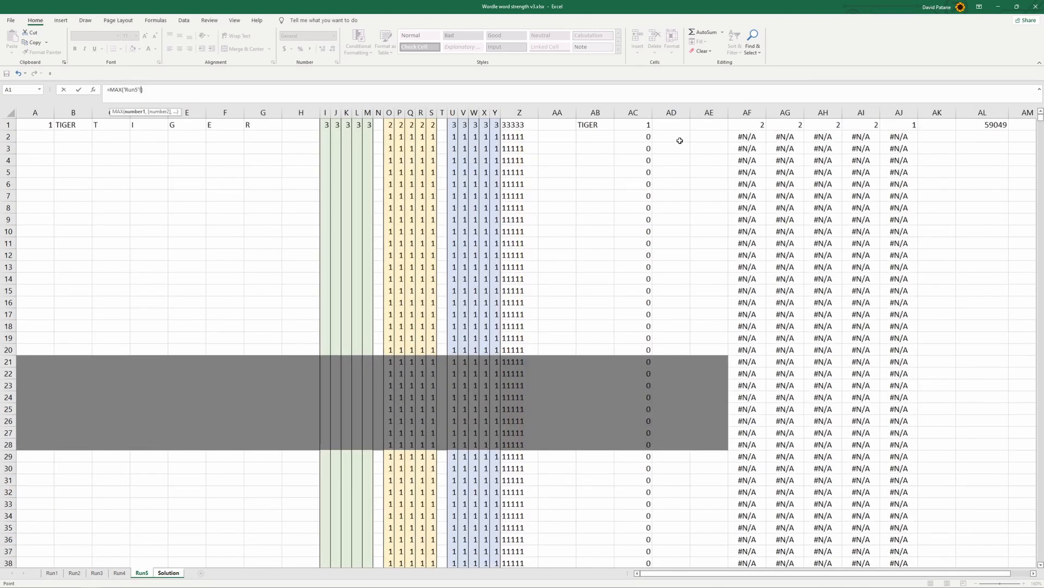
pyautogui.click(620, 109)
pyautogui.press('Return')
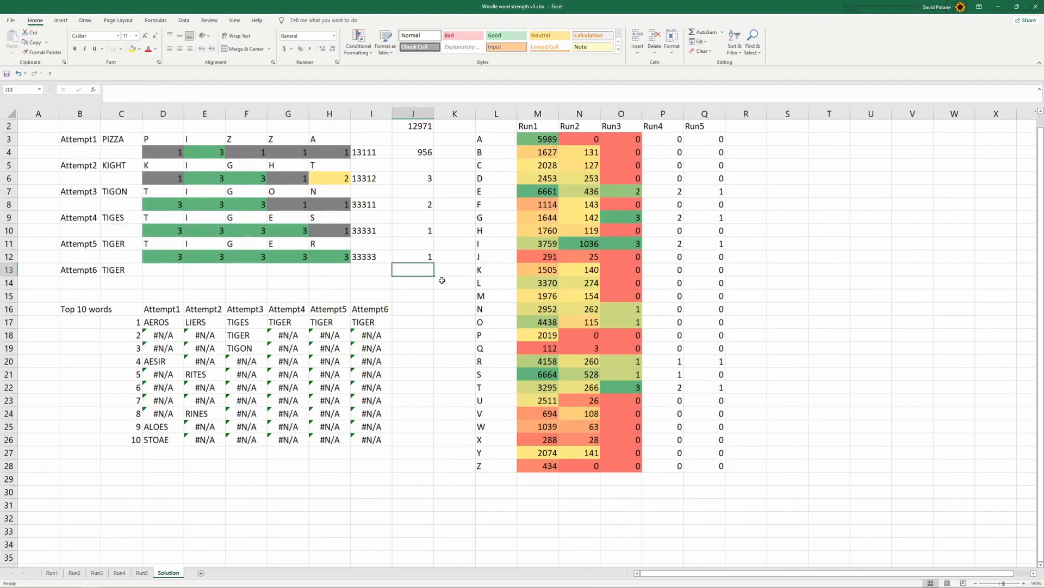
pyautogui.click(426, 305)
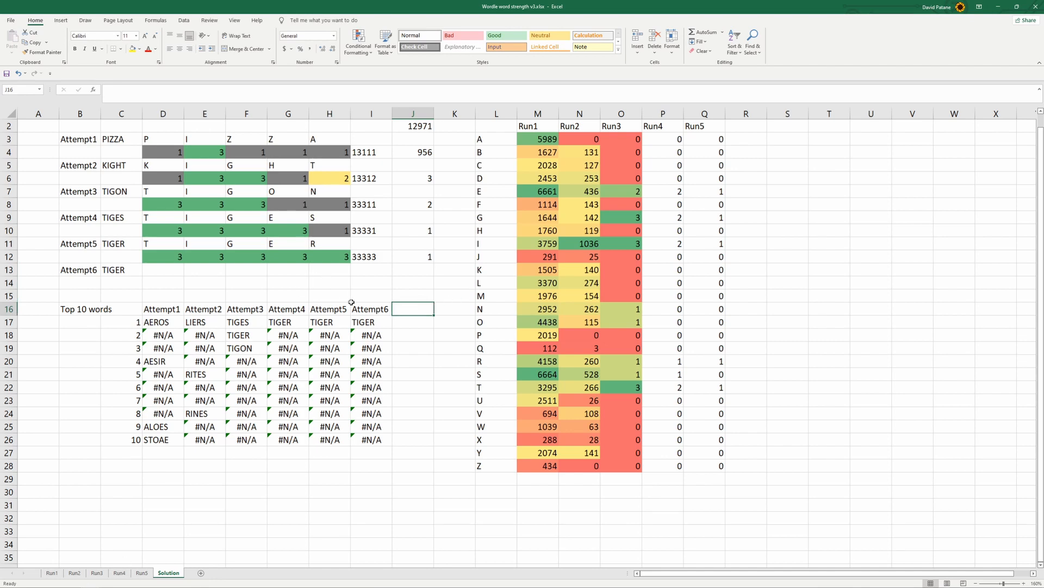
pyautogui.moveTo(157, 155)
pyautogui.mouseDown()
pyautogui.moveTo(338, 157)
pyautogui.moveTo(141, 165)
pyautogui.moveTo(162, 152)
pyautogui.mouseUp()
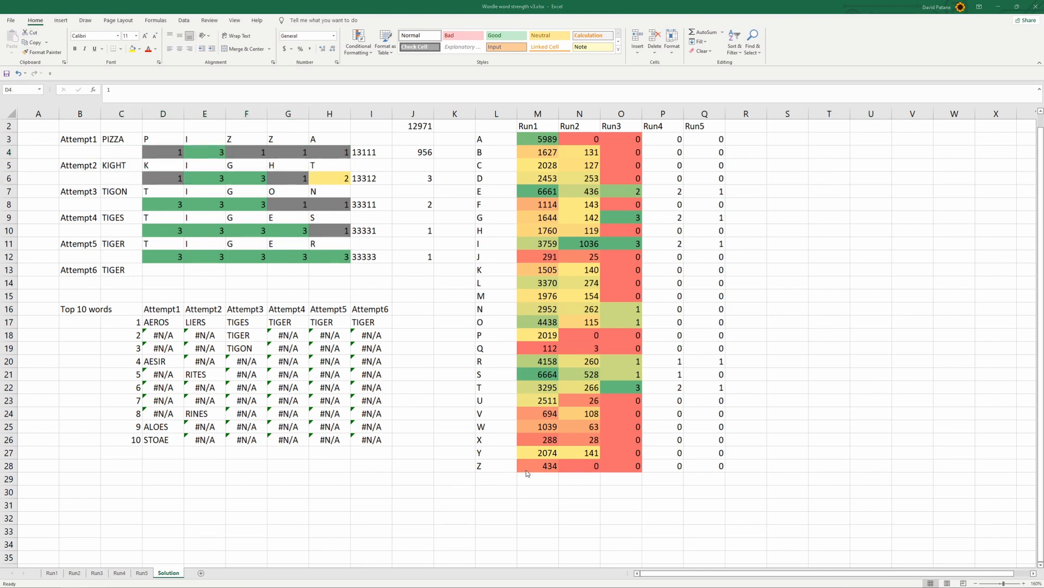
pyautogui.click(122, 139)
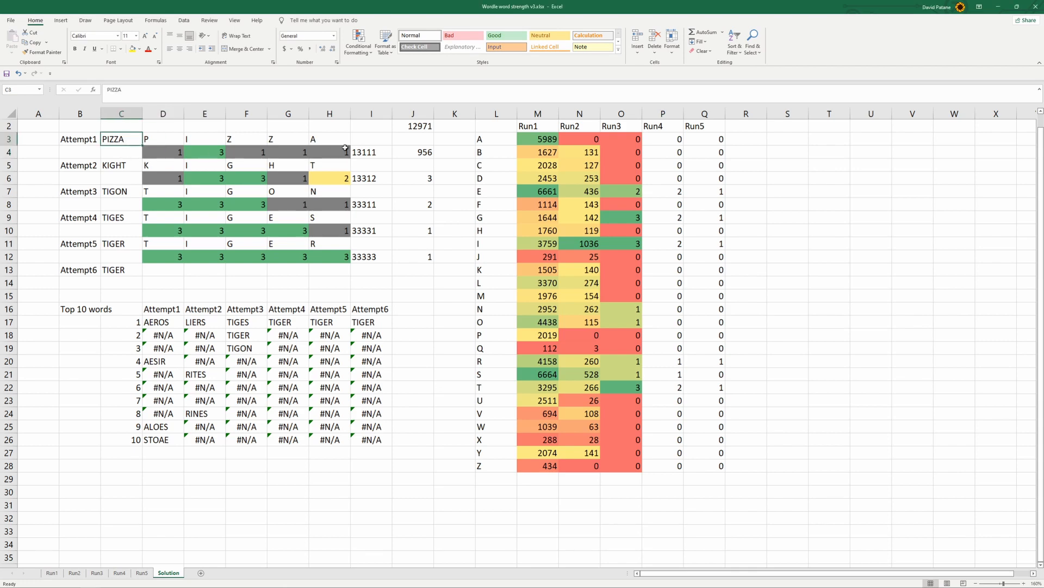
pyautogui.moveTo(342, 153); pyautogui.dragTo(163, 152)
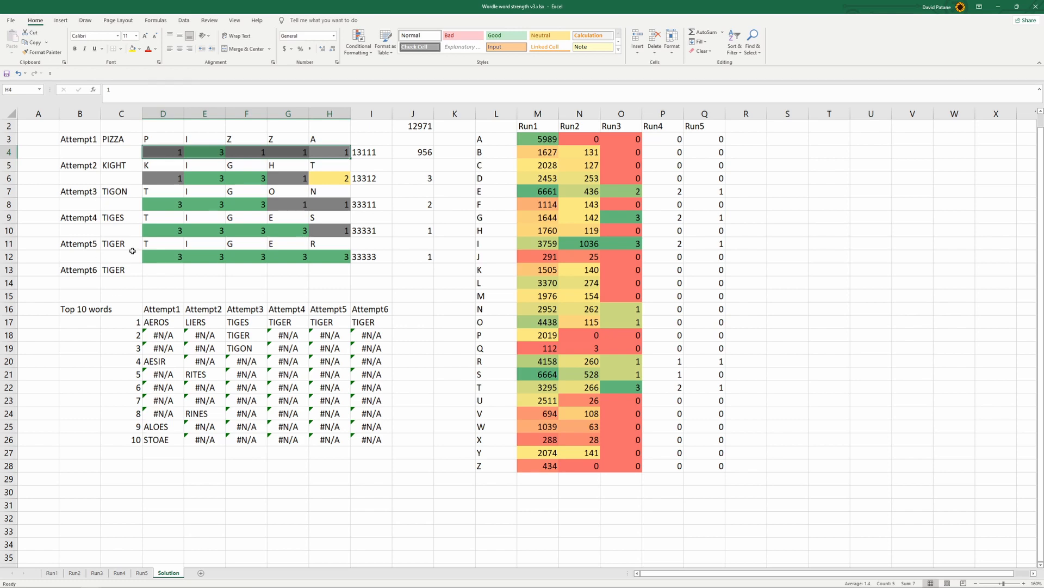
# Clear the guess words of Attempt2 through Attempt6 in C4:C13 and the Attempt5 result codes in D12:H12
pyautogui.moveTo(120, 154); pyautogui.dragTo(132, 271)
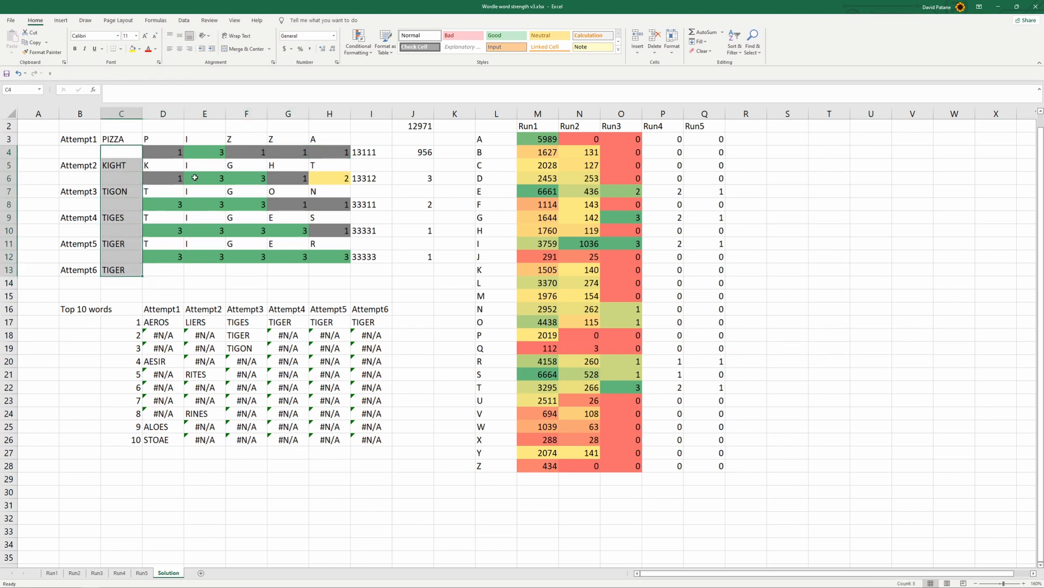
pyautogui.press('Delete')
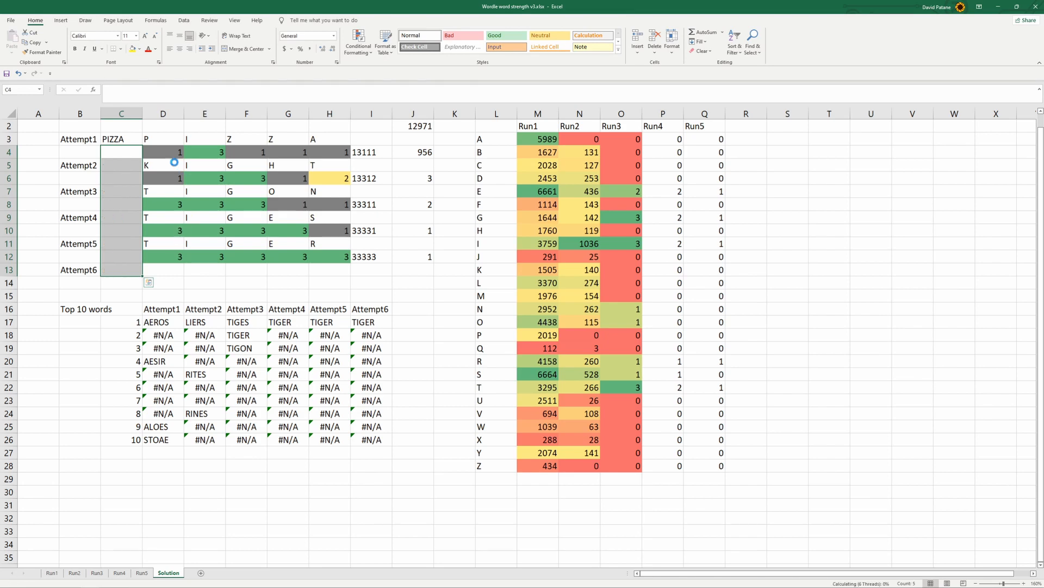
pyautogui.moveTo(157, 152); pyautogui.dragTo(133, 158)
pyautogui.moveTo(167, 255)
pyautogui.mouseDown()
pyautogui.moveTo(320, 260)
pyautogui.moveTo(159, 258)
pyautogui.mouseUp()
pyautogui.click(322, 265)
pyautogui.press('Delete')
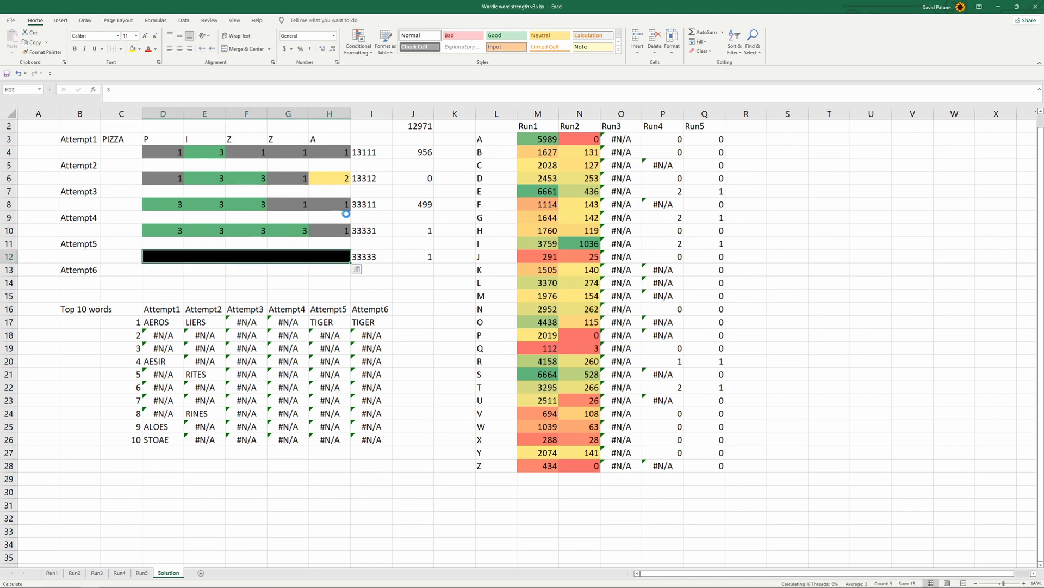
# Clear the result codes of Attempt4, Attempt3, Attempt2 and Attempt1 in columns D to H of rows 10, 8, 6 and 4
pyautogui.moveTo(337, 230); pyautogui.dragTo(163, 231)
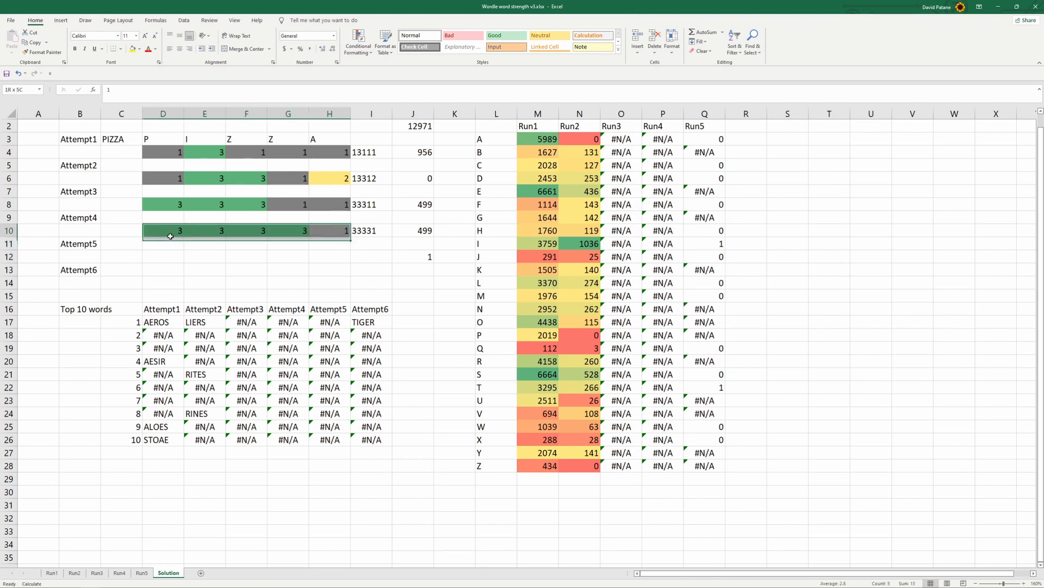
pyautogui.press('Delete')
pyautogui.click(333, 203)
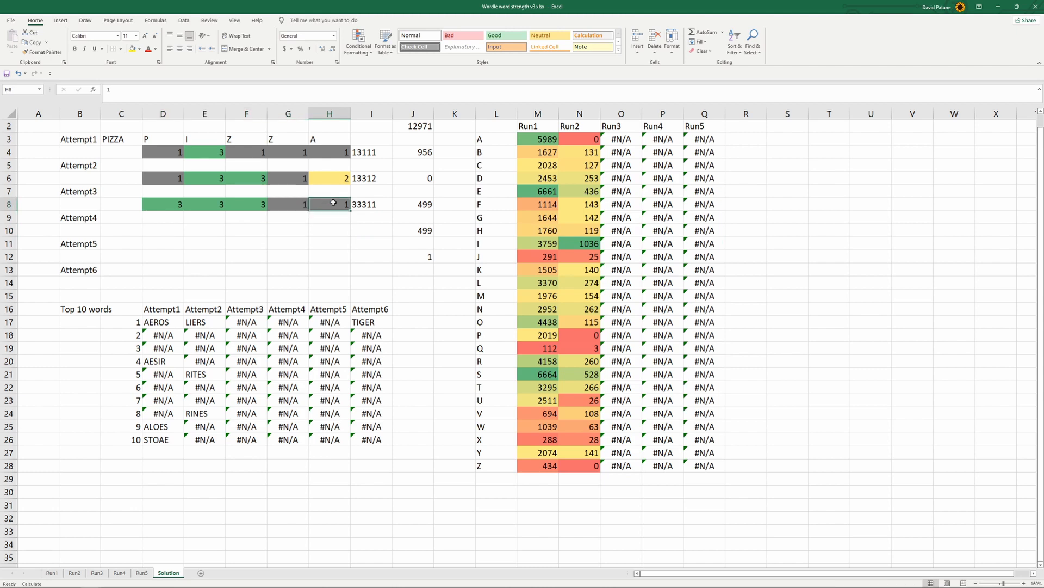
pyautogui.moveTo(333, 203); pyautogui.dragTo(163, 204)
pyautogui.press('Delete')
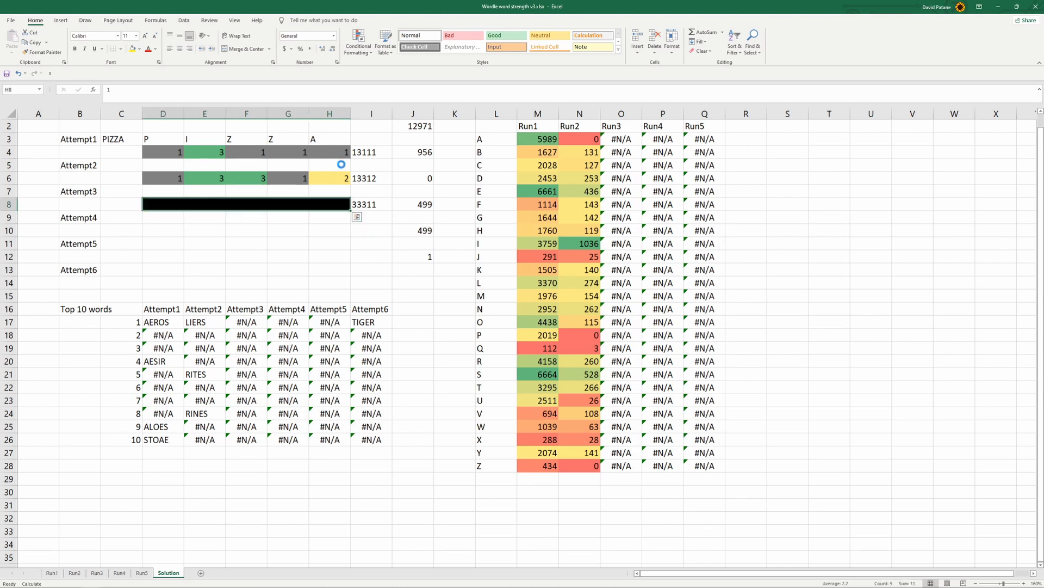
pyautogui.moveTo(335, 178); pyautogui.dragTo(170, 178)
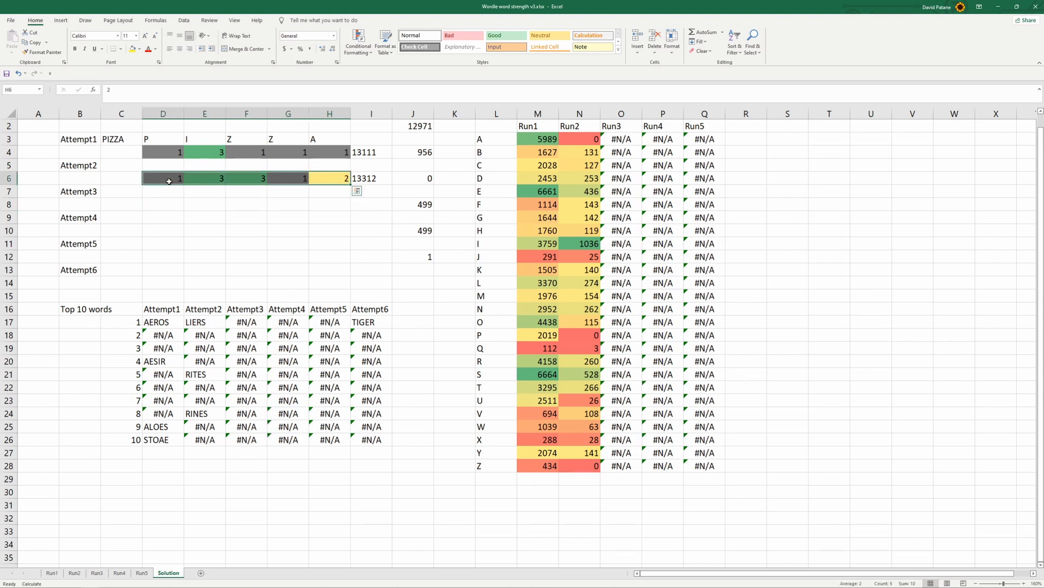
pyautogui.moveTo(330, 151); pyautogui.dragTo(163, 152)
pyautogui.press('Delete')
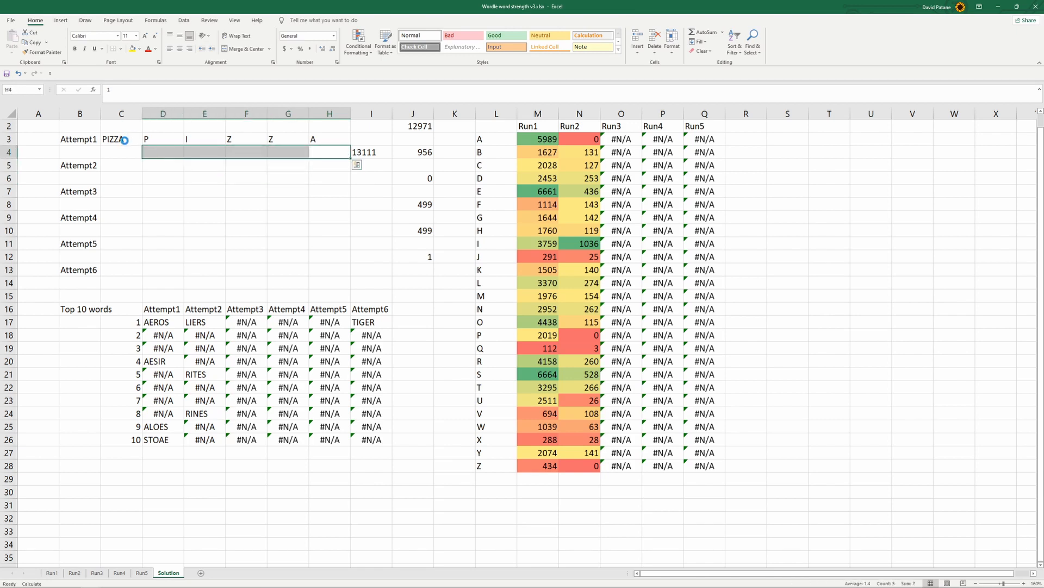
# Enter AEROS as the Attempt1 guess in C3
pyautogui.click(125, 140)
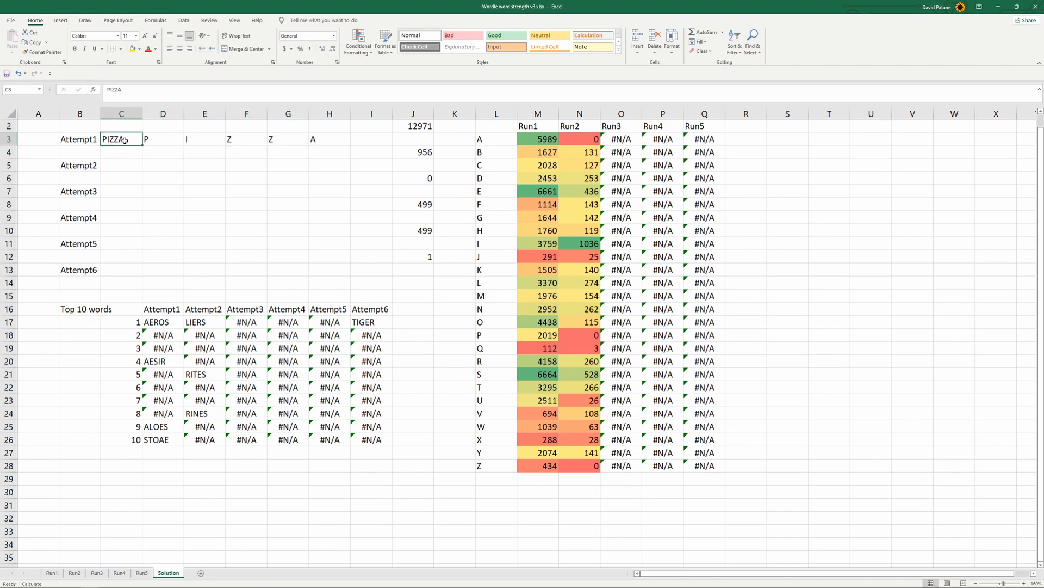
pyautogui.write('AEROS')
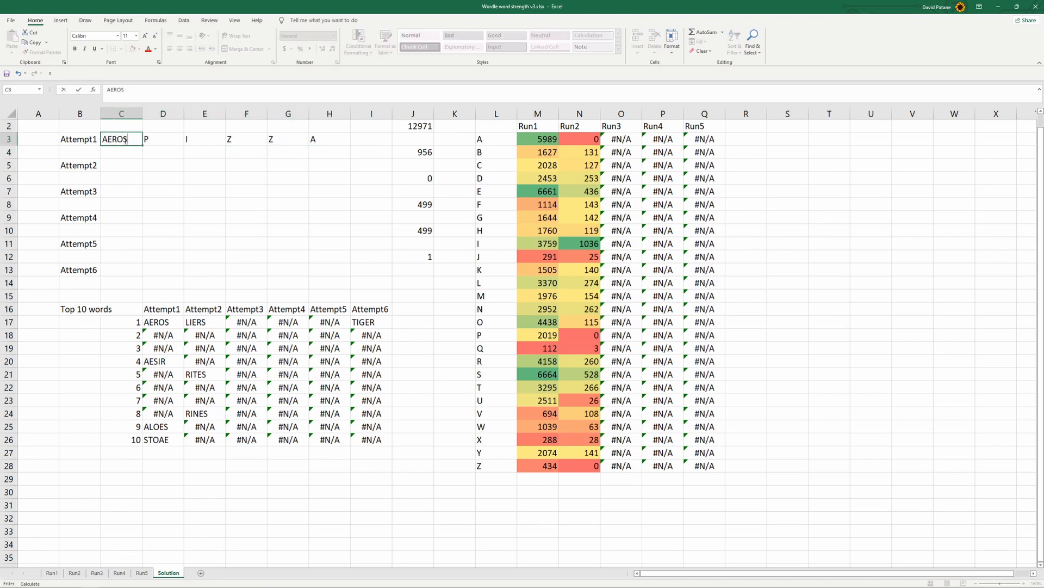
pyautogui.click(191, 189)
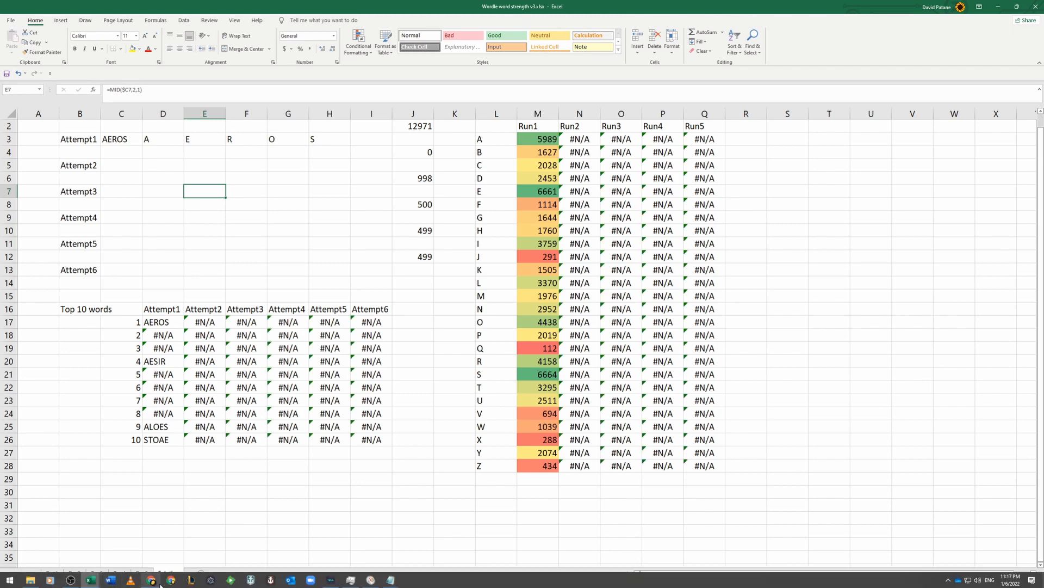
# Switch to the Wordle game in Chrome and dismiss its instructions to reveal the empty board
pyautogui.click(150, 579)
pyautogui.click(258, 64)
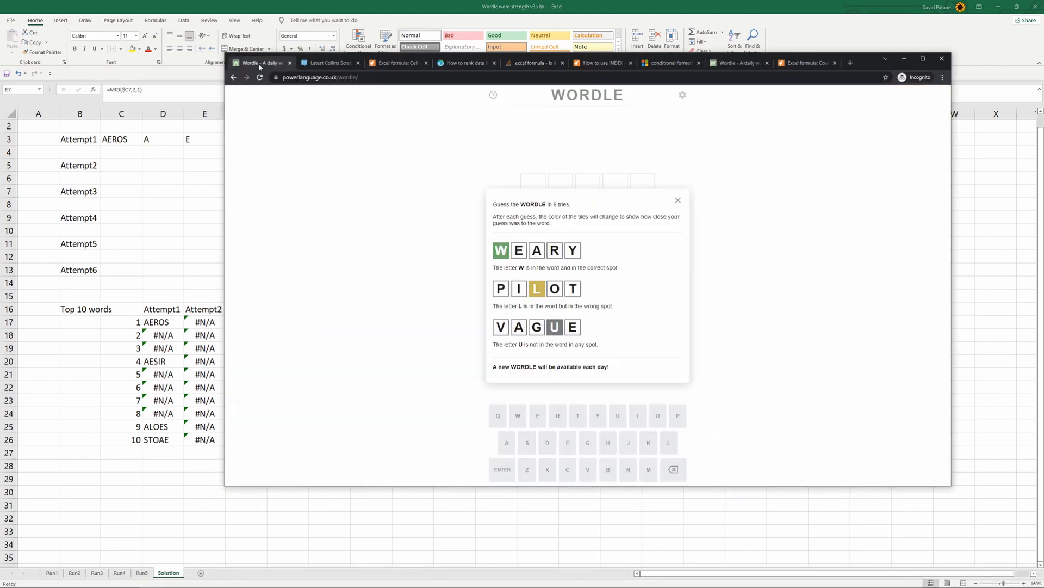
pyautogui.click(678, 200)
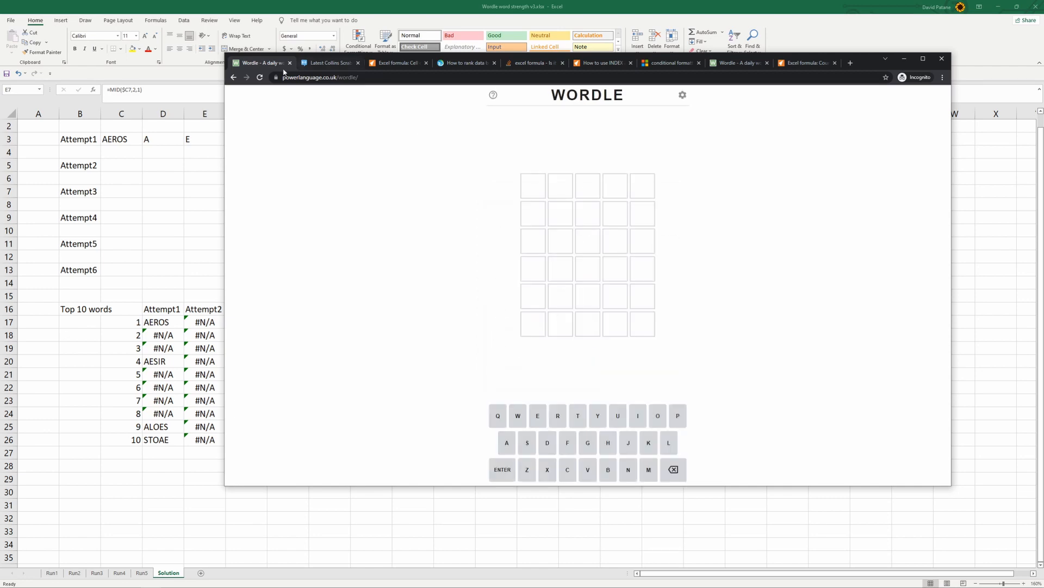
# Remove the Wordle site's stored cookies, reload the page and dismiss the instructions to start with an empty board
pyautogui.click(259, 78)
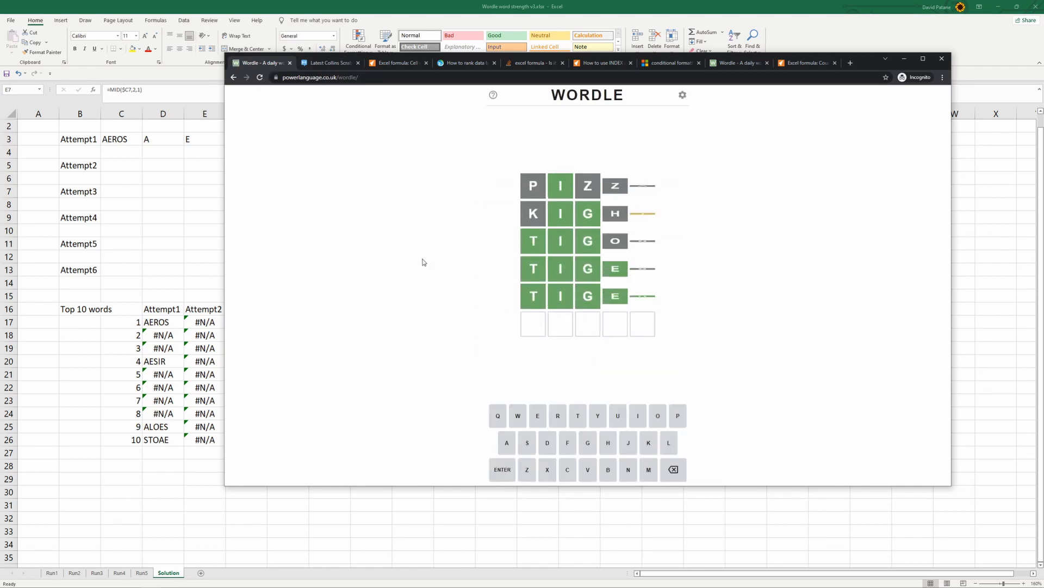
pyautogui.click(678, 206)
pyautogui.click(276, 77)
pyautogui.click(333, 128)
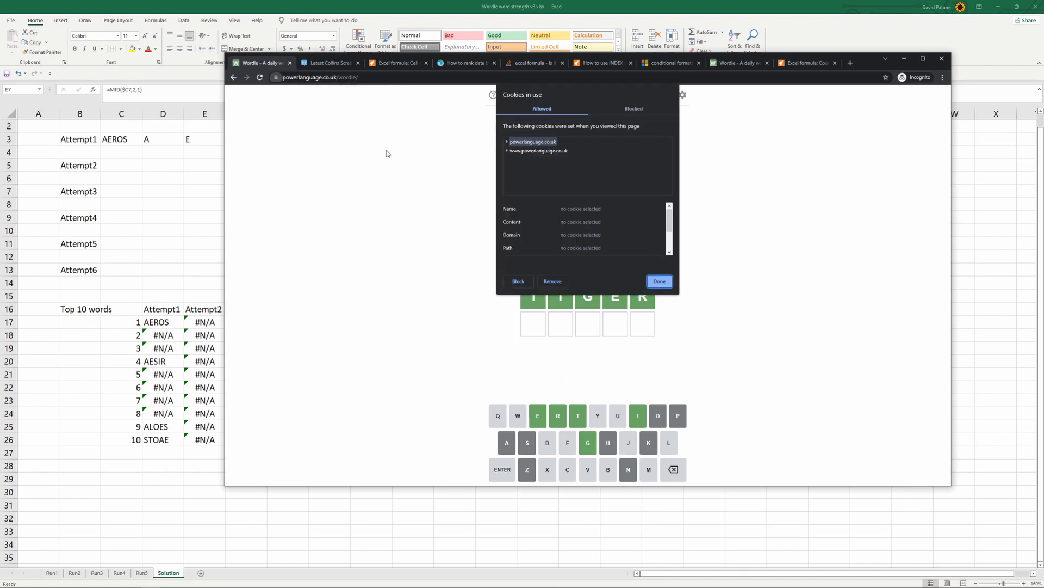
pyautogui.click(551, 281)
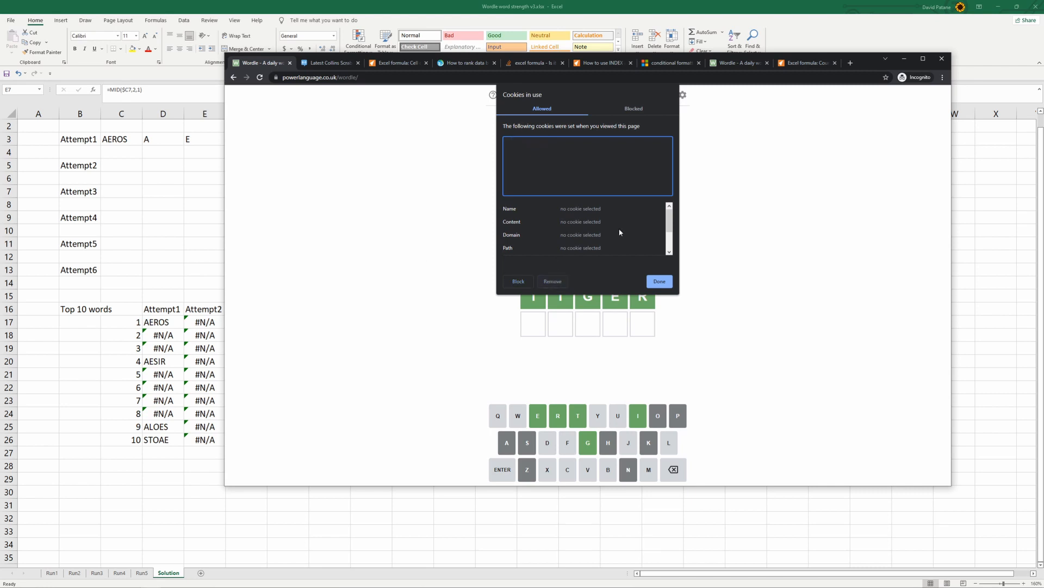
pyautogui.click(658, 281)
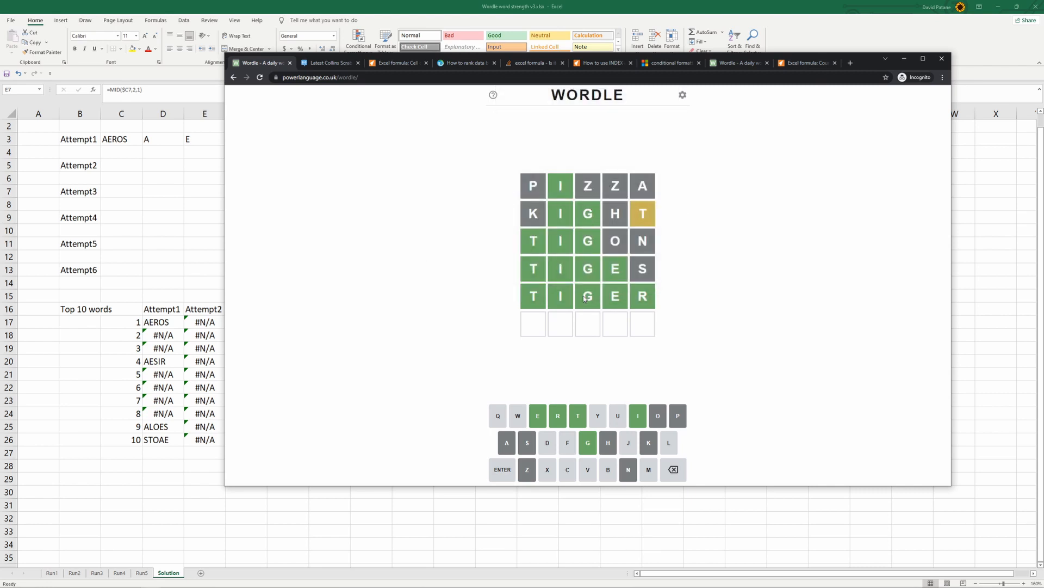
pyautogui.click(260, 78)
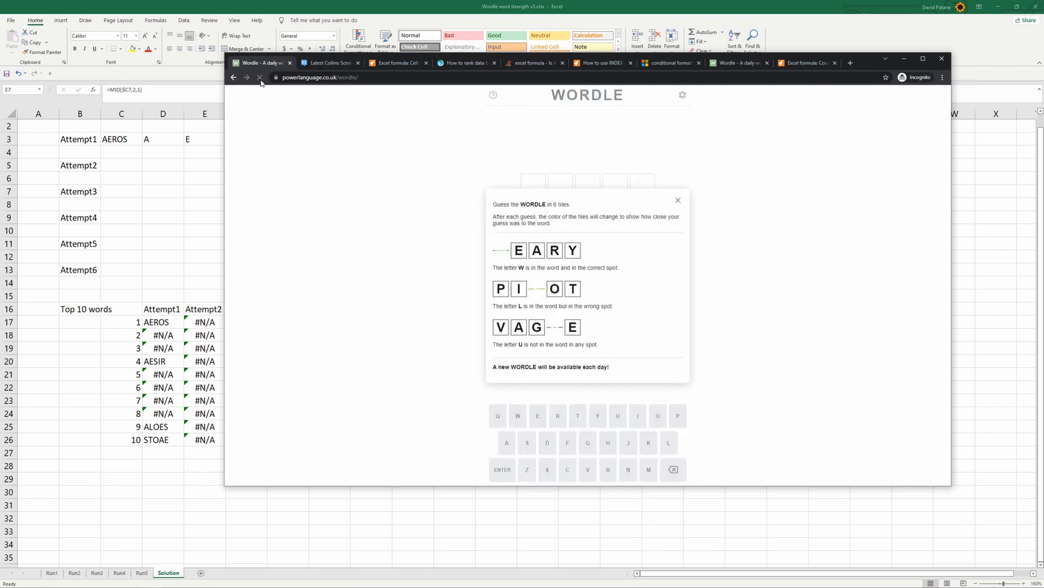
pyautogui.click(679, 203)
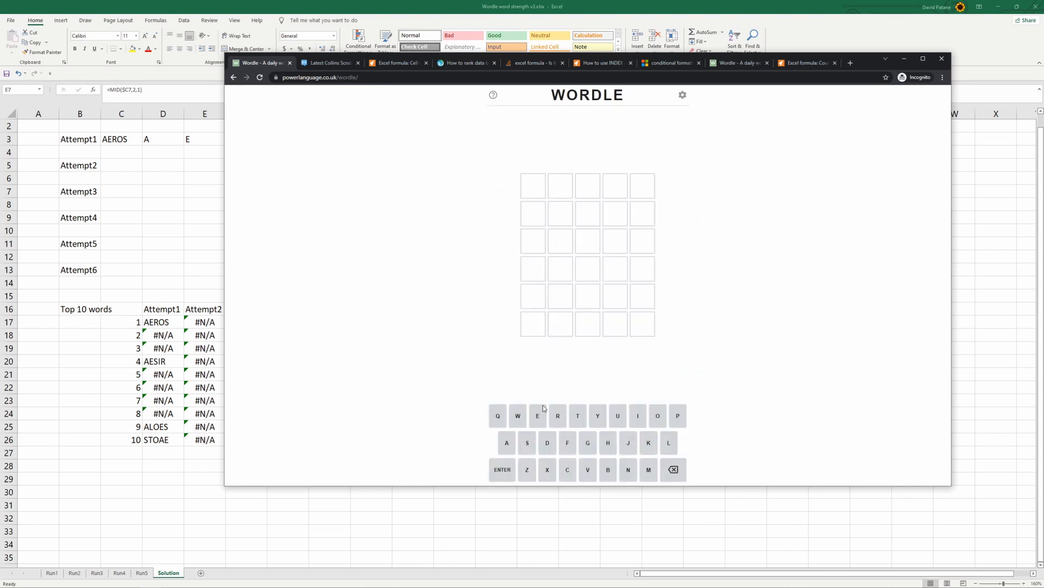
# Submit AEROS as the first guess in the Wordle game
pyautogui.click(507, 442)
pyautogui.click(537, 416)
pyautogui.click(557, 415)
pyautogui.click(658, 418)
pyautogui.click(527, 444)
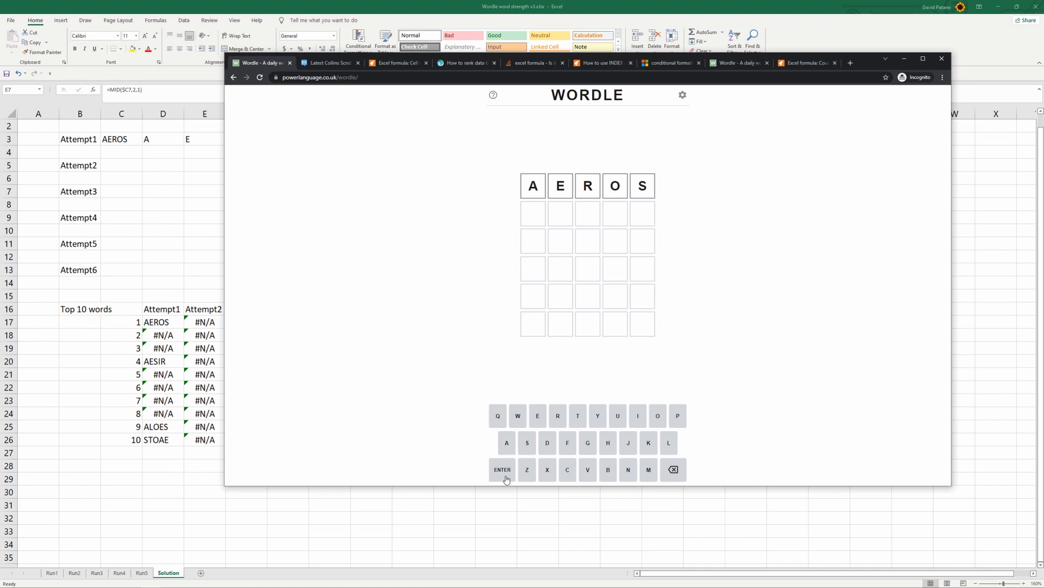
pyautogui.click(505, 477)
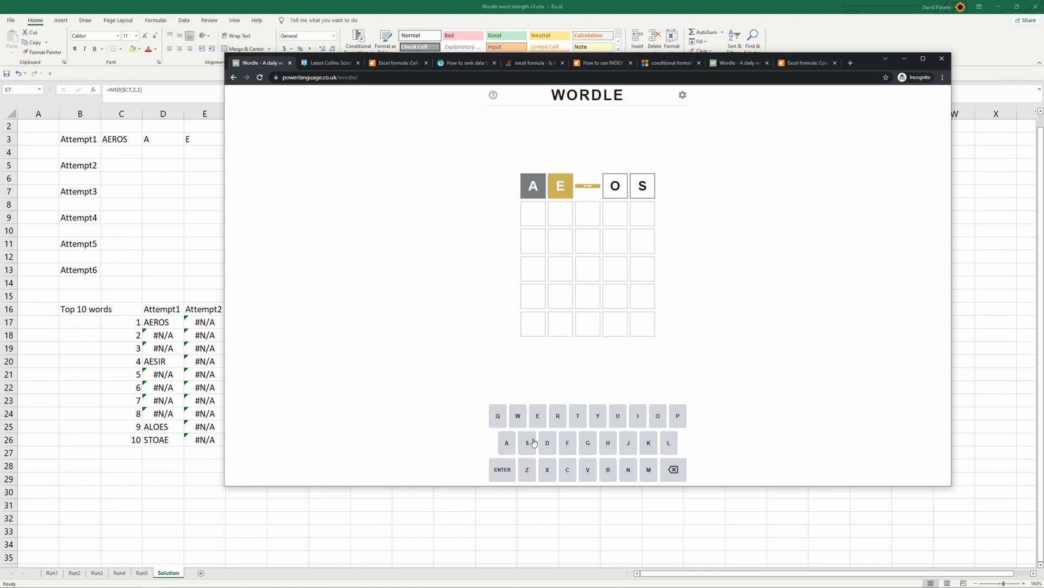
# Switch to the Excel workbook and enter the Attempt1 result codes 1, 2, 2, 1, 1 in D4:H4
pyautogui.moveTo(837, 62); pyautogui.dragTo(900, 85)
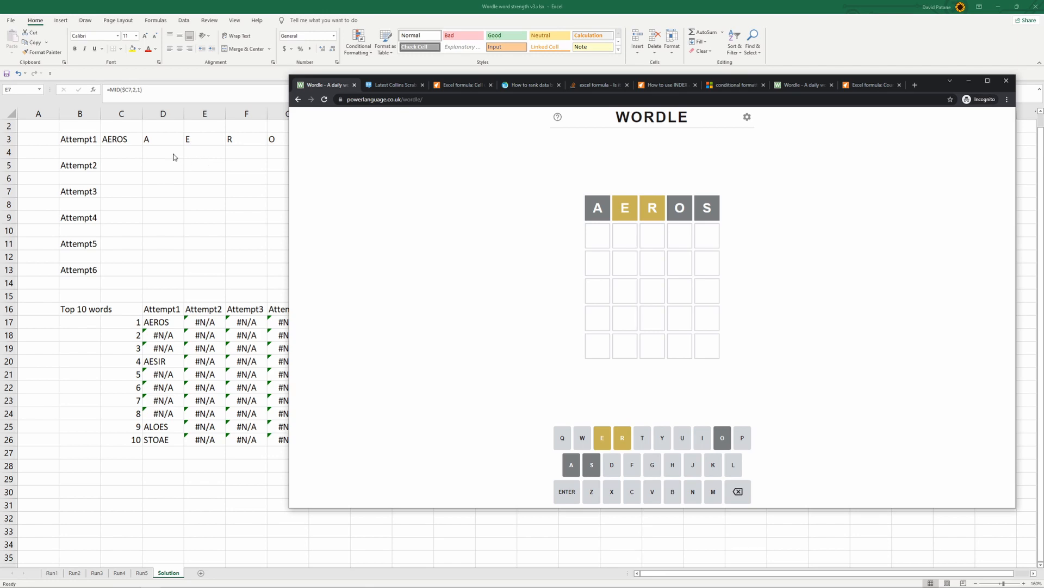
pyautogui.hotkey('alt', 'Tab')
pyautogui.press('F2')
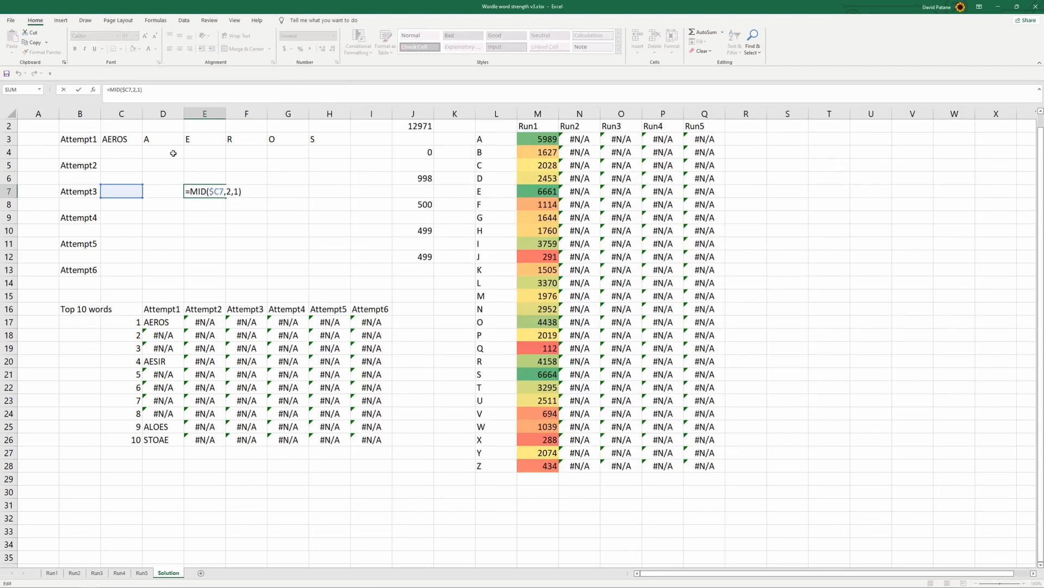
pyautogui.click(162, 153)
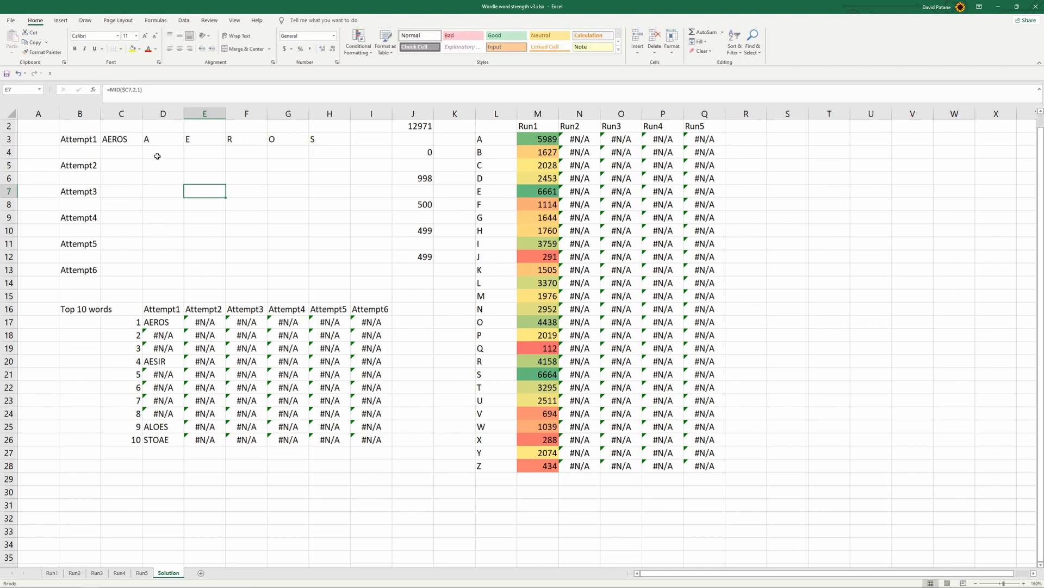
pyautogui.write('1')
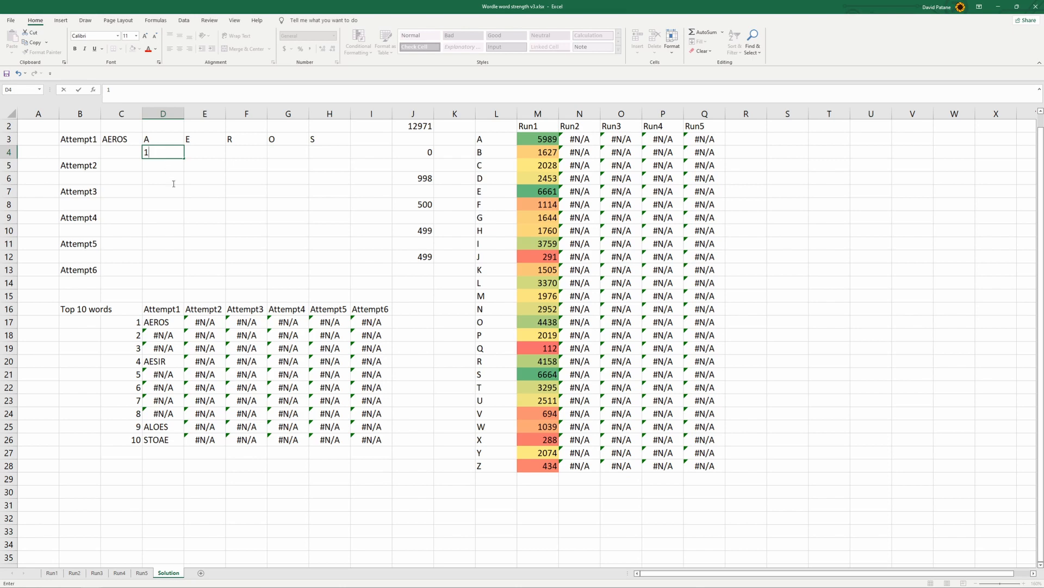
pyautogui.press('Tab')
pyautogui.write('2')
pyautogui.press('Tab')
pyautogui.write('2')
pyautogui.press('Tab')
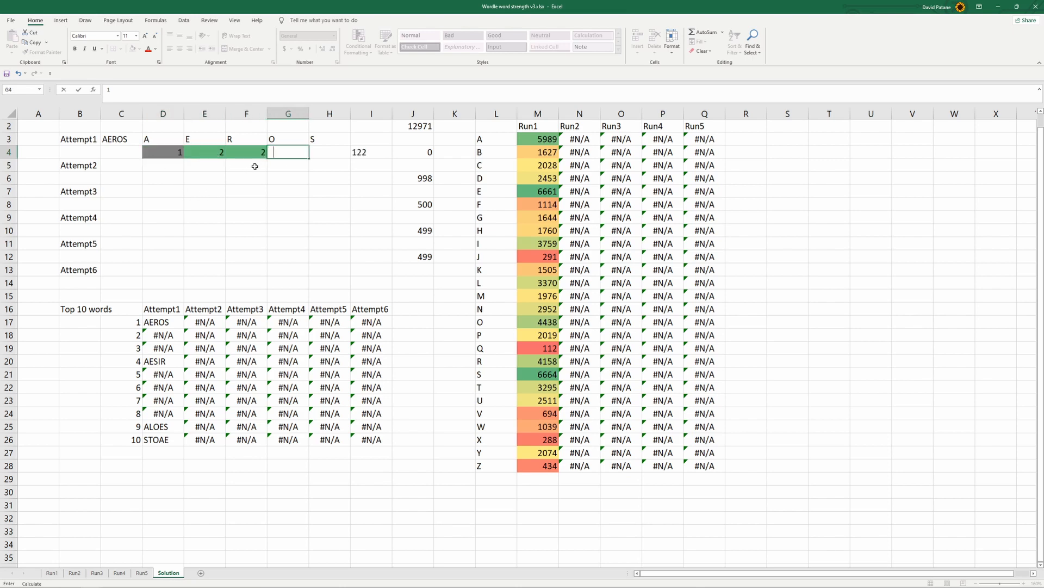
pyautogui.write('1')
pyautogui.press('Tab')
pyautogui.write('1')
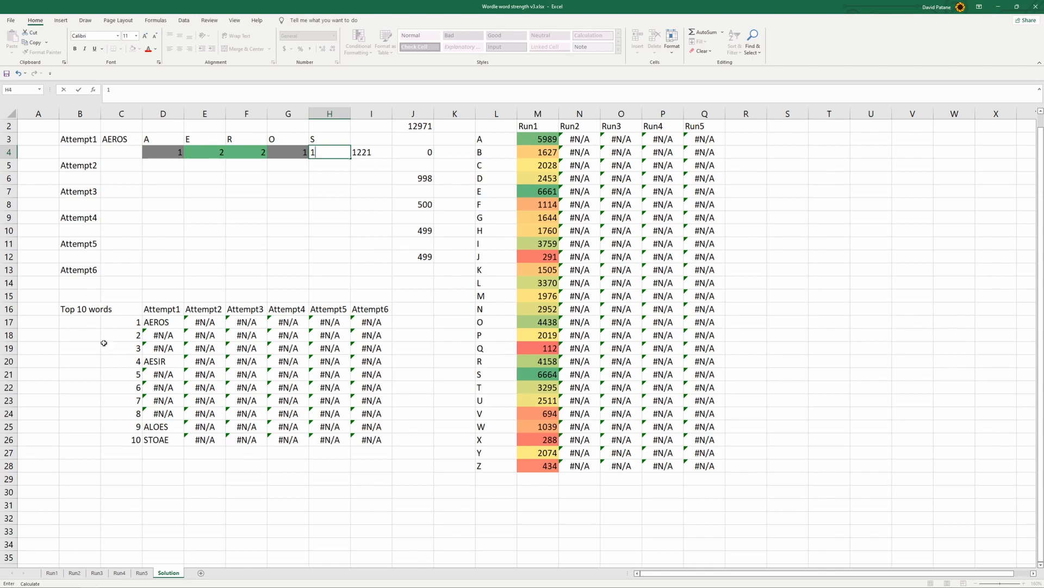
pyautogui.click(80, 339)
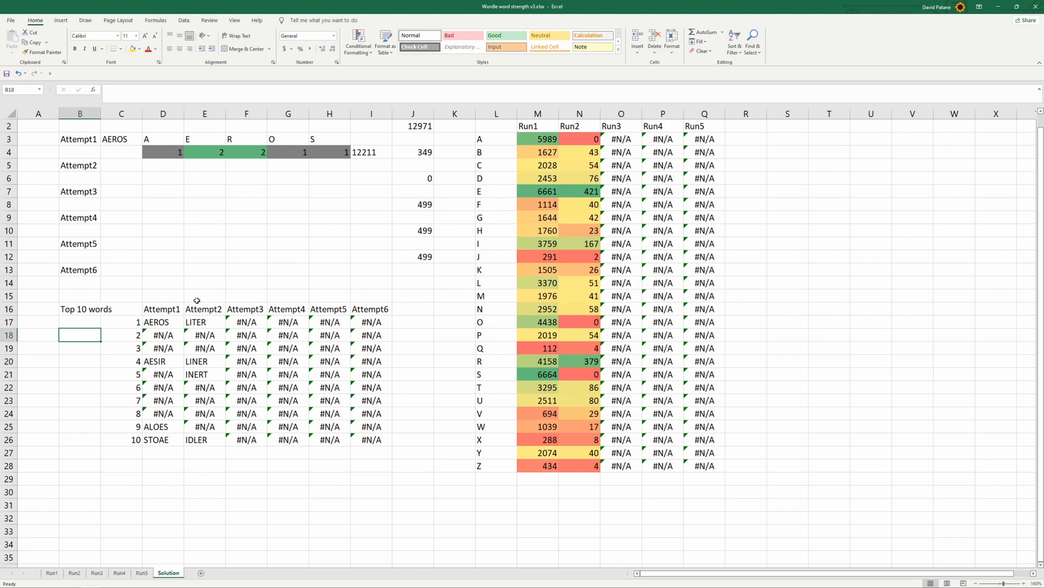
# Copy the top-ranked Attempt2 word LITER from E17 and paste it as a value into C5
pyautogui.click(209, 321)
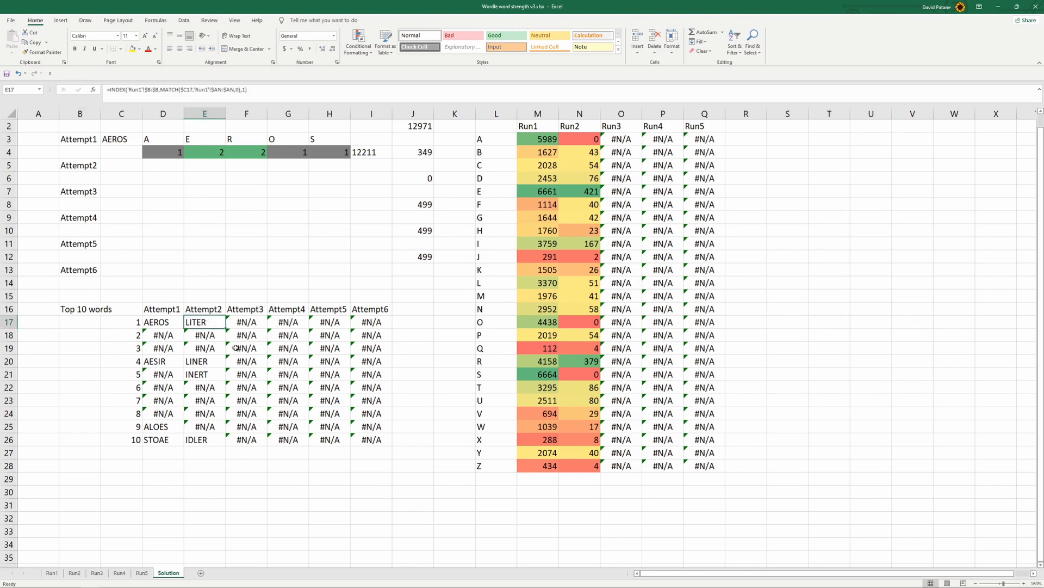
pyautogui.hotkey('ctrl', 'c')
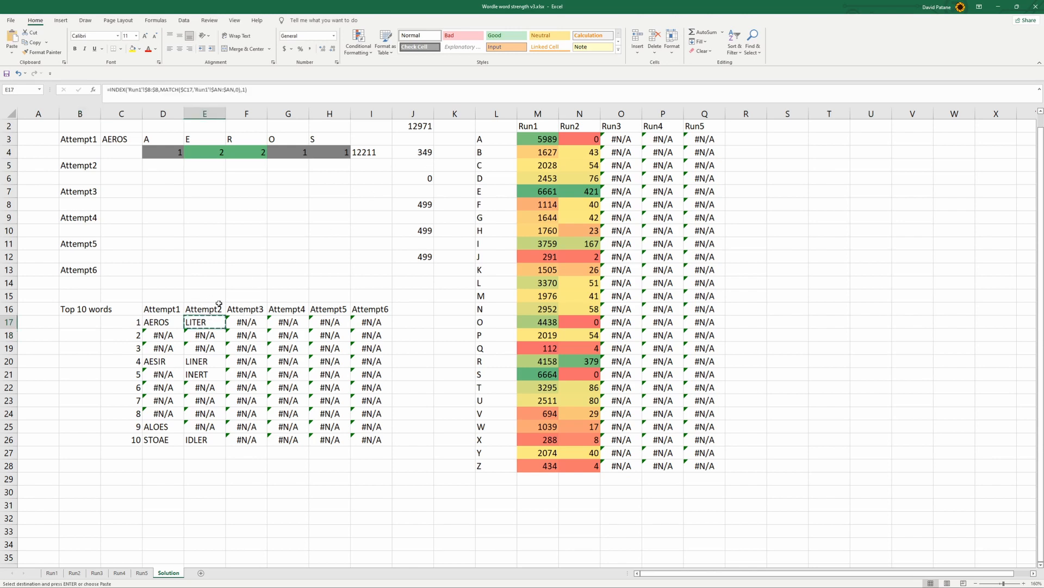
pyautogui.click(124, 169)
pyautogui.rightClick(125, 168)
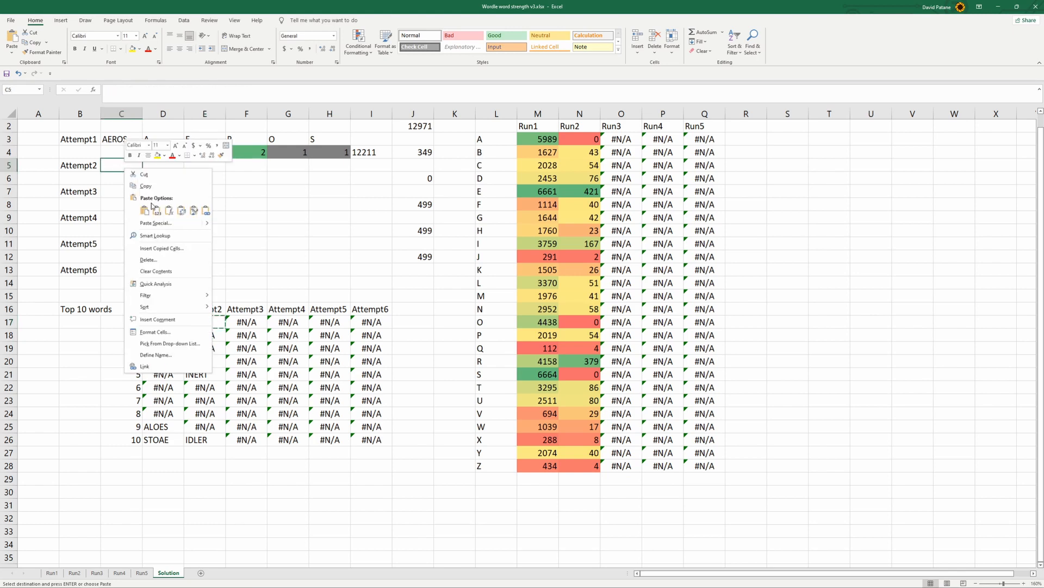
pyautogui.click(157, 211)
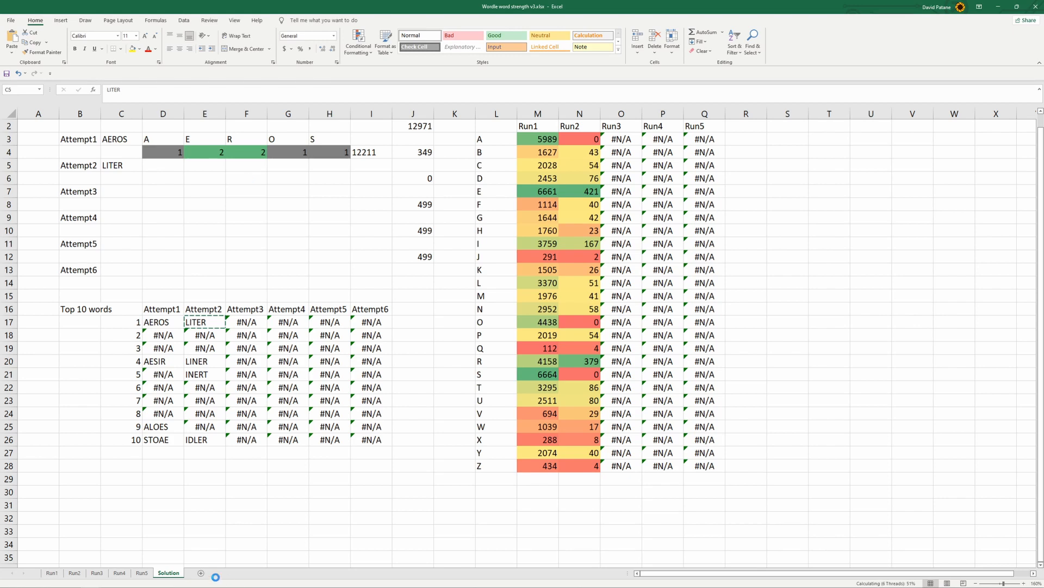
# Switch to the Wordle game in Chrome and submit LITER as the second guess
pyautogui.click(131, 580)
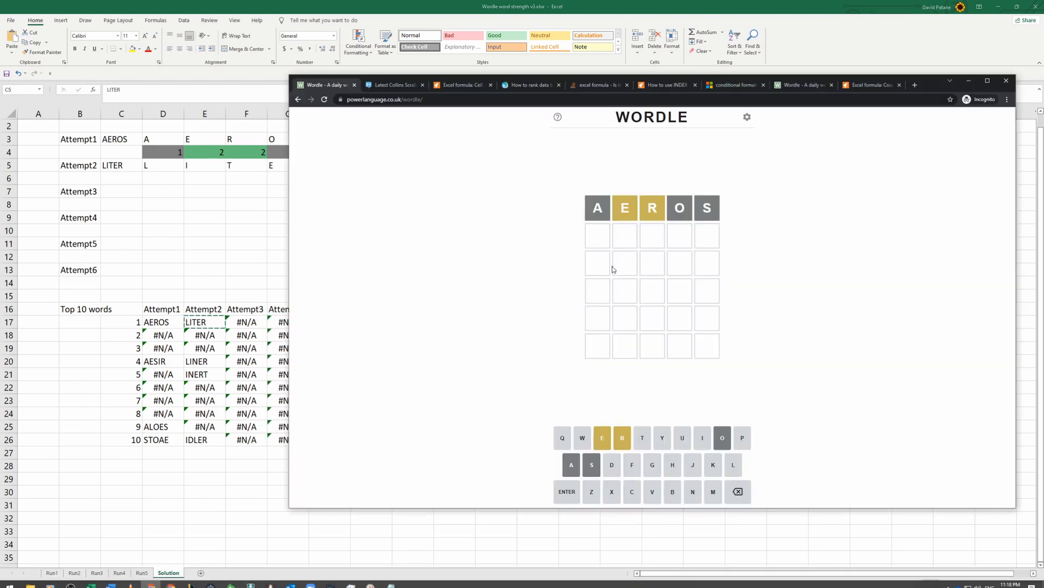
pyautogui.click(736, 465)
pyautogui.click(702, 438)
pyautogui.click(642, 438)
pyautogui.click(602, 438)
pyautogui.click(620, 441)
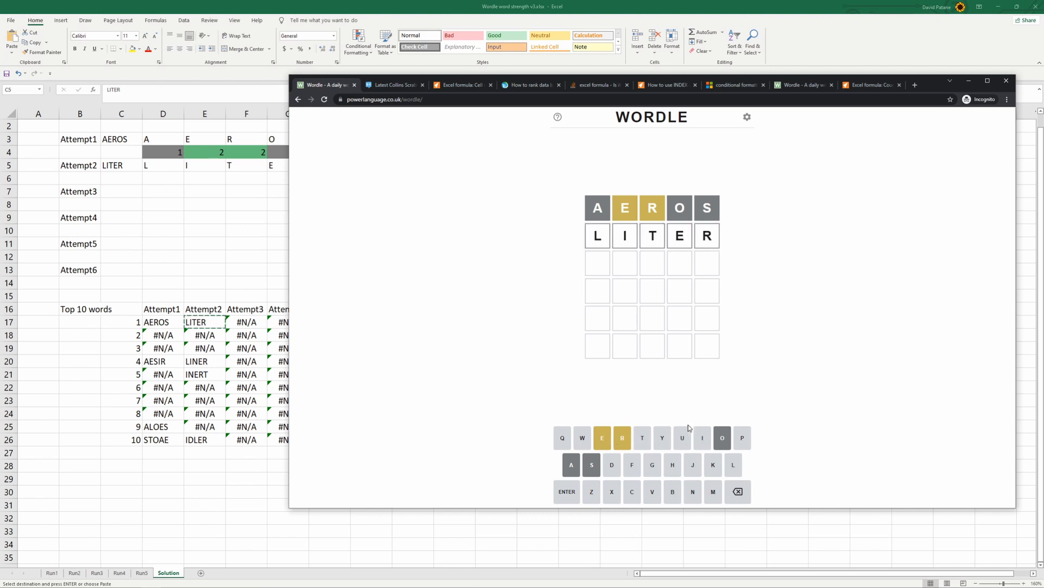
pyautogui.click(567, 491)
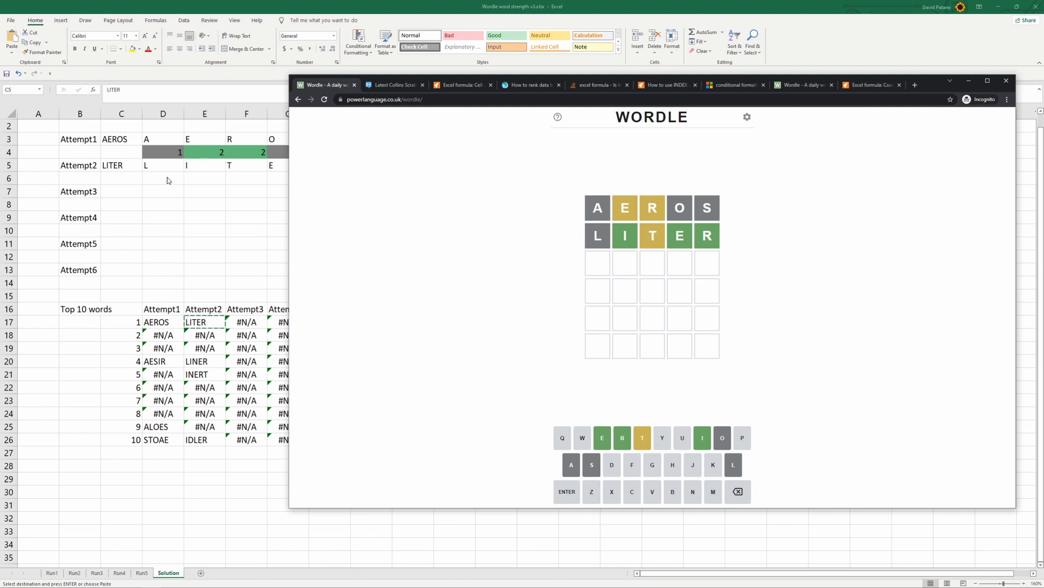
# Switch back to Excel and enter the Attempt2 result codes 1, 3, 2, 3, 3 in D6:H6
pyautogui.hotkey('alt', 'Tab')
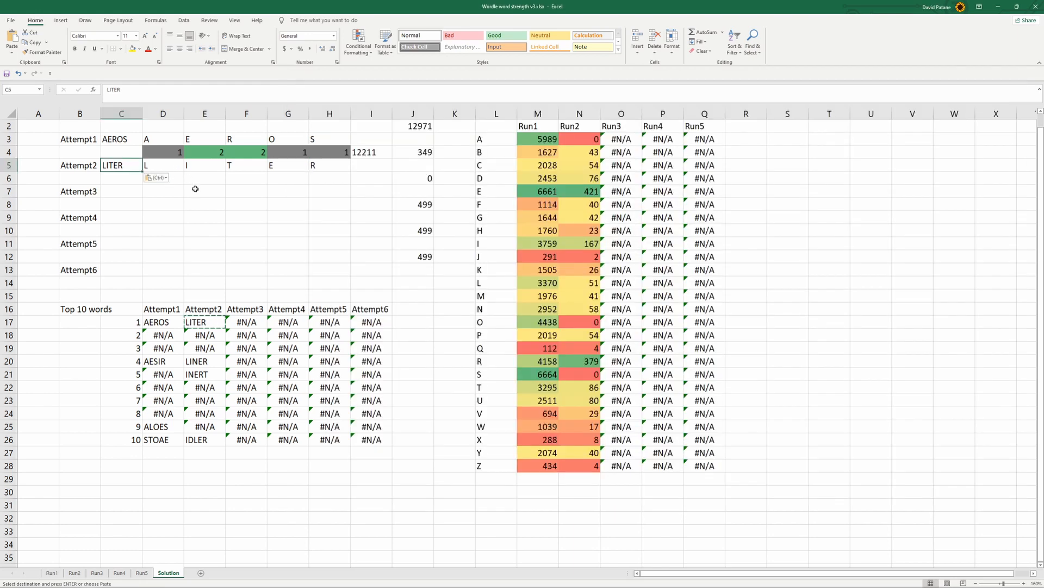
pyautogui.click(195, 188)
pyautogui.click(180, 175)
pyautogui.write('1')
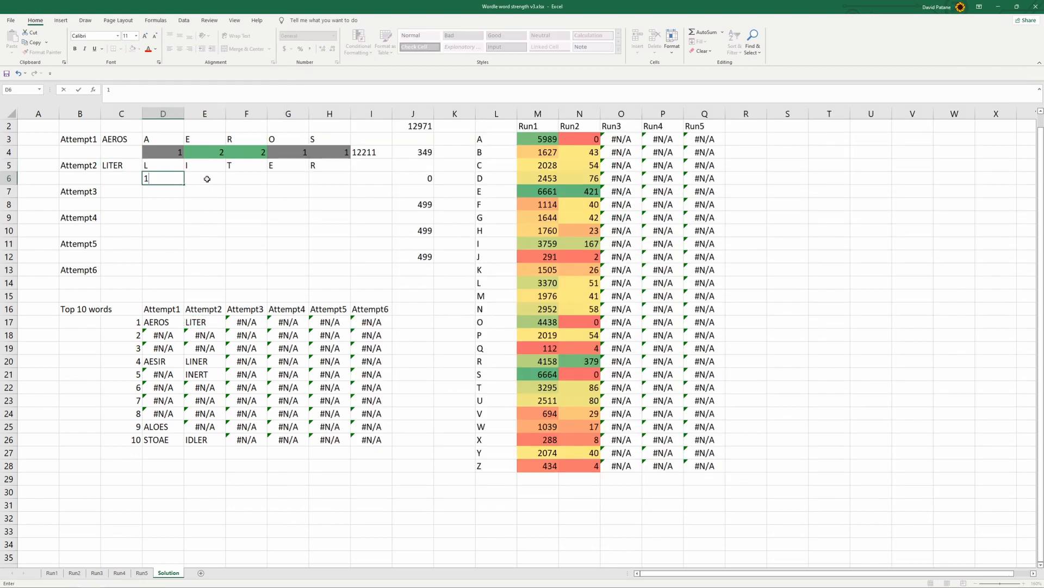
pyautogui.press('Tab')
pyautogui.write('3')
pyautogui.press('Tab')
pyautogui.write('2')
pyautogui.press('Tab')
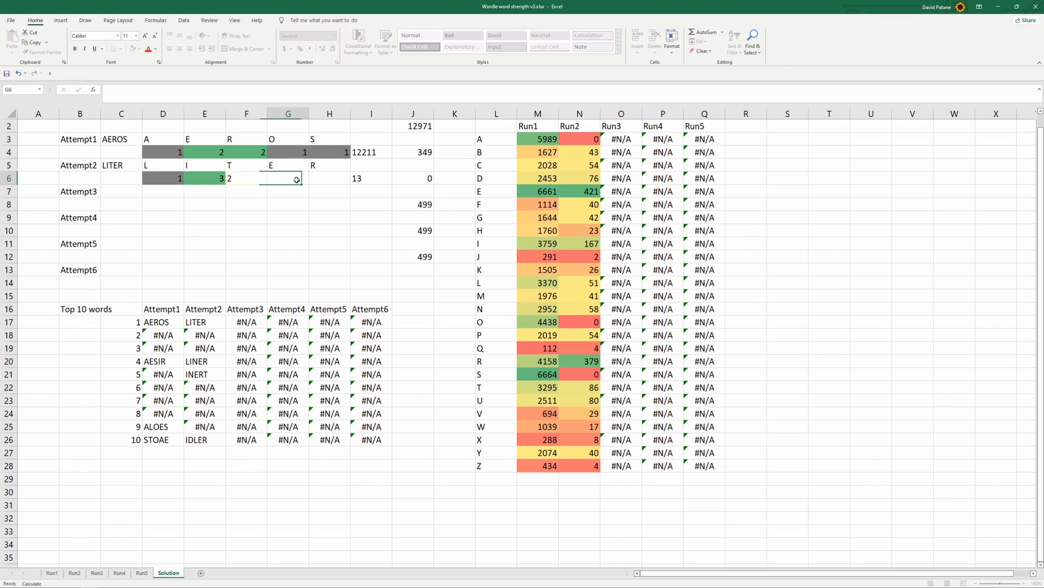
pyautogui.write('3')
pyautogui.press('Tab')
pyautogui.write('3')
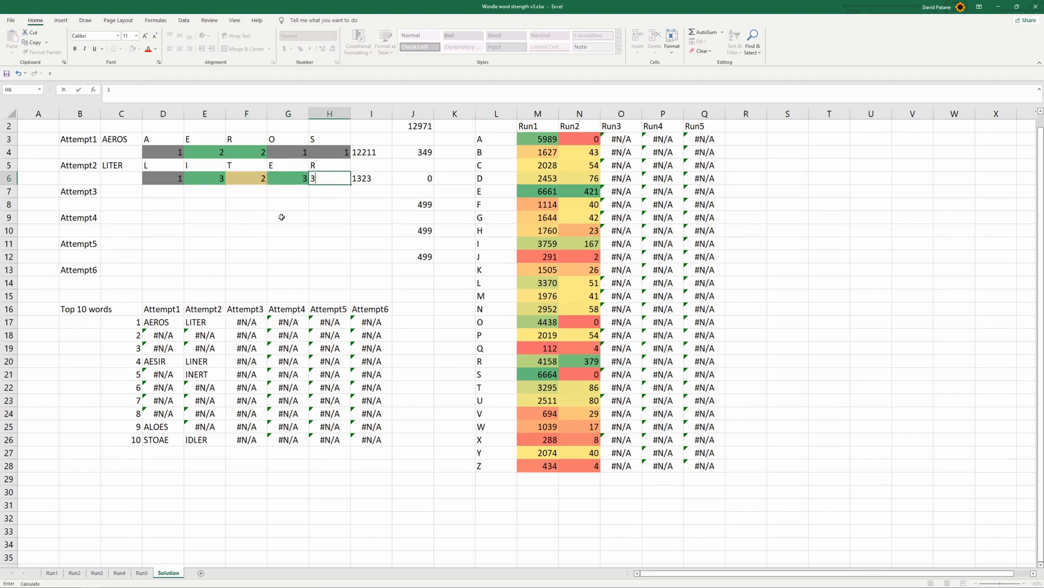
pyautogui.click(280, 217)
pyautogui.click(165, 281)
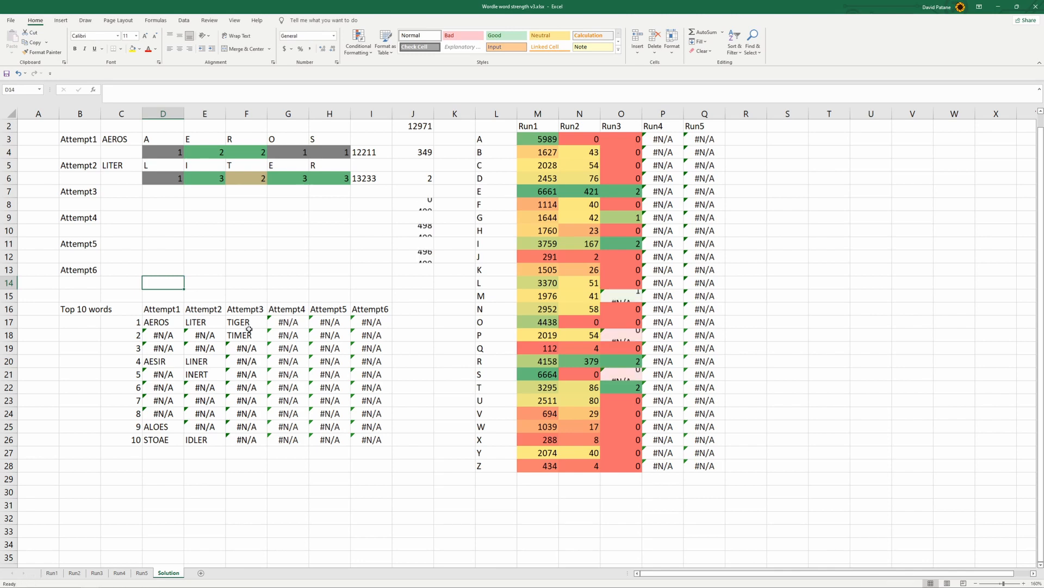
# Copy the top-ranked Attempt3 word TIGER from F17 and paste it as a value into C7
pyautogui.click(255, 322)
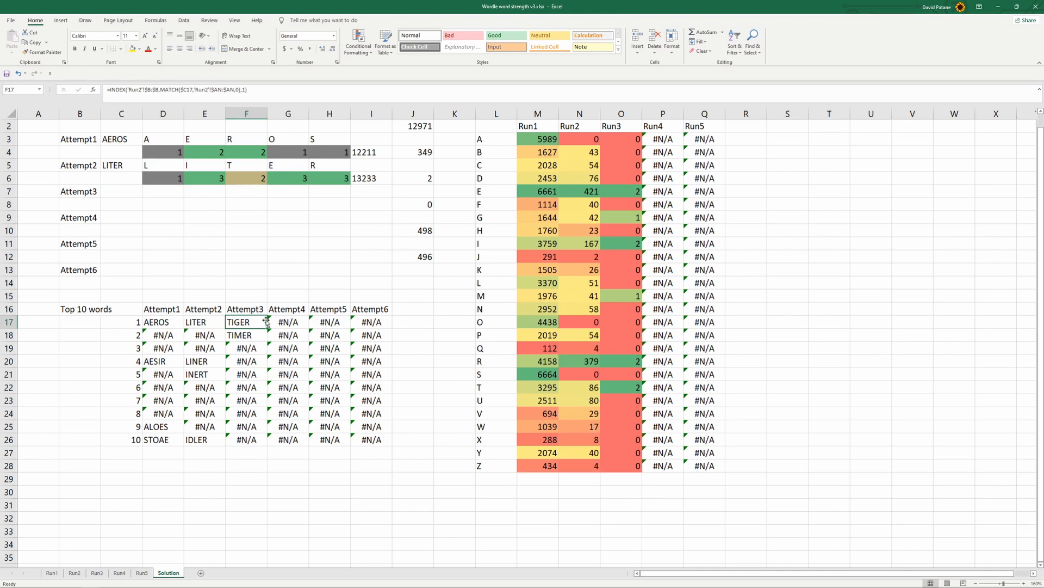
pyautogui.hotkey('ctrl', 'c')
pyautogui.click(131, 191)
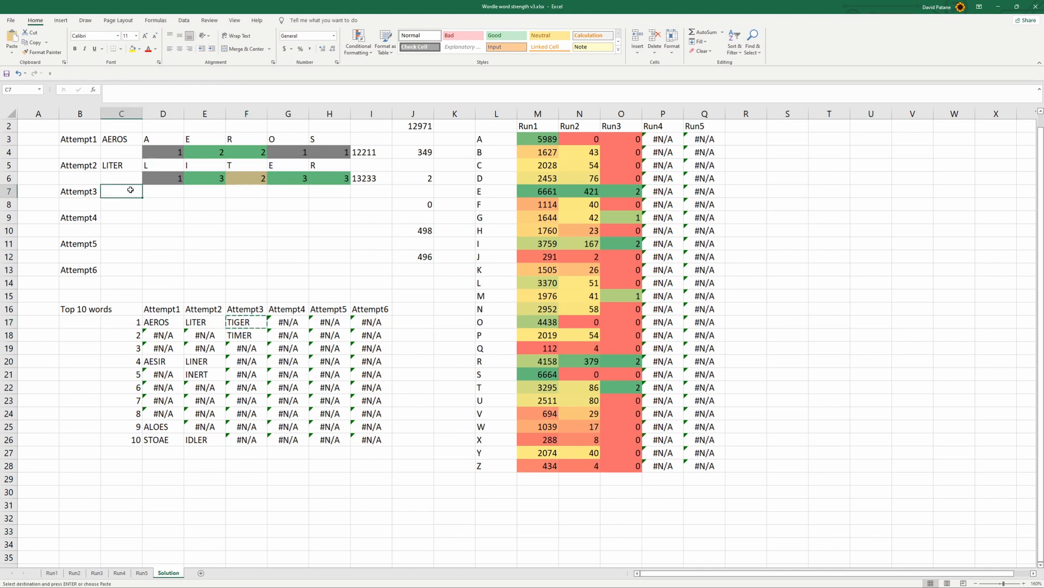
pyautogui.rightClick(131, 192)
pyautogui.click(162, 234)
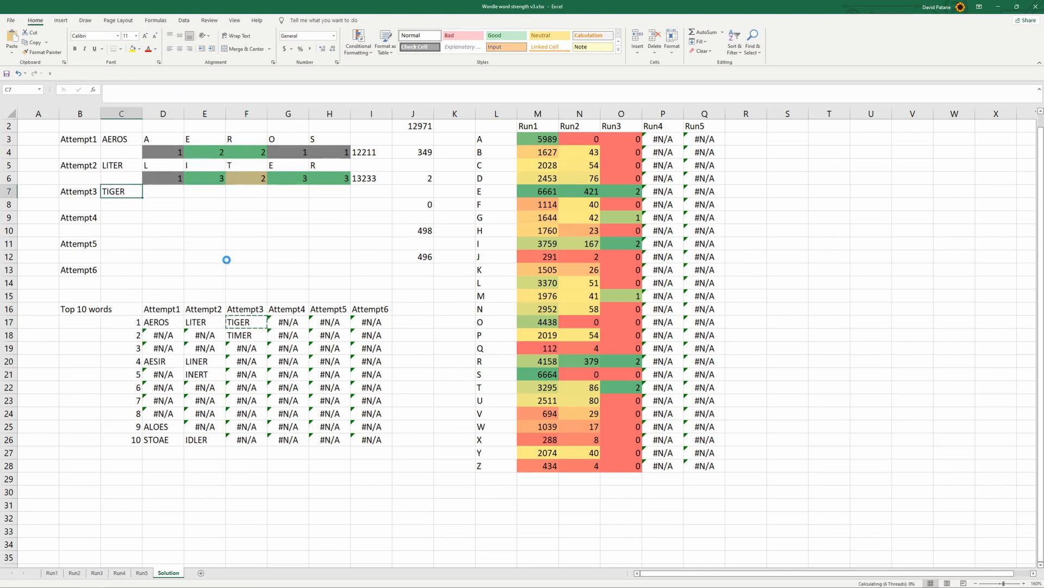
pyautogui.click(177, 218)
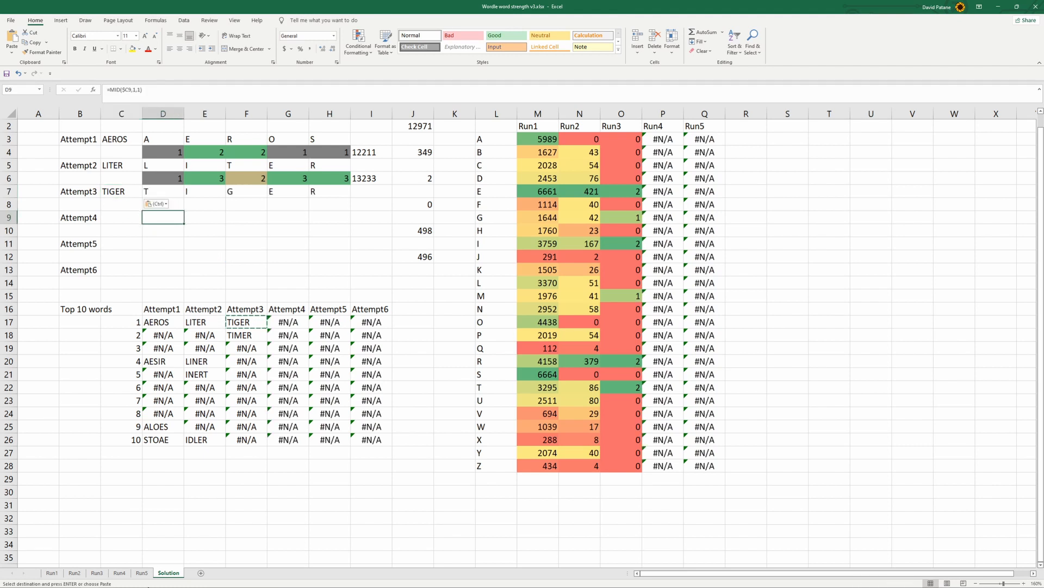
# Switch to Wordle in Chrome, submit TIGER as the third guess, then close the statistics and return to Excel
pyautogui.moveTo(140, 585)
pyautogui.click(153, 583)
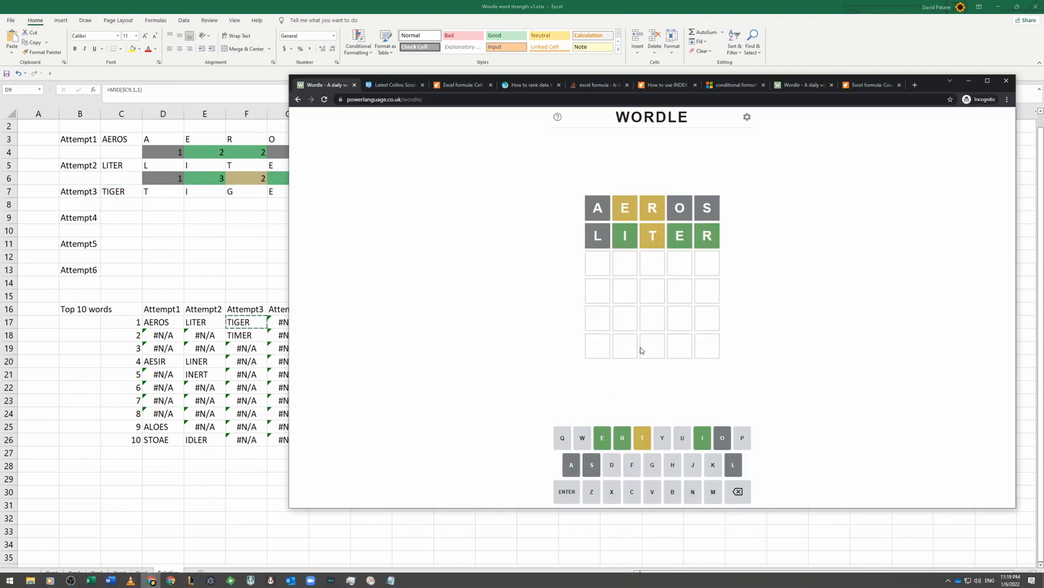
pyautogui.click(641, 437)
pyautogui.click(702, 437)
pyautogui.click(652, 464)
pyautogui.click(603, 438)
pyautogui.click(618, 441)
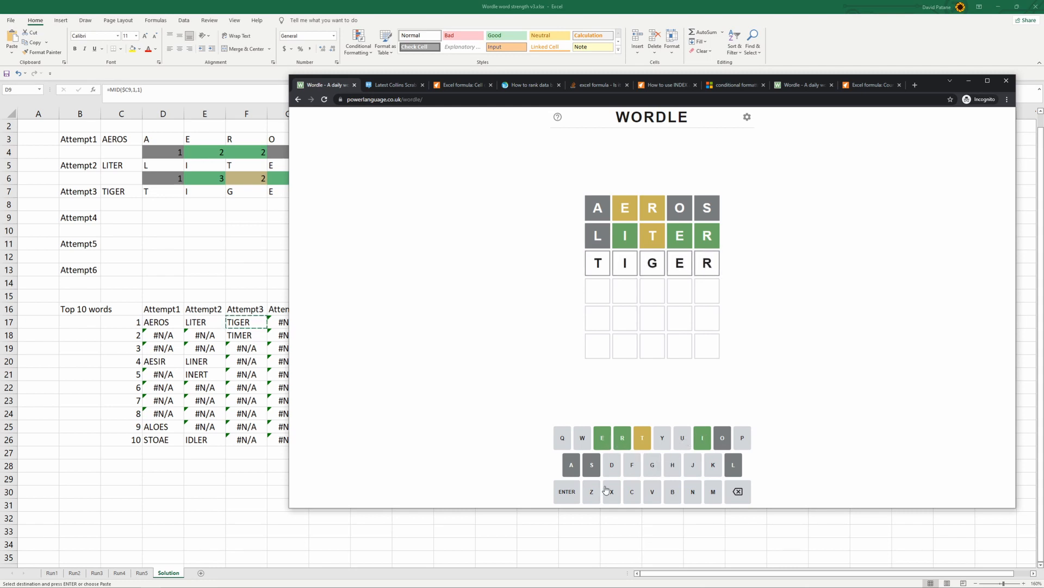
pyautogui.click(572, 495)
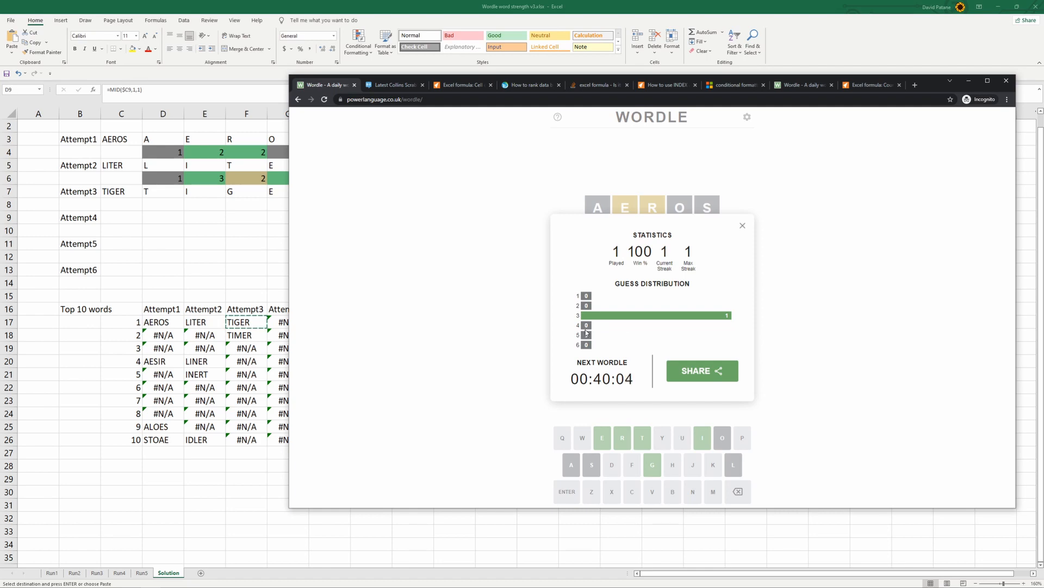
pyautogui.click(742, 225)
pyautogui.hotkey('alt', 'Tab')
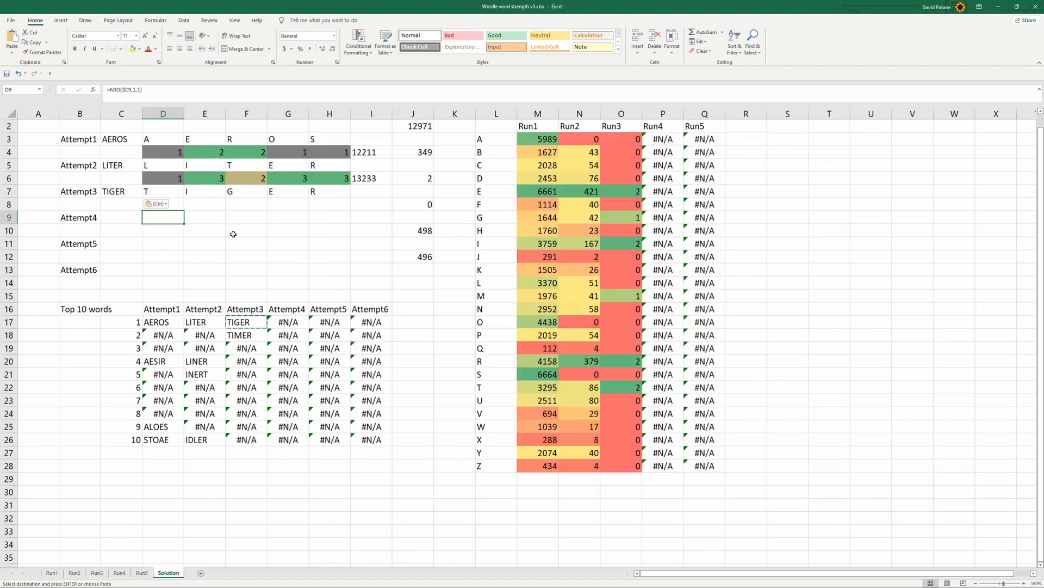
# Enter the Attempt3 result codes 3, 3, 3, 3, 3 in D8:H8
pyautogui.click(179, 204)
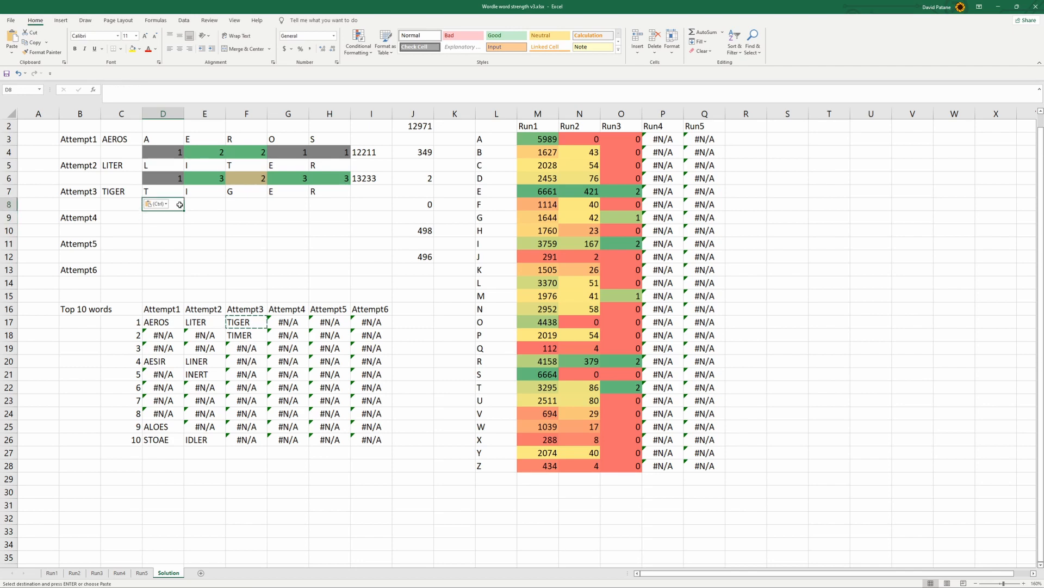
pyautogui.write('3')
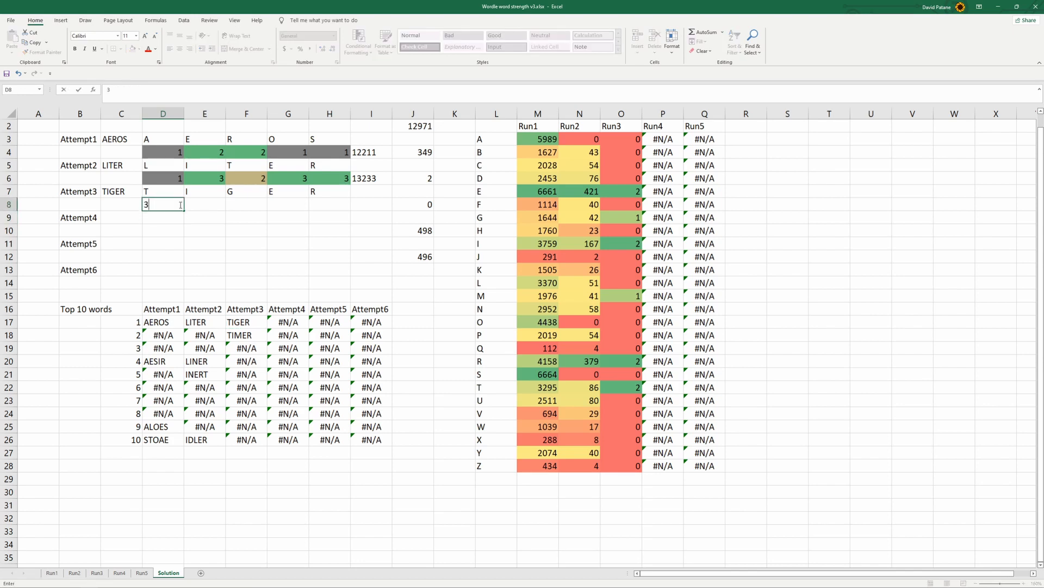
pyautogui.press('Tab')
pyautogui.press('Tab')
pyautogui.press('Left')
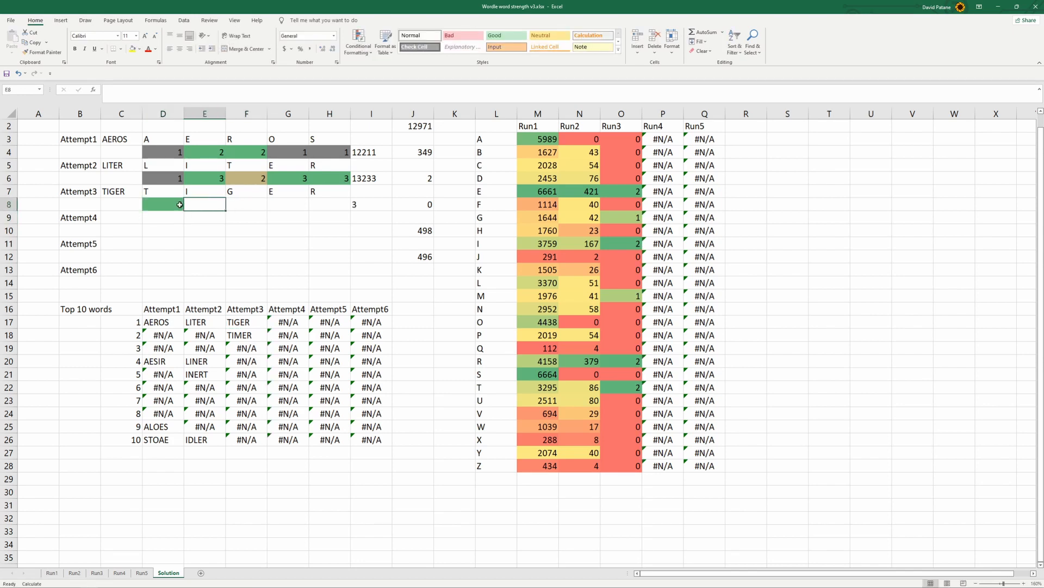
pyautogui.write('3')
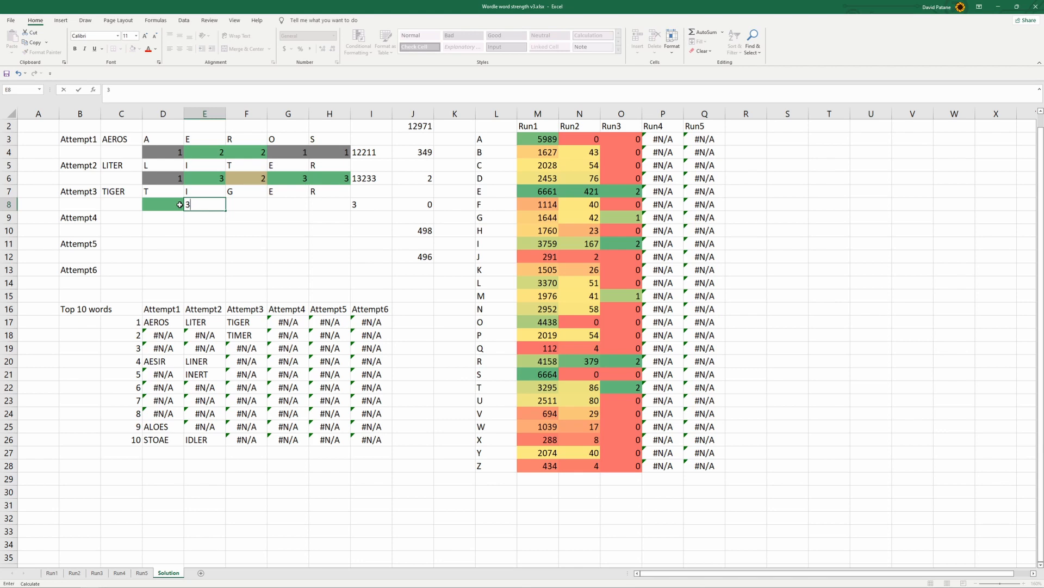
pyautogui.press('Tab')
pyautogui.write('3')
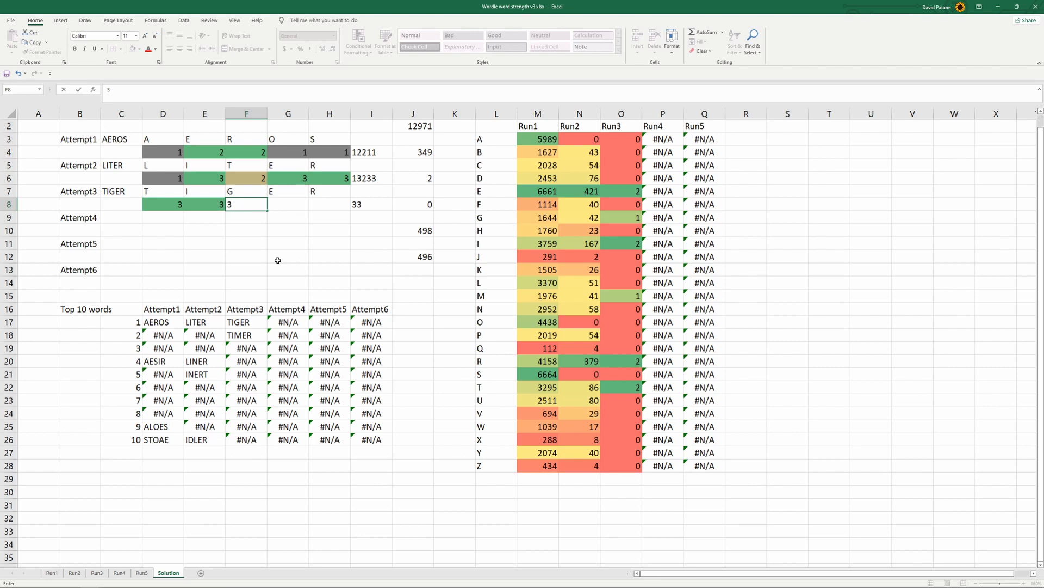
pyautogui.click(292, 209)
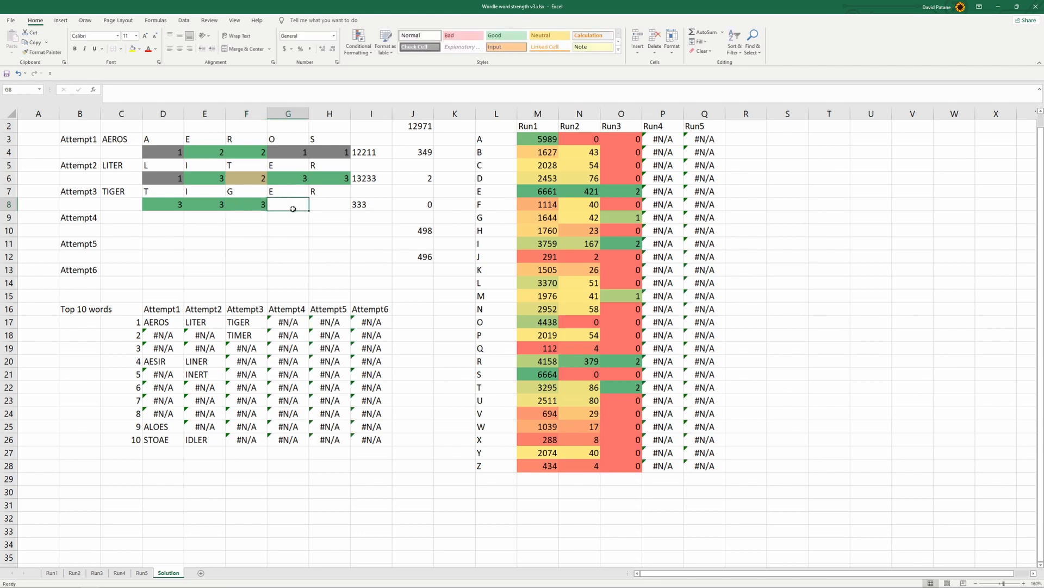
pyautogui.write('3')
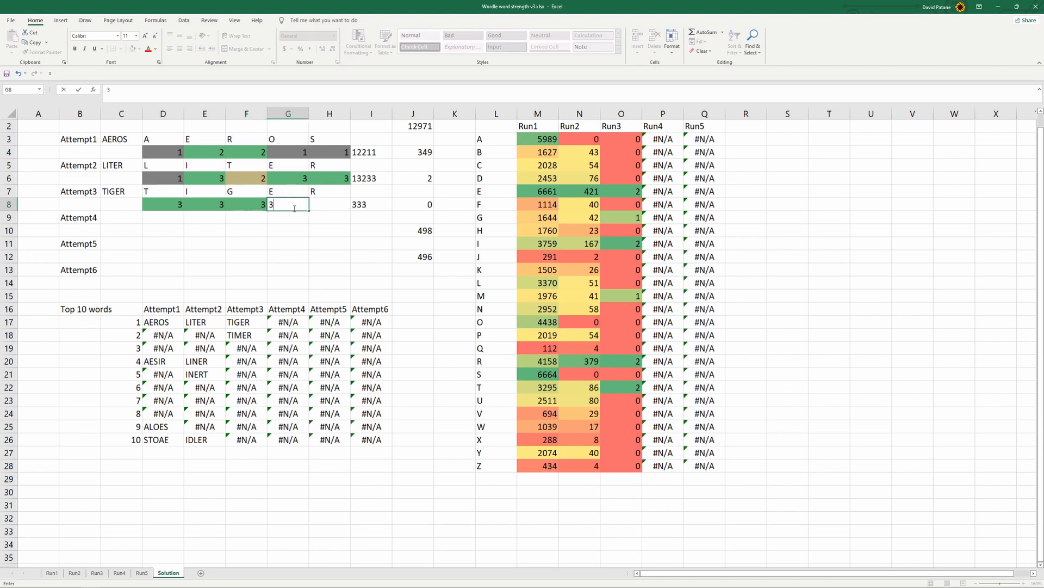
pyautogui.press('Tab')
pyautogui.write('3')
pyautogui.click(293, 234)
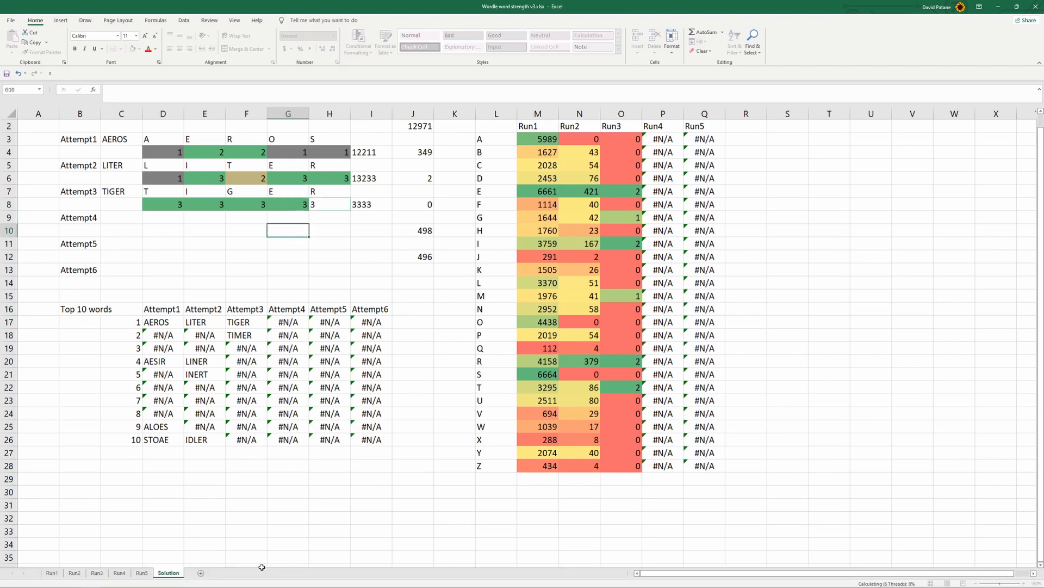
# Switch to Wordle in Chrome, examine the Hard Mode description in the game settings, and return to Excel
pyautogui.click(159, 581)
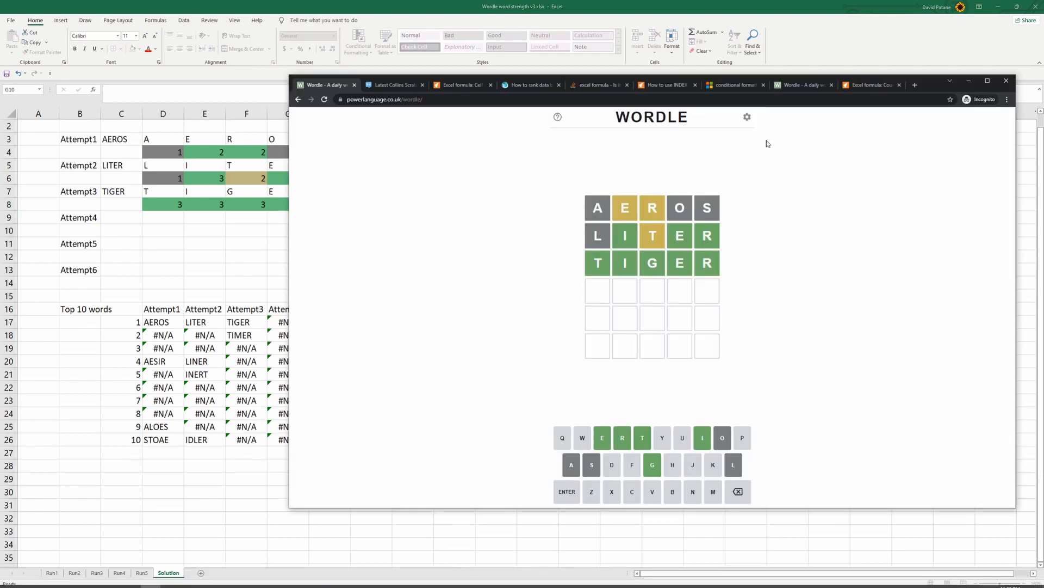
pyautogui.click(748, 115)
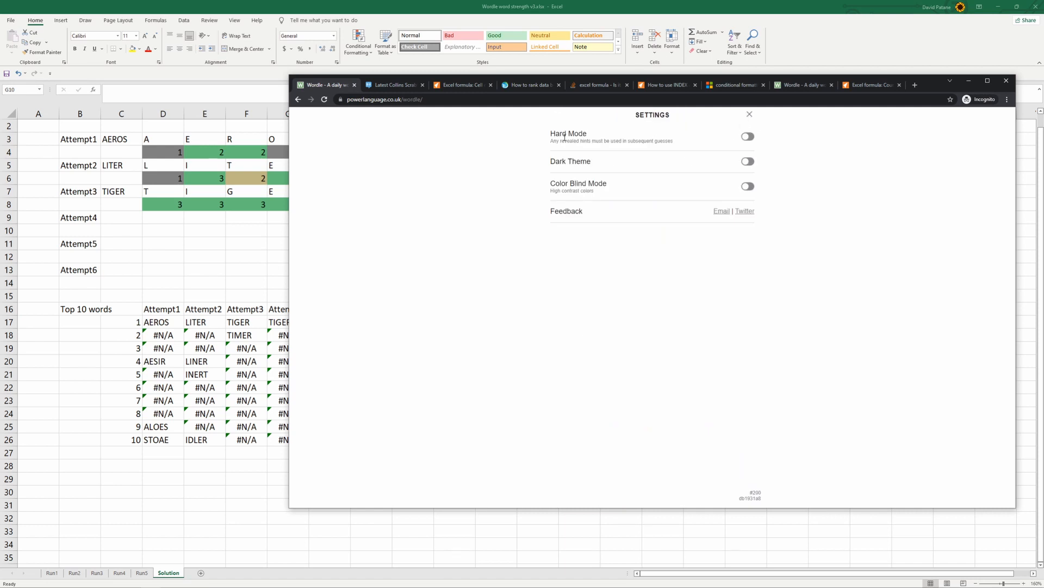
pyautogui.moveTo(554, 134); pyautogui.dragTo(630, 142)
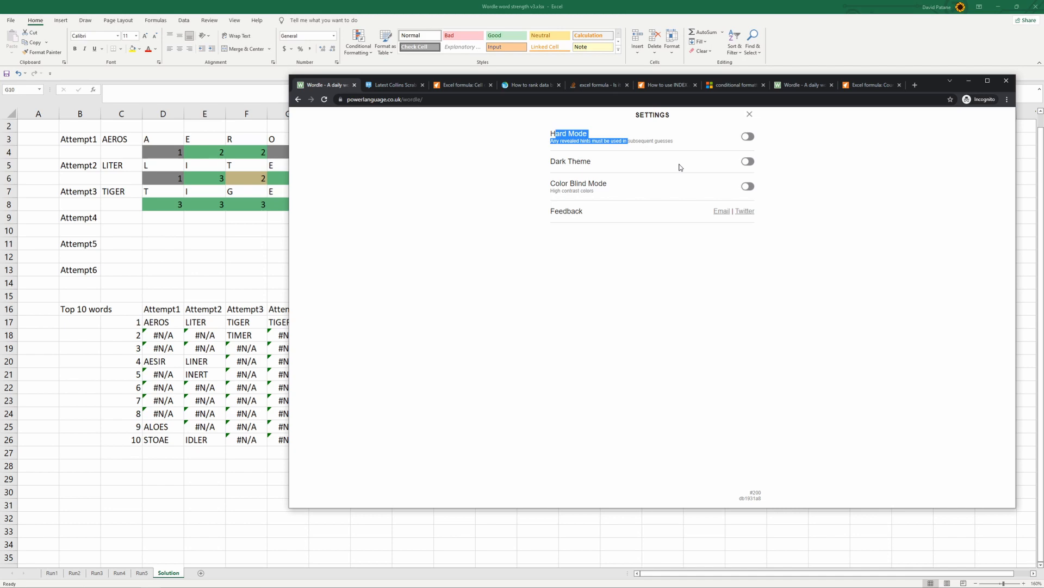
pyautogui.hotkey('alt', 'Tab')
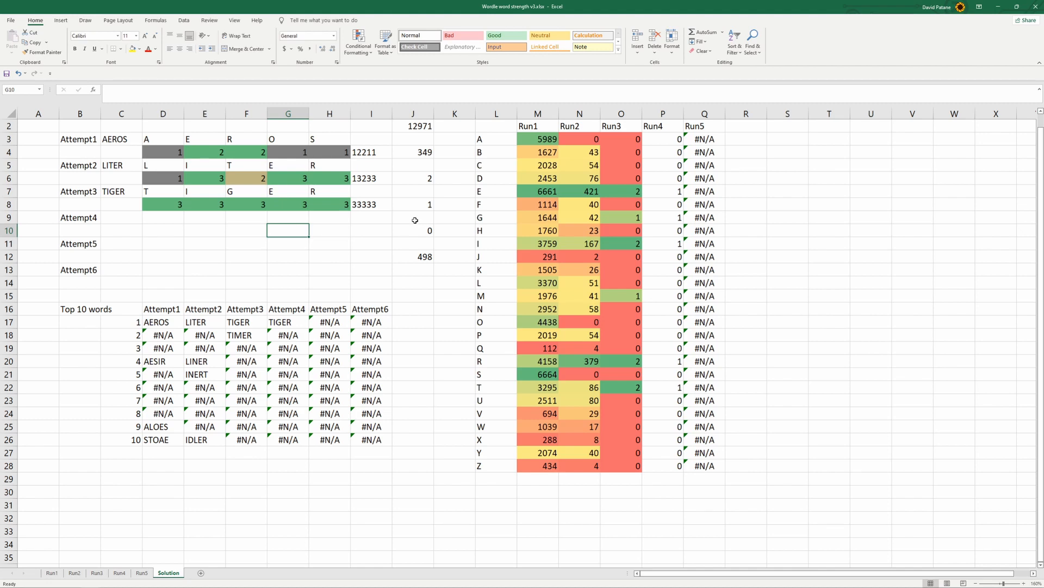
# Apply a 3-Color Scale conditional formatting rule with a gray minimum color to the Attempt1 result codes in D4:H4
pyautogui.moveTo(200, 154); pyautogui.dragTo(232, 150)
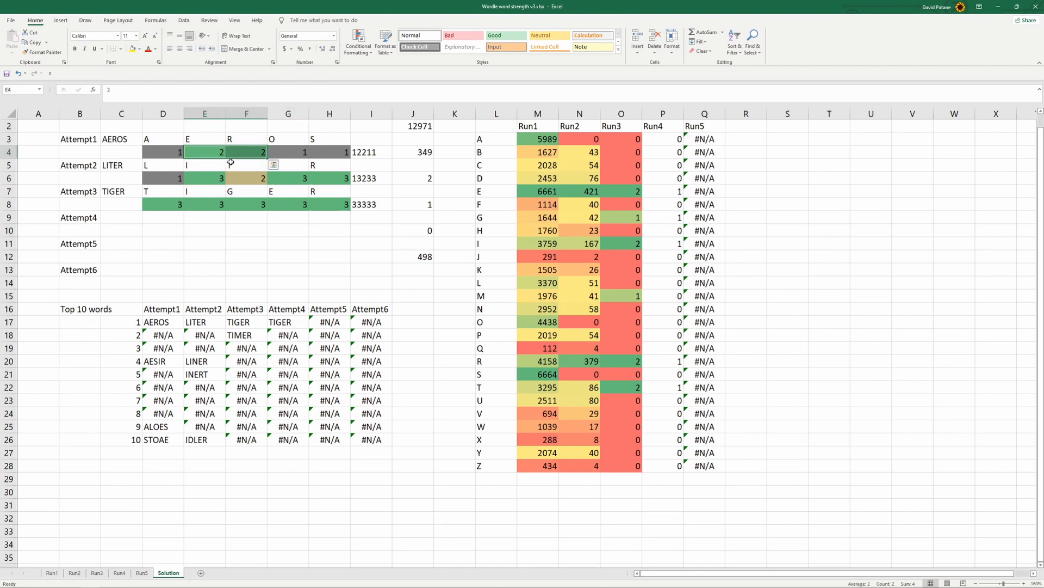
pyautogui.click(213, 152)
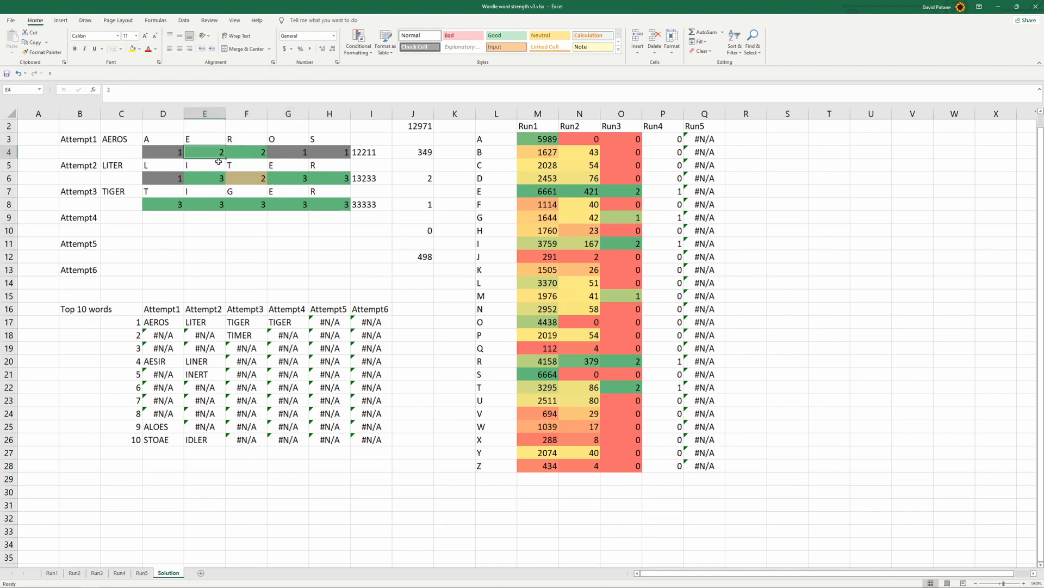
pyautogui.click(243, 178)
pyautogui.click(210, 153)
pyautogui.moveTo(161, 152); pyautogui.dragTo(338, 152)
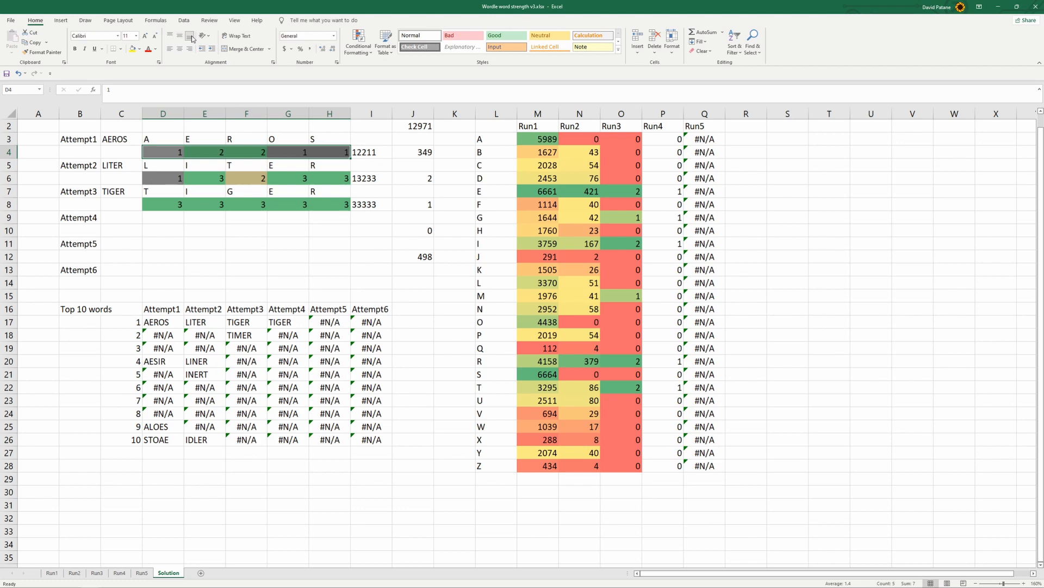
pyautogui.click(359, 45)
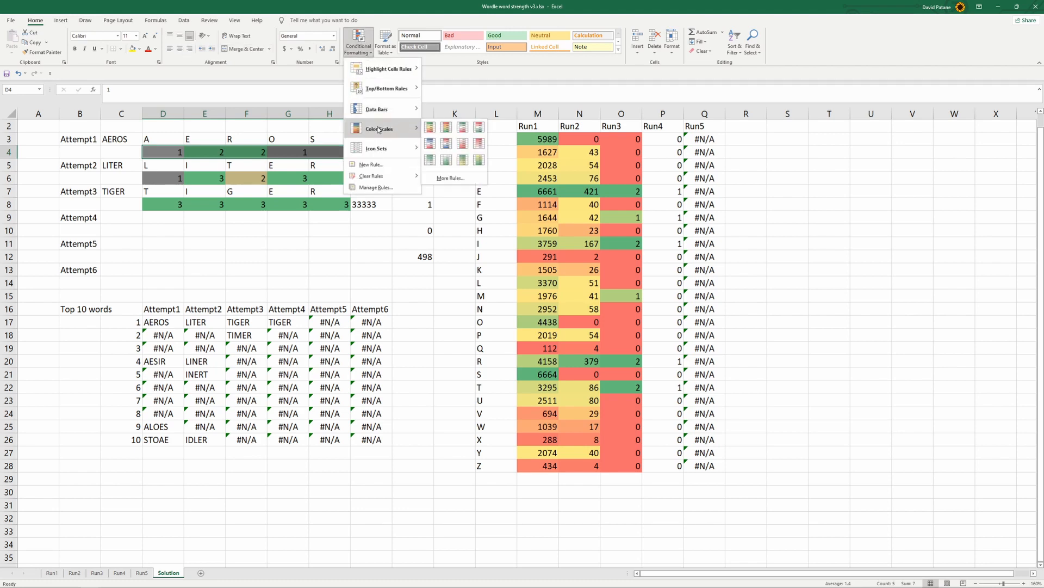
pyautogui.click(381, 164)
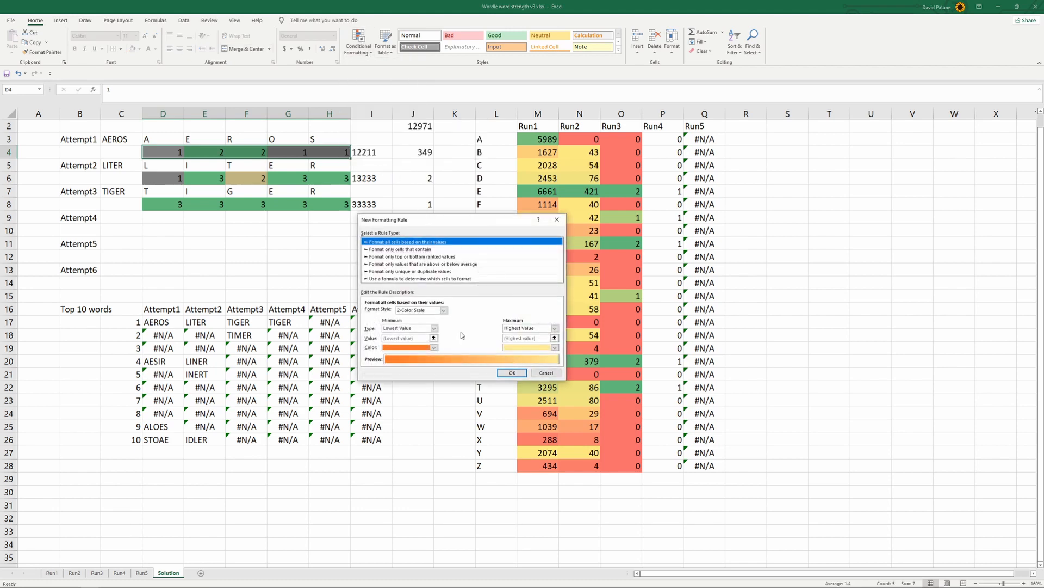
pyautogui.click(442, 310)
pyautogui.click(429, 328)
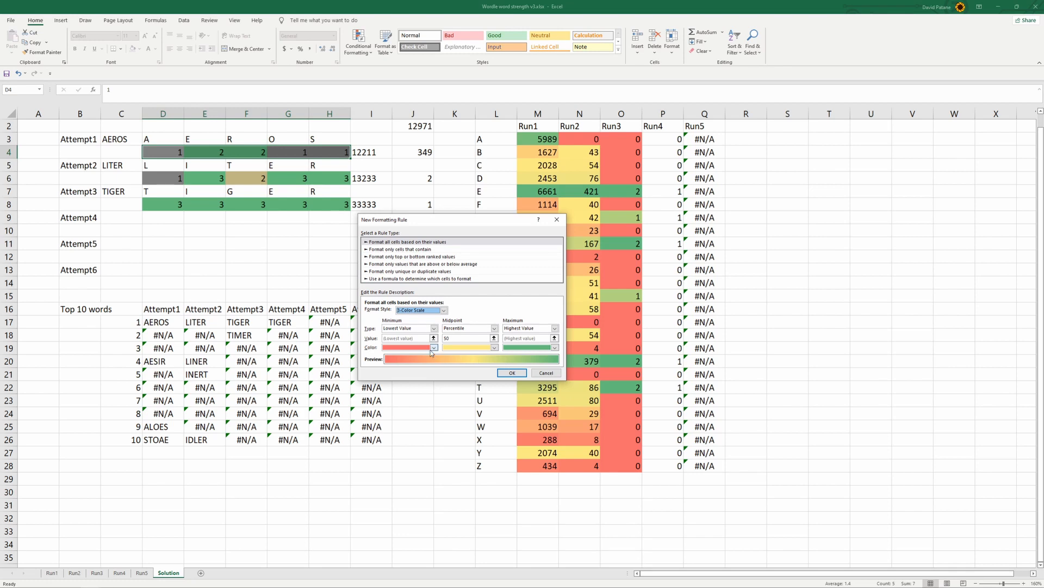
pyautogui.click(433, 347)
pyautogui.click(395, 382)
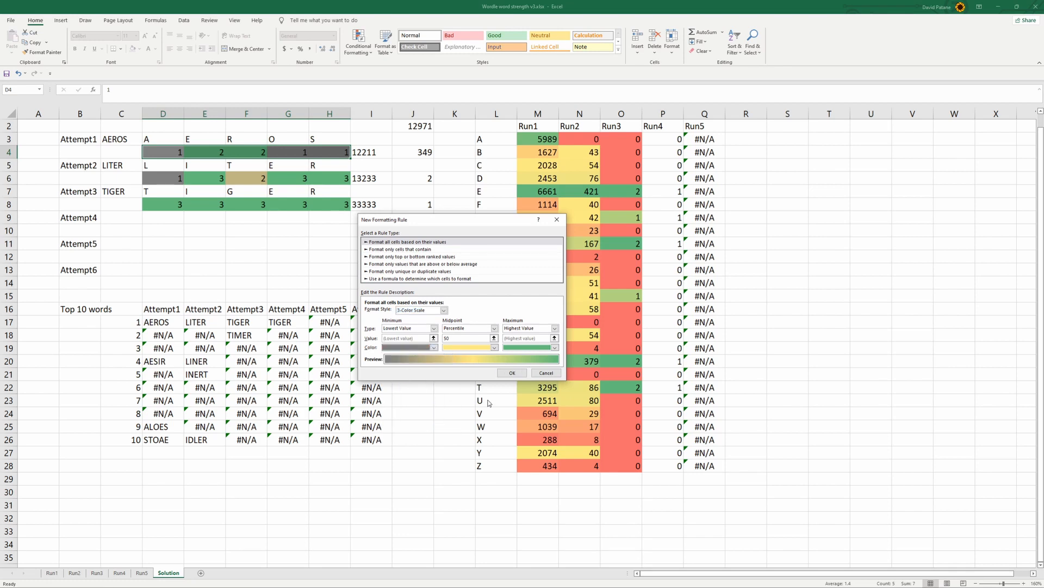
pyautogui.click(512, 373)
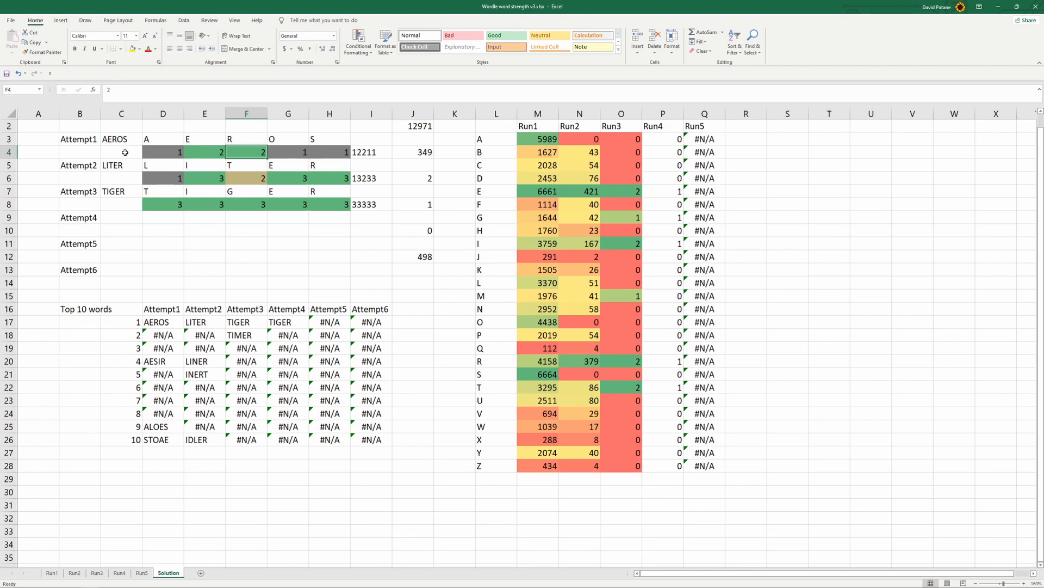
# Enter helper values 1 in B4 and 3 in C4, and set their font color to white
pyautogui.click(86, 152)
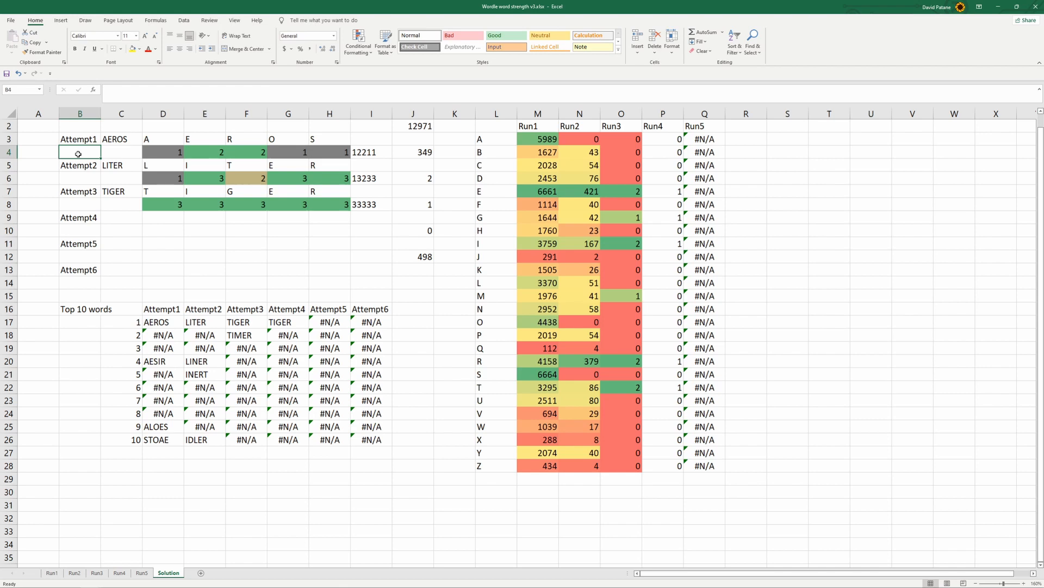
pyautogui.write('1')
pyautogui.press('Tab')
pyautogui.write('3')
pyautogui.press('Return')
pyautogui.moveTo(79, 154); pyautogui.dragTo(127, 153)
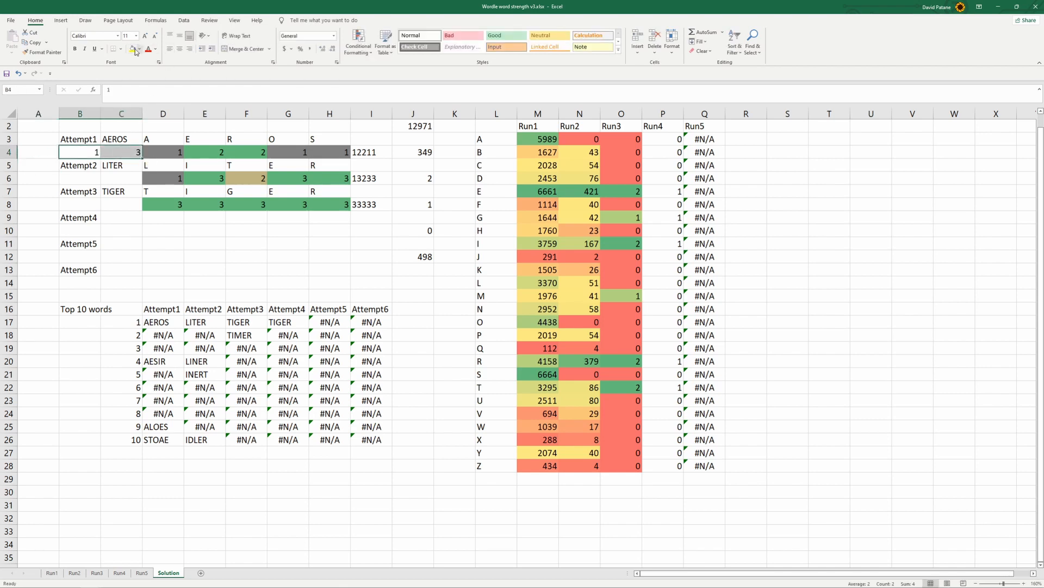
pyautogui.click(156, 50)
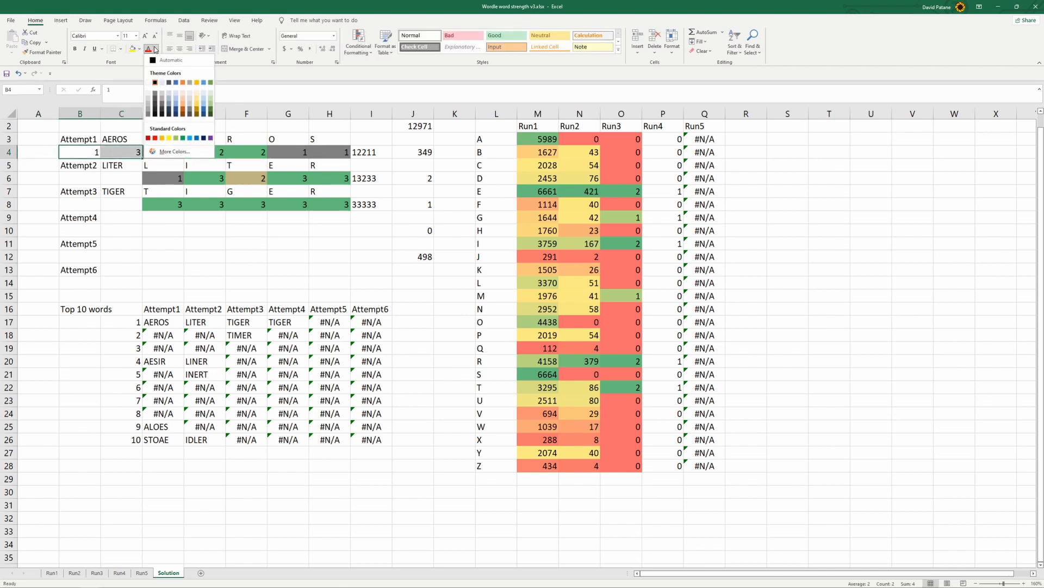
pyautogui.click(148, 83)
# Apply a 3-Color Scale conditional formatting rule with a gray minimum color to B4:H4, including the helper values
pyautogui.moveTo(82, 154); pyautogui.dragTo(340, 154)
pyautogui.click(359, 46)
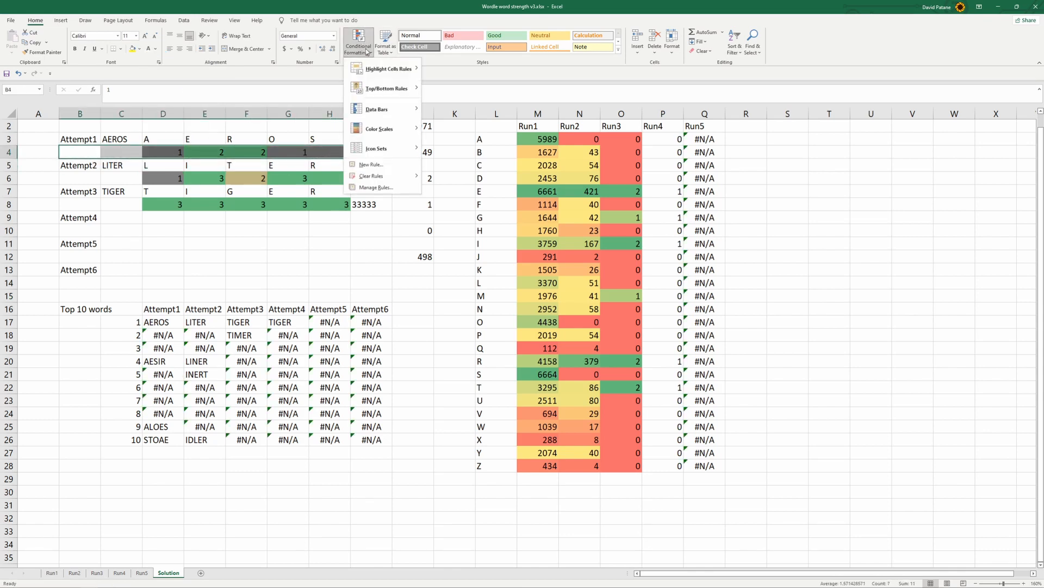
pyautogui.click(380, 166)
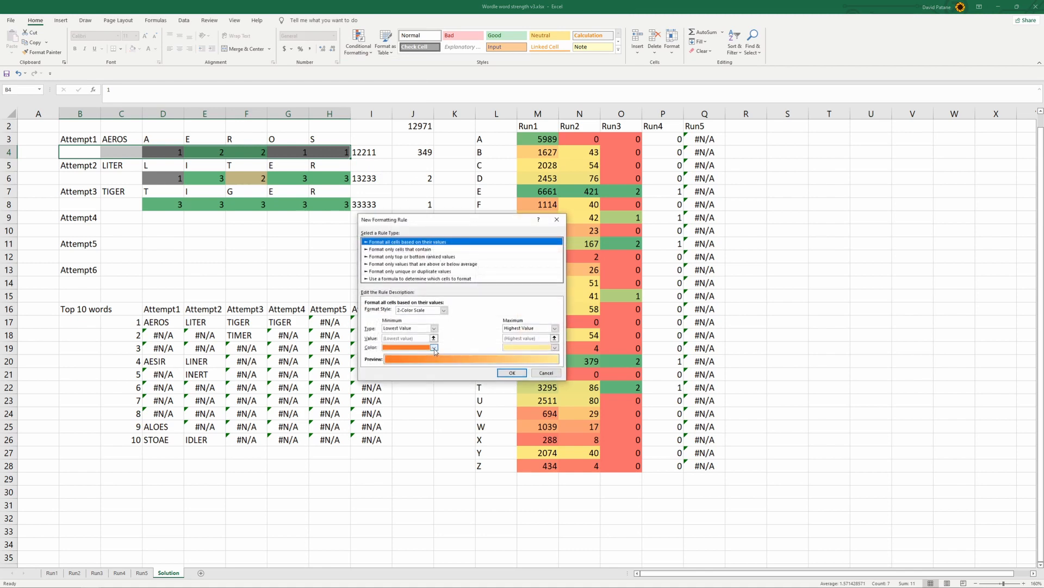
pyautogui.click(444, 310)
pyautogui.click(433, 324)
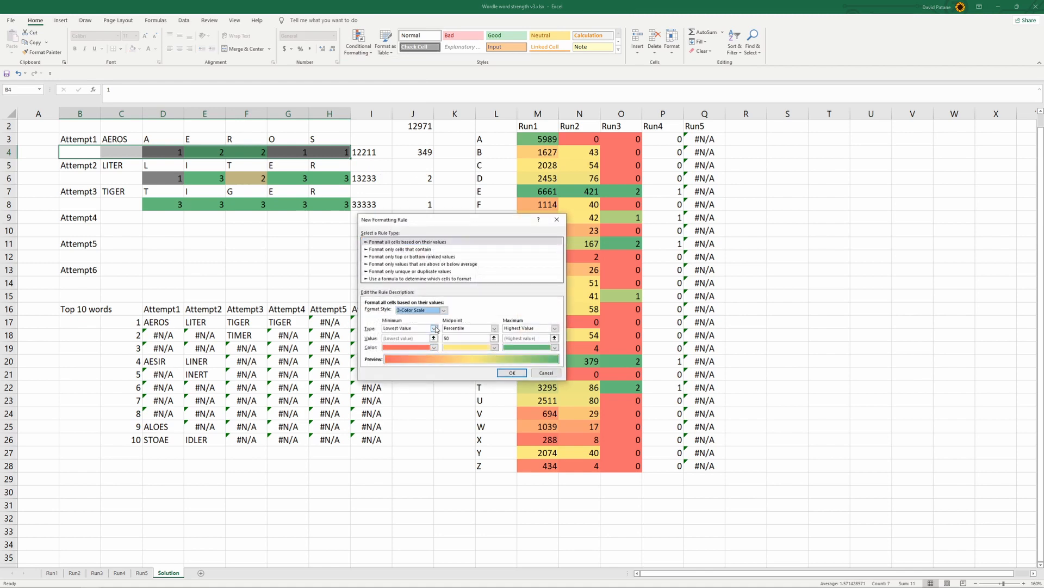
pyautogui.click(434, 347)
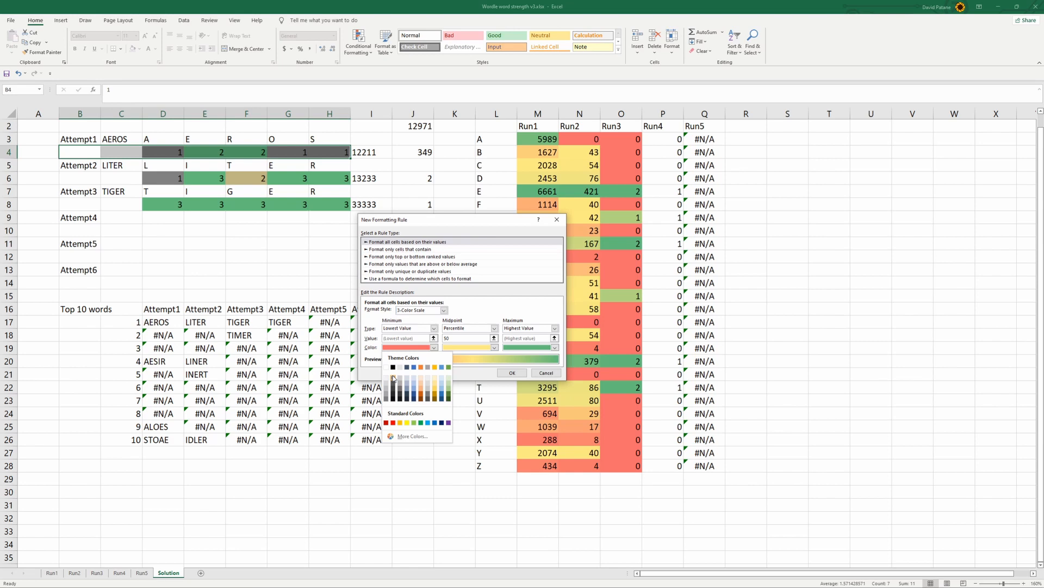
pyautogui.click(394, 379)
pyautogui.click(512, 373)
pyautogui.click(166, 251)
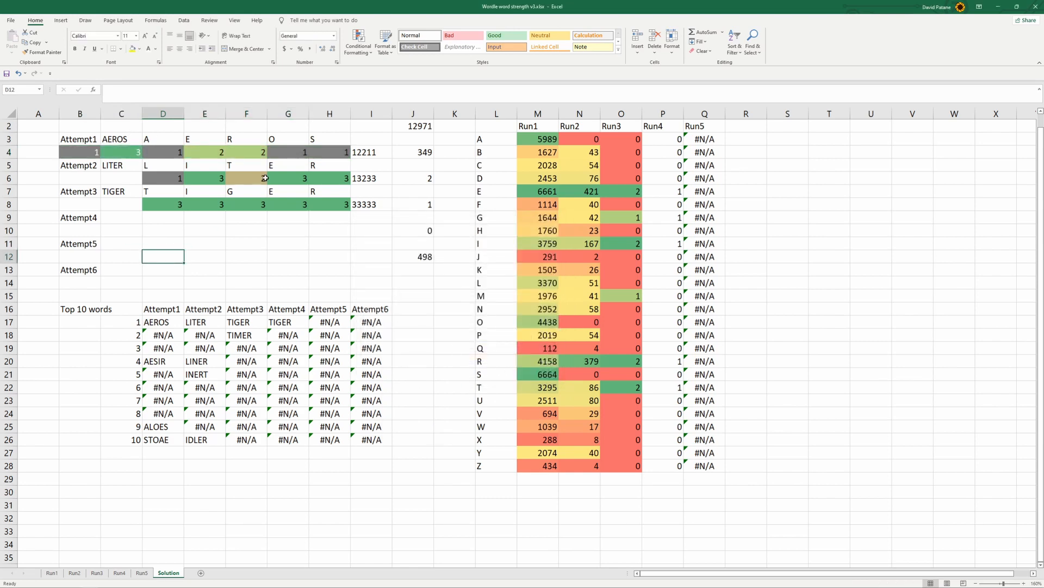
# Undo the B4:H4 color scale, the white font color and the helper values in B4:C4
pyautogui.hotkey('ctrl', 'z')
pyautogui.hotkey('ctrl', 'z')
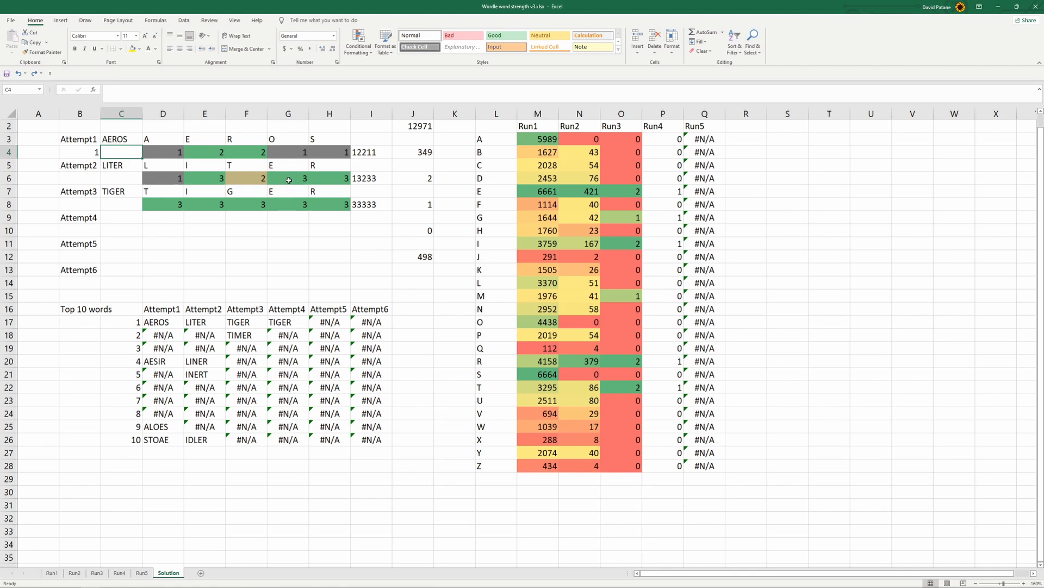
pyautogui.click(243, 240)
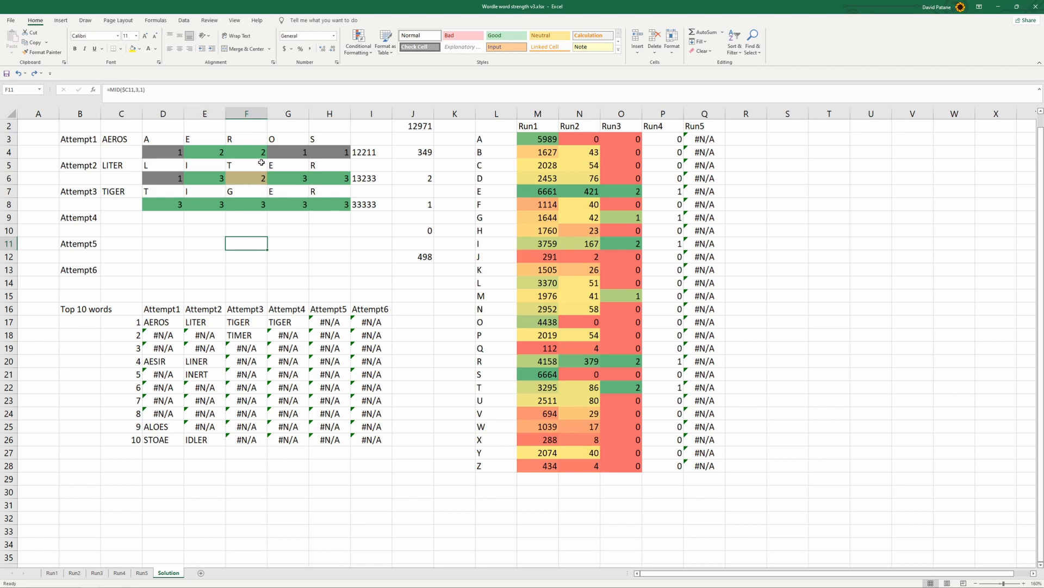
# Examine the AEROS and LITER guess letters, the Run2 letter frequencies in N3:N28 and the remaining-word counts in J4:J6
pyautogui.moveTo(210, 142); pyautogui.dragTo(235, 141)
pyautogui.moveTo(289, 167); pyautogui.dragTo(324, 166)
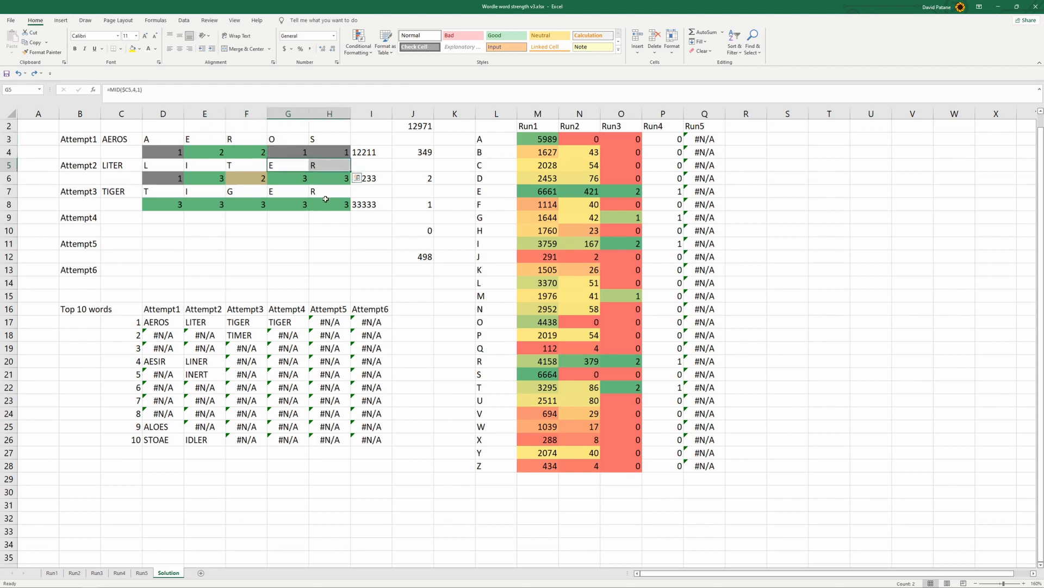
pyautogui.moveTo(163, 167); pyautogui.dragTo(232, 168)
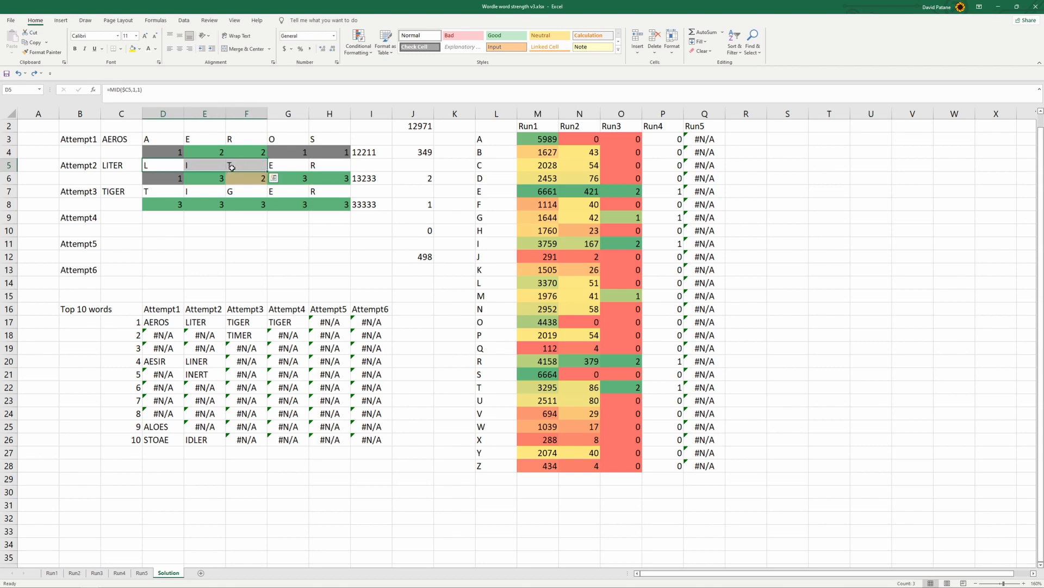
pyautogui.moveTo(166, 139); pyautogui.dragTo(332, 135)
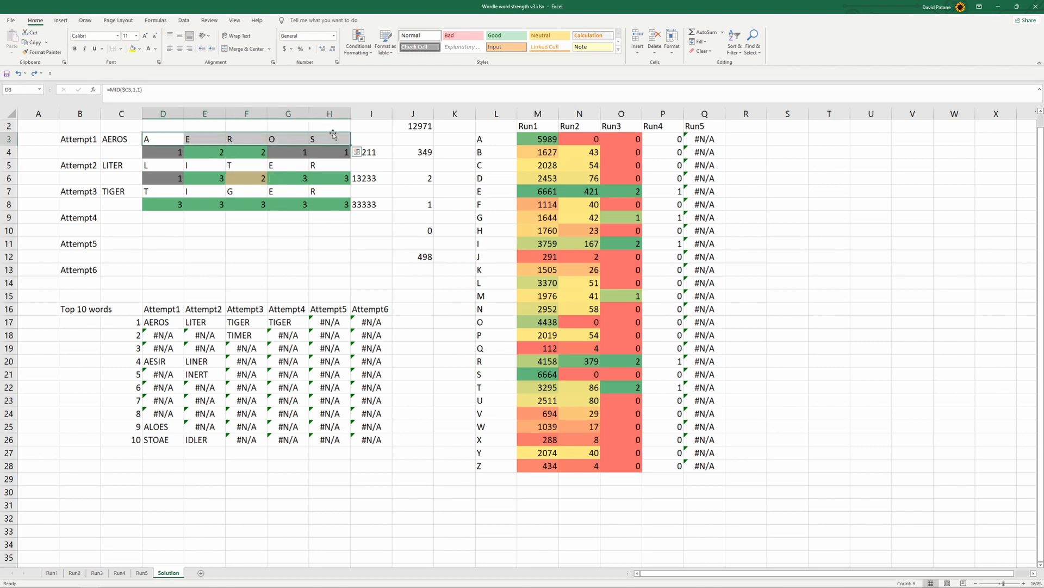
pyautogui.moveTo(163, 165); pyautogui.dragTo(333, 164)
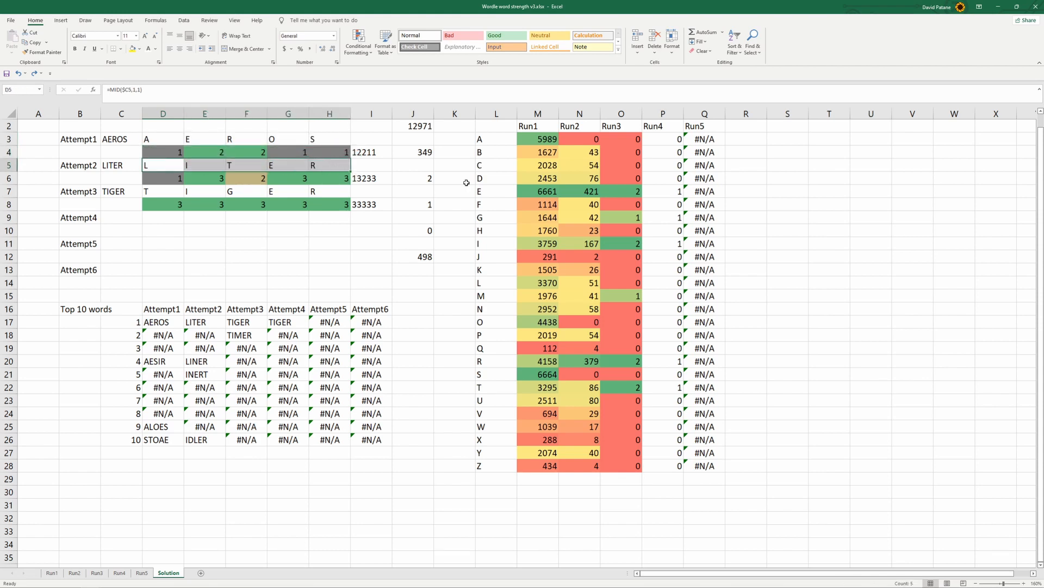
pyautogui.moveTo(593, 139); pyautogui.dragTo(598, 468)
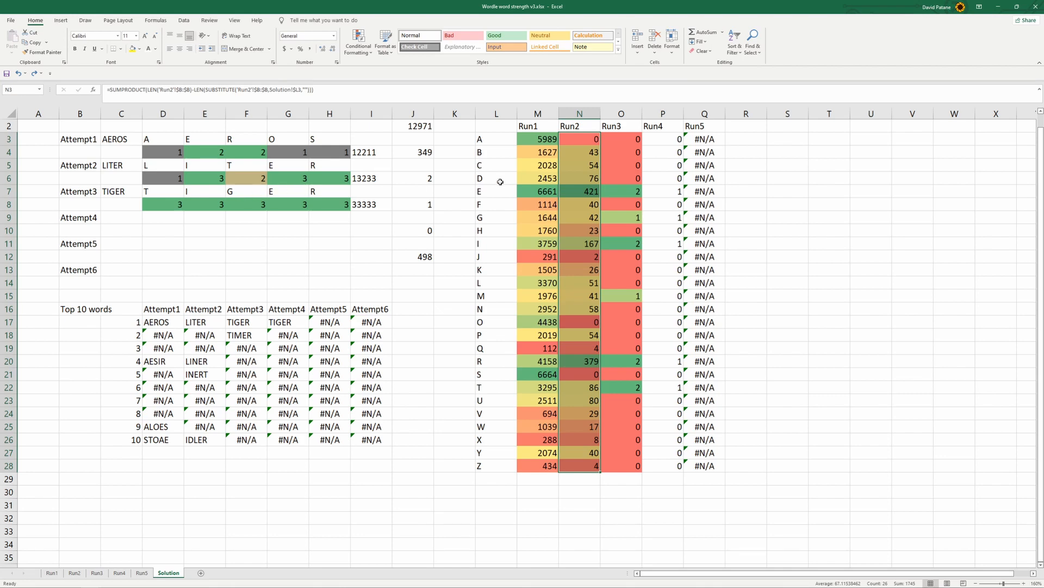
pyautogui.click(425, 151)
pyautogui.moveTo(427, 152); pyautogui.dragTo(424, 182)
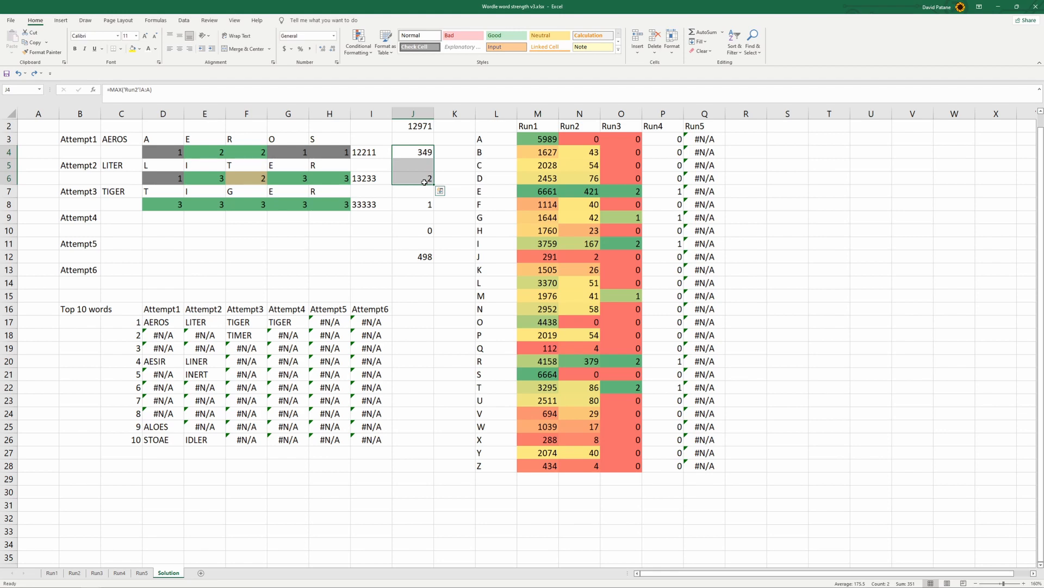
pyautogui.click(204, 243)
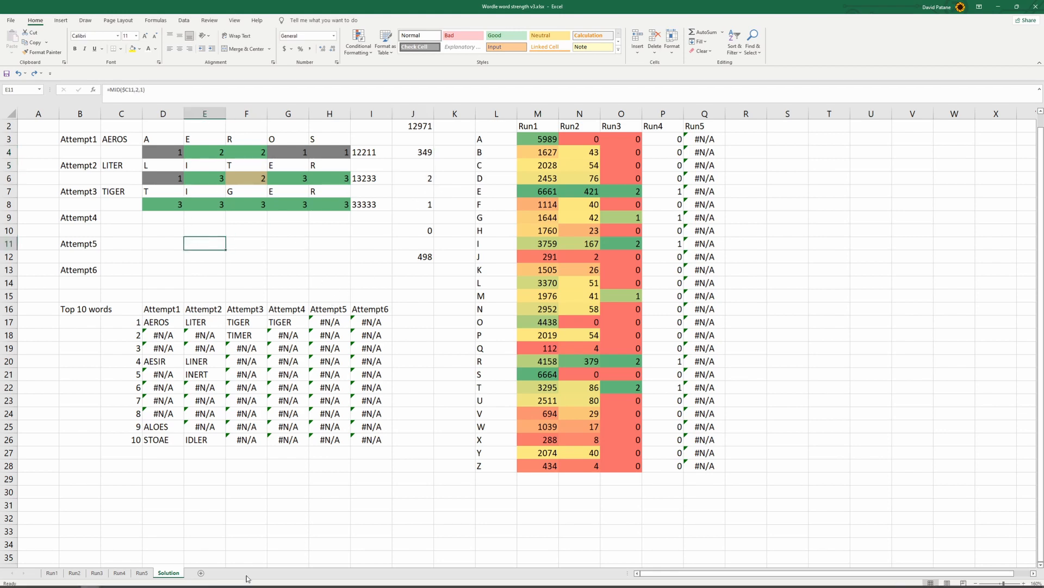